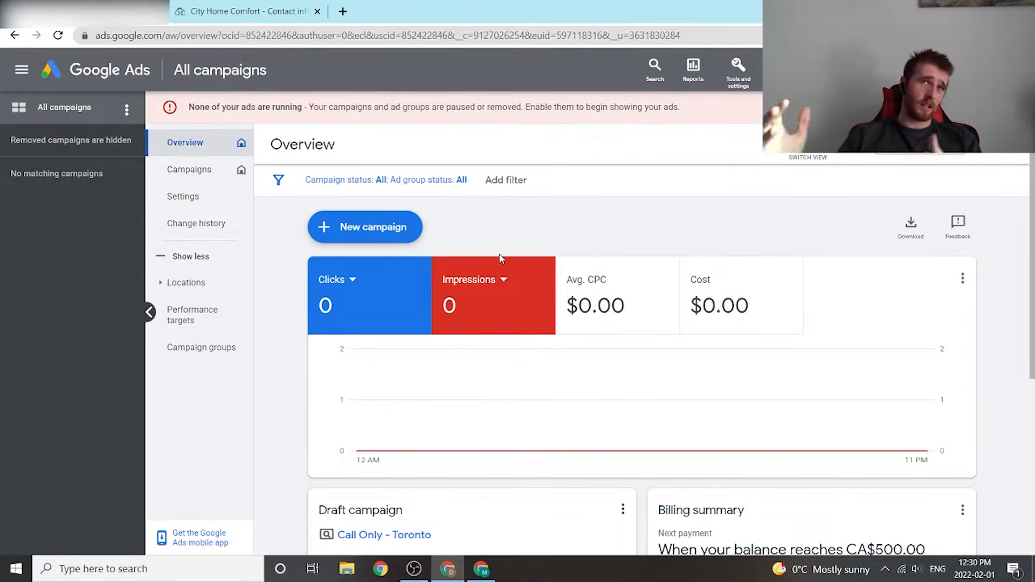
Step: Start a new campaign and choose to create it without a goal's guidance
{"action": "left_click", "coordinate": [376, 232]}
{"action": "left_click", "coordinate": [437, 244]}
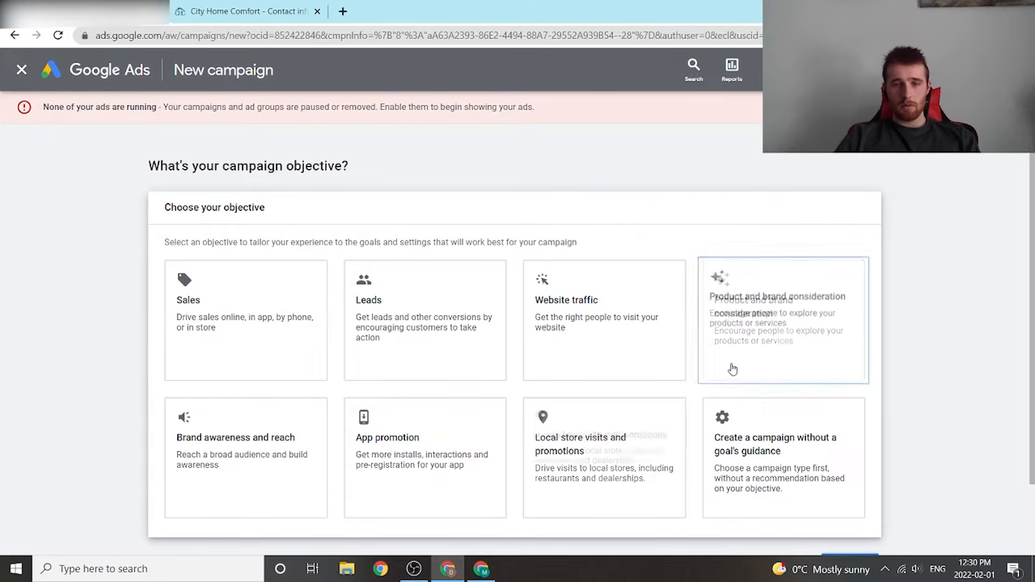
{"action": "left_click", "coordinate": [837, 437]}
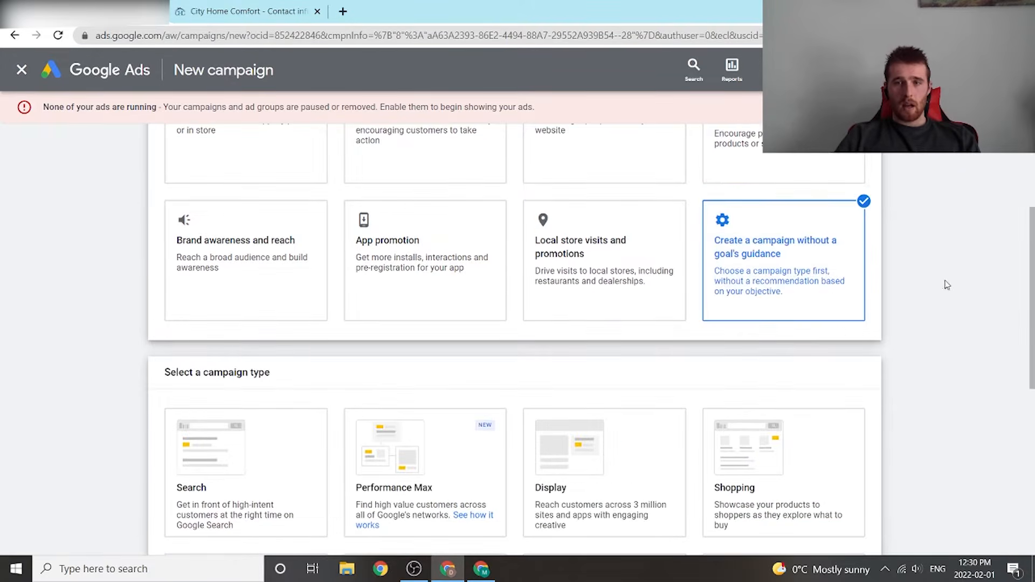
Step: Review the campaign objectives and types, and choose Search as the campaign type
{"action": "scroll", "coordinate": [947, 285], "scroll_direction": "up", "scroll_amount": 2}
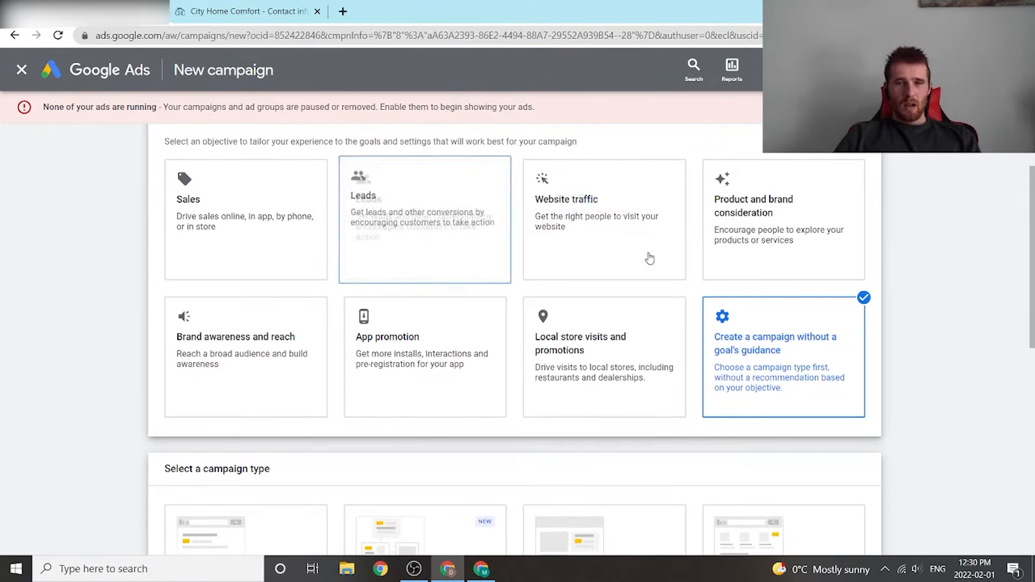
{"action": "scroll", "coordinate": [947, 289], "scroll_direction": "down", "scroll_amount": 2}
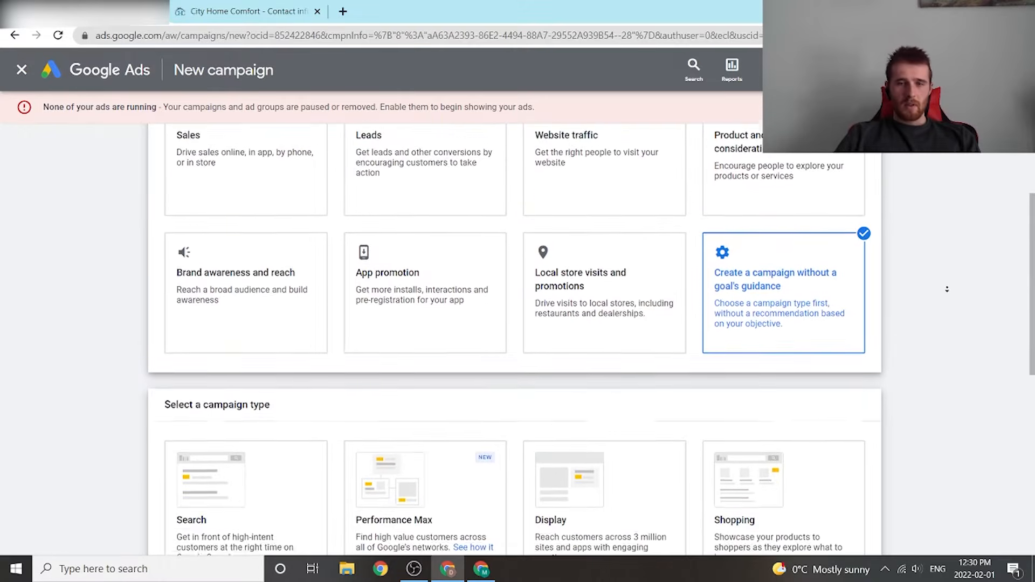
{"action": "scroll", "coordinate": [948, 289], "scroll_direction": "down", "scroll_amount": 3}
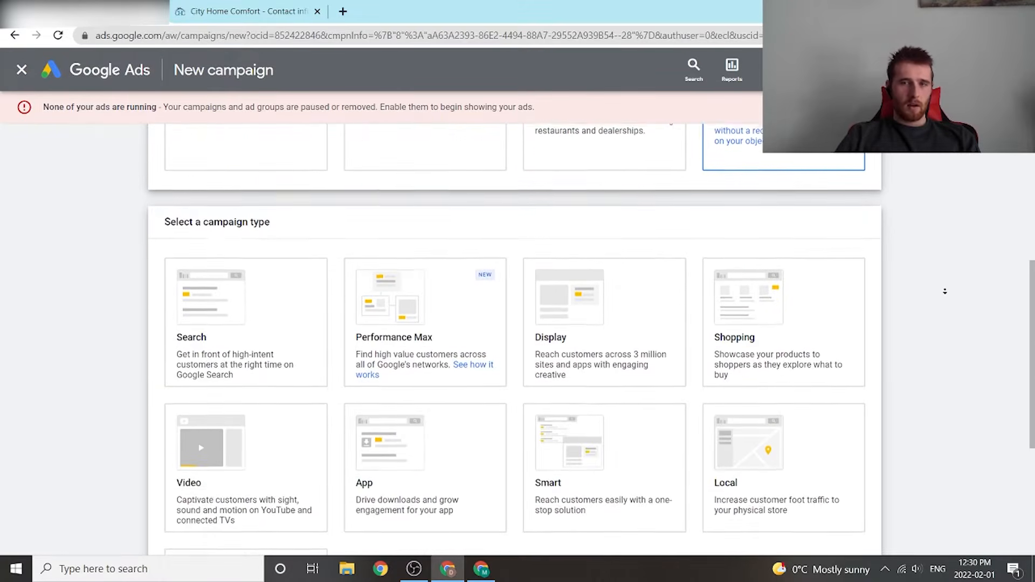
{"action": "scroll", "coordinate": [945, 292], "scroll_direction": "down", "scroll_amount": 2}
{"action": "scroll", "coordinate": [944, 291], "scroll_direction": "up", "scroll_amount": 6}
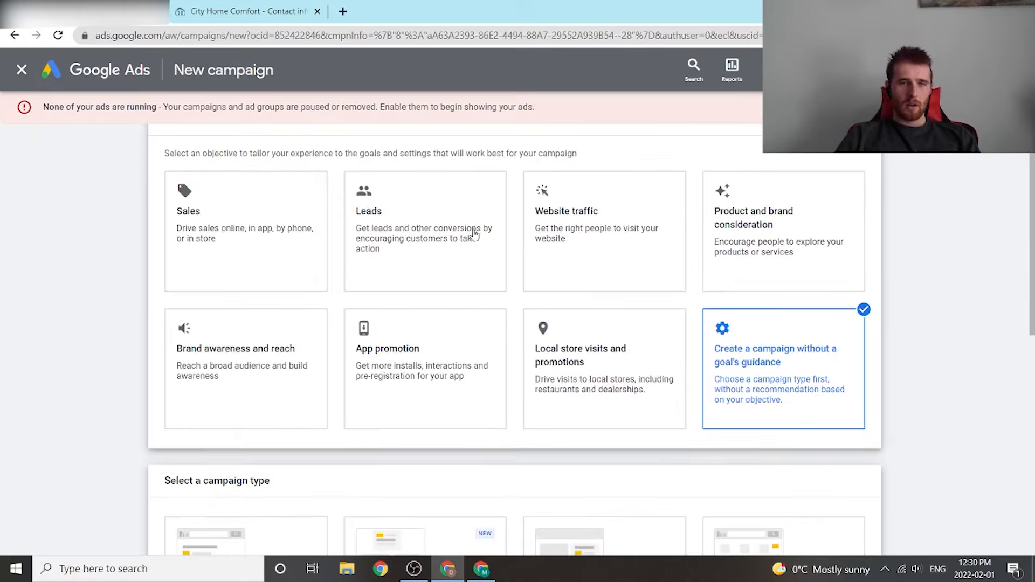
{"action": "scroll", "coordinate": [289, 270], "scroll_direction": "down", "scroll_amount": 6}
{"action": "left_click", "coordinate": [289, 270]}
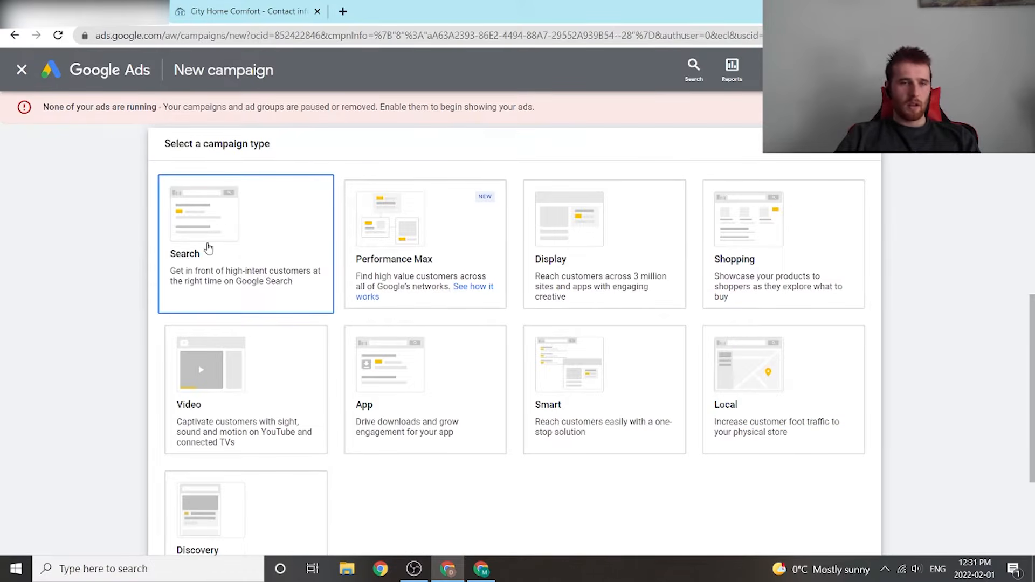
{"action": "scroll", "coordinate": [116, 234], "scroll_direction": "up", "scroll_amount": 6}
{"action": "scroll", "coordinate": [168, 221], "scroll_direction": "down", "scroll_amount": 3}
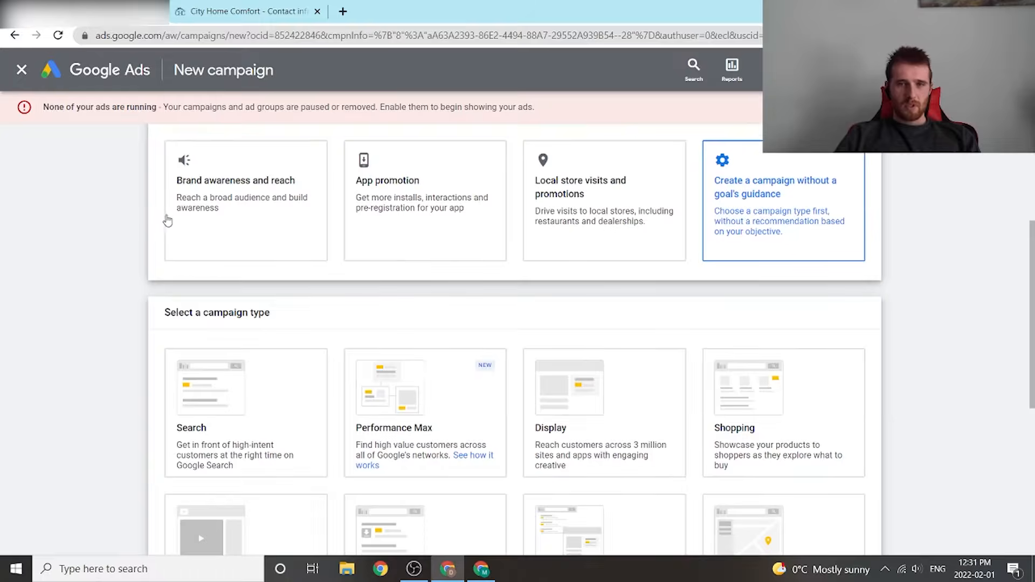
{"action": "scroll", "coordinate": [224, 245], "scroll_direction": "down", "scroll_amount": 3}
{"action": "left_click", "coordinate": [174, 241]}
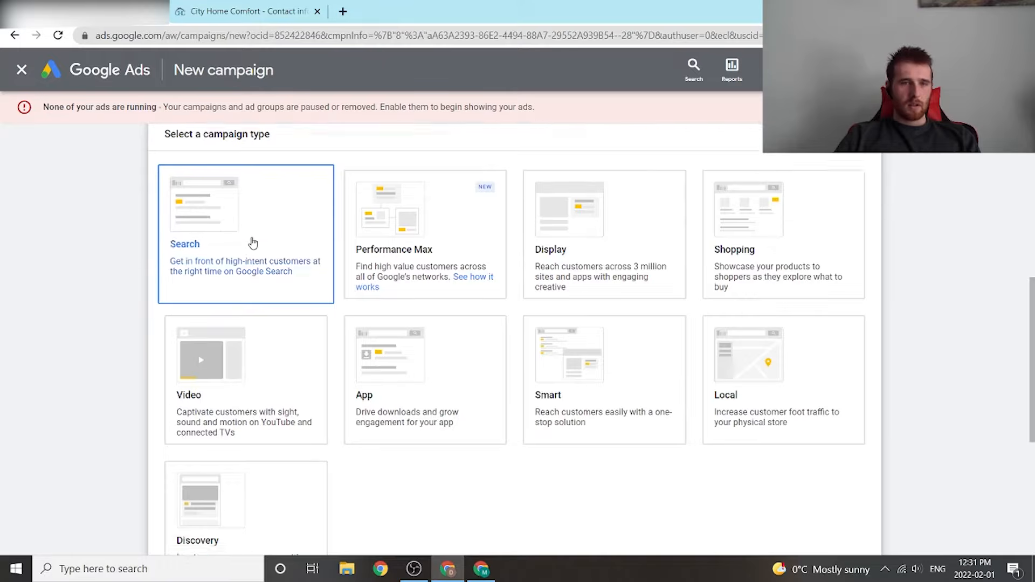
Step: Select phone calls as the result wanted from this campaign
{"action": "scroll", "coordinate": [253, 243], "scroll_direction": "down", "scroll_amount": 2}
{"action": "scroll", "coordinate": [253, 243], "scroll_direction": "up", "scroll_amount": 5}
{"action": "scroll", "coordinate": [65, 231], "scroll_direction": "down", "scroll_amount": 3}
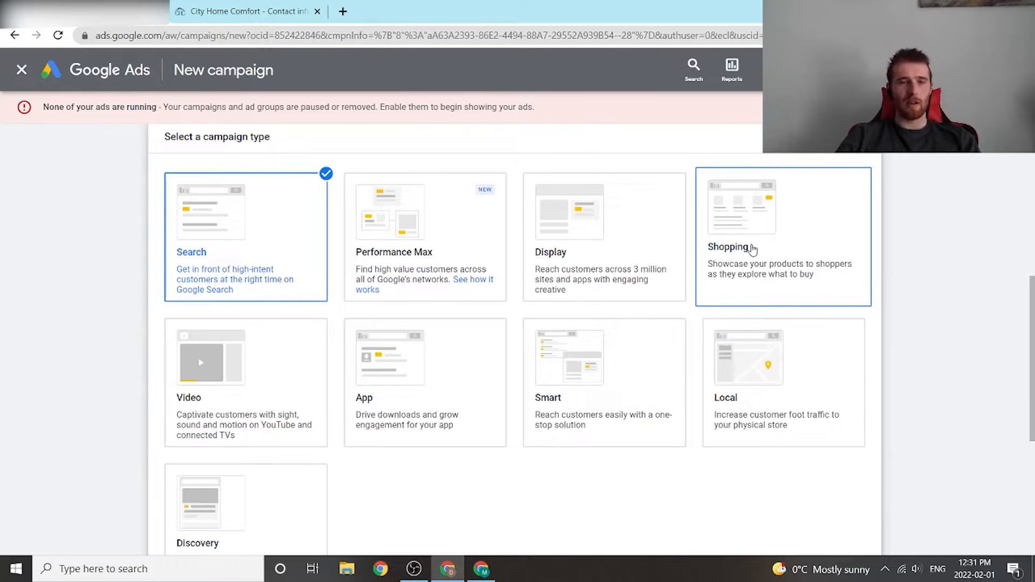
{"action": "scroll", "coordinate": [142, 252], "scroll_direction": "down", "scroll_amount": 1}
{"action": "scroll", "coordinate": [142, 253], "scroll_direction": "down", "scroll_amount": 5}
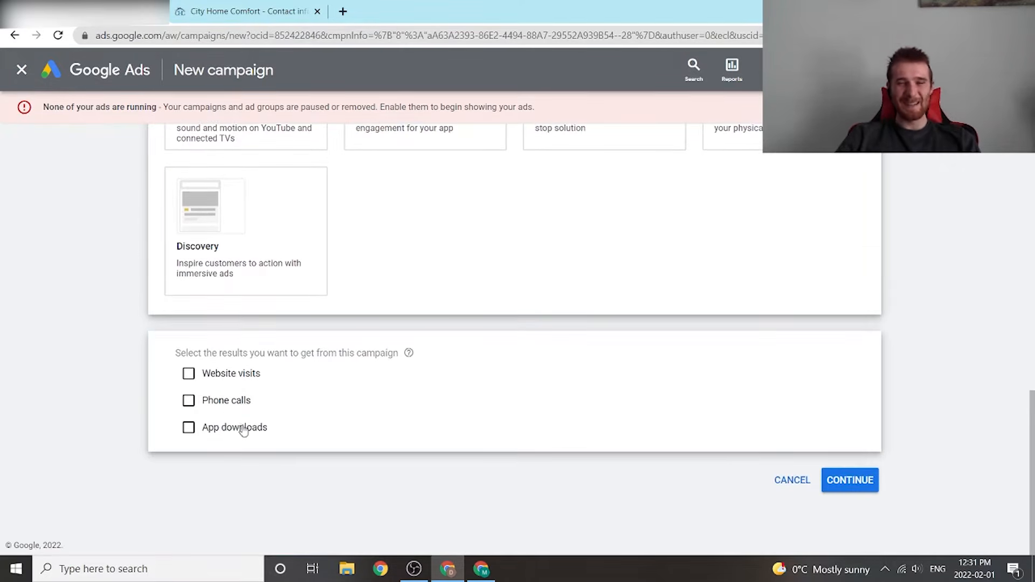
{"action": "left_click", "coordinate": [189, 400]}
{"action": "left_click", "coordinate": [351, 433]}
Step: Copy the office phone number from the City Home Comfort contact page and return to the Google Ads campaign setup
{"action": "key", "text": "ctrl+Tab"}
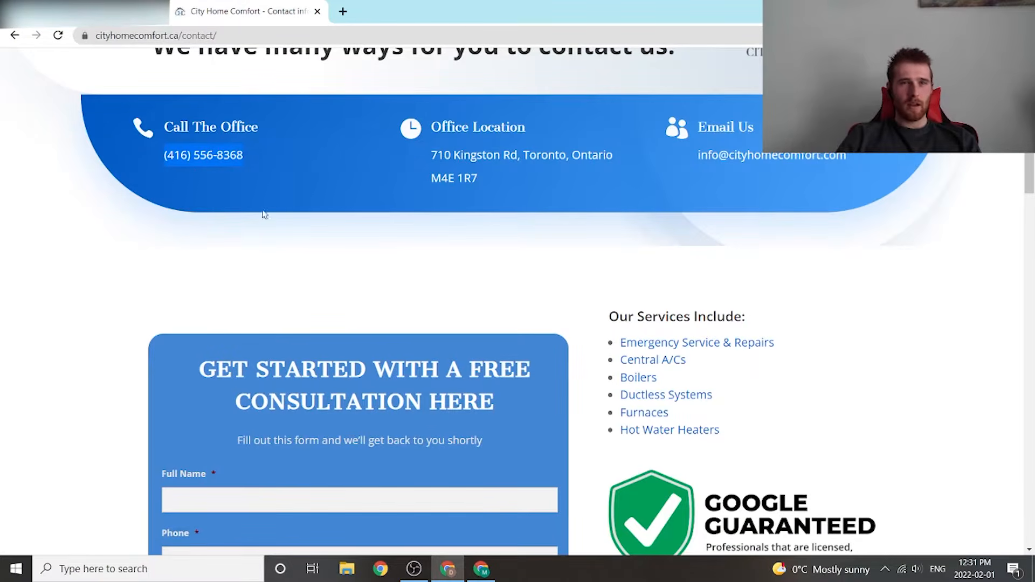
{"action": "scroll", "coordinate": [264, 214], "scroll_direction": "up", "scroll_amount": 5}
{"action": "scroll", "coordinate": [330, 313], "scroll_direction": "down", "scroll_amount": 1}
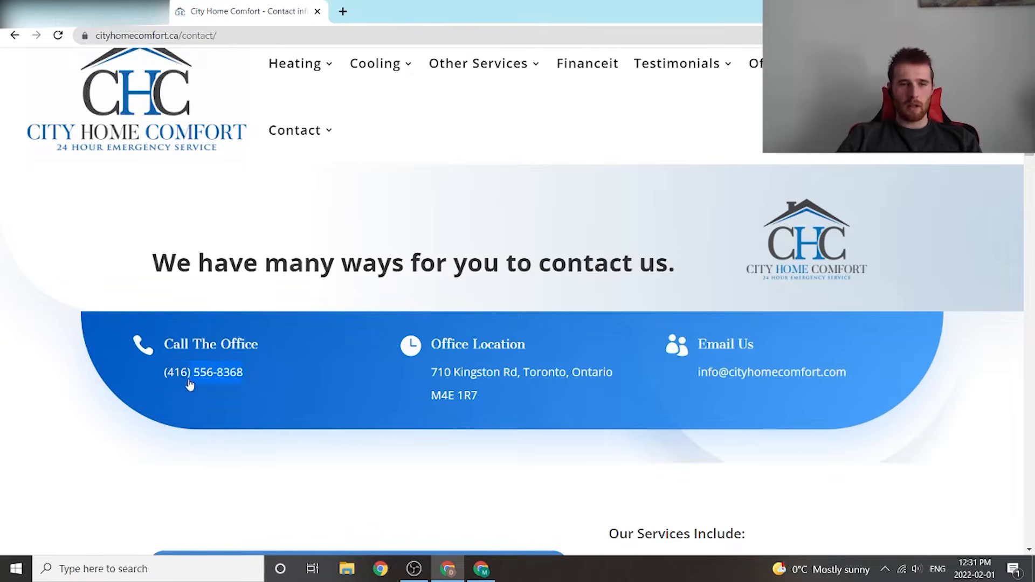
{"action": "triple_click", "coordinate": [163, 382]}
{"action": "key", "text": "ctrl+c"}
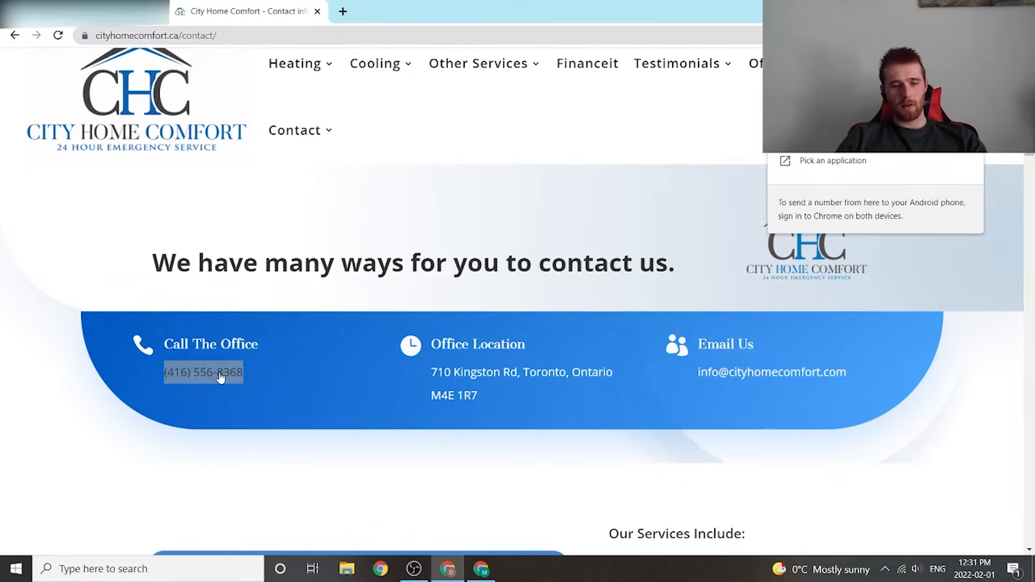
{"action": "left_click", "coordinate": [726, 258]}
{"action": "left_click", "coordinate": [65, 12]}
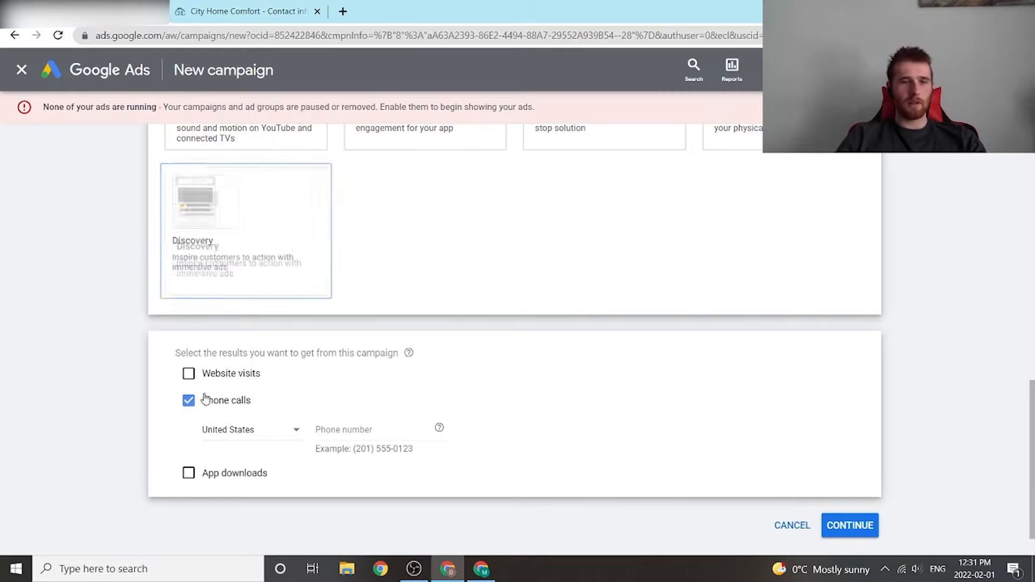
Step: Enter the copied business phone number with Canada as its country, and continue by starting a new campaign draft
{"action": "left_click", "coordinate": [331, 432]}
{"action": "key", "text": "ctrl+v"}
{"action": "left_click", "coordinate": [254, 435]}
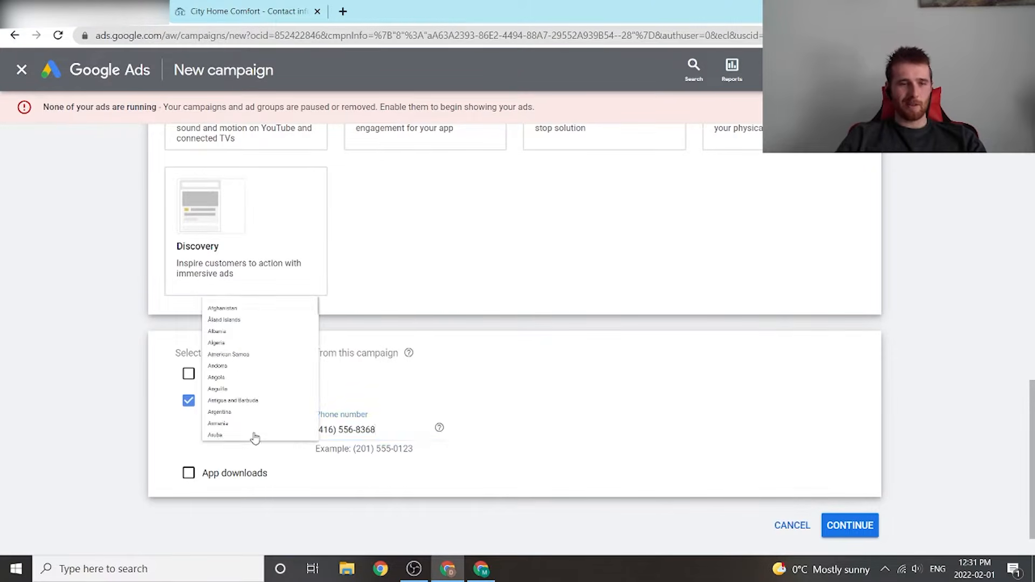
{"action": "key", "text": "c"}
{"action": "left_click", "coordinate": [261, 225]}
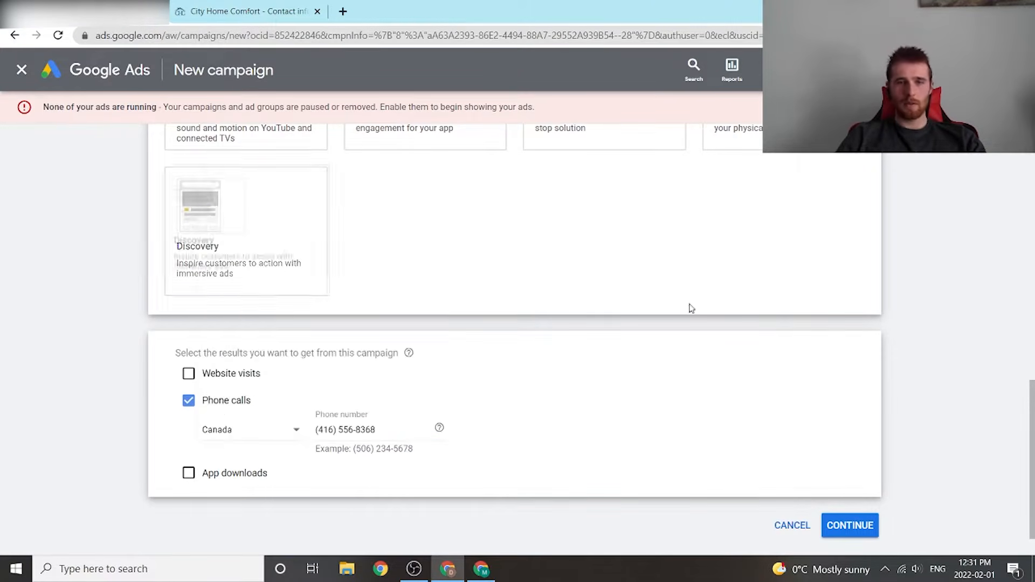
{"action": "left_click", "coordinate": [852, 525]}
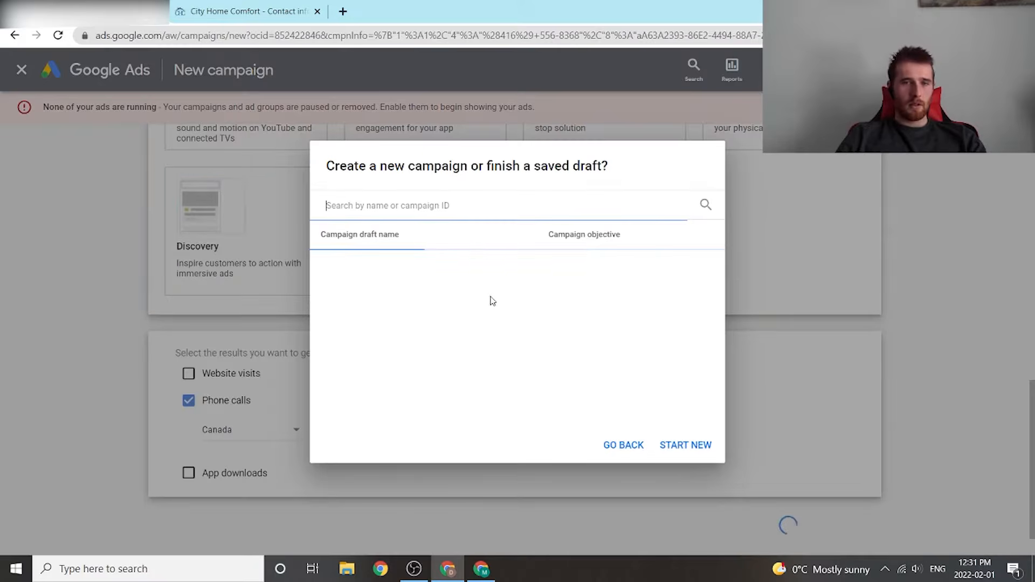
{"action": "left_click", "coordinate": [704, 450]}
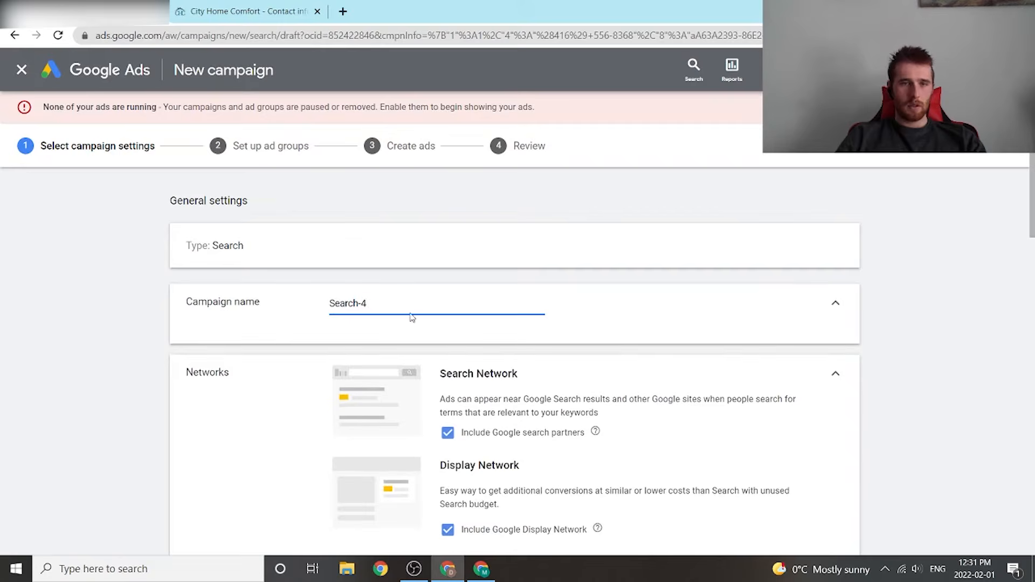
Step: Name the campaign "Call Only - Furnace Repair"
{"action": "type", "text": "Cal"}
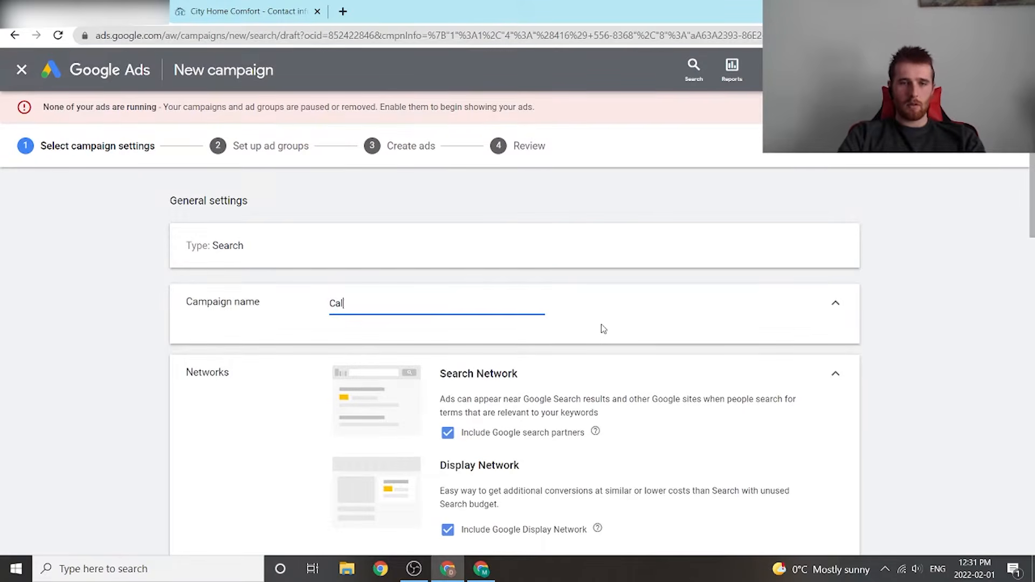
{"action": "type", "text": "l Only _"}
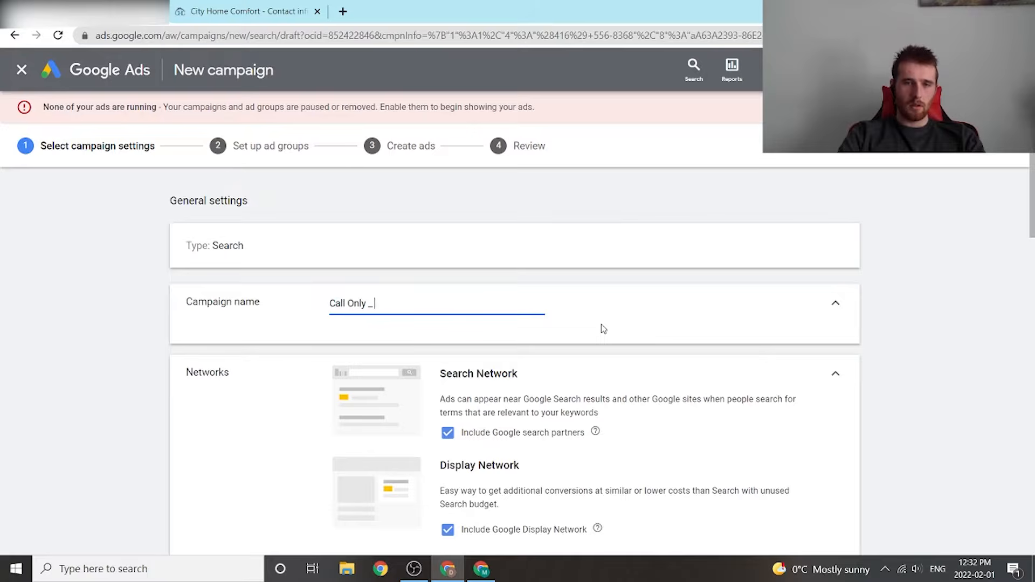
{"action": "key", "text": "BackSpace"}
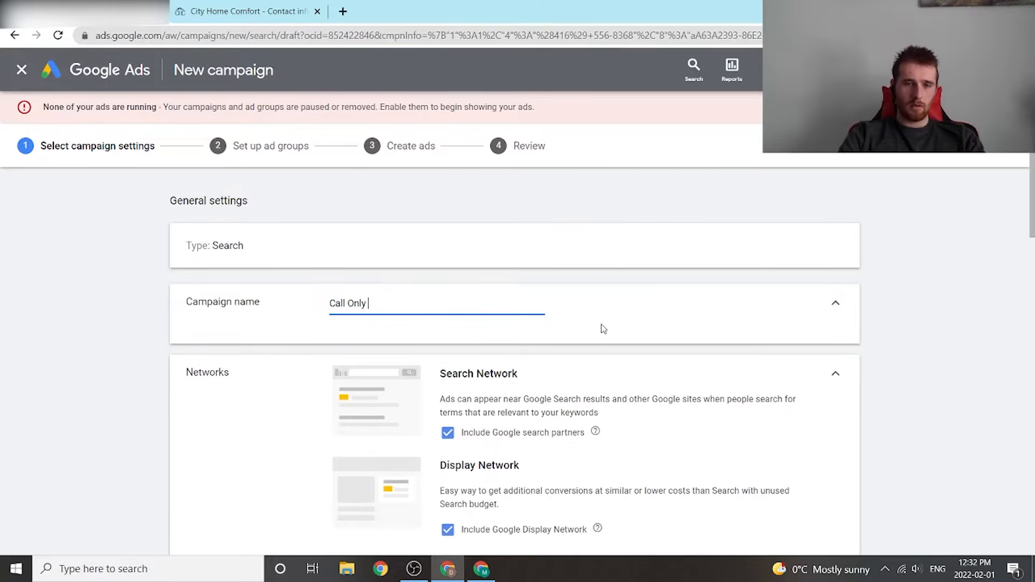
{"action": "type", "text": "- Fur"}
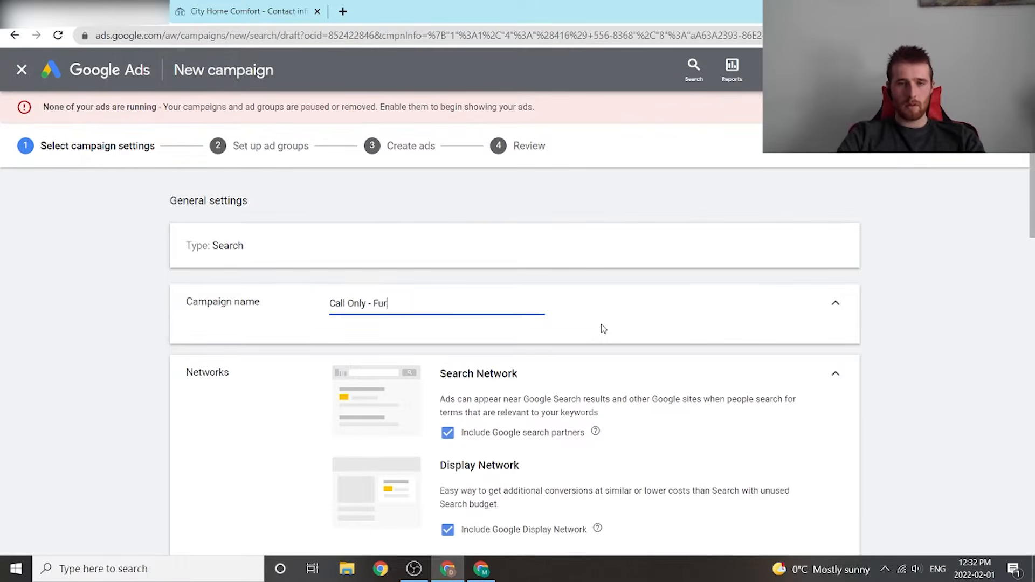
{"action": "type", "text": "nace Repair"}
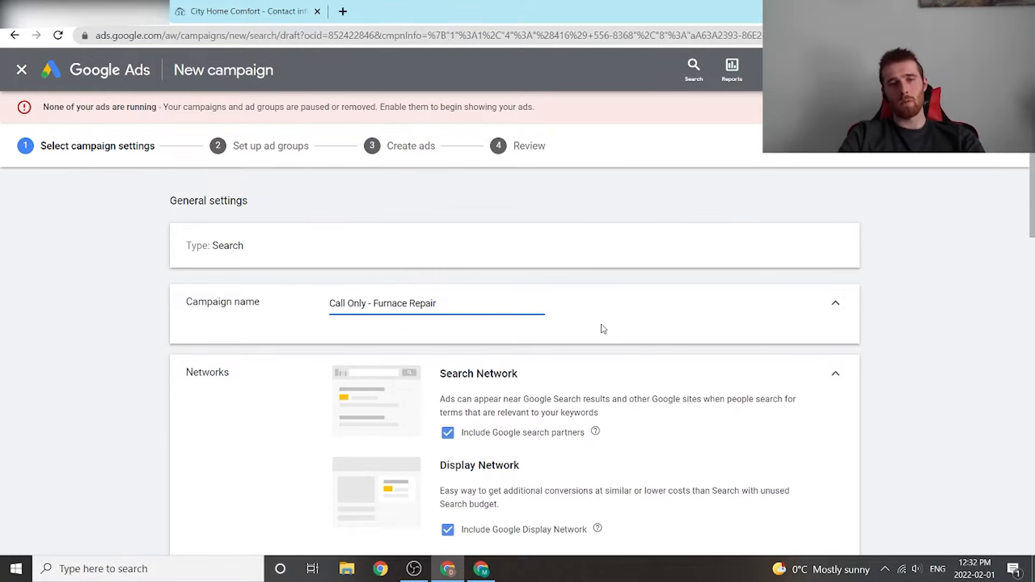
Step: Replace the service in the campaign name with the city so that it reads "Call Only - Toronto"
{"action": "key", "text": "BackSpace"}
{"action": "key", "text": "BackSpace"}
{"action": "key", "text": "BackSpace"}
{"action": "key", "text": "BackSpace"}
{"action": "key", "text": "BackSpace"}
{"action": "key", "text": "BackSpace"}
{"action": "key", "text": "BackSpace"}
{"action": "key", "text": "BackSpace"}
{"action": "key", "text": "BackSpace"}
{"action": "key", "text": "BackSpace"}
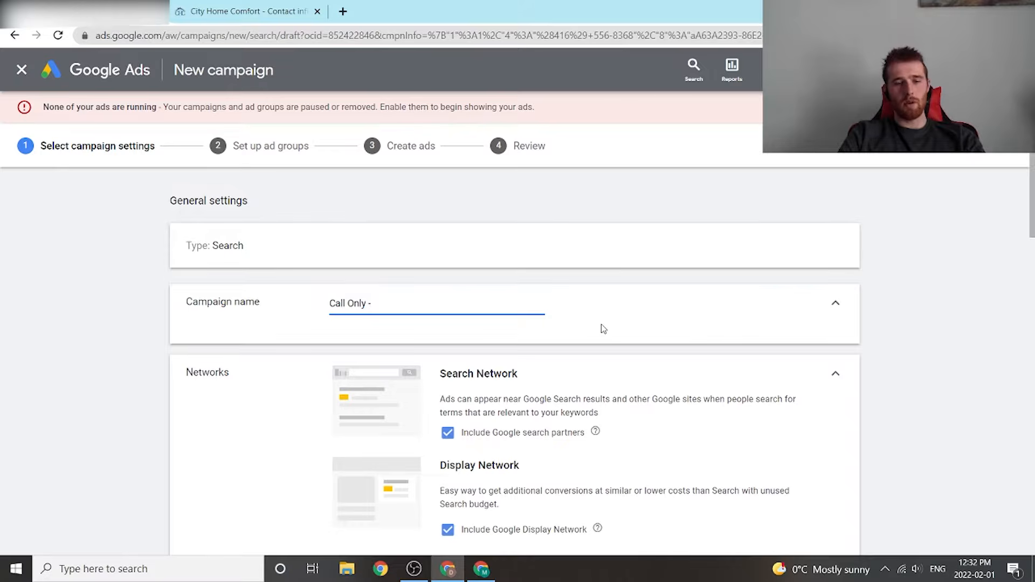
{"action": "type", "text": "Toronto"}
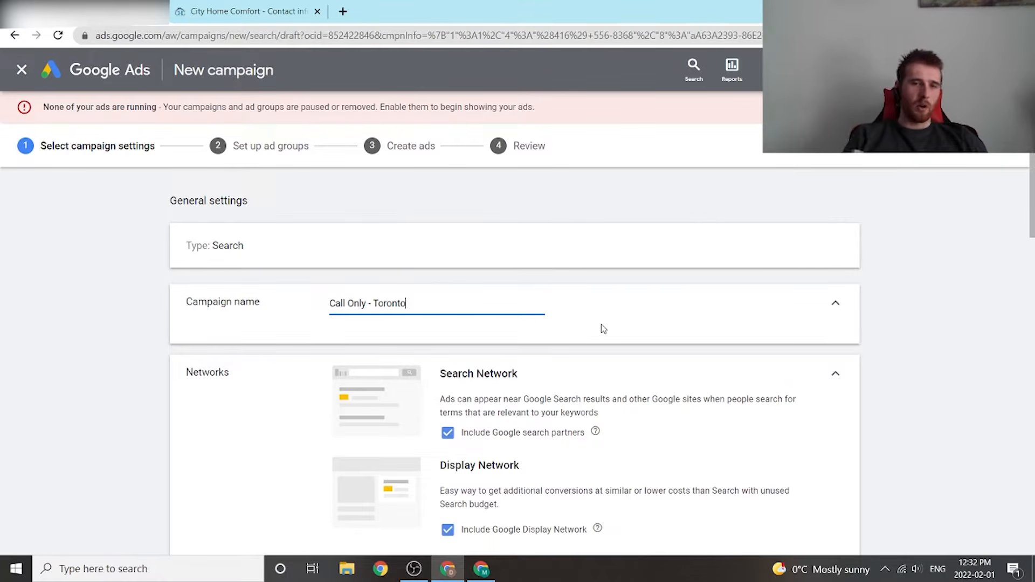
{"action": "left_click", "coordinate": [743, 309]}
Step: Exclude Google search partners and the Google Display Network from the campaign's networks
{"action": "scroll", "coordinate": [749, 329], "scroll_direction": "down", "scroll_amount": 2}
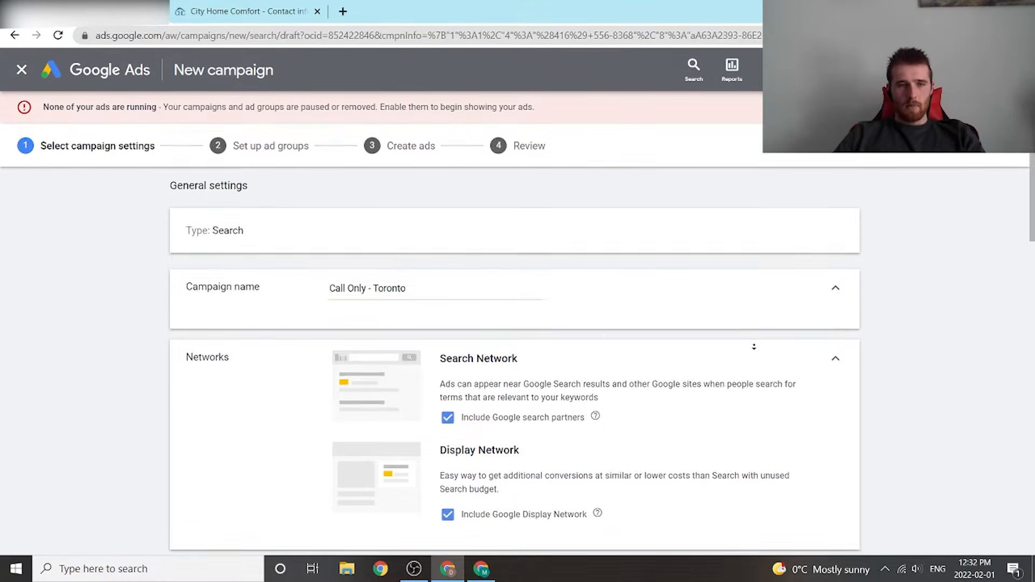
{"action": "scroll", "coordinate": [754, 347], "scroll_direction": "down", "scroll_amount": 1}
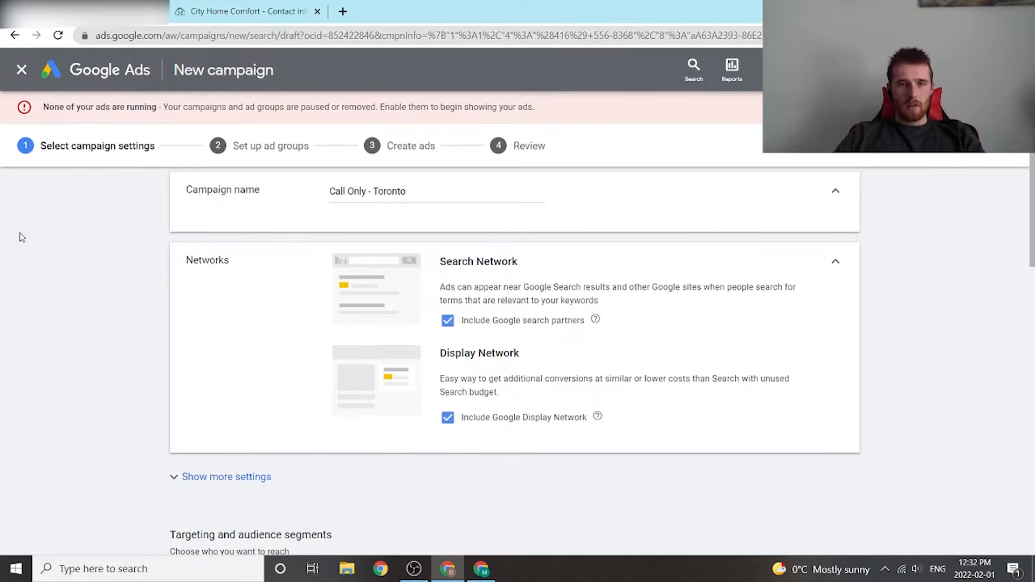
{"action": "left_click_drag", "start_coordinate": [523, 262], "coordinate": [442, 271]}
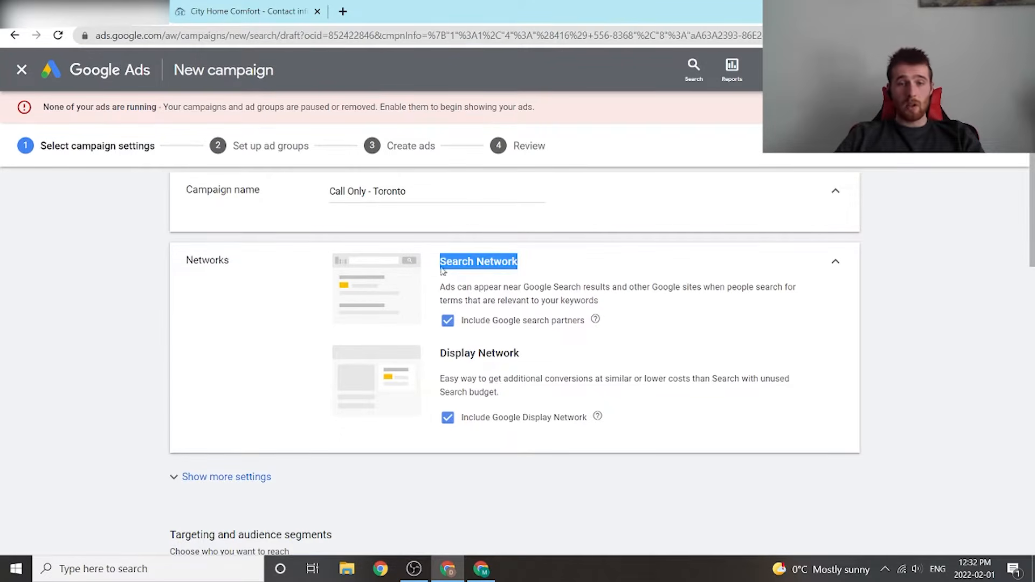
{"action": "left_click", "coordinate": [449, 322]}
{"action": "left_click", "coordinate": [447, 432]}
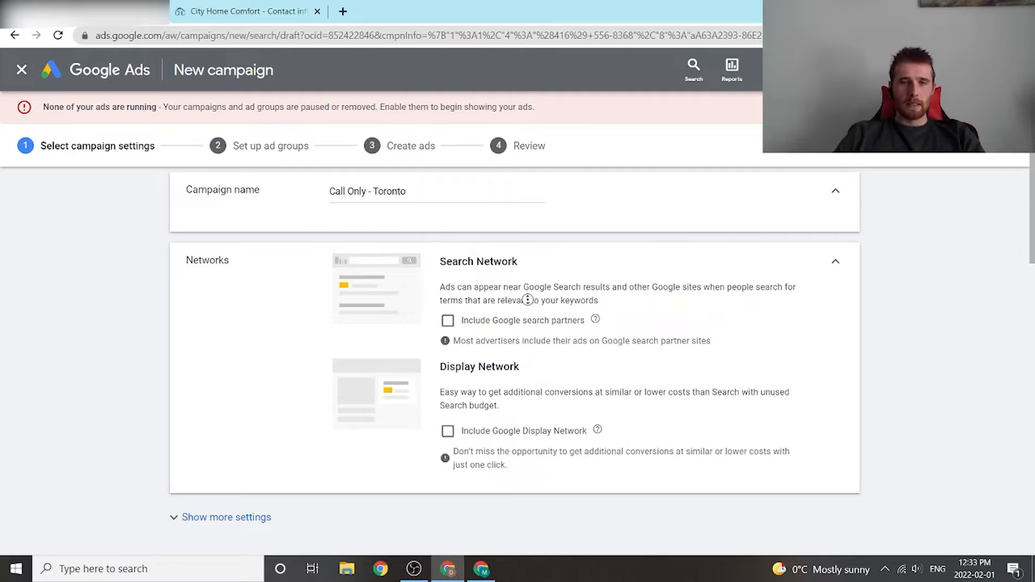
Step: Expand the additional campaign settings and set the campaign's end date to Feb 9, 2022
{"action": "scroll", "coordinate": [527, 296], "scroll_direction": "down", "scroll_amount": 1}
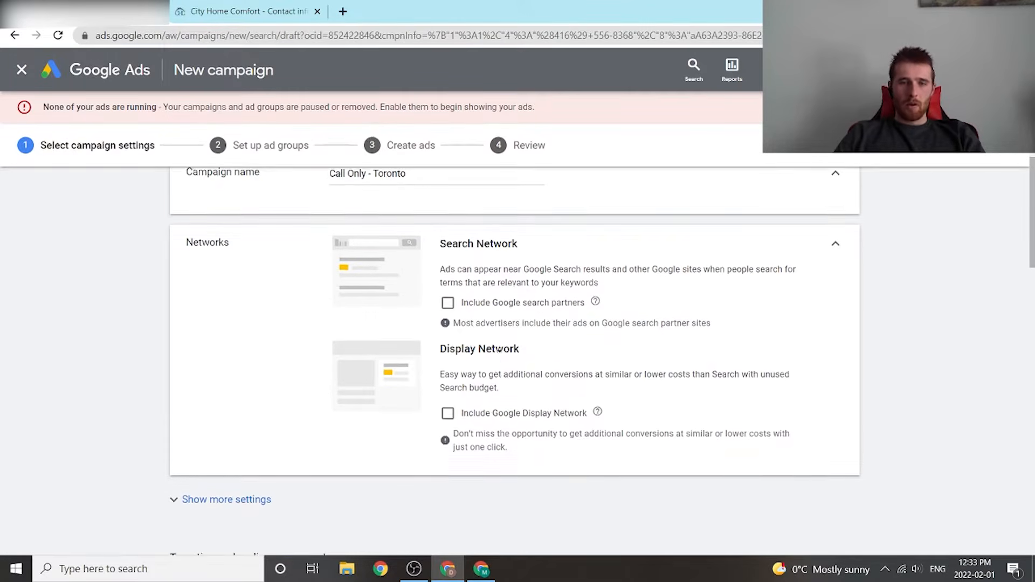
{"action": "scroll", "coordinate": [503, 356], "scroll_direction": "down", "scroll_amount": 3}
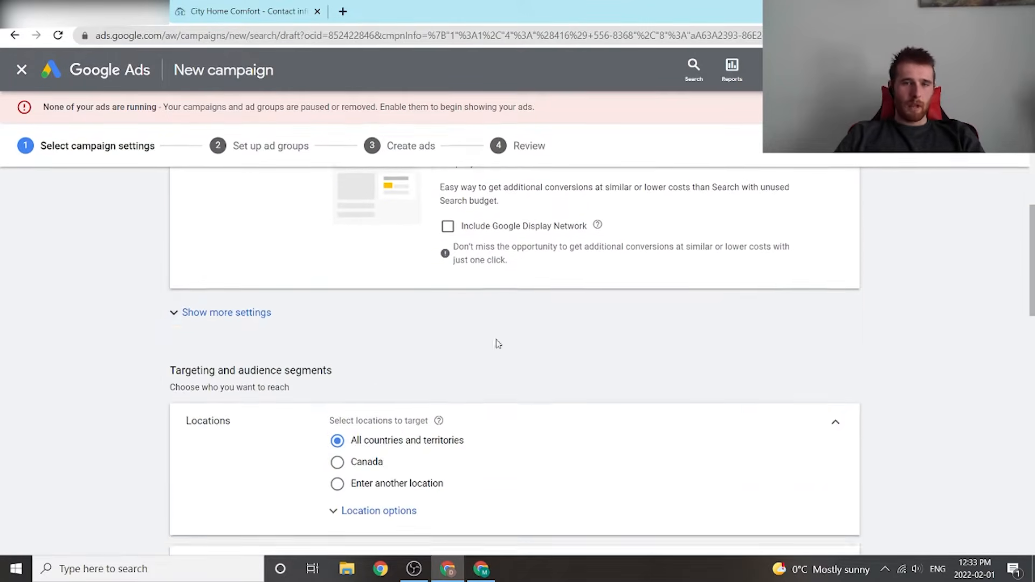
{"action": "left_click", "coordinate": [237, 312]}
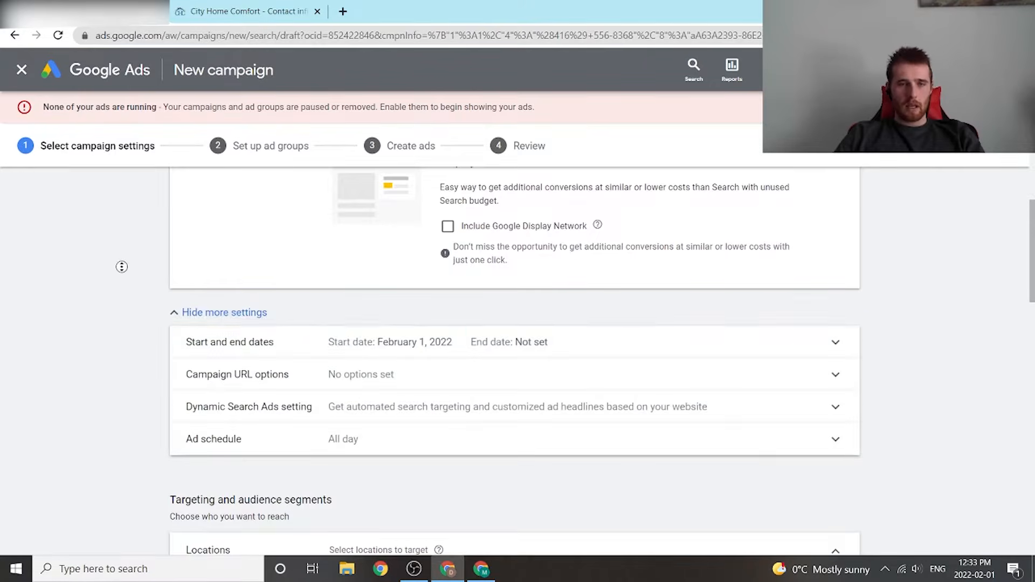
{"action": "scroll", "coordinate": [121, 286], "scroll_direction": "down", "scroll_amount": 1}
{"action": "left_click", "coordinate": [486, 314]}
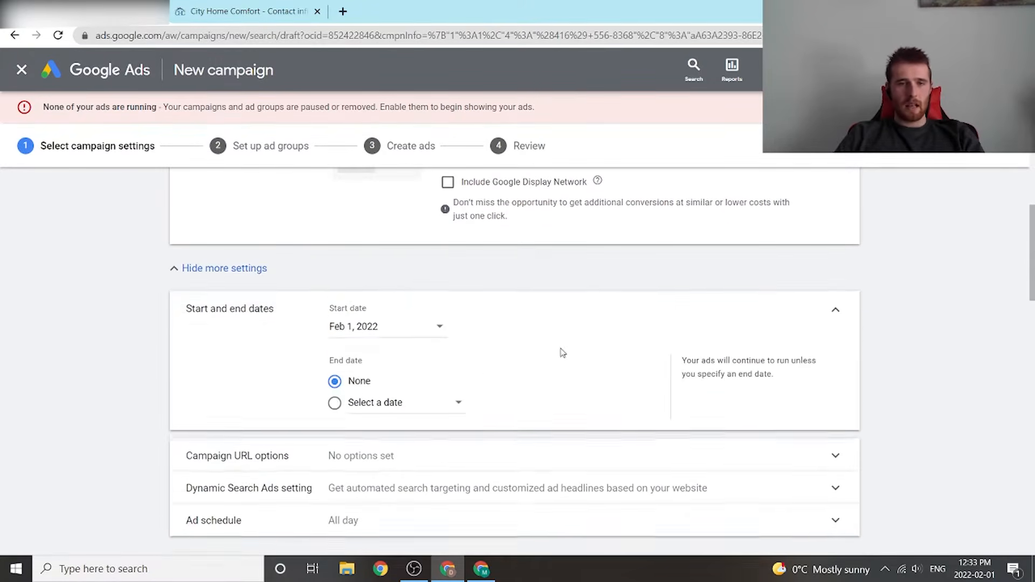
{"action": "left_click", "coordinate": [384, 410]}
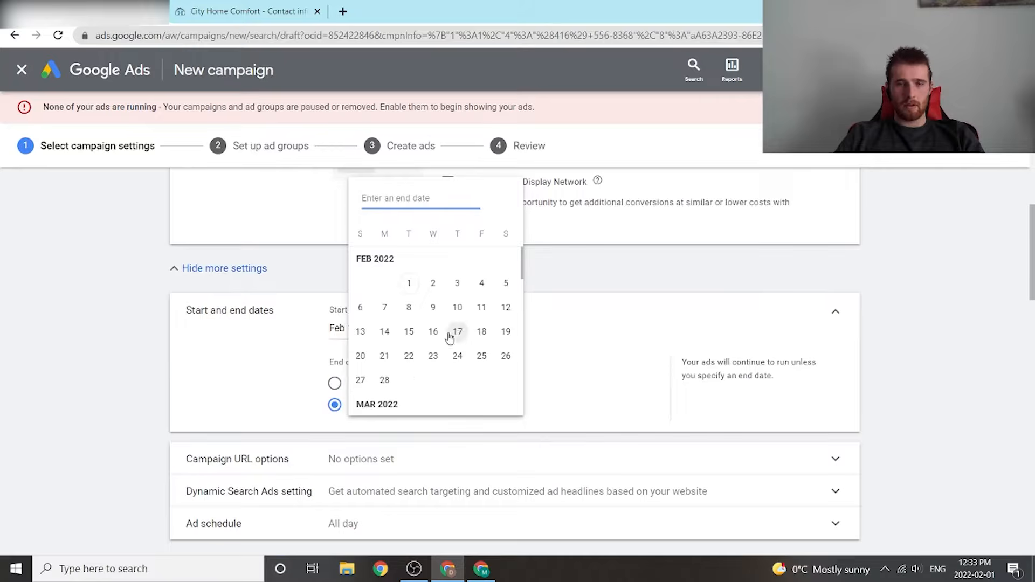
{"action": "left_click", "coordinate": [433, 307]}
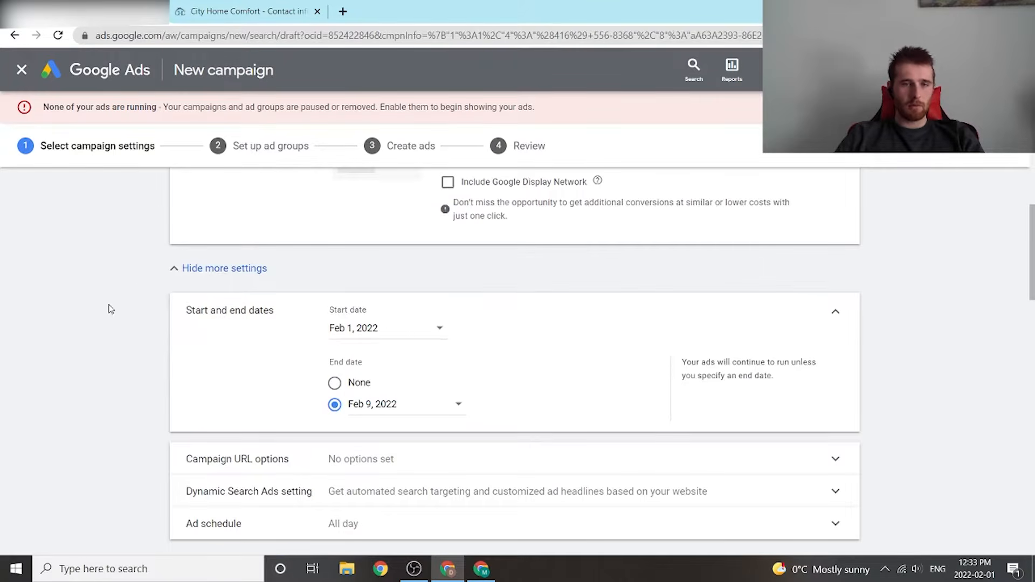
{"action": "scroll", "coordinate": [110, 309], "scroll_direction": "down", "scroll_amount": 3}
{"action": "scroll", "coordinate": [166, 294], "scroll_direction": "up", "scroll_amount": 3}
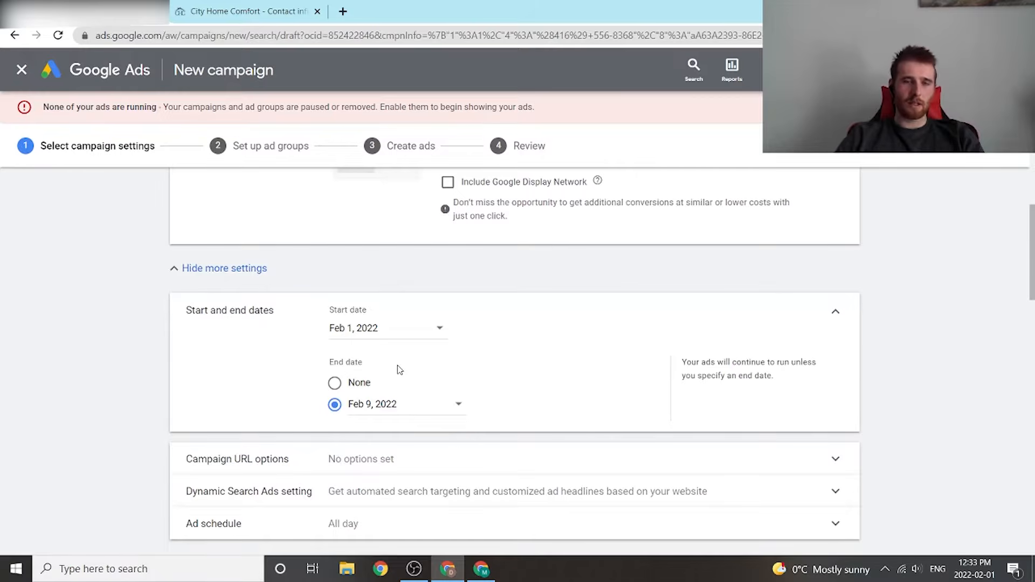
Step: Limit the ad schedule's days to Mondays - Fridays
{"action": "middle_click", "coordinate": [572, 389]}
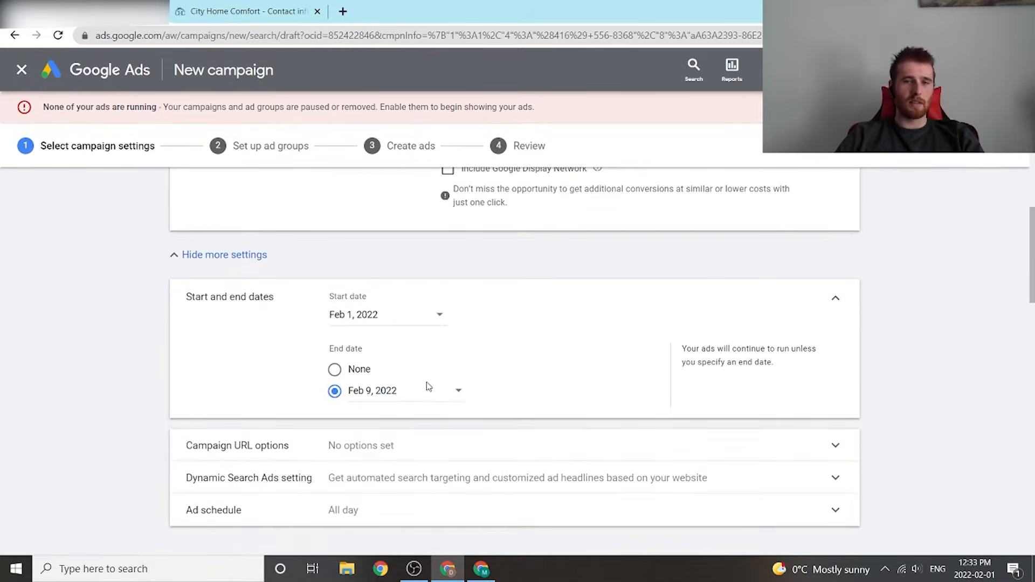
{"action": "middle_click", "coordinate": [617, 359]}
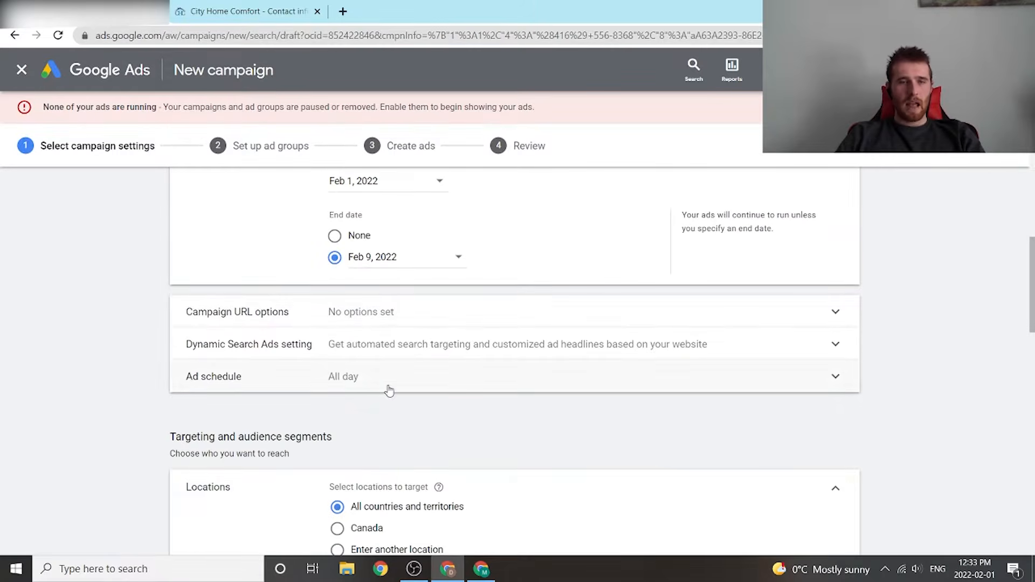
{"action": "left_click", "coordinate": [388, 386]}
{"action": "scroll", "coordinate": [540, 384], "scroll_direction": "down", "scroll_amount": 3}
{"action": "left_click", "coordinate": [351, 231]}
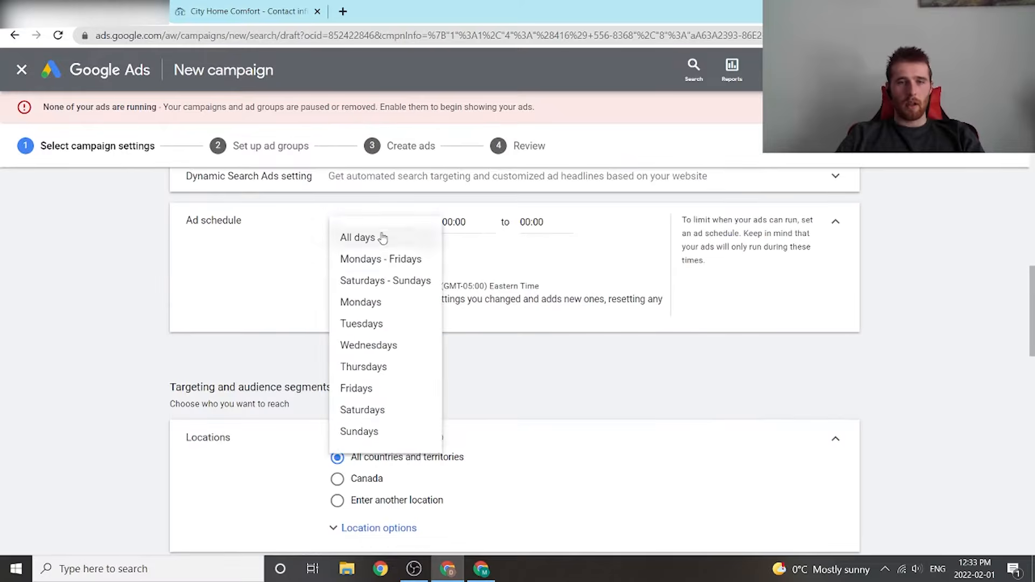
{"action": "left_click", "coordinate": [428, 261]}
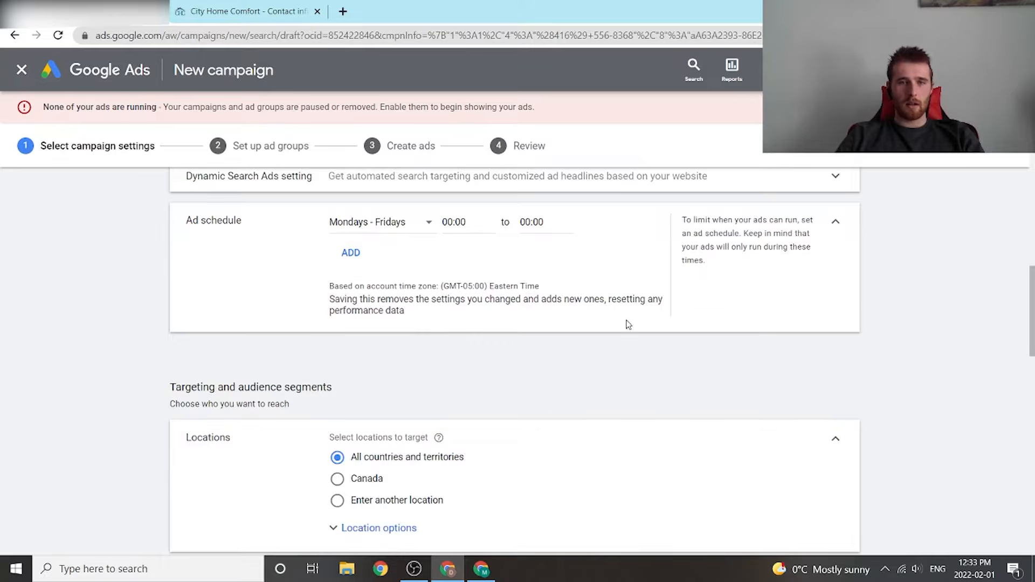
Step: Set the weekday ad schedule to run from 07:00 to 20:00
{"action": "scroll", "coordinate": [627, 324], "scroll_direction": "up", "scroll_amount": 1}
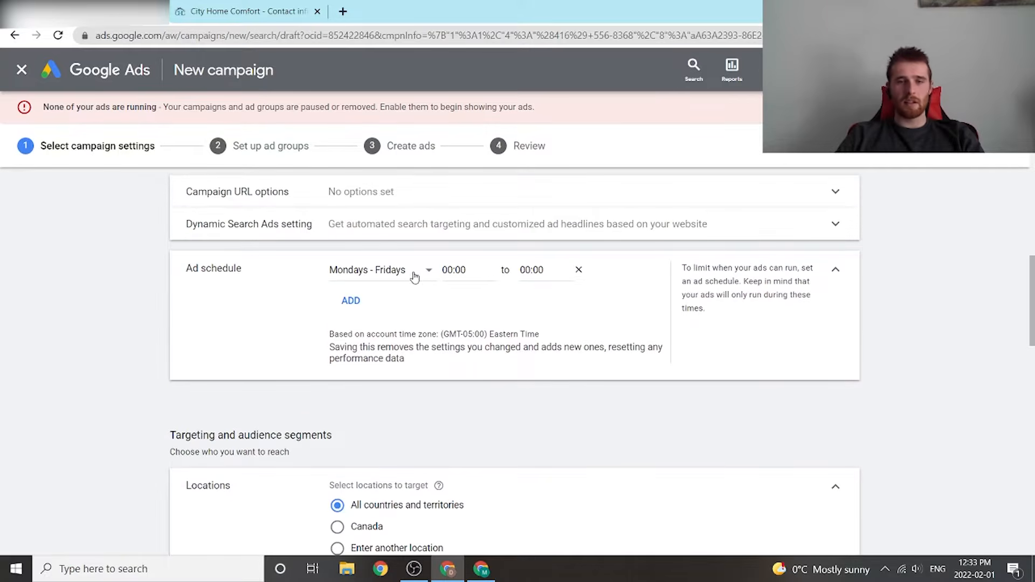
{"action": "left_click", "coordinate": [483, 273]}
{"action": "scroll", "coordinate": [469, 405], "scroll_direction": "down", "scroll_amount": 7}
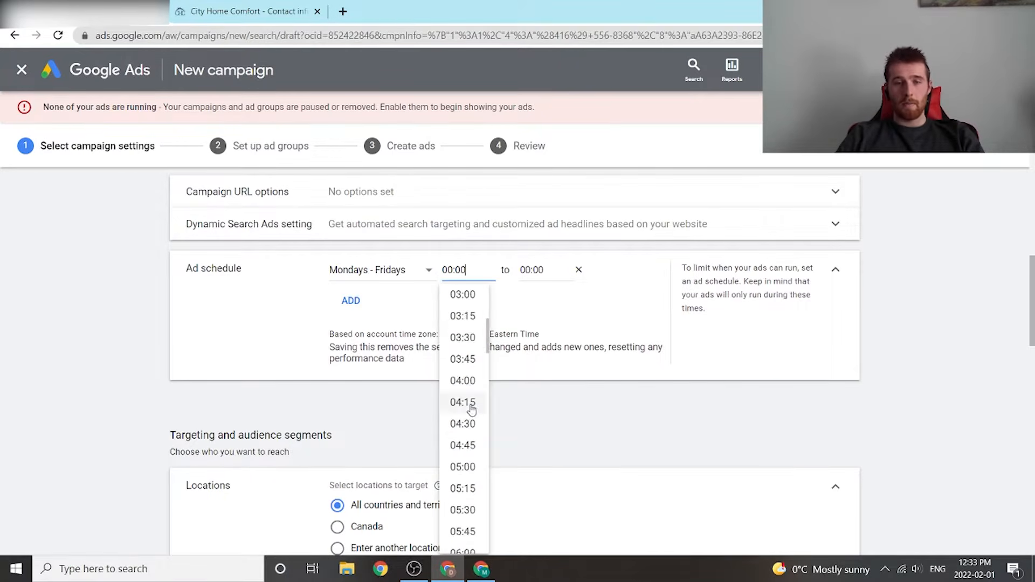
{"action": "left_click", "coordinate": [460, 506]}
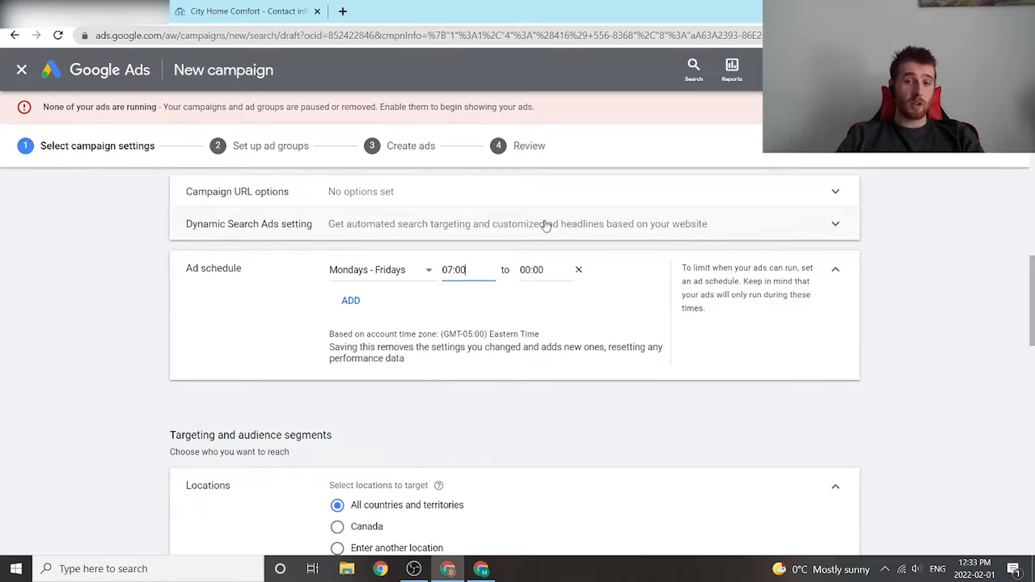
{"action": "left_click", "coordinate": [540, 271]}
{"action": "scroll", "coordinate": [549, 421], "scroll_direction": "down", "scroll_amount": 1}
{"action": "scroll", "coordinate": [549, 422], "scroll_direction": "down", "scroll_amount": 20}
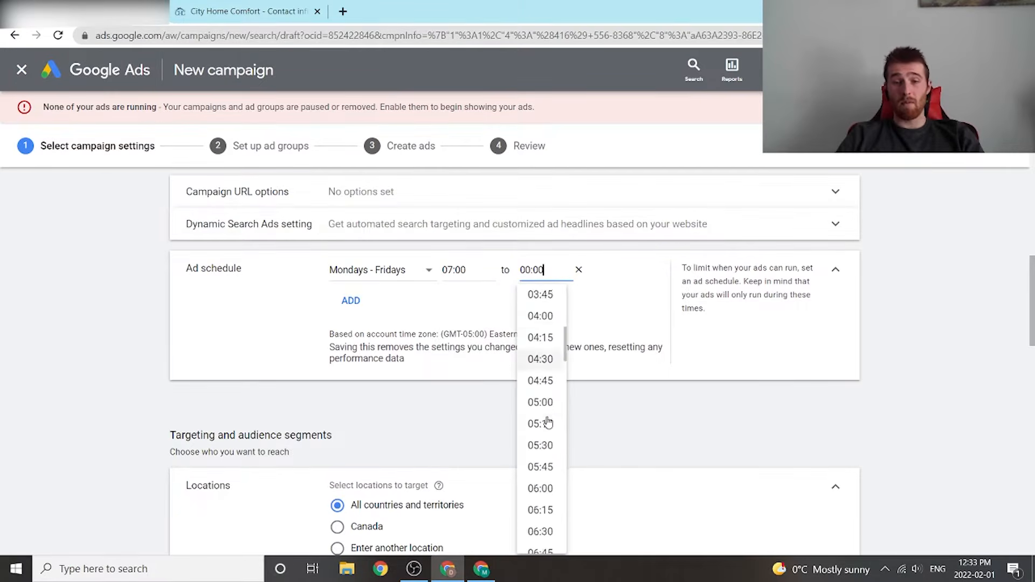
{"action": "scroll", "coordinate": [548, 422], "scroll_direction": "down", "scroll_amount": 7}
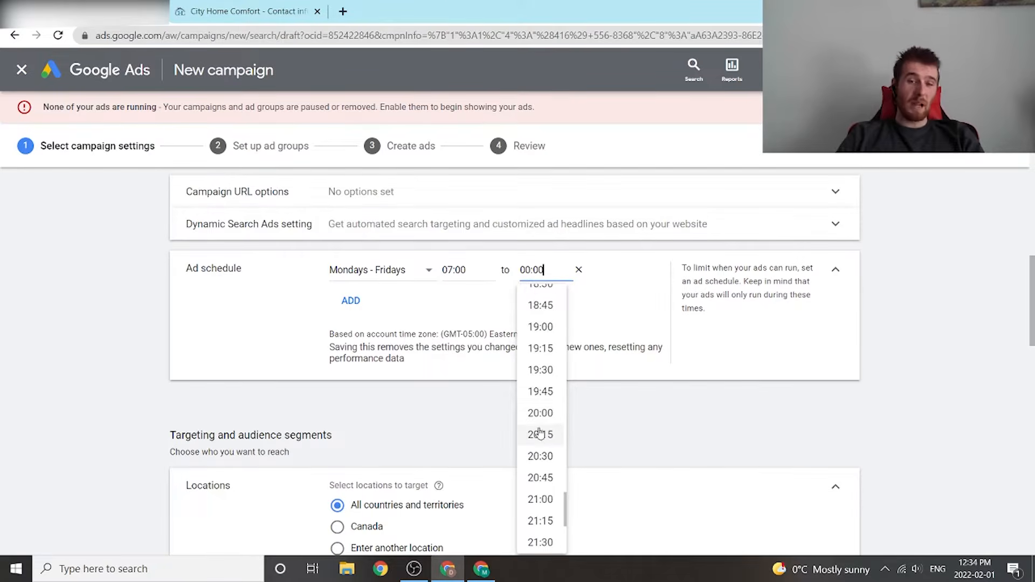
{"action": "left_click", "coordinate": [541, 414]}
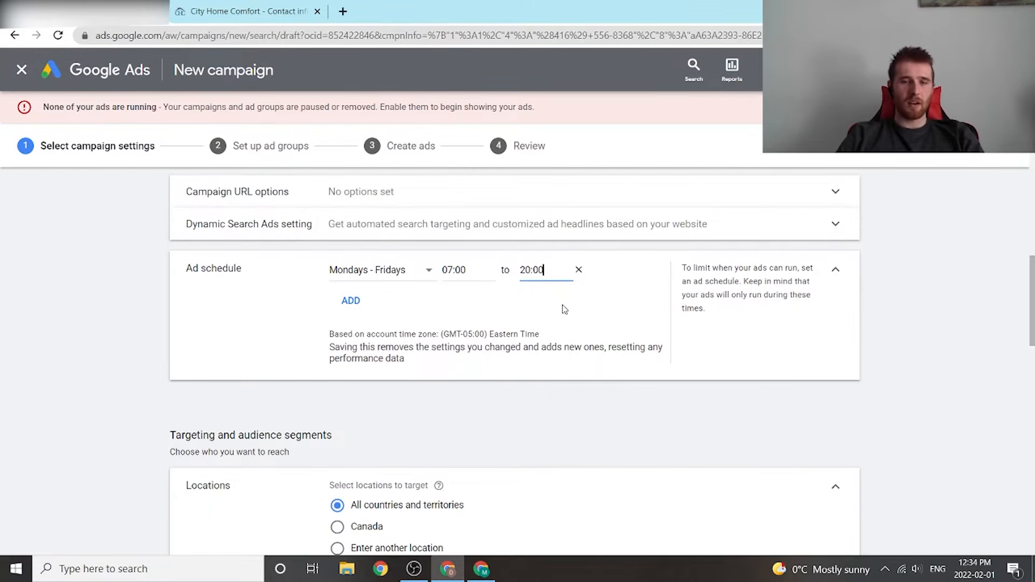
{"action": "left_click", "coordinate": [475, 324]}
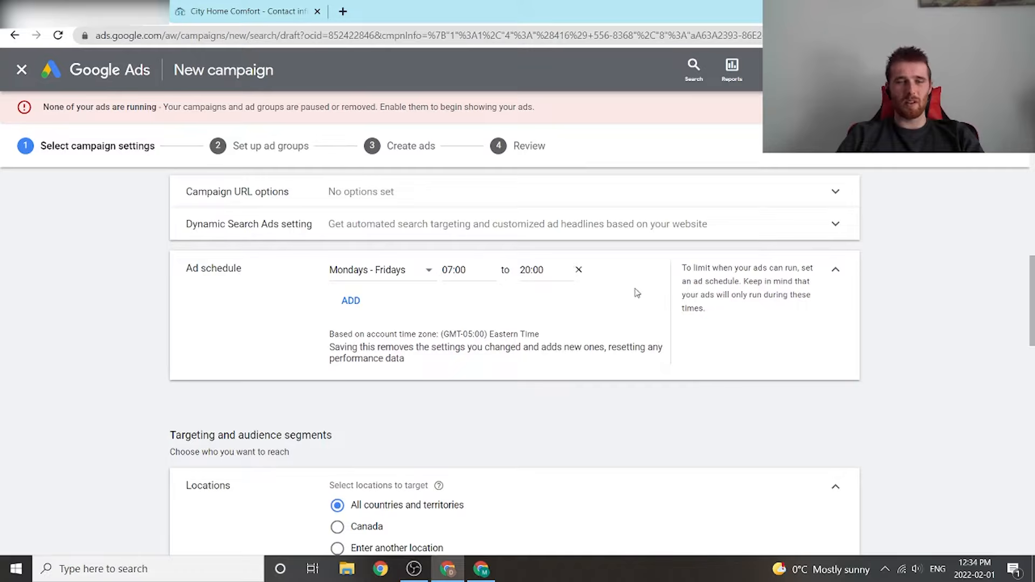
Step: Target the city of Toronto, Ontario, Canada as a custom location for the campaign
{"action": "middle_click", "coordinate": [635, 295]}
{"action": "middle_click", "coordinate": [636, 307]}
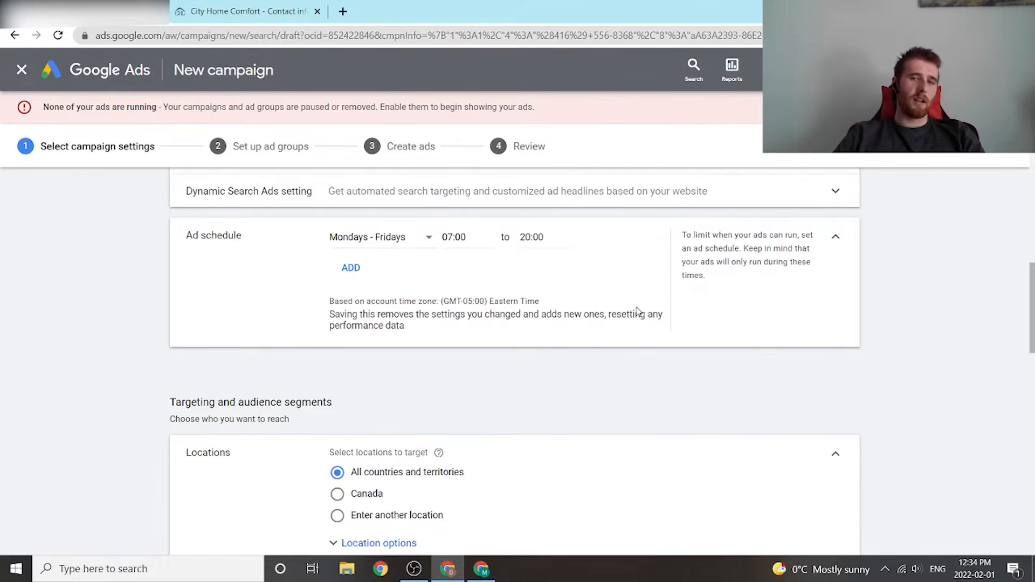
{"action": "middle_click", "coordinate": [686, 283]}
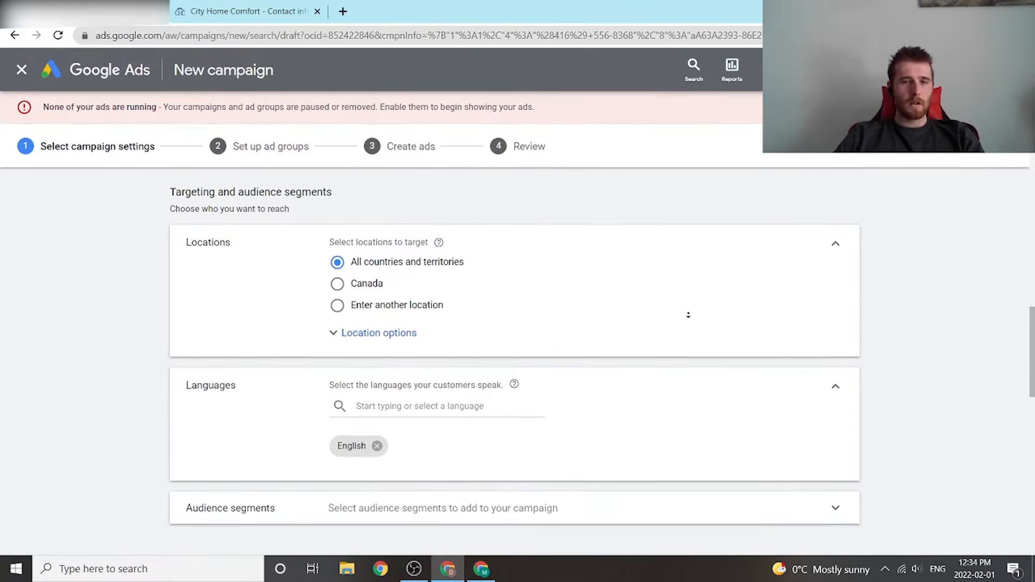
{"action": "middle_click", "coordinate": [689, 319]}
{"action": "left_click", "coordinate": [337, 251]}
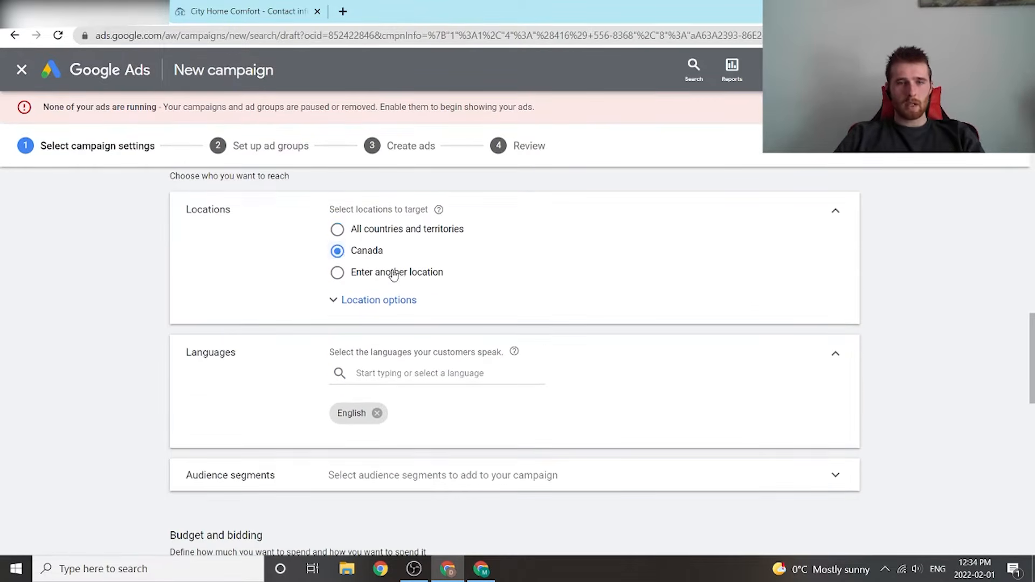
{"action": "left_click", "coordinate": [337, 272]}
{"action": "left_click", "coordinate": [404, 306]}
{"action": "type", "text": "torn"}
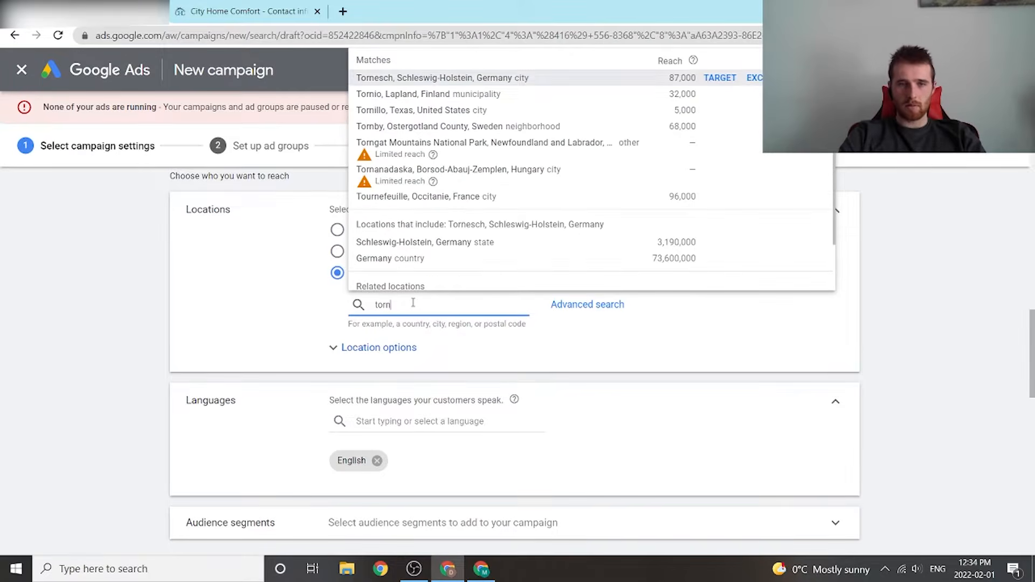
{"action": "key", "text": "BackSpace"}
{"action": "type", "text": "ont"}
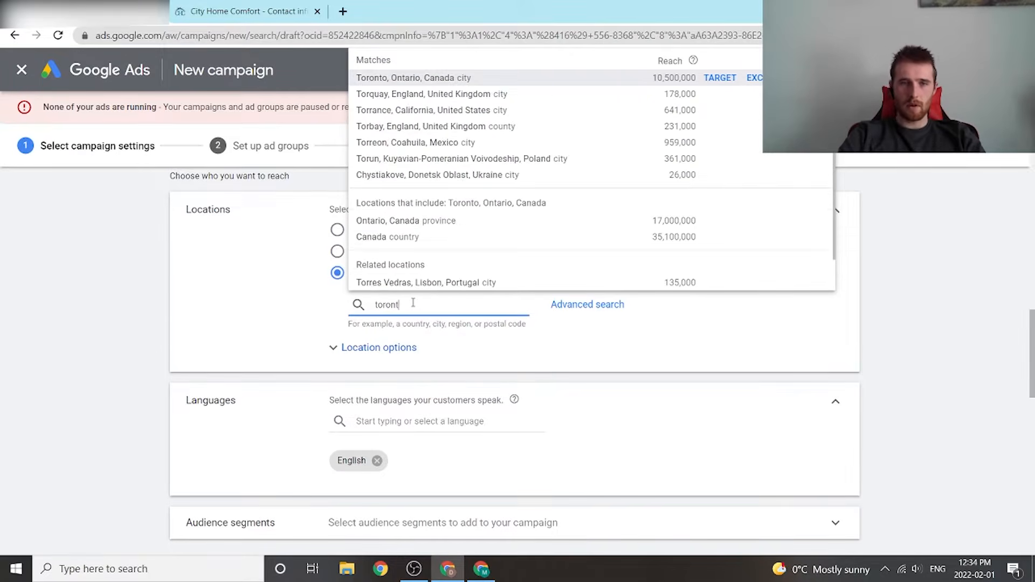
{"action": "type", "text": "o"}
{"action": "left_click", "coordinate": [728, 80]}
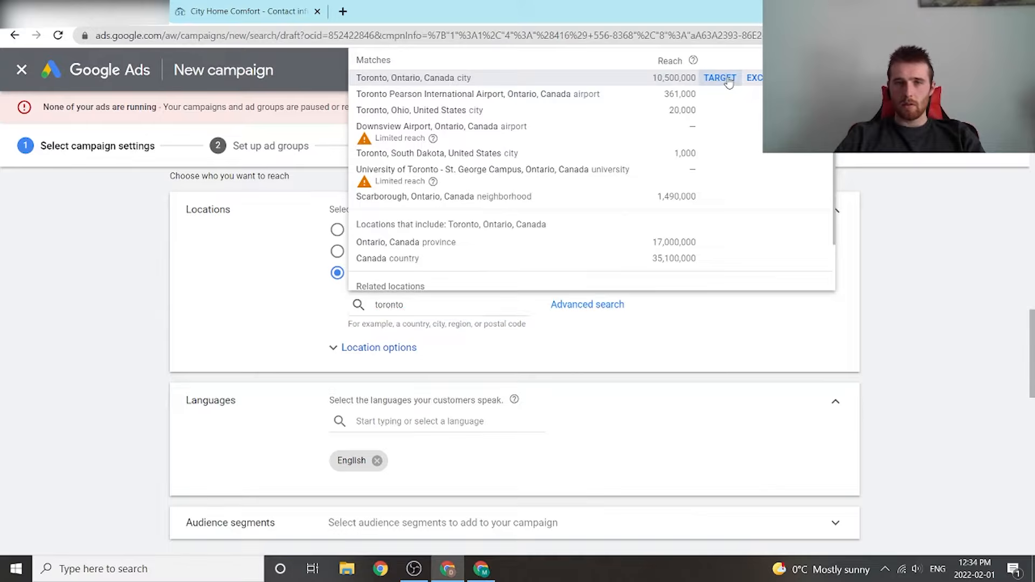
Step: Expand the location options and restrict targeting to Presence: People in or regularly in your targeted locations
{"action": "left_click", "coordinate": [402, 405]}
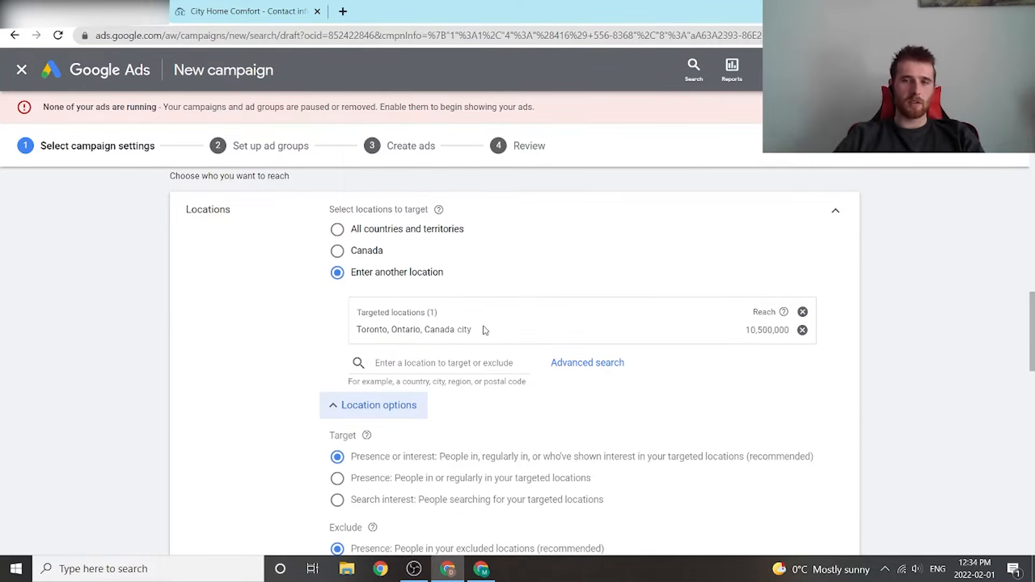
{"action": "scroll", "coordinate": [853, 336], "scroll_direction": "down", "scroll_amount": 1}
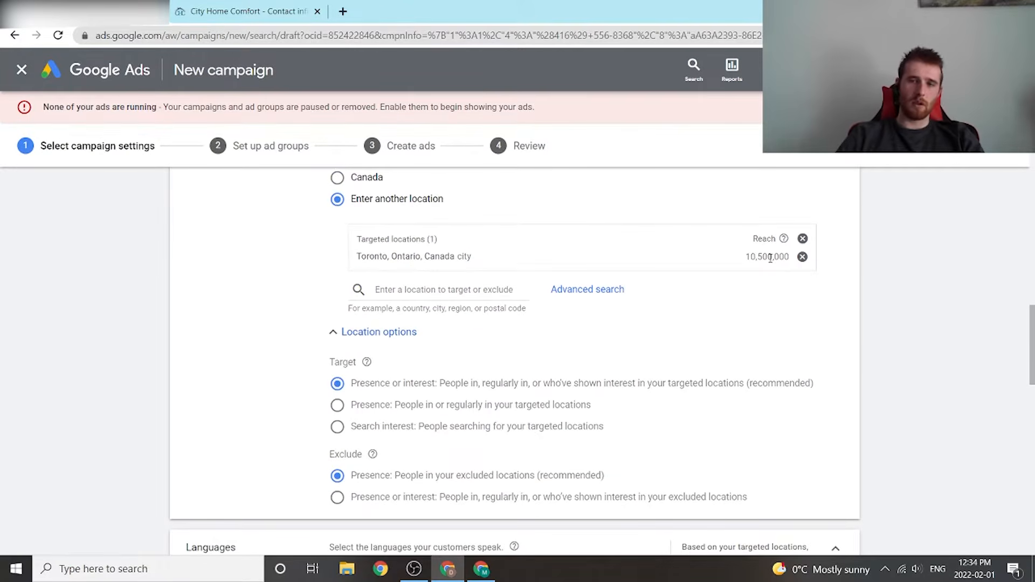
{"action": "middle_click", "coordinate": [732, 304]}
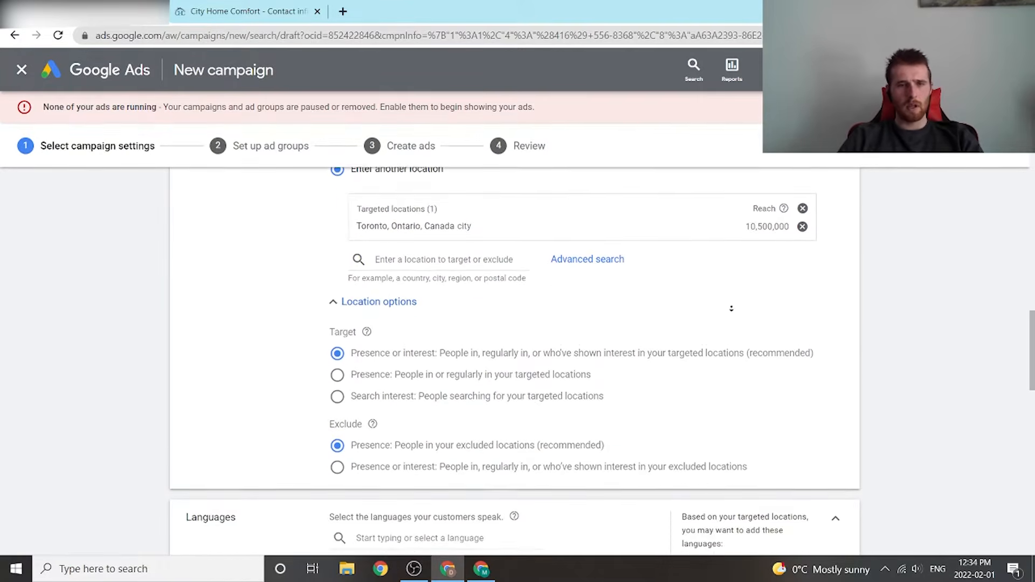
{"action": "middle_click", "coordinate": [732, 310]}
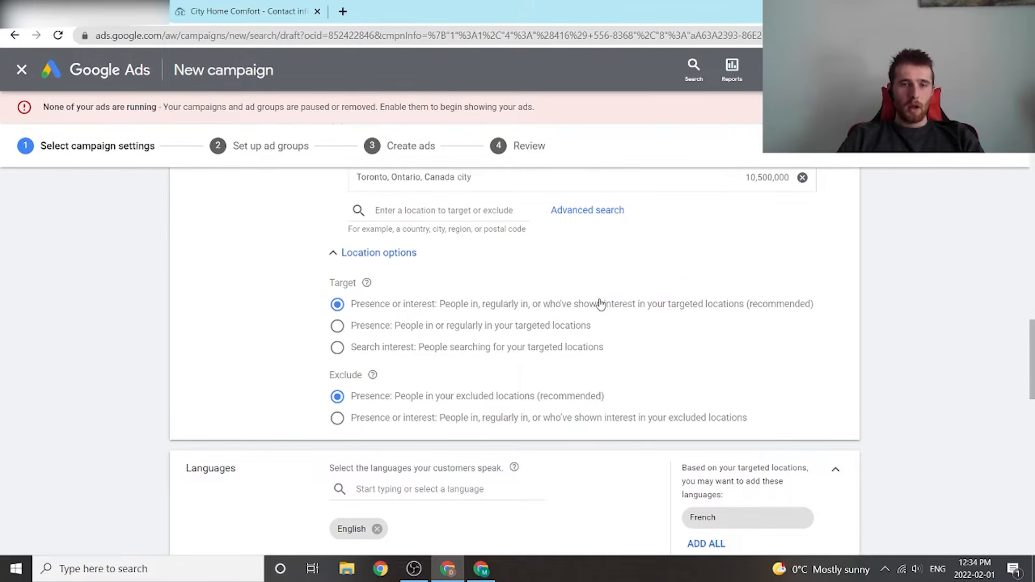
{"action": "left_click", "coordinate": [360, 330]}
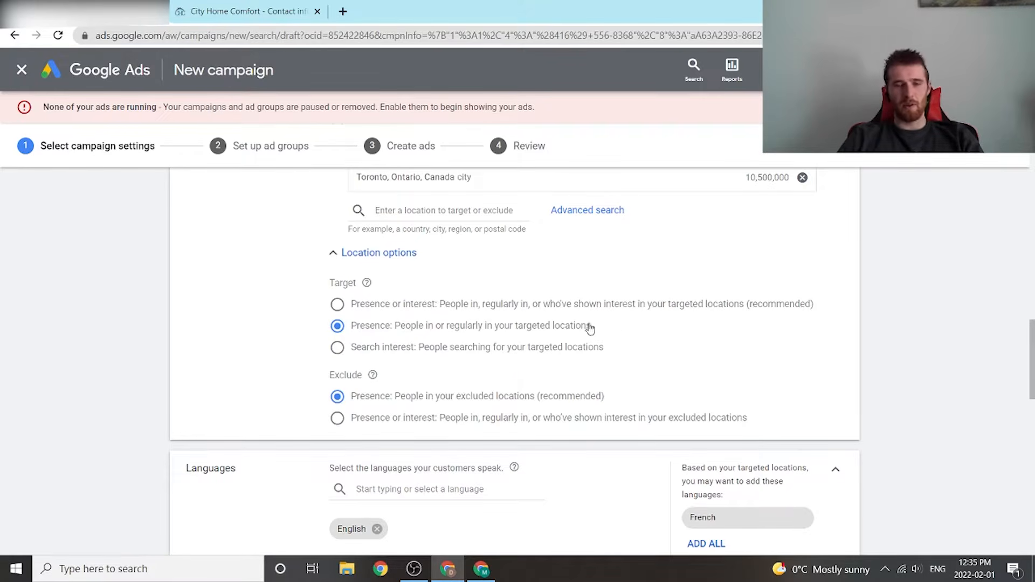
Step: Set the location exclusion to Presence or interest: people in, regularly in, or who've shown interest in the excluded locations
{"action": "scroll", "coordinate": [685, 321], "scroll_direction": "down", "scroll_amount": 1}
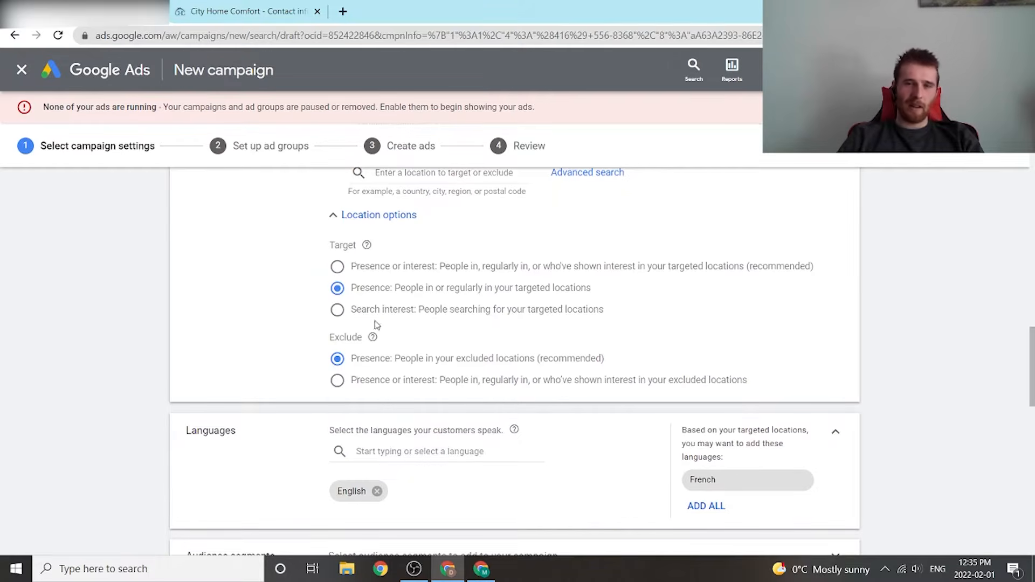
{"action": "scroll", "coordinate": [727, 290], "scroll_direction": "down", "scroll_amount": 1}
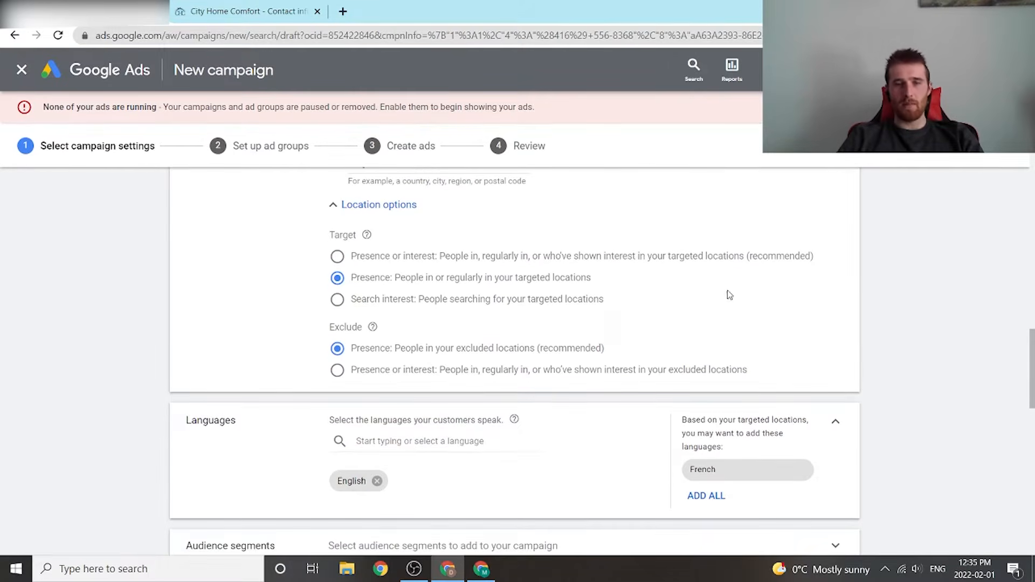
{"action": "scroll", "coordinate": [786, 312], "scroll_direction": "up", "scroll_amount": 1}
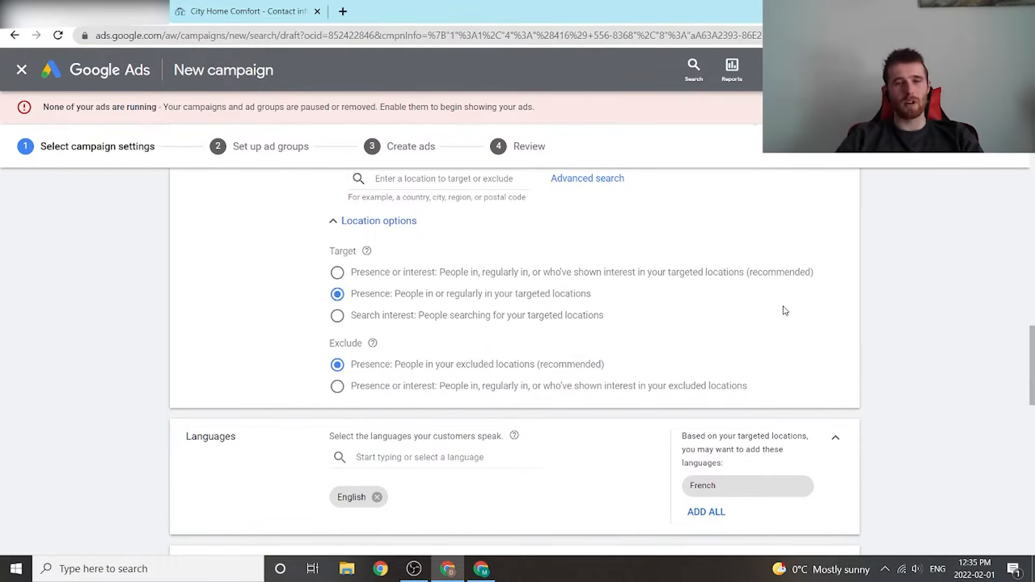
{"action": "middle_click", "coordinate": [802, 329]}
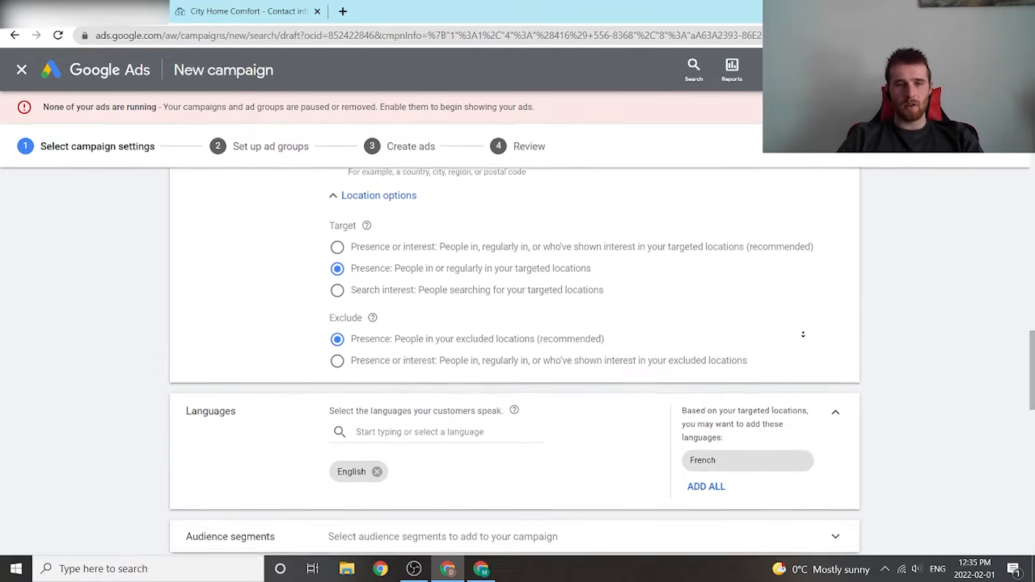
{"action": "middle_click", "coordinate": [803, 334]}
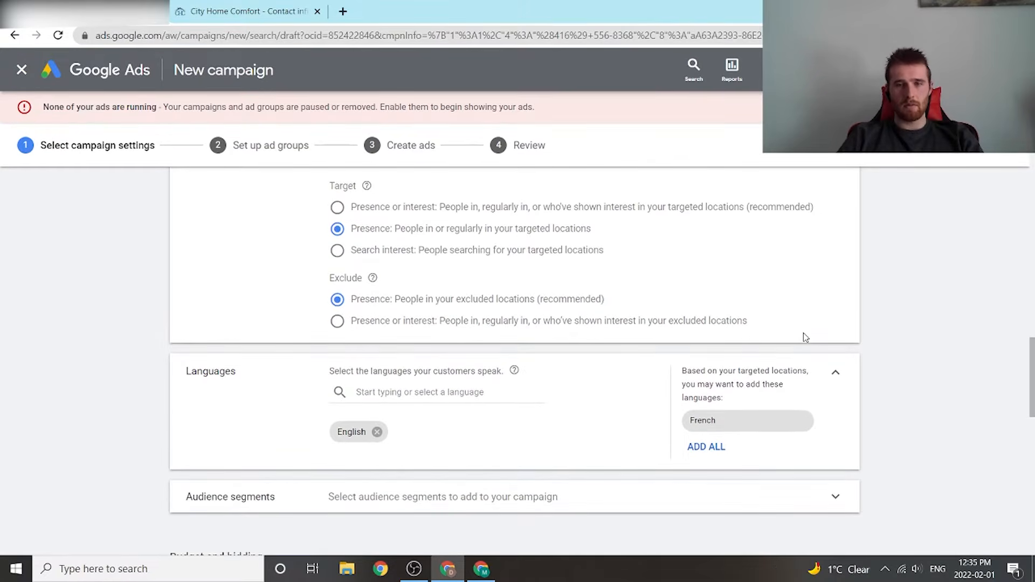
{"action": "left_click", "coordinate": [337, 321]}
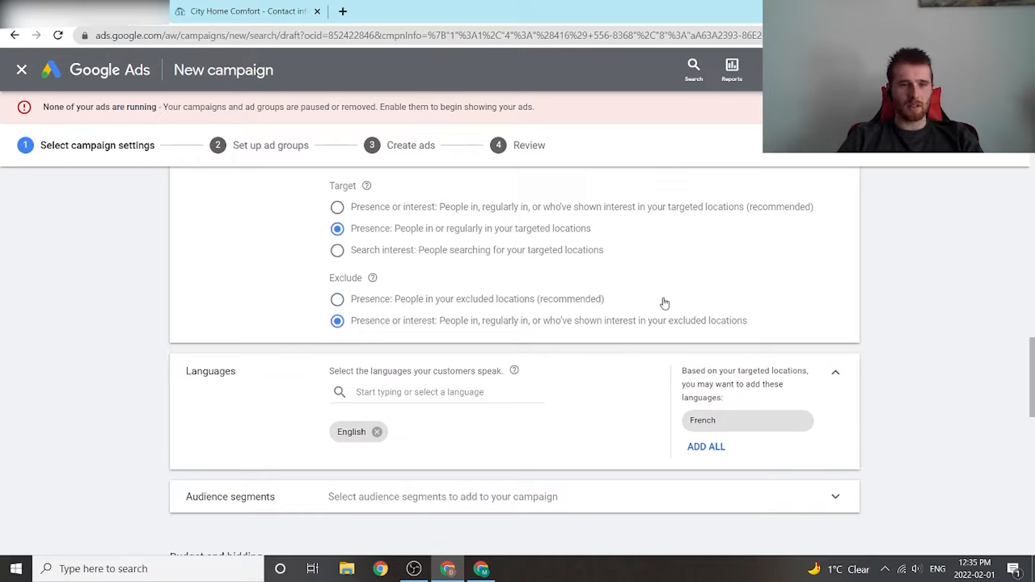
Step: Review the location exclusion options, focusing on the wording of the Presence or interest choice
{"action": "middle_click", "coordinate": [710, 273]}
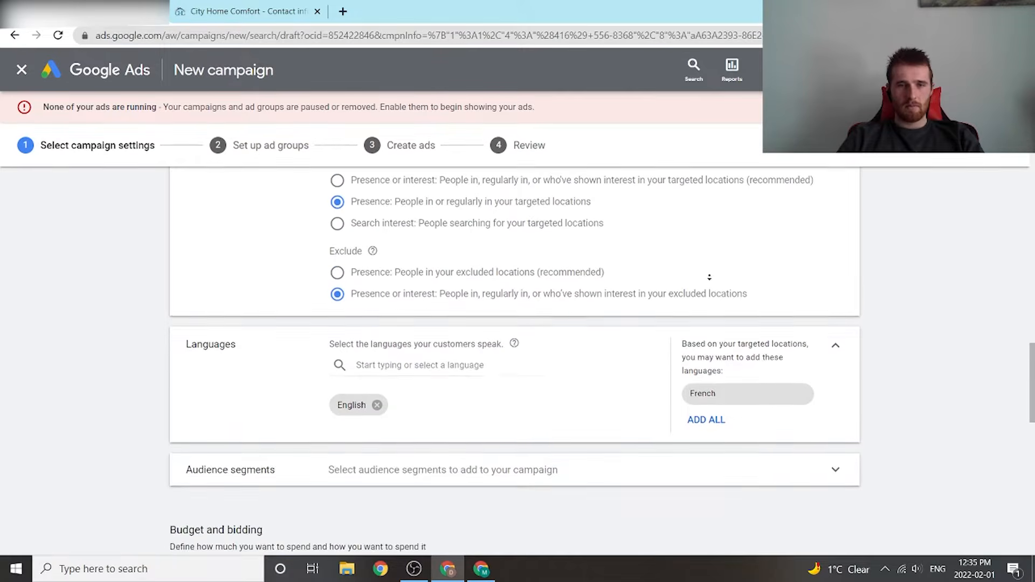
{"action": "middle_click", "coordinate": [710, 276]}
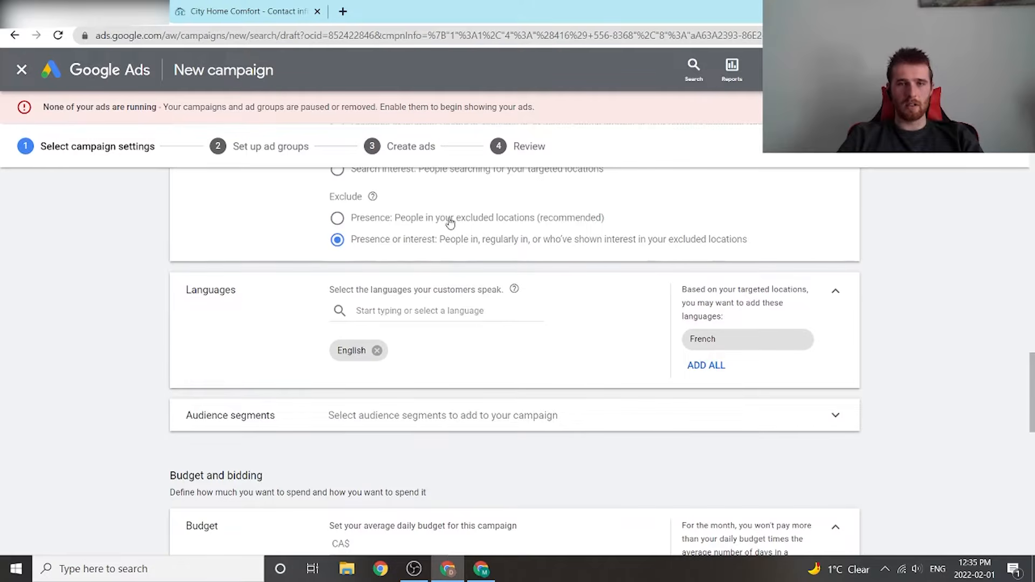
{"action": "middle_click", "coordinate": [642, 246]}
{"action": "middle_click", "coordinate": [640, 243]}
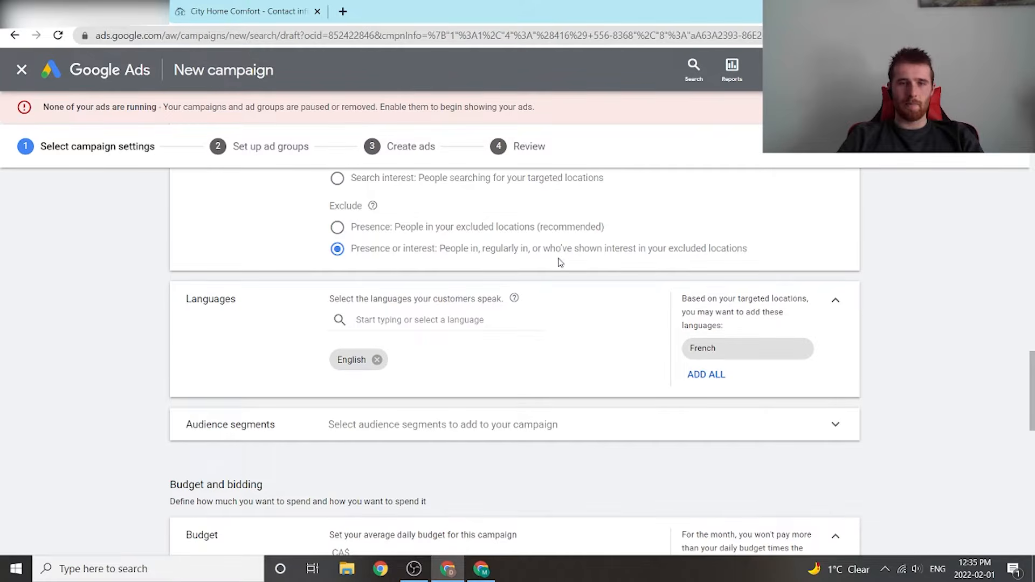
{"action": "scroll", "coordinate": [482, 243], "scroll_direction": "up", "scroll_amount": 1}
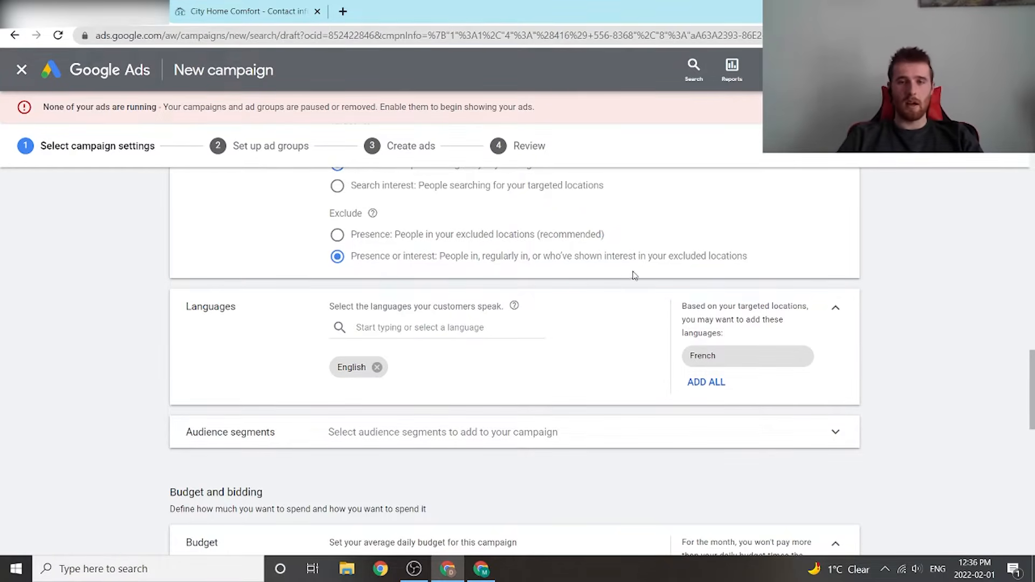
{"action": "scroll", "coordinate": [667, 265], "scroll_direction": "down", "scroll_amount": 1}
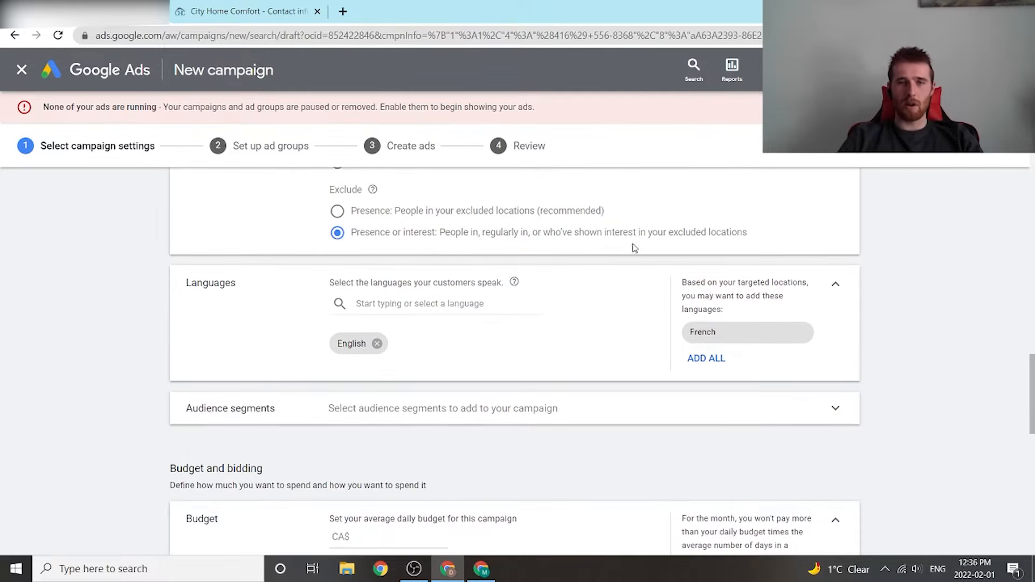
{"action": "left_click_drag", "start_coordinate": [479, 233], "coordinate": [702, 233]}
{"action": "scroll", "coordinate": [518, 239], "scroll_direction": "down", "scroll_amount": 1}
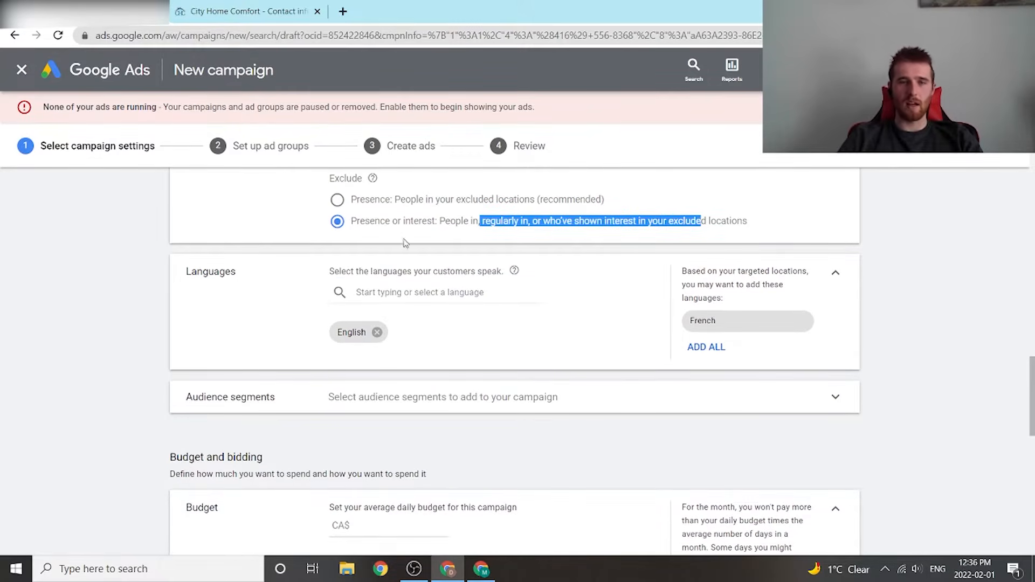
{"action": "left_click_drag", "start_coordinate": [451, 223], "coordinate": [585, 222]}
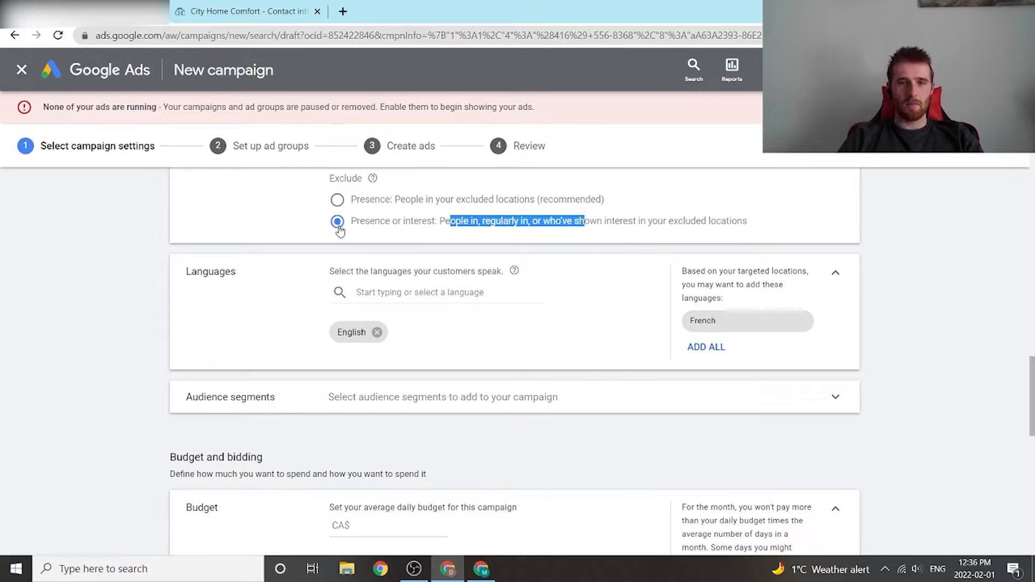
{"action": "middle_click", "coordinate": [649, 263]}
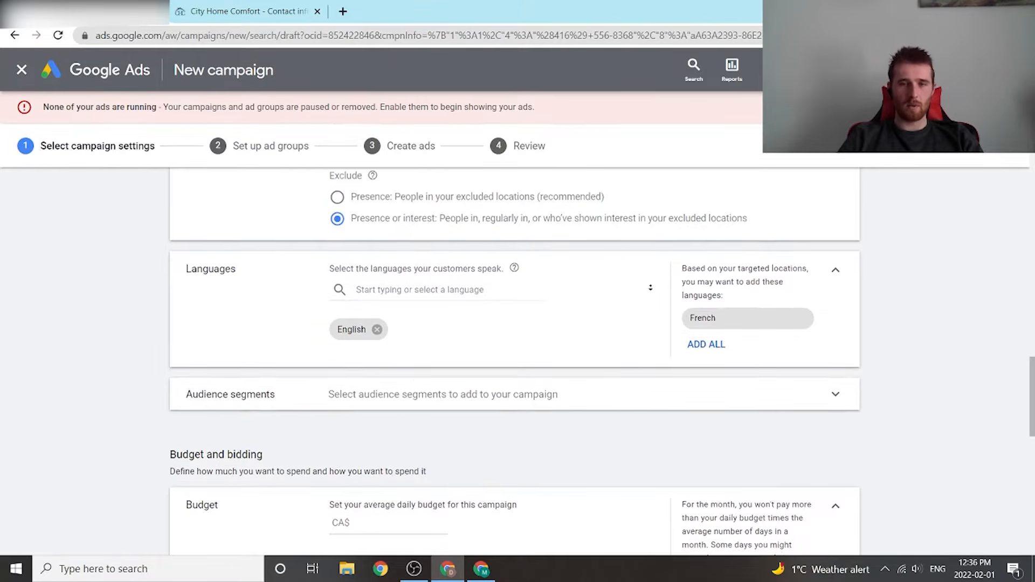
{"action": "middle_click", "coordinate": [651, 286]}
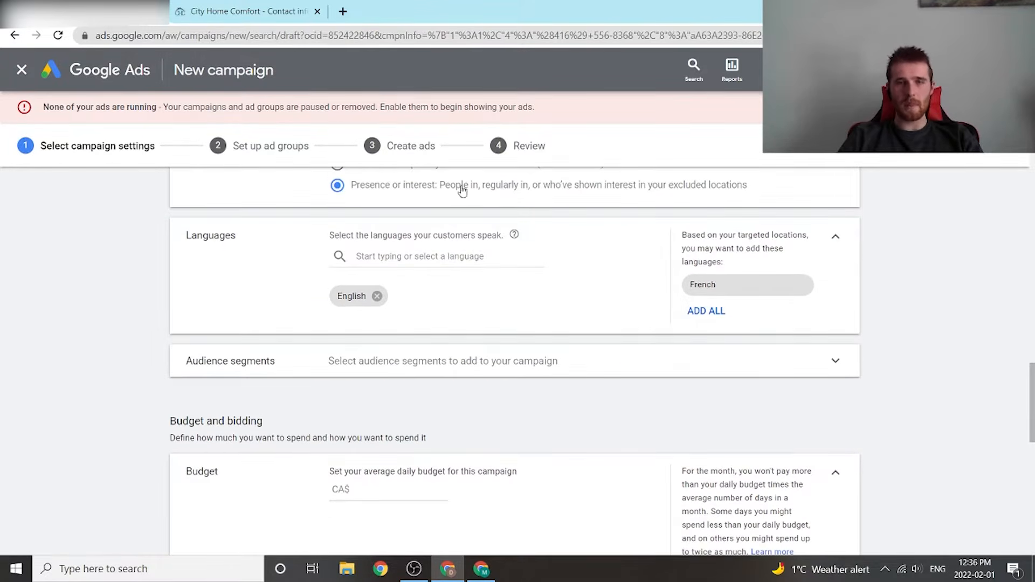
Step: Add the audience segments Electrician Services, Home Inspection Services, Plumbing Services and Climate Control & Air Quality to the campaign
{"action": "scroll", "coordinate": [582, 264], "scroll_direction": "down", "scroll_amount": 1}
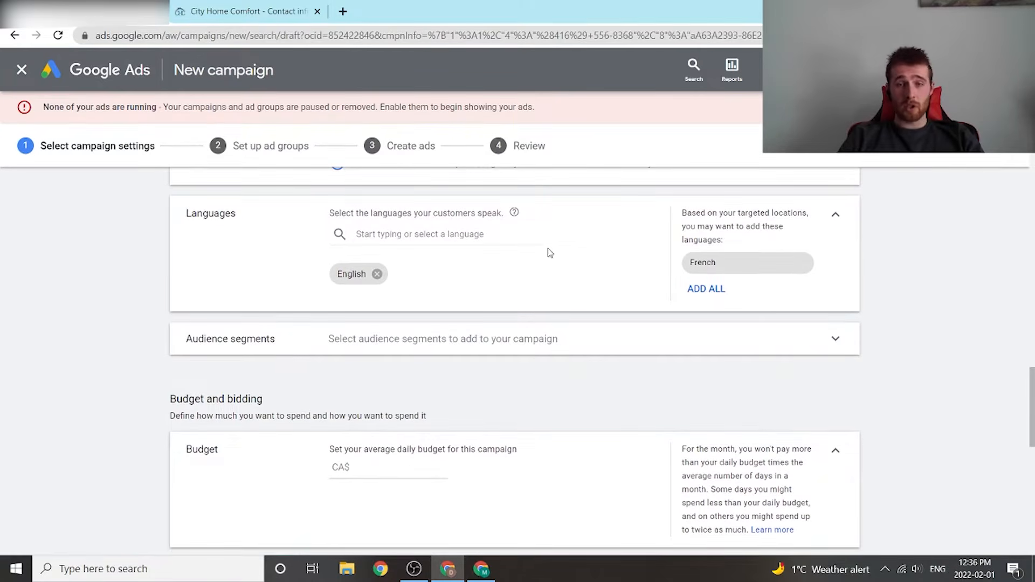
{"action": "scroll", "coordinate": [933, 254], "scroll_direction": "down", "scroll_amount": 1}
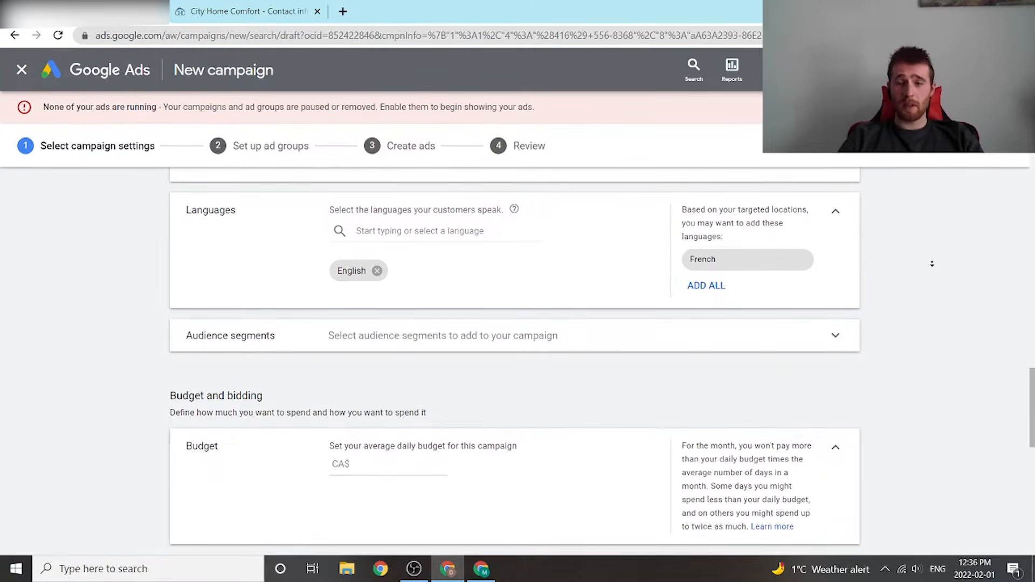
{"action": "middle_click", "coordinate": [610, 260]}
{"action": "scroll", "coordinate": [611, 260], "scroll_direction": "down", "scroll_amount": 1}
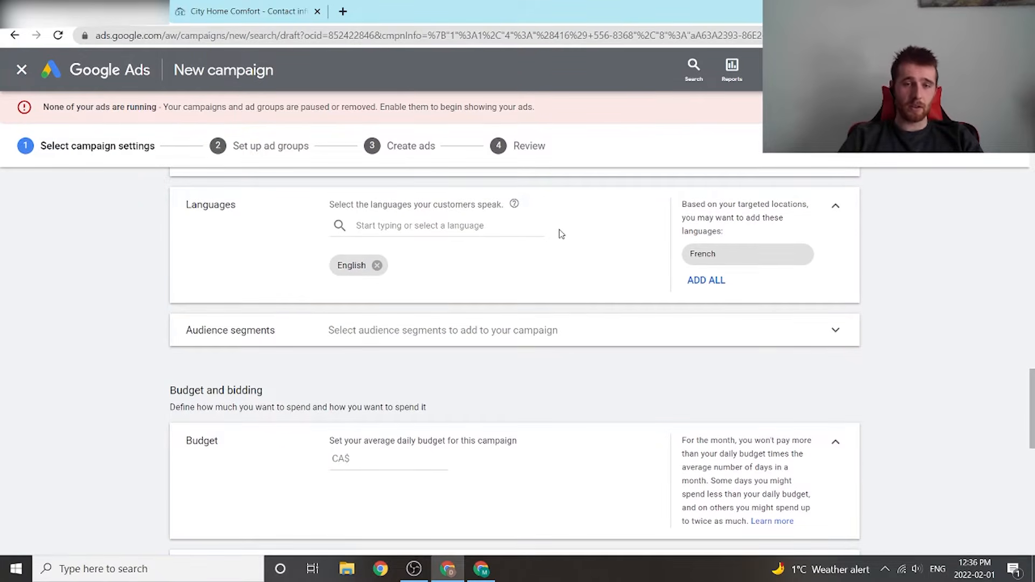
{"action": "middle_click", "coordinate": [604, 249]}
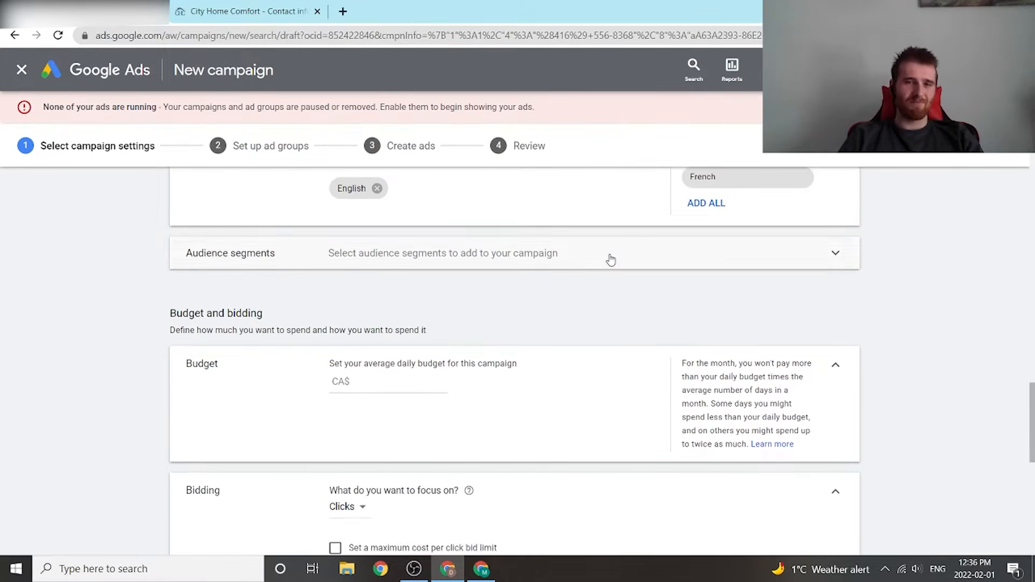
{"action": "left_click", "coordinate": [623, 254]}
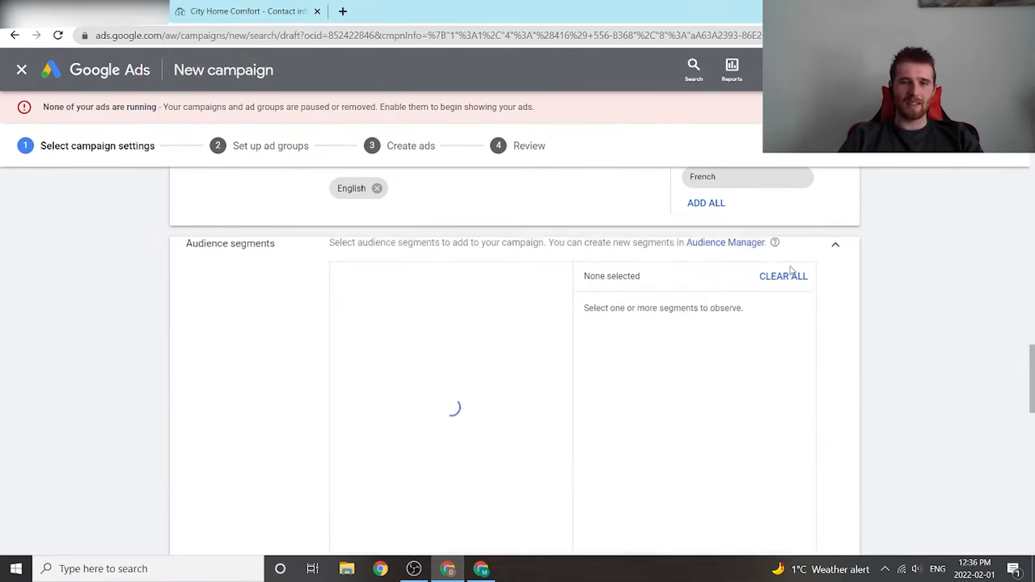
{"action": "middle_click", "coordinate": [910, 256]}
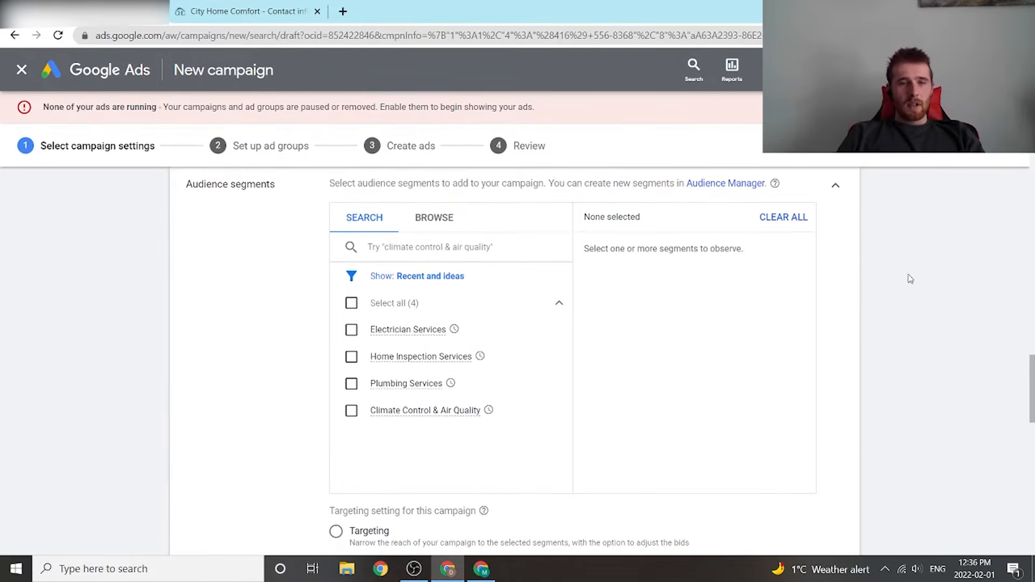
{"action": "left_click", "coordinate": [351, 330]}
{"action": "left_click", "coordinate": [351, 356]}
{"action": "left_click", "coordinate": [351, 384]}
{"action": "left_click", "coordinate": [351, 411]}
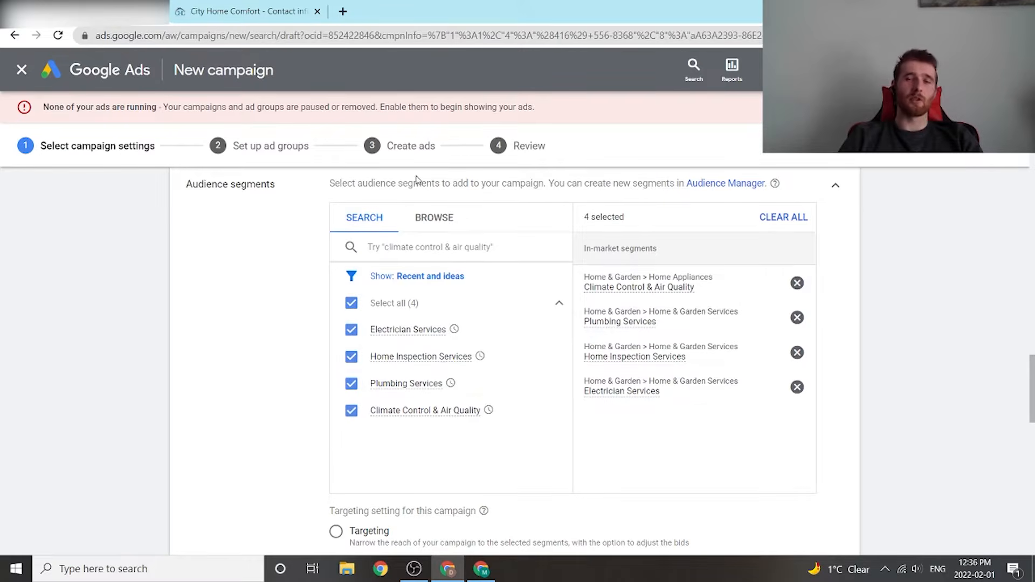
{"action": "left_click", "coordinate": [436, 246]}
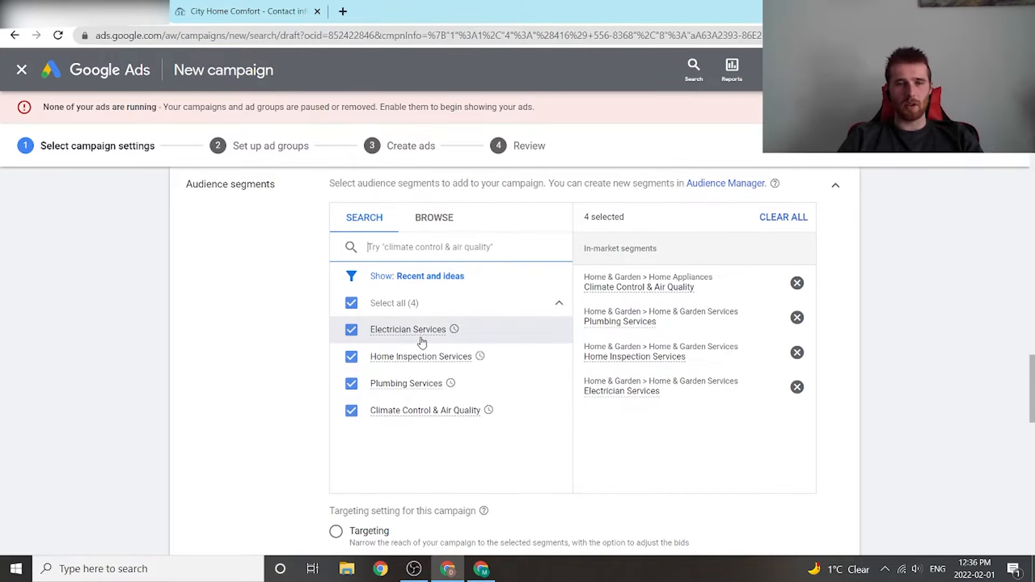
{"action": "scroll", "coordinate": [324, 324], "scroll_direction": "down", "scroll_amount": 1}
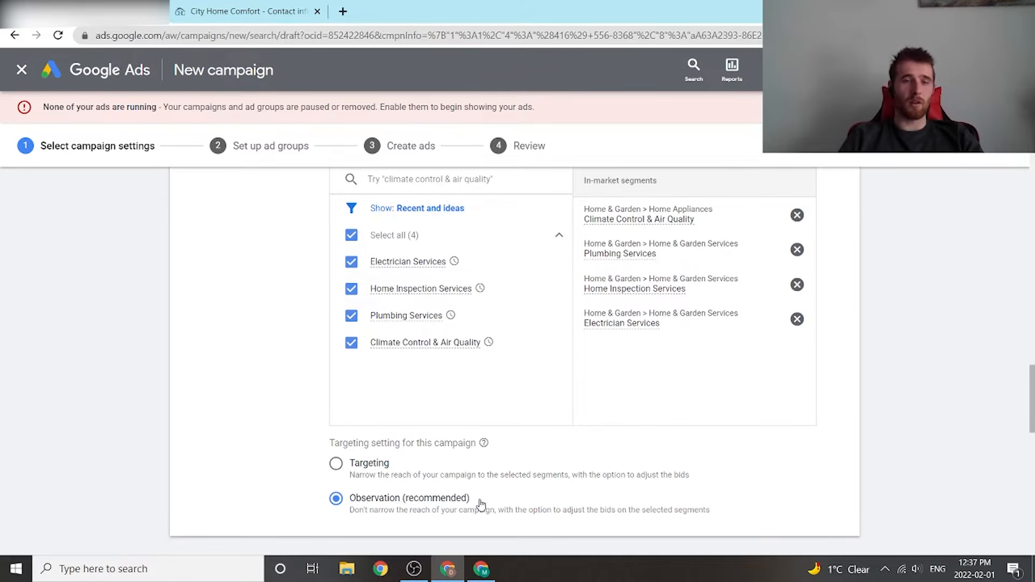
{"action": "mouse_move", "coordinate": [417, 262]}
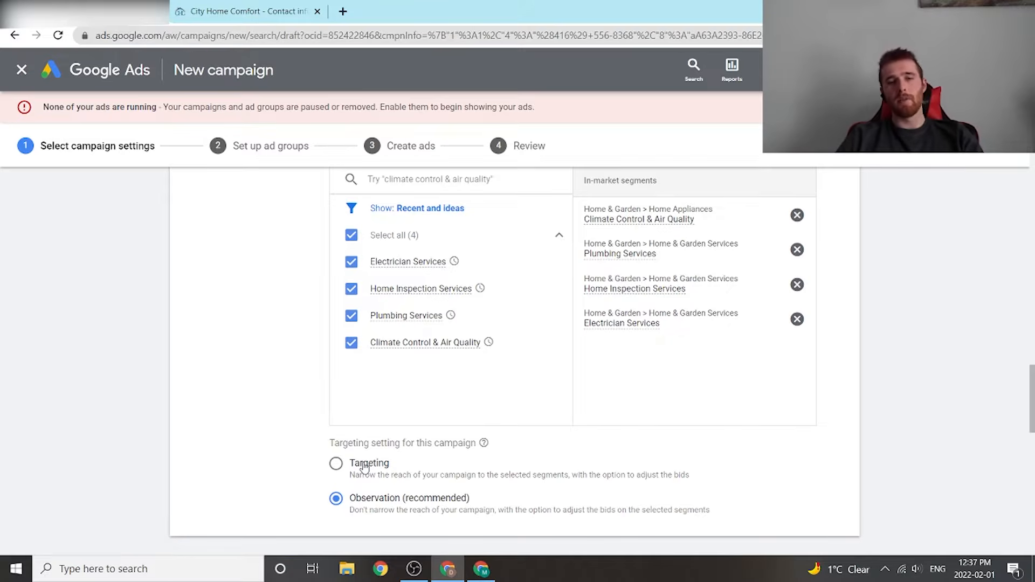
Step: Set the campaign's average daily budget to CA$100
{"action": "middle_click", "coordinate": [312, 286]}
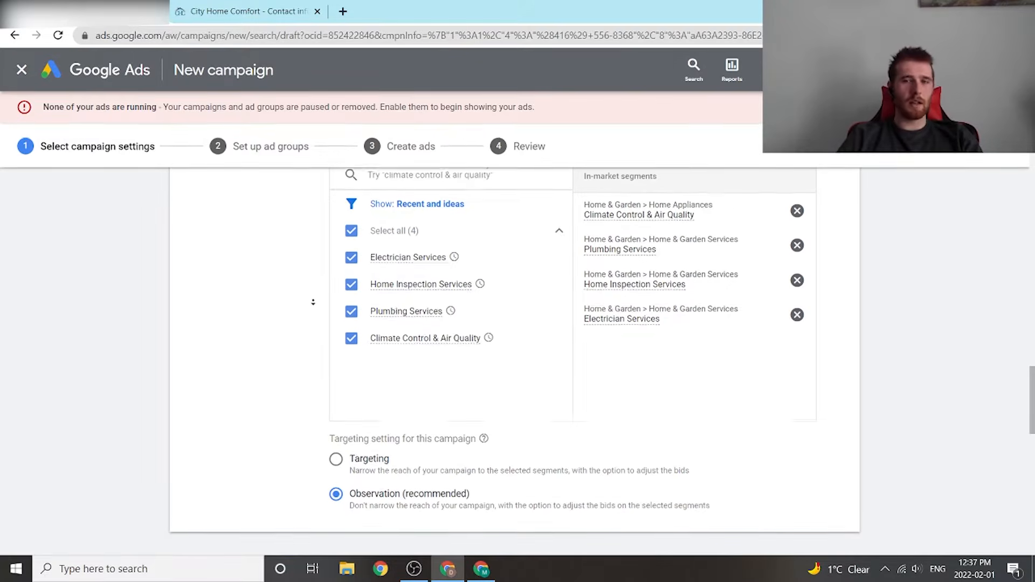
{"action": "middle_click", "coordinate": [312, 306]}
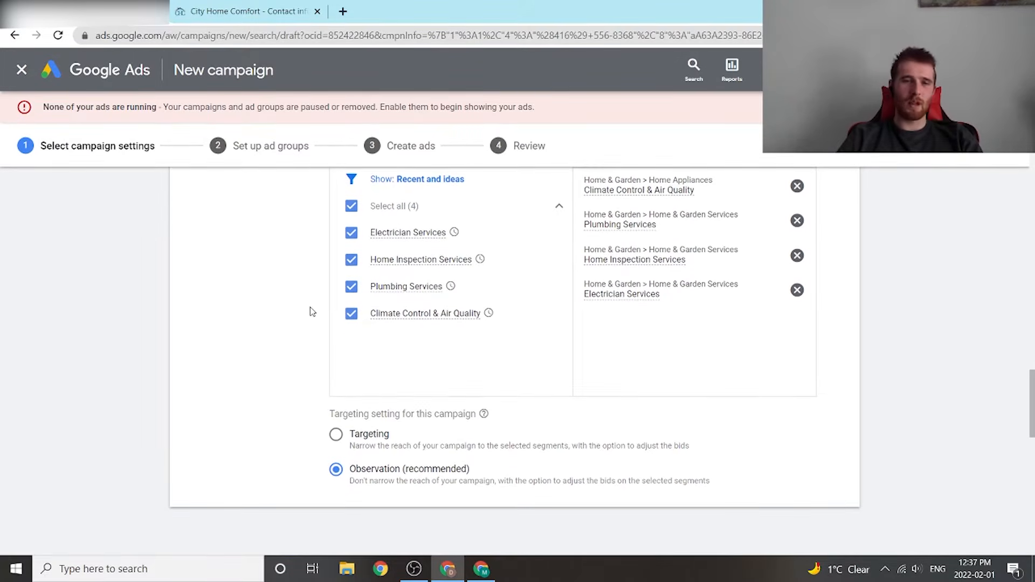
{"action": "middle_click", "coordinate": [235, 286]}
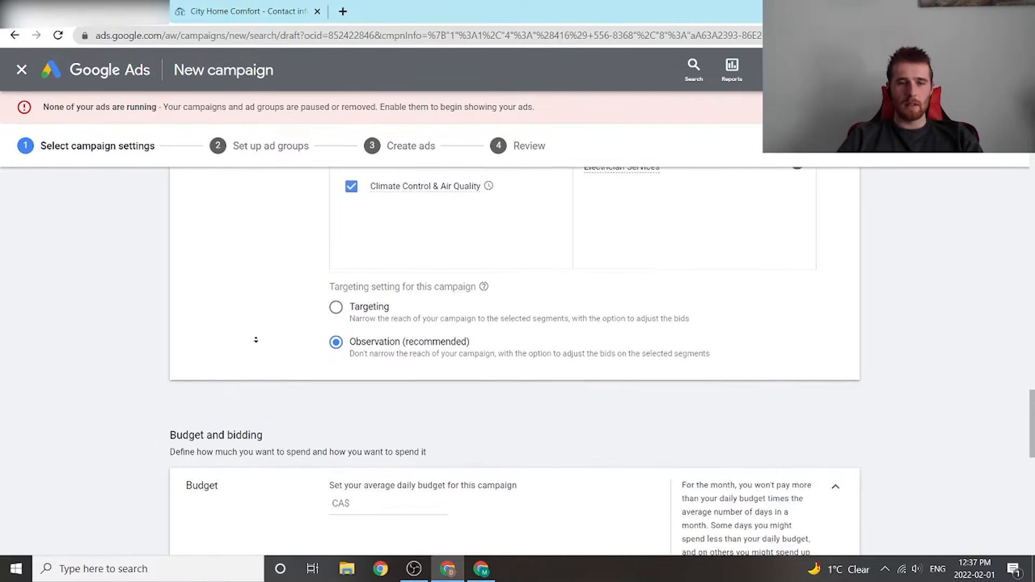
{"action": "middle_click", "coordinate": [259, 339]}
{"action": "middle_click", "coordinate": [314, 301]}
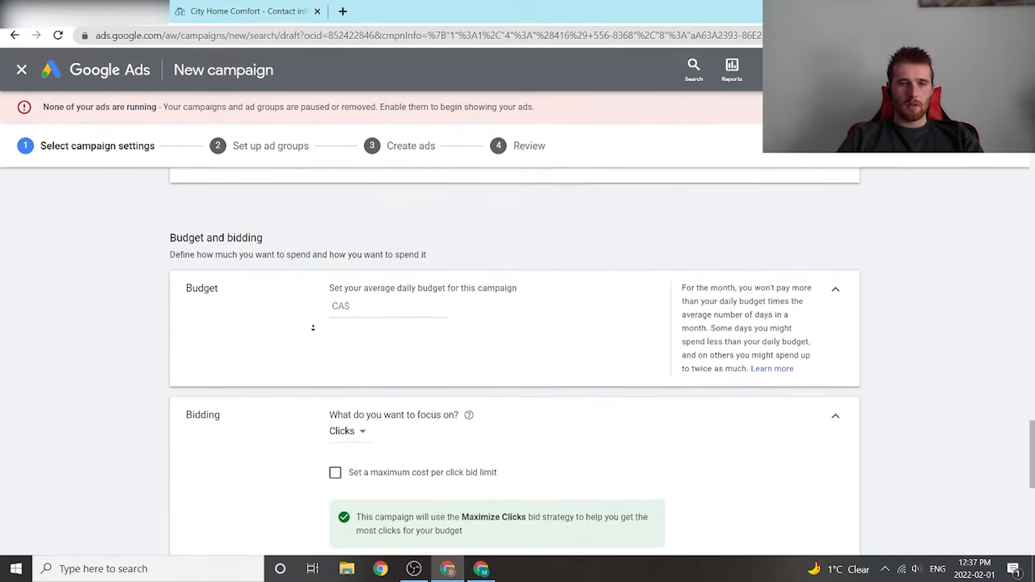
{"action": "left_click", "coordinate": [410, 280]}
{"action": "middle_click", "coordinate": [502, 315]}
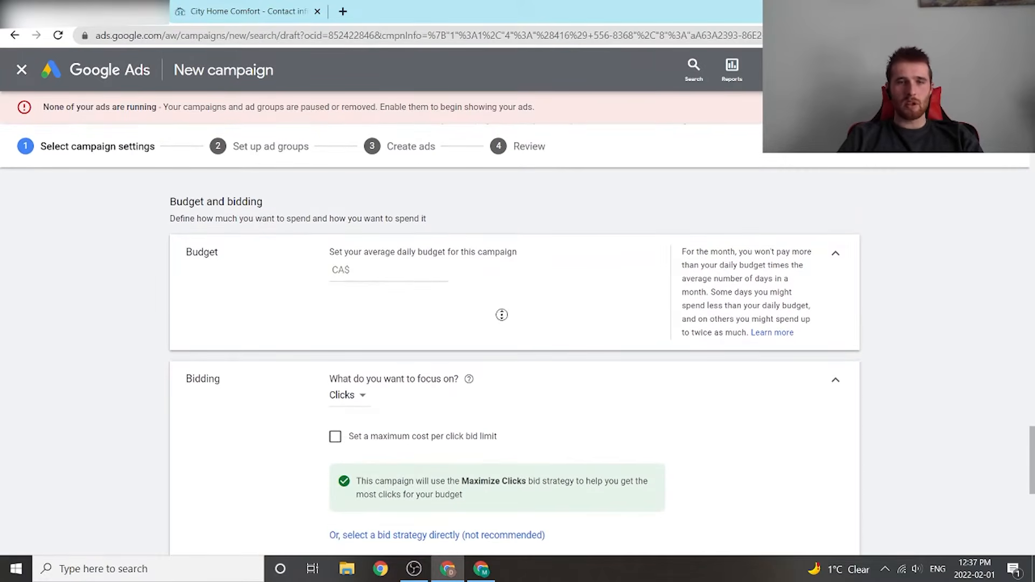
{"action": "left_click", "coordinate": [425, 272]}
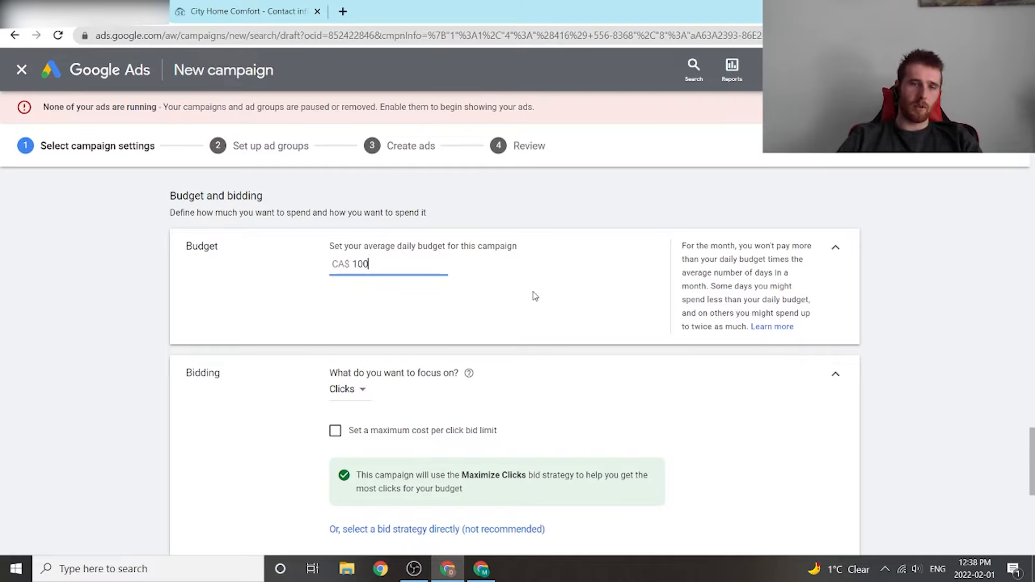
{"action": "left_click", "coordinate": [538, 293]}
Step: Examine the available bidding focus options for the campaign
{"action": "scroll", "coordinate": [564, 243], "scroll_direction": "down", "scroll_amount": 1}
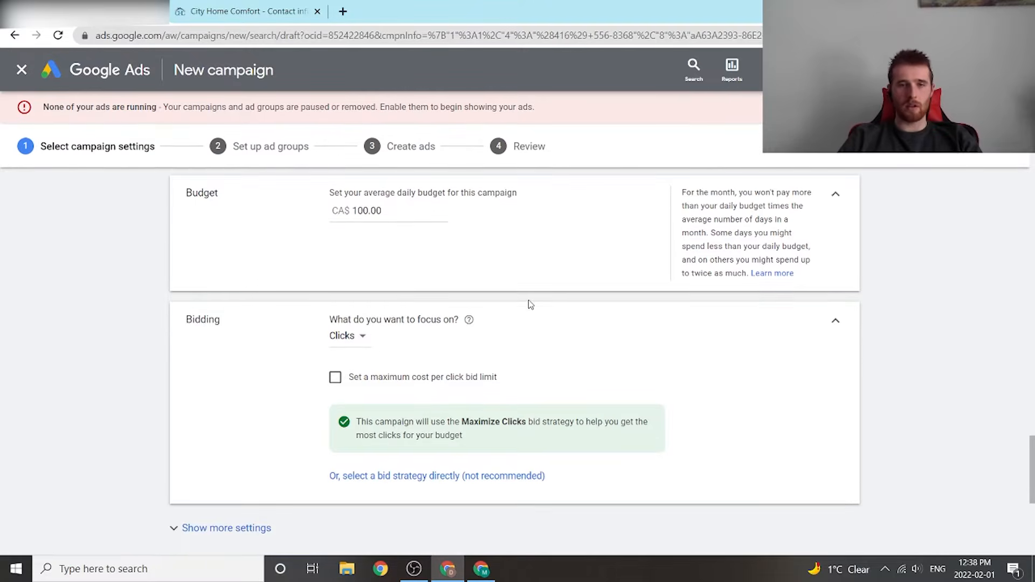
{"action": "left_click", "coordinate": [348, 336]}
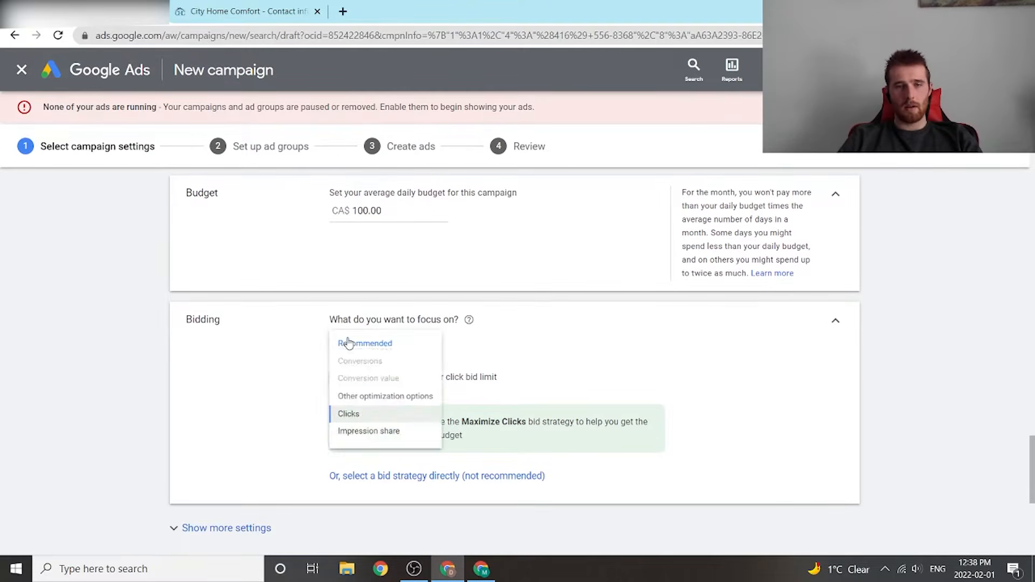
{"action": "left_click", "coordinate": [573, 354]}
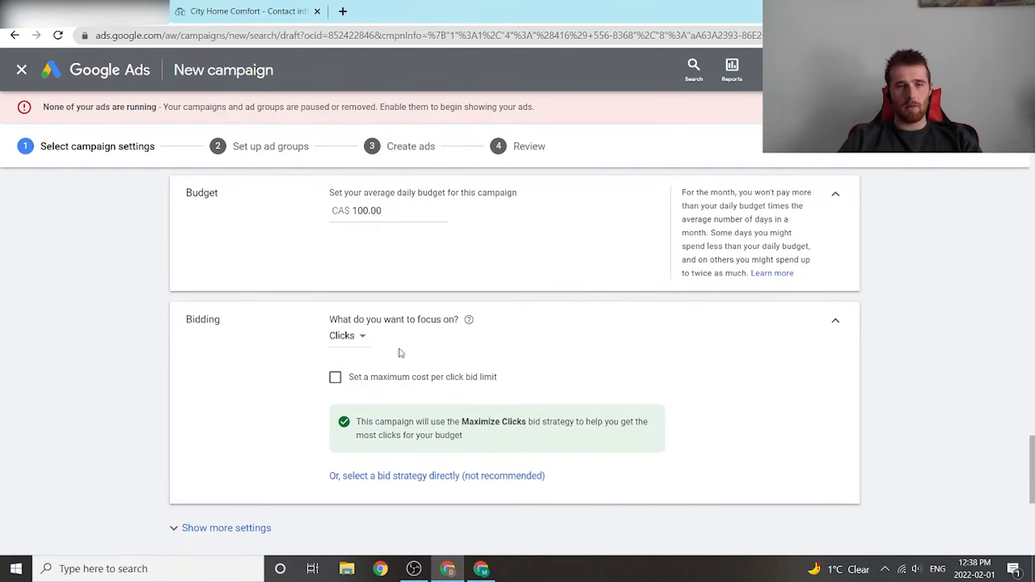
{"action": "left_click", "coordinate": [363, 330]}
{"action": "left_click", "coordinate": [511, 332]}
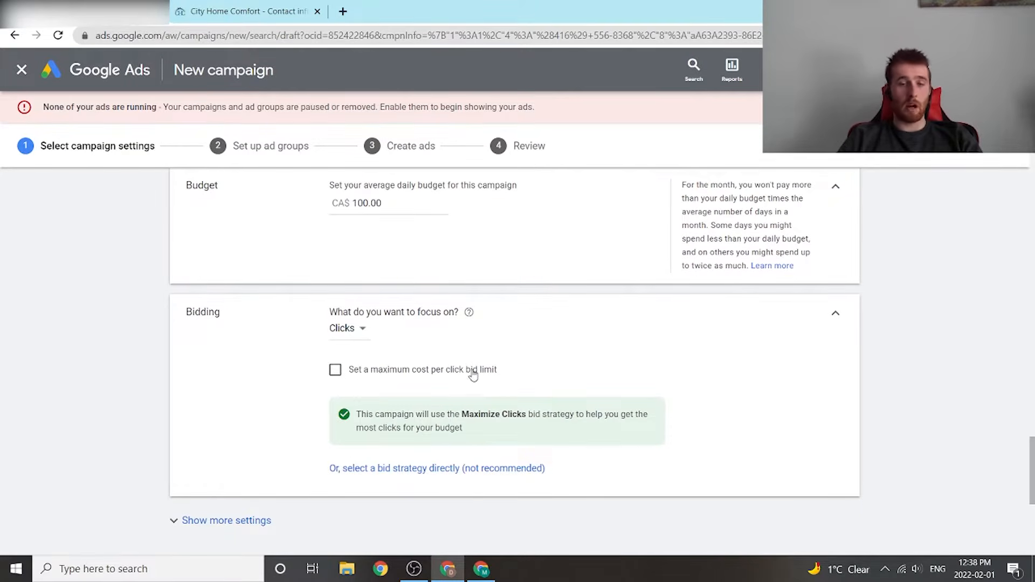
{"action": "left_click", "coordinate": [356, 335]}
{"action": "left_click", "coordinate": [566, 351]}
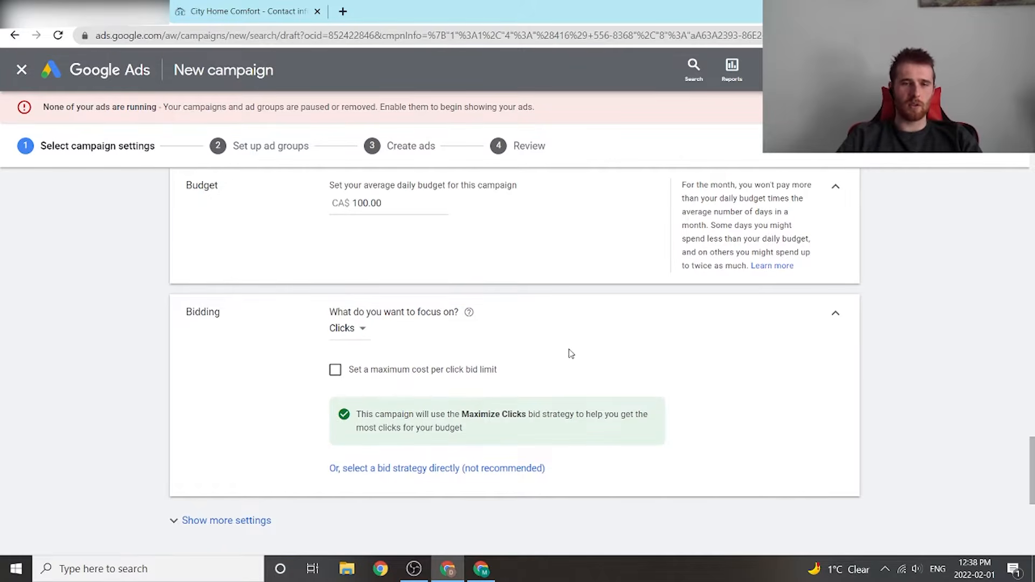
Step: Enable a maximum cost per click bid limit and set it to CA$20.82
{"action": "scroll", "coordinate": [583, 362], "scroll_direction": "down", "scroll_amount": 1}
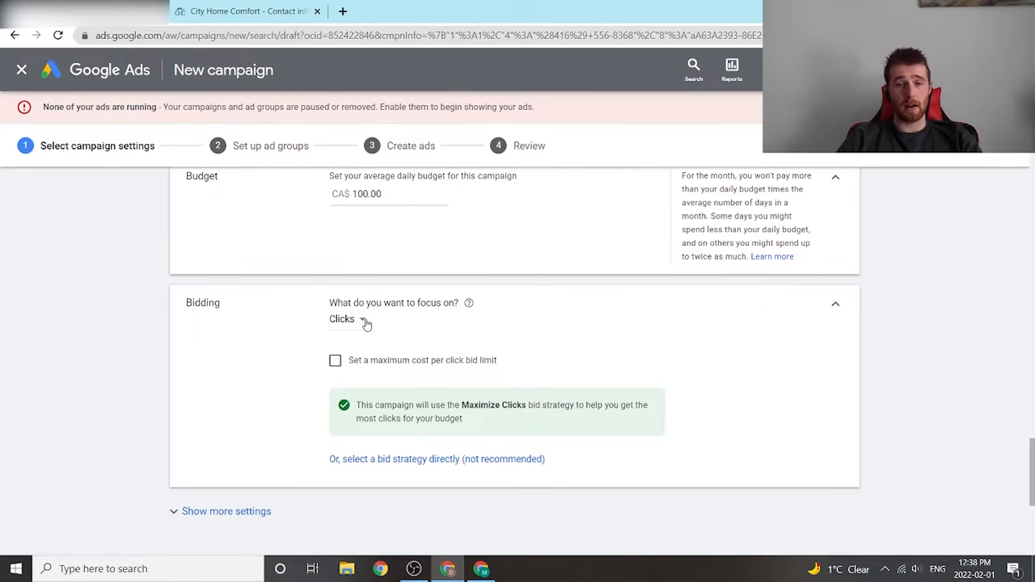
{"action": "left_click", "coordinate": [336, 362]}
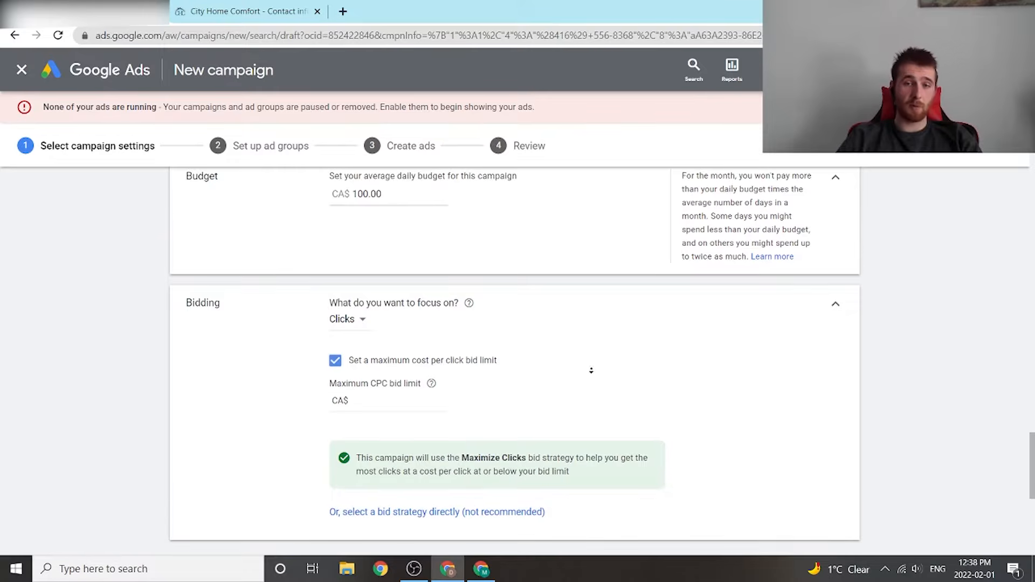
{"action": "scroll", "coordinate": [594, 372], "scroll_direction": "down", "scroll_amount": 1}
{"action": "left_click", "coordinate": [402, 369]}
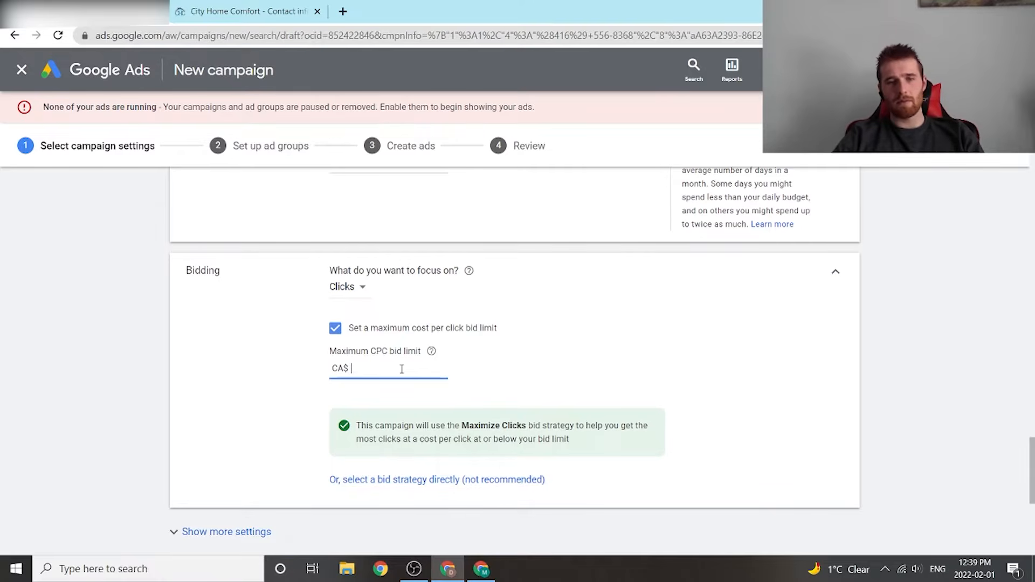
{"action": "type", "text": "20.82"}
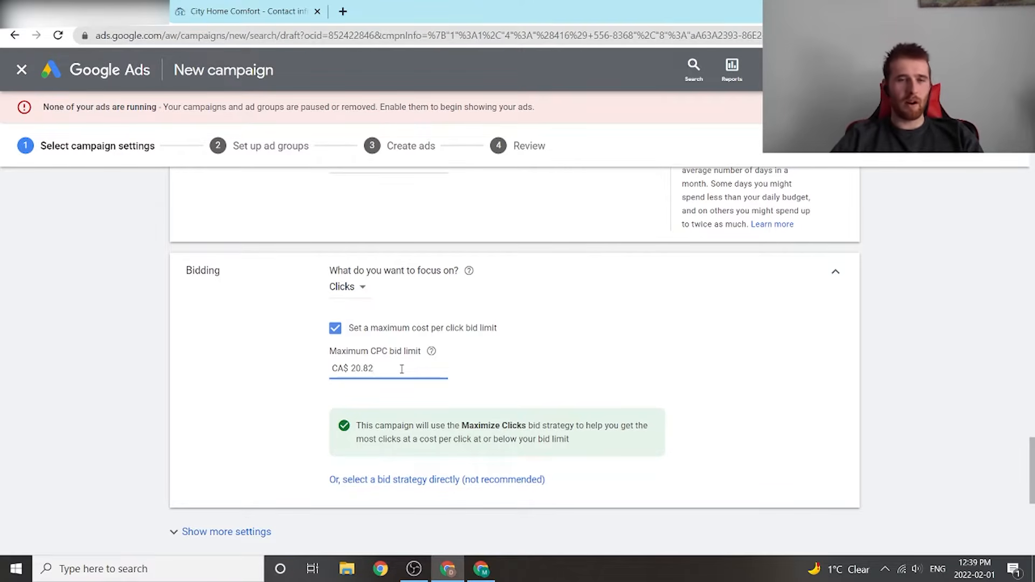
{"action": "middle_click", "coordinate": [751, 354]}
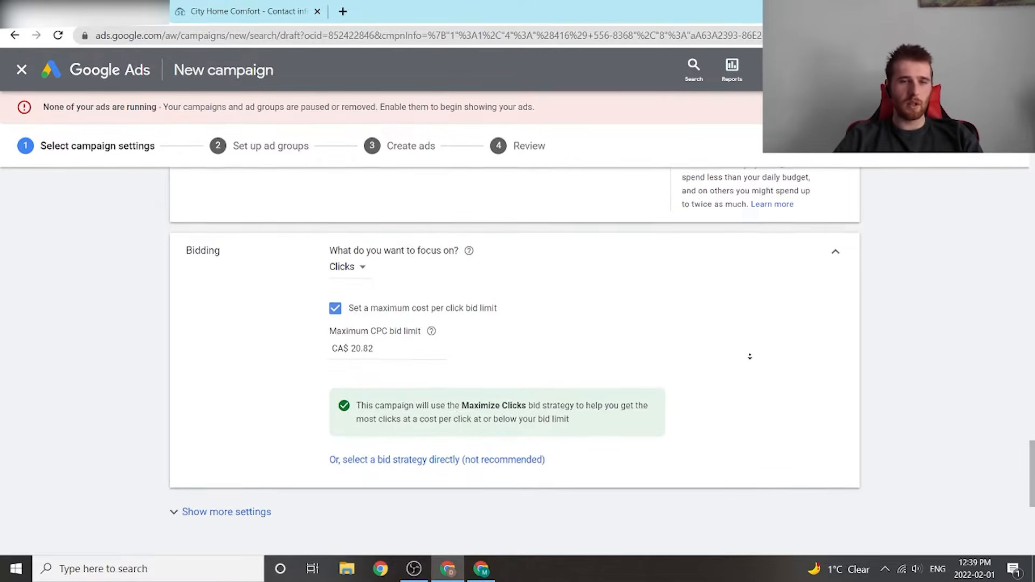
Step: Review the maximum CPC bid limit against the daily budget, along with the campaign's ad extensions
{"action": "middle_click", "coordinate": [752, 360]}
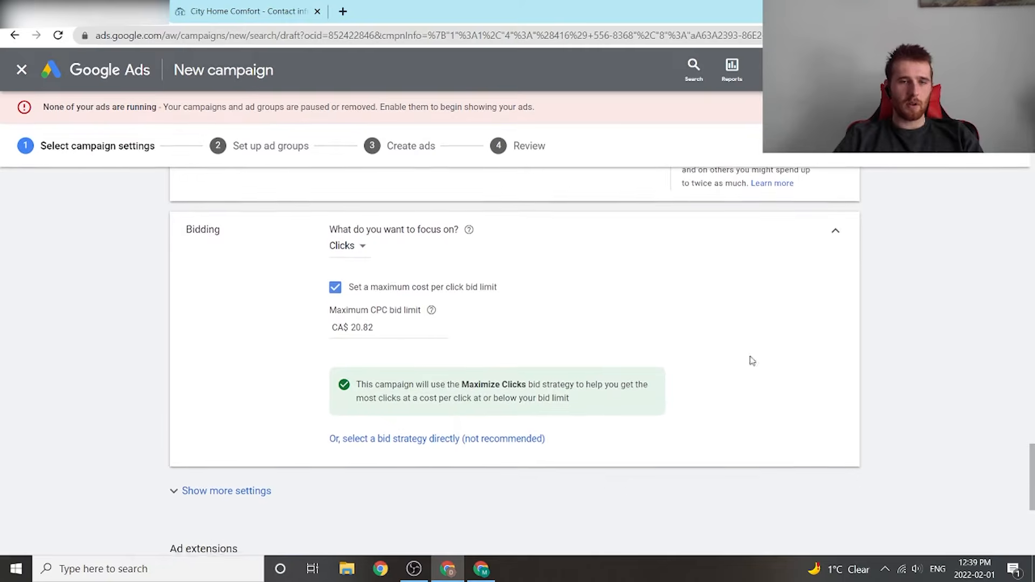
{"action": "left_click_drag", "start_coordinate": [385, 329], "coordinate": [367, 330]}
{"action": "left_click", "coordinate": [379, 328]}
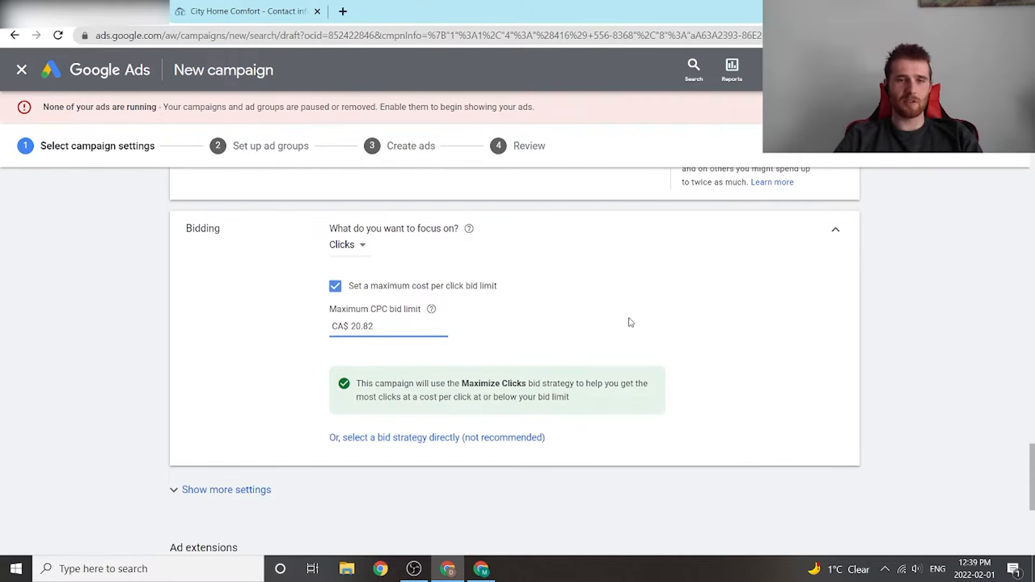
{"action": "middle_click", "coordinate": [699, 332]}
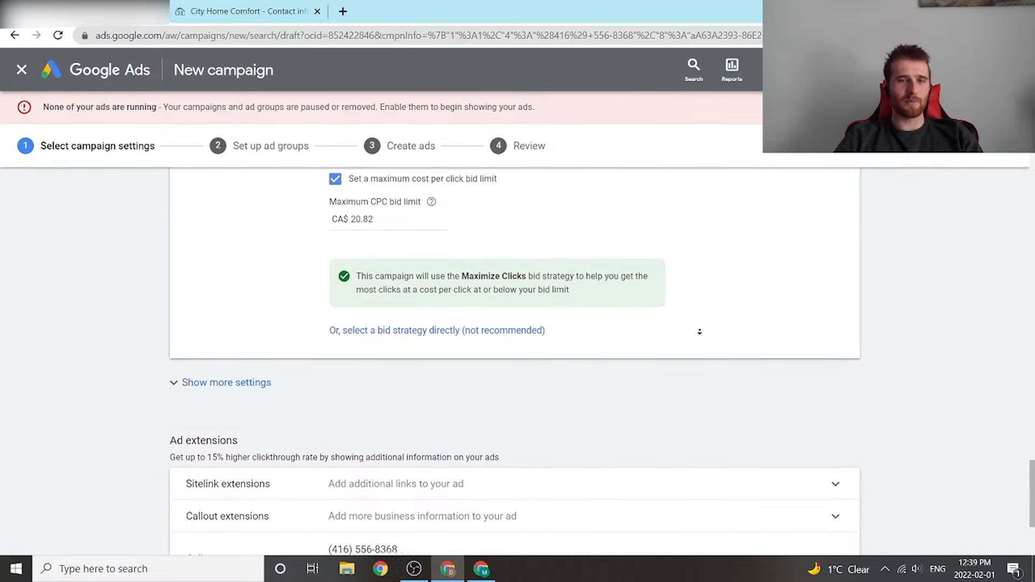
{"action": "middle_click", "coordinate": [703, 359]}
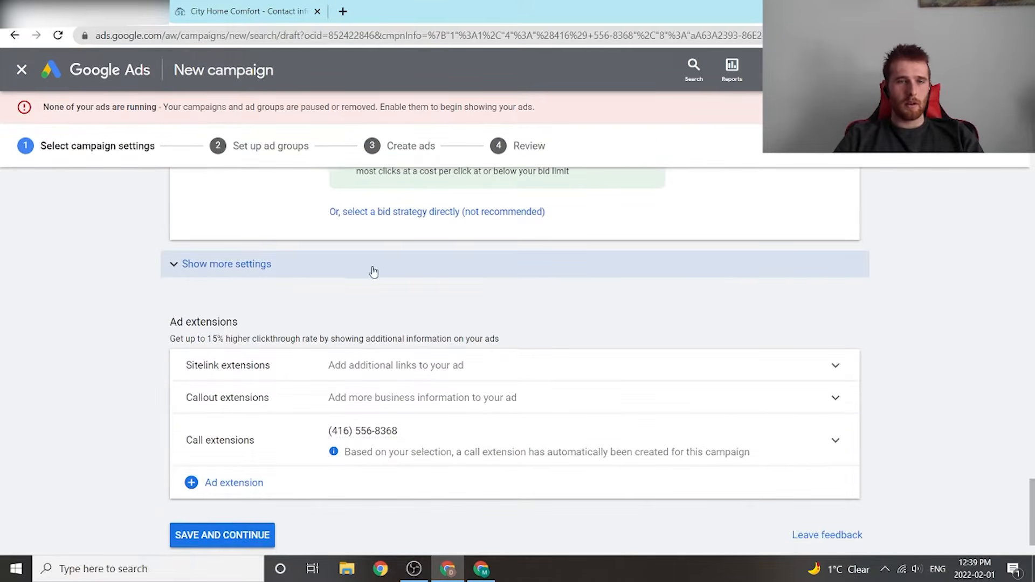
{"action": "scroll", "coordinate": [523, 324], "scroll_direction": "up", "scroll_amount": 3}
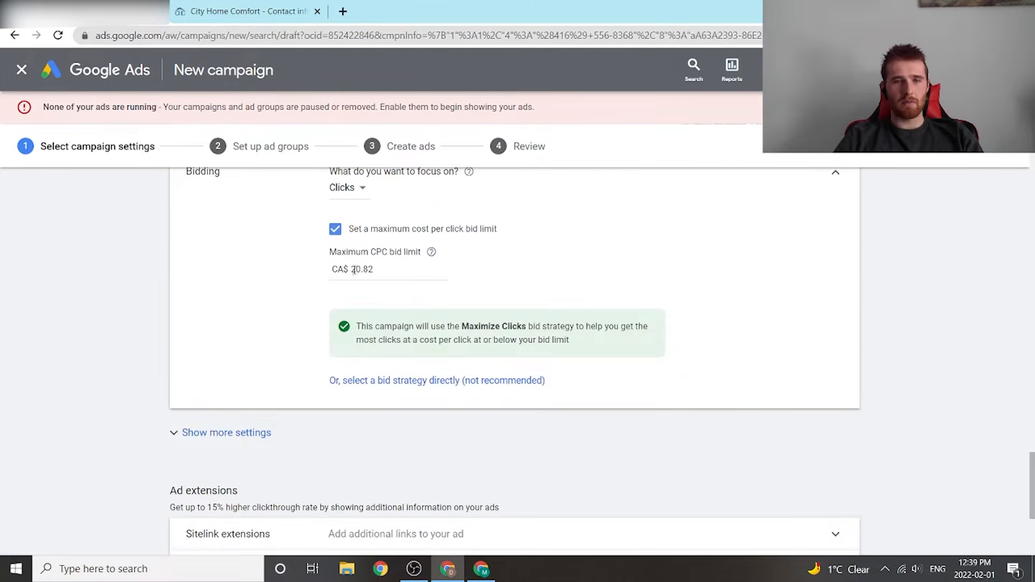
{"action": "scroll", "coordinate": [630, 317], "scroll_direction": "up", "scroll_amount": 3}
{"action": "scroll", "coordinate": [426, 328], "scroll_direction": "down", "scroll_amount": 3}
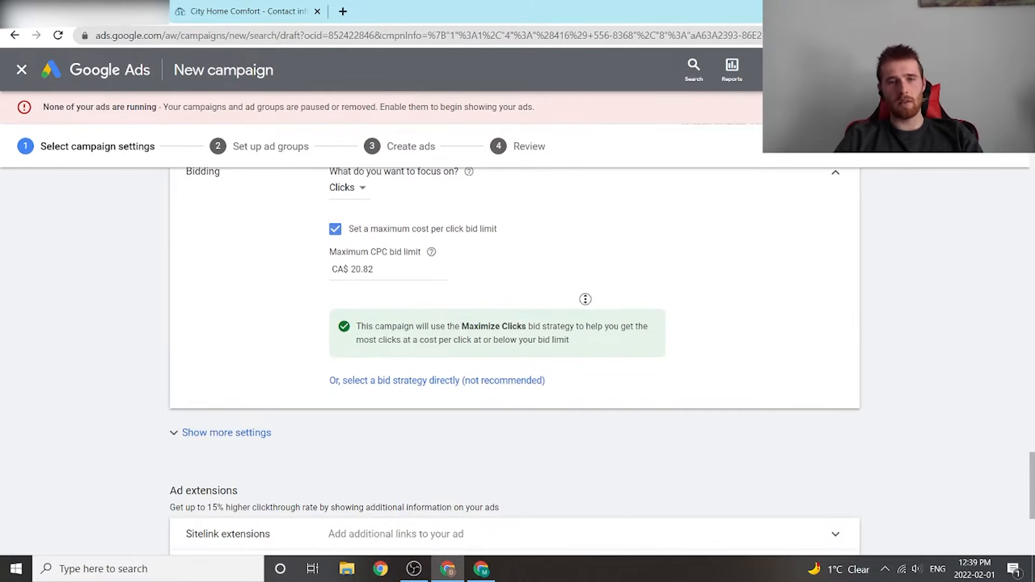
{"action": "scroll", "coordinate": [585, 298], "scroll_direction": "up", "scroll_amount": 4}
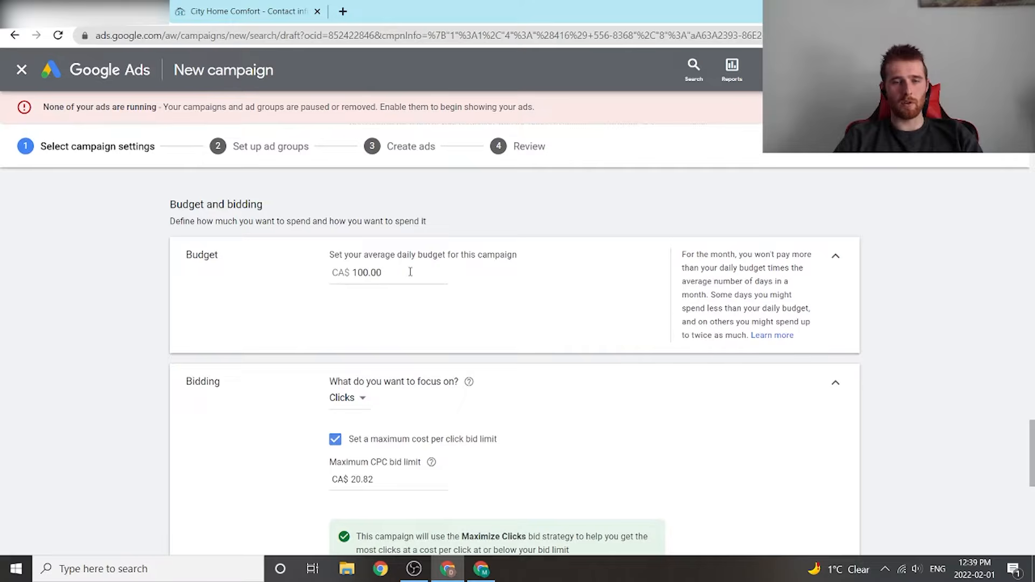
{"action": "scroll", "coordinate": [577, 379], "scroll_direction": "down", "scroll_amount": 2}
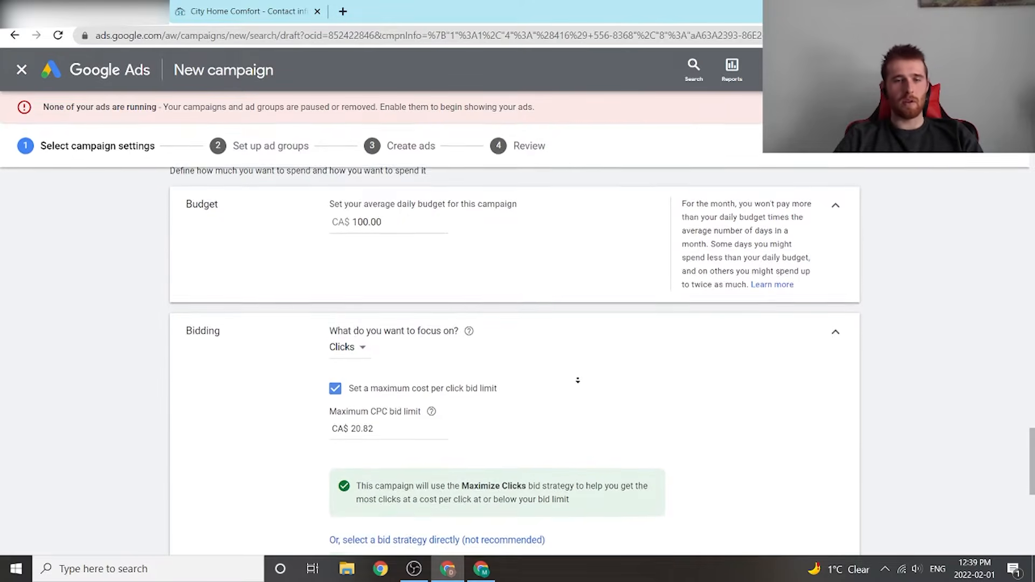
Step: Save the campaign settings and continue to the ad group setup
{"action": "scroll", "coordinate": [576, 400], "scroll_direction": "down", "scroll_amount": 6}
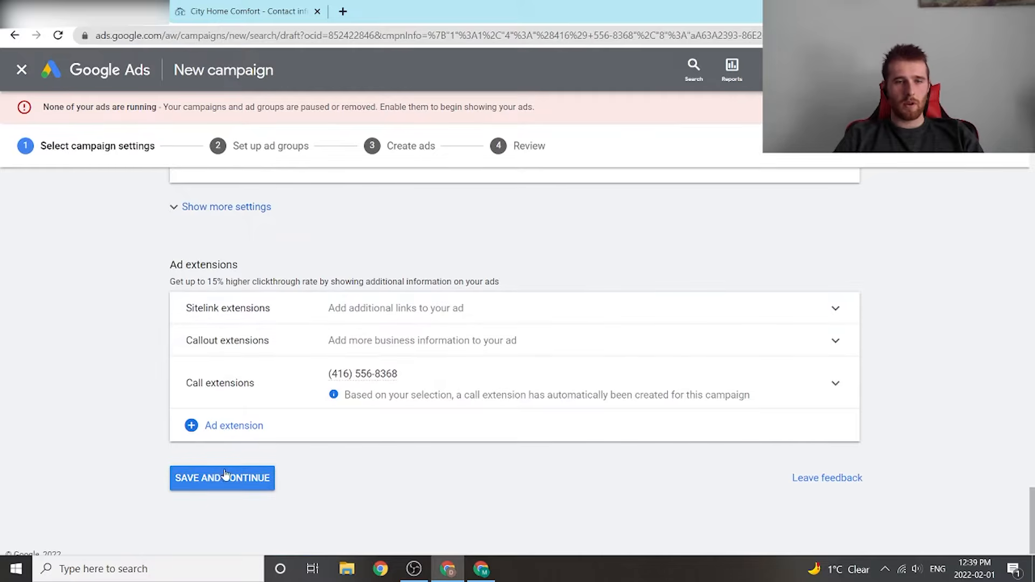
{"action": "left_click", "coordinate": [225, 489]}
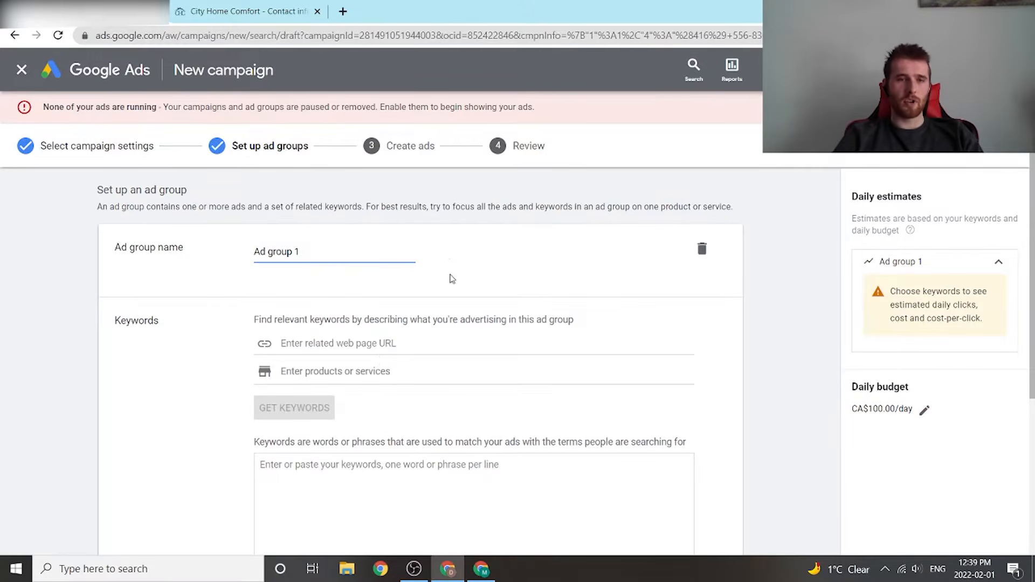
Step: Name the ad group "Call Only - Furnace Repair"
{"action": "triple_click", "coordinate": [305, 254]}
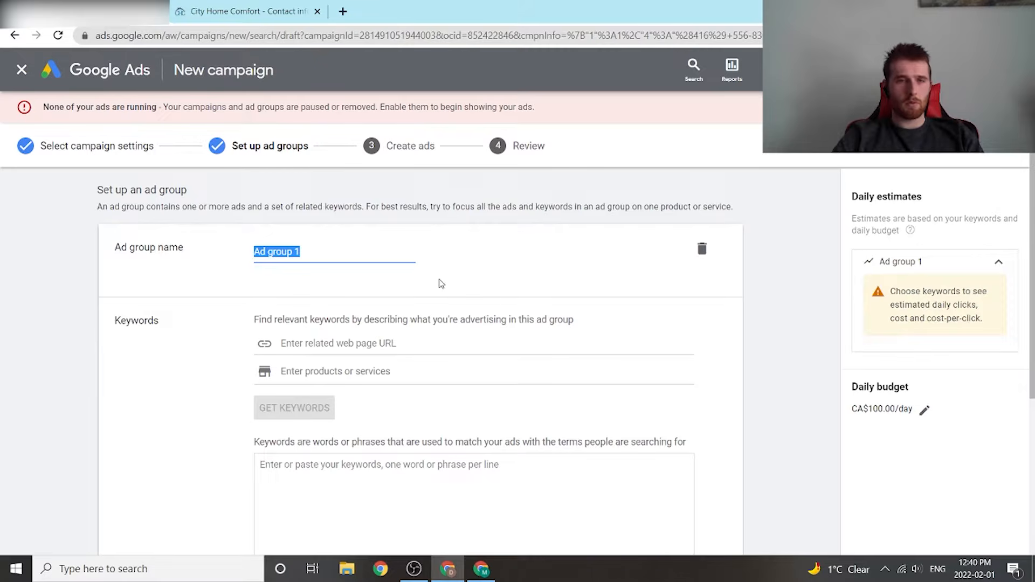
{"action": "type", "text": "Call O"}
{"action": "type", "text": "nly "}
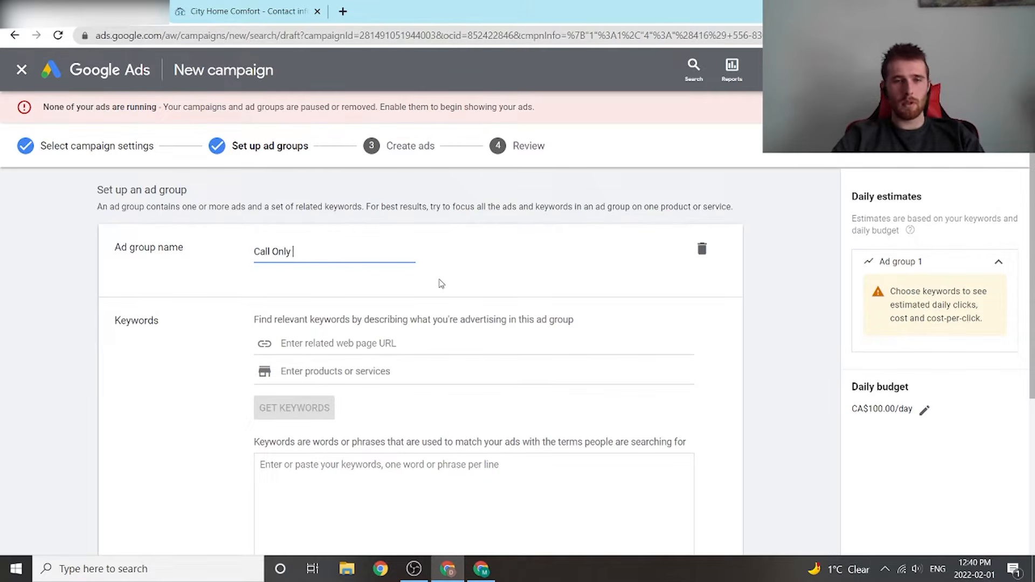
{"action": "type", "text": "- Furnace"}
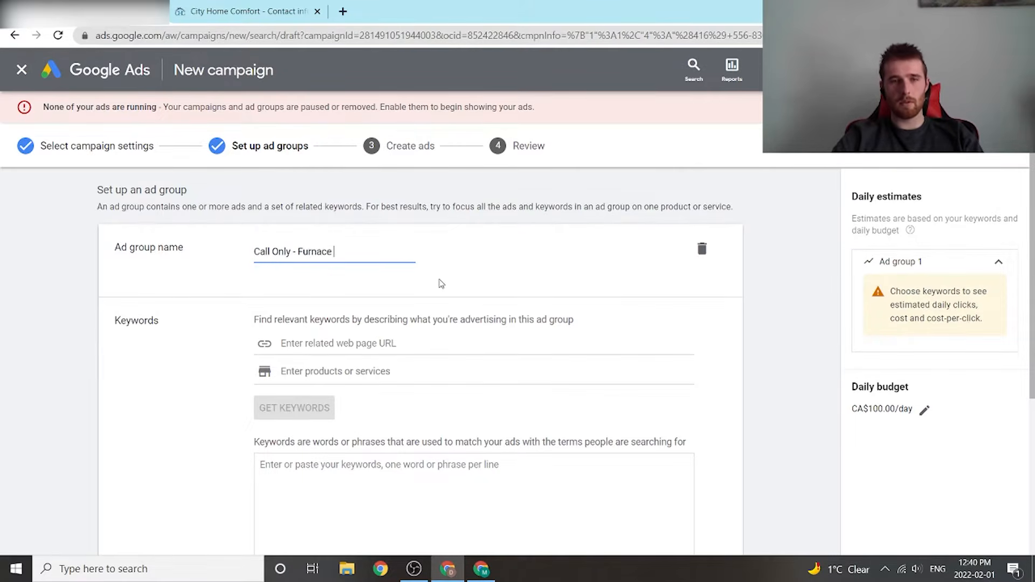
{"action": "type", "text": " Repir"}
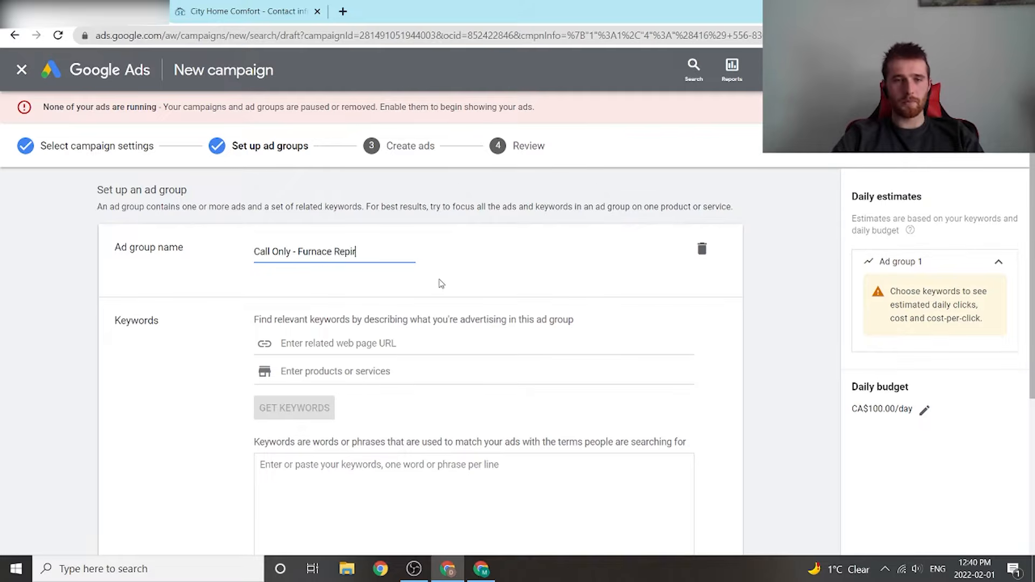
{"action": "key", "text": "BackSpace"}
{"action": "key", "text": "BackSpace"}
{"action": "type", "text": "air"}
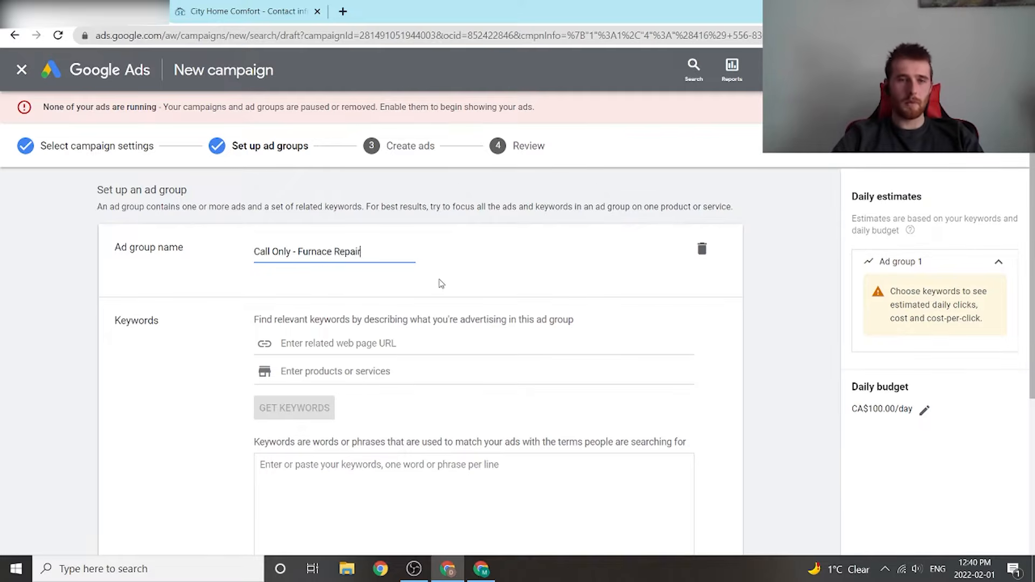
{"action": "left_click", "coordinate": [468, 289]}
Step: Add "furnace repair" in quotation marks as the ad group's first phrase match keyword
{"action": "scroll", "coordinate": [513, 344], "scroll_direction": "down", "scroll_amount": 1}
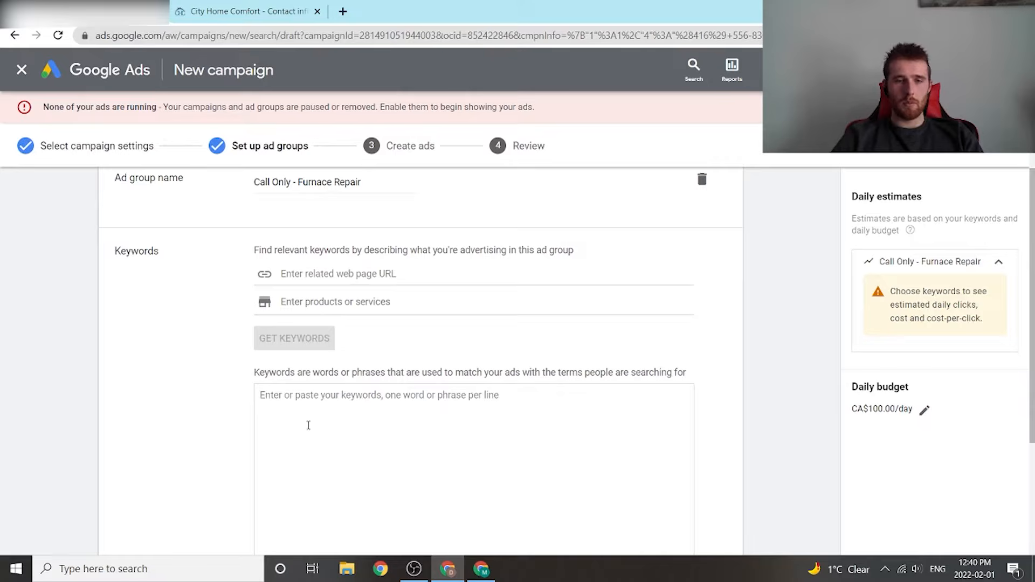
{"action": "left_click", "coordinate": [316, 408]}
{"action": "type", "text": "\"furn"}
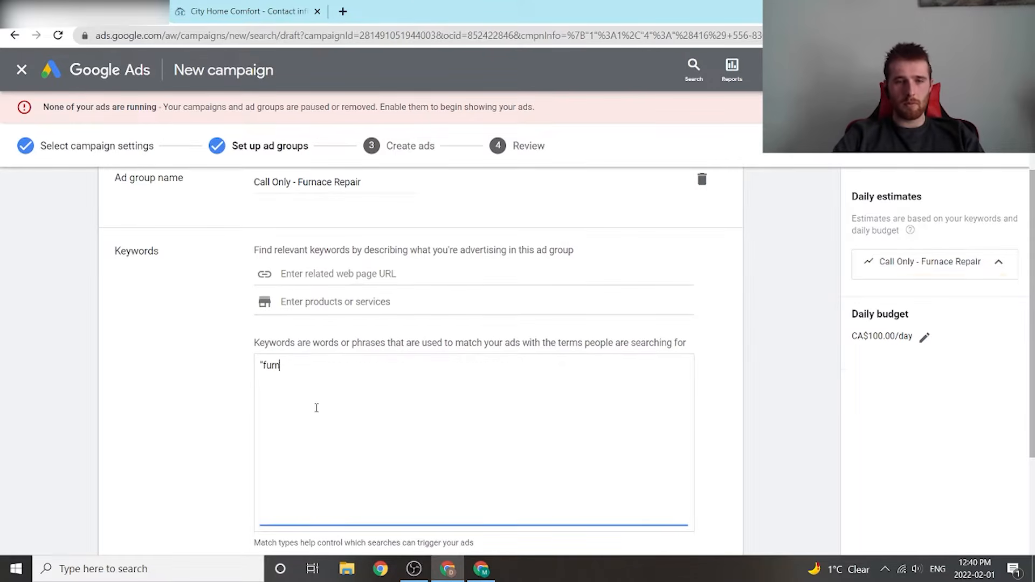
{"action": "type", "text": "ace Rep"}
{"action": "key", "text": "BackSpace"}
{"action": "key", "text": "BackSpace"}
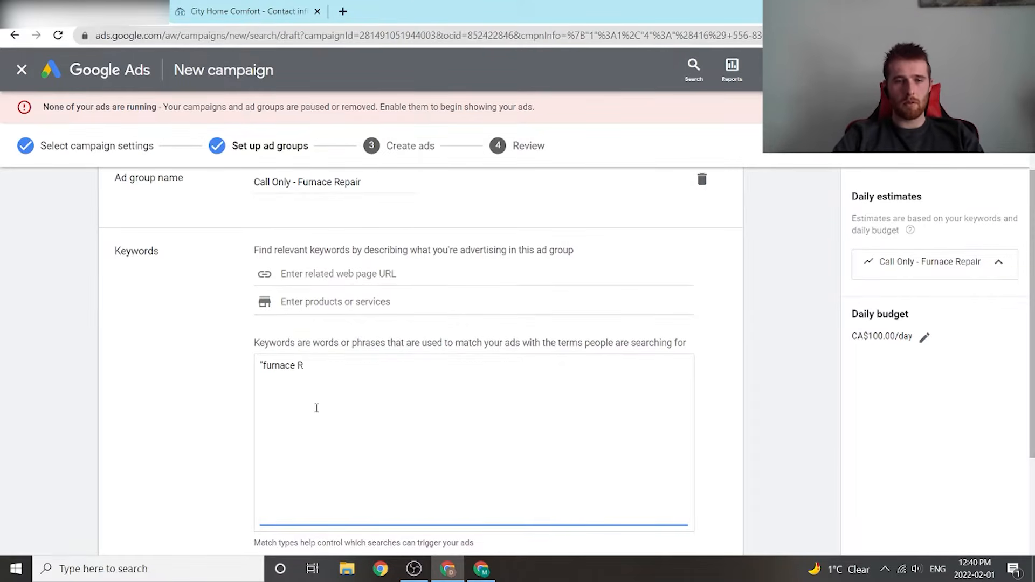
{"action": "type", "text": "epair\""}
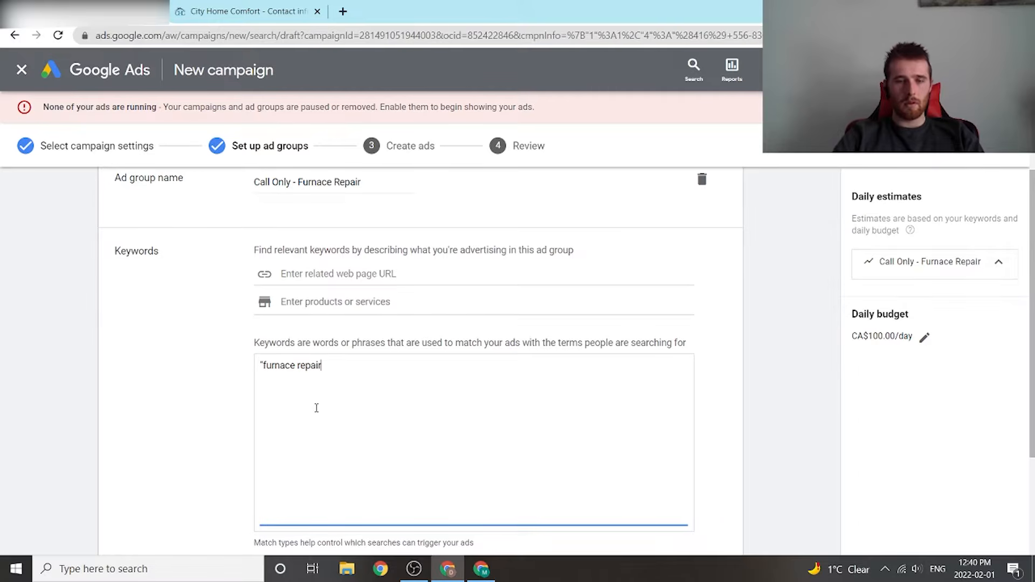
{"action": "key", "text": "Return"}
Step: Add "furnace repair near me" as a second phrase match keyword on its own line
{"action": "type", "text": "\"fu"}
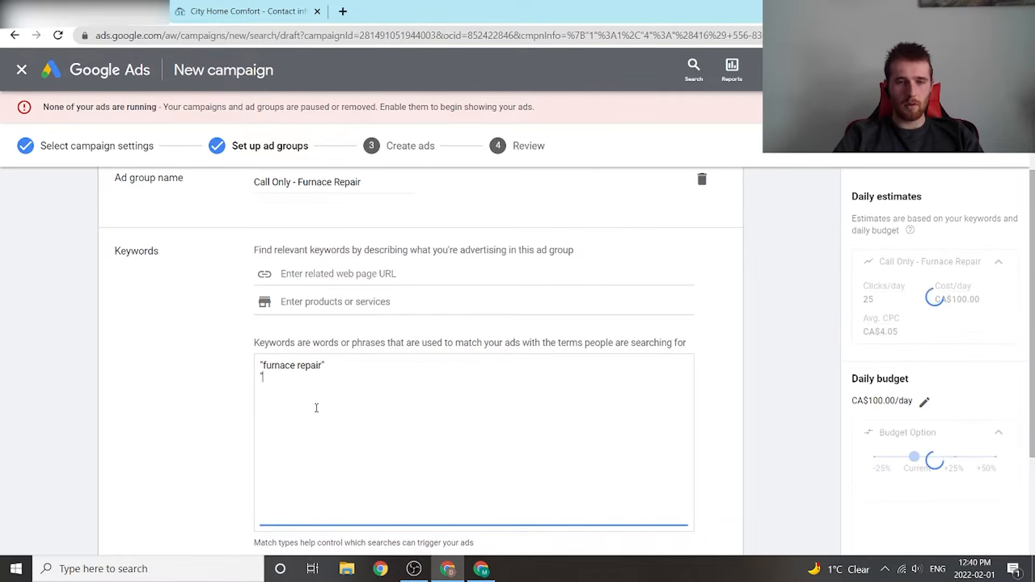
{"action": "type", "text": "rnace "}
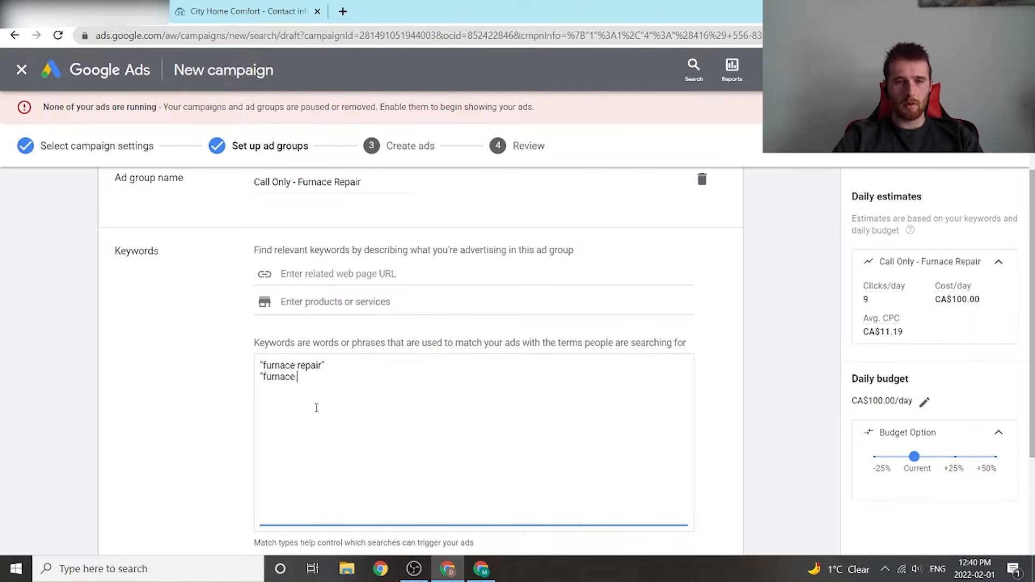
{"action": "type", "text": "repair"}
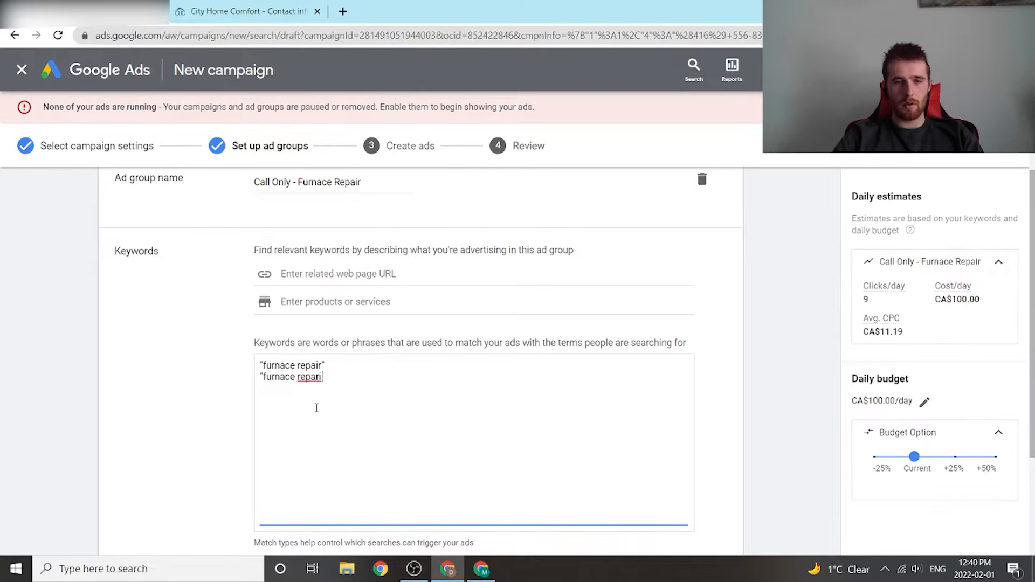
{"action": "key", "text": "BackSpace"}
{"action": "key", "text": "BackSpace"}
{"action": "type", "text": "ir near me"}
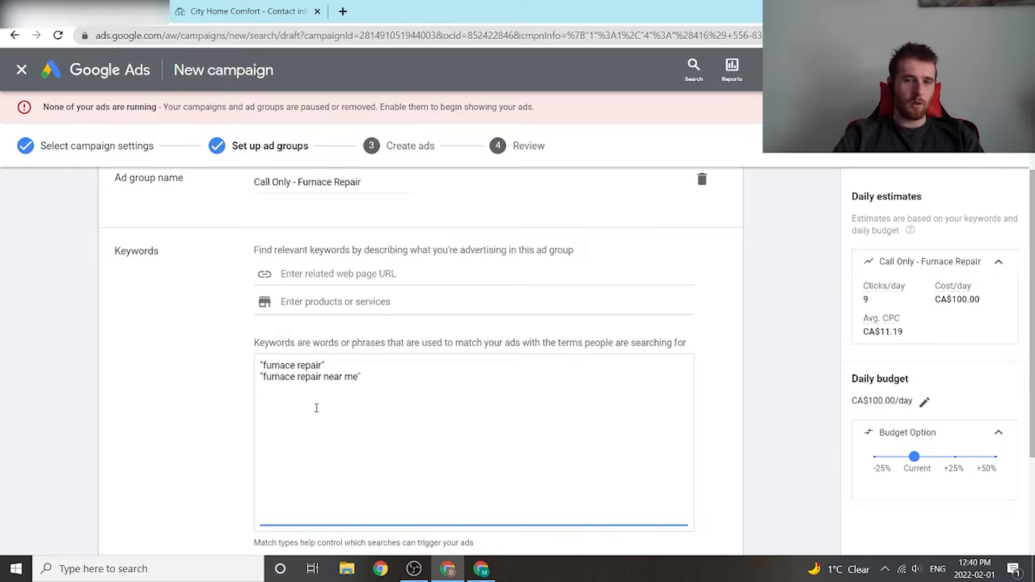
{"action": "type", "text": "\""}
{"action": "key", "text": "Return"}
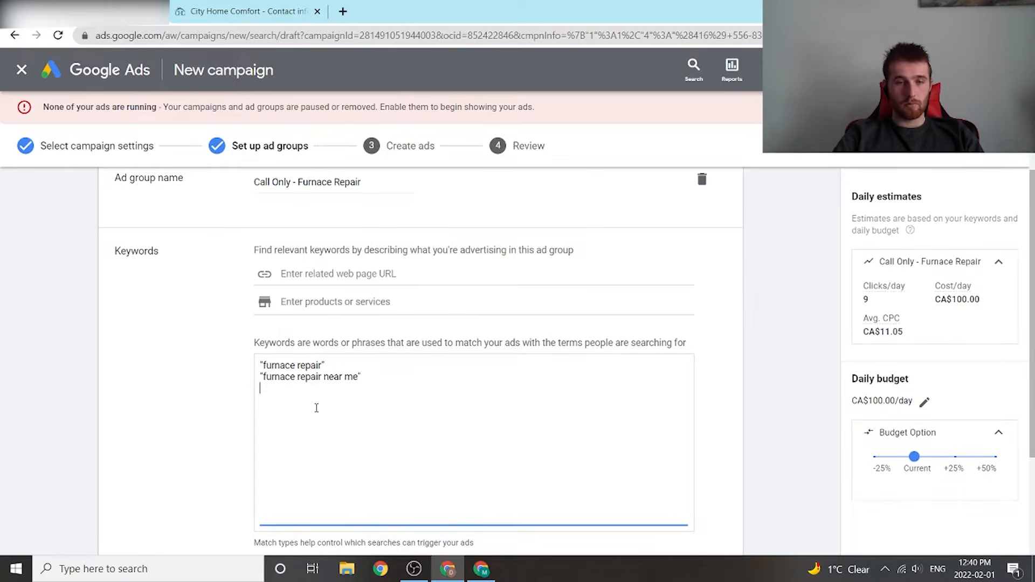
Step: Add "Furnace not working" as a third keyword and enclose it in quotation marks for phrase match
{"action": "type", "text": "Funrc"}
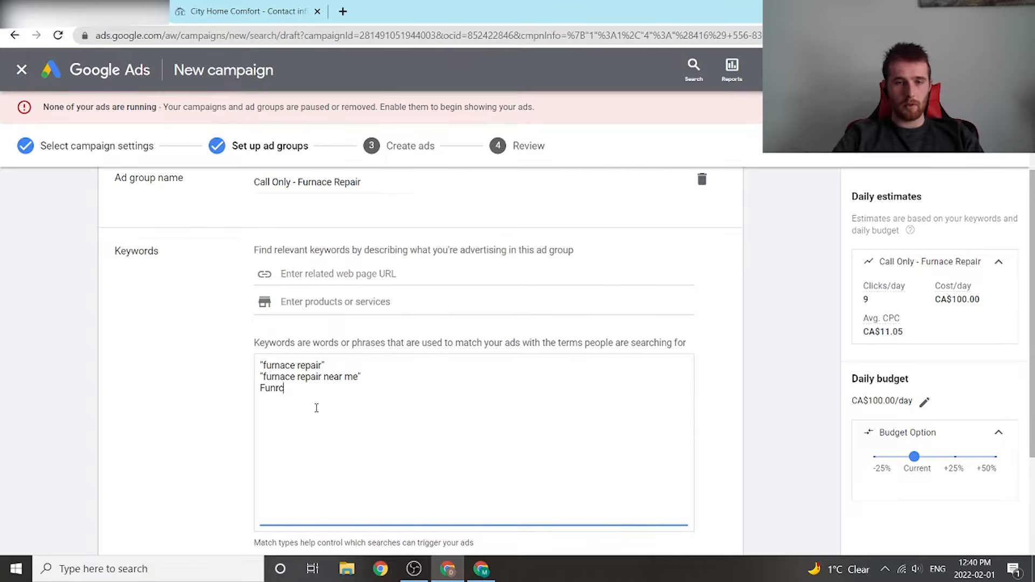
{"action": "key", "text": "BackSpace"}
{"action": "key", "text": "BackSpace"}
{"action": "key", "text": "BackSpace"}
{"action": "type", "text": "rnace"}
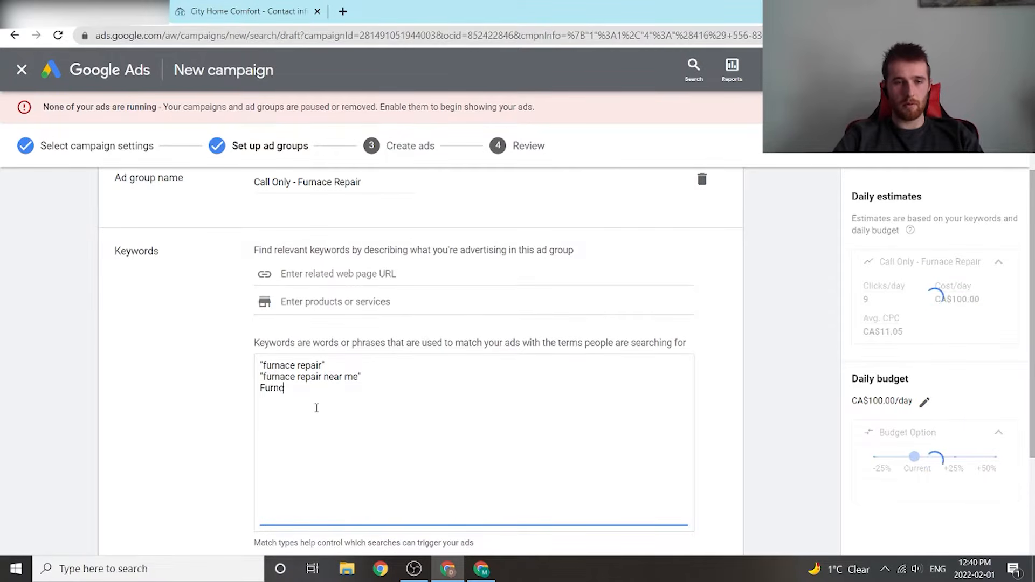
{"action": "type", "text": " not work"}
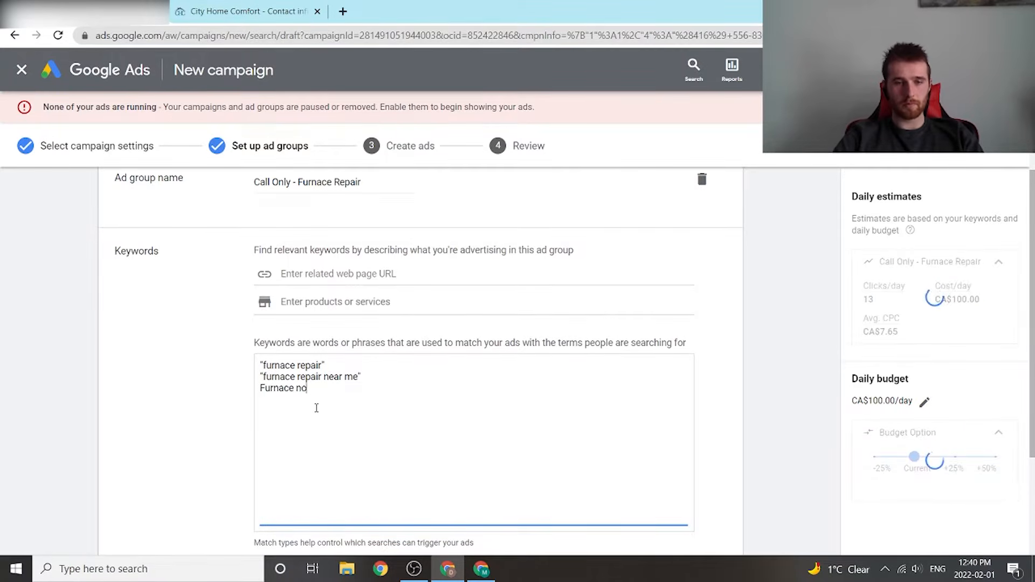
{"action": "type", "text": "in"}
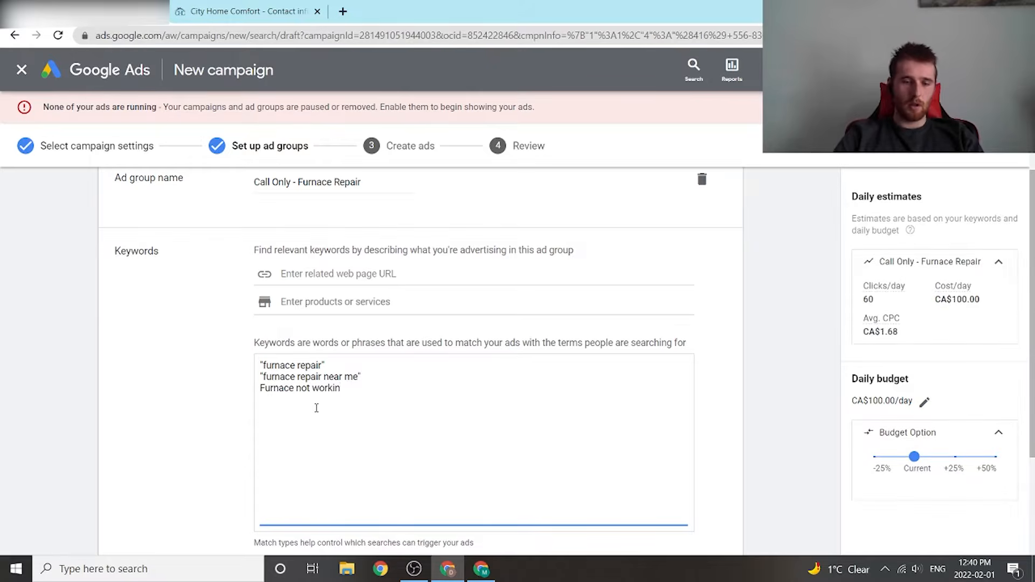
{"action": "type", "text": "g"}
{"action": "key", "text": "Home"}
{"action": "type", "text": "\""}
{"action": "key", "text": "End"}
{"action": "type", "text": "\""}
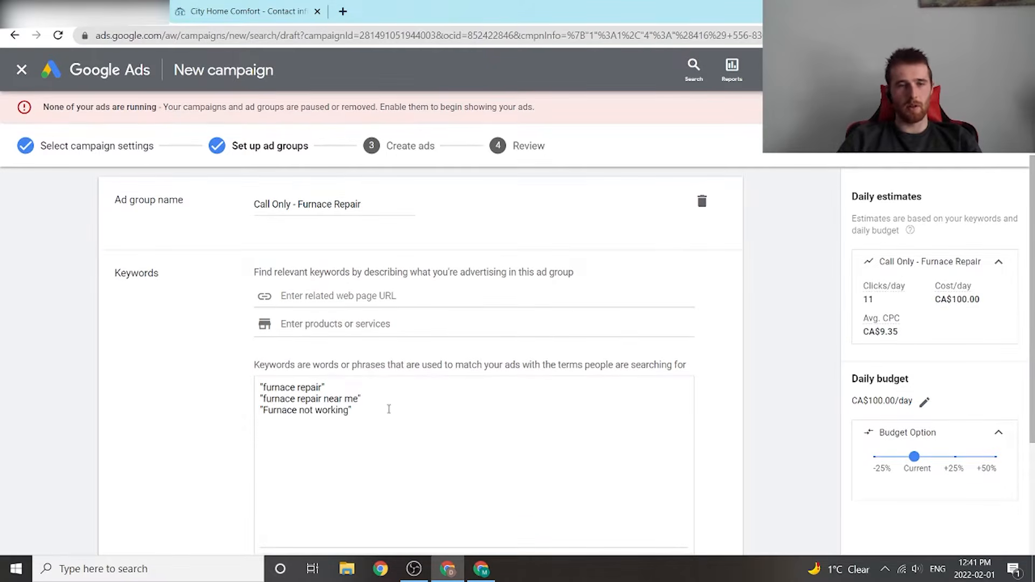
Step: Examine the available planning tools and compare the three entered keywords with the match type notation
{"action": "left_click_drag", "start_coordinate": [389, 409], "coordinate": [270, 384]}
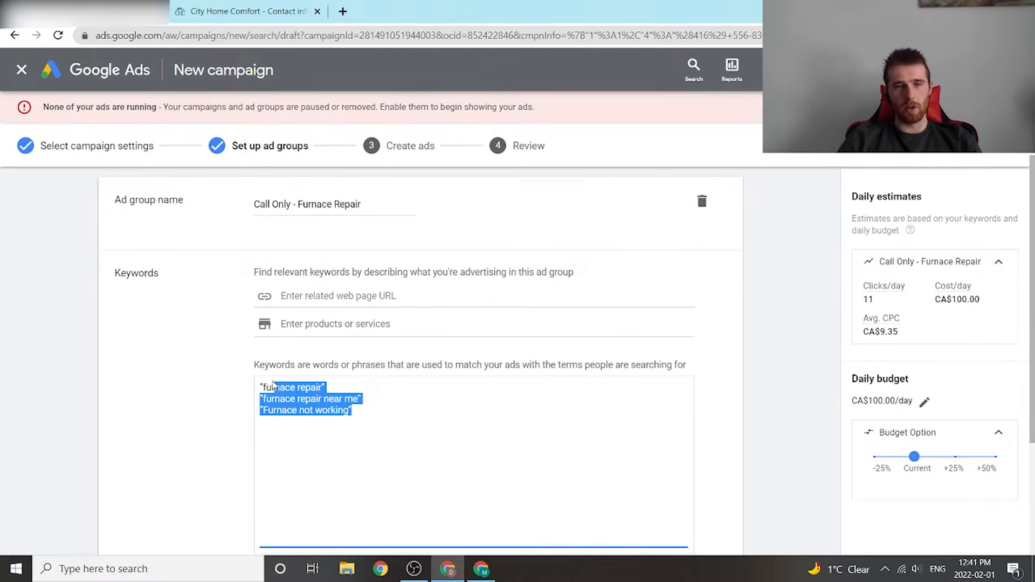
{"action": "left_click", "coordinate": [775, 71]}
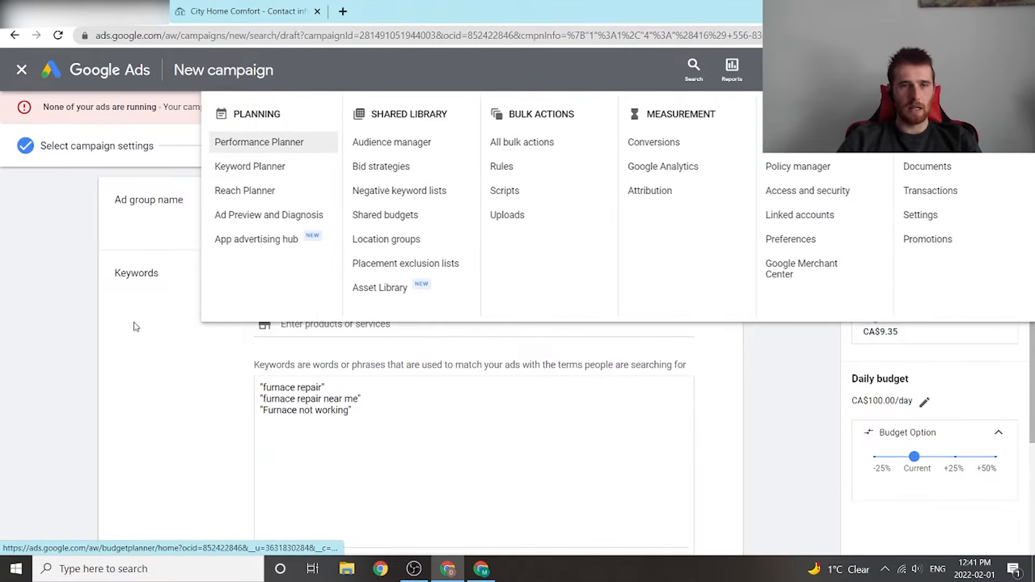
{"action": "left_click", "coordinate": [122, 332]}
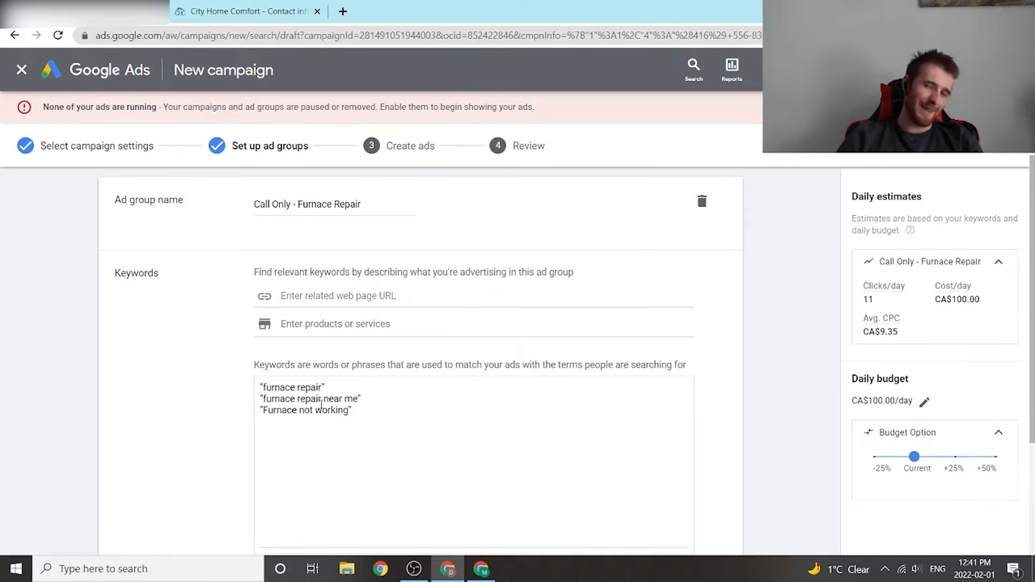
{"action": "left_click", "coordinate": [420, 399]}
{"action": "scroll", "coordinate": [420, 422], "scroll_direction": "down", "scroll_amount": 2}
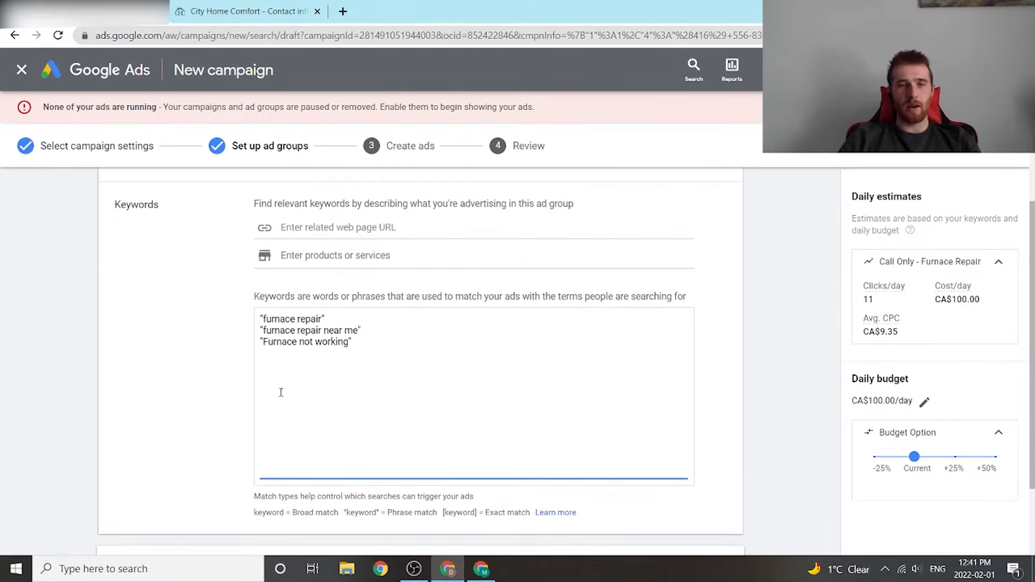
{"action": "left_click", "coordinate": [245, 318]}
{"action": "left_click_drag", "start_coordinate": [377, 350], "coordinate": [260, 320]}
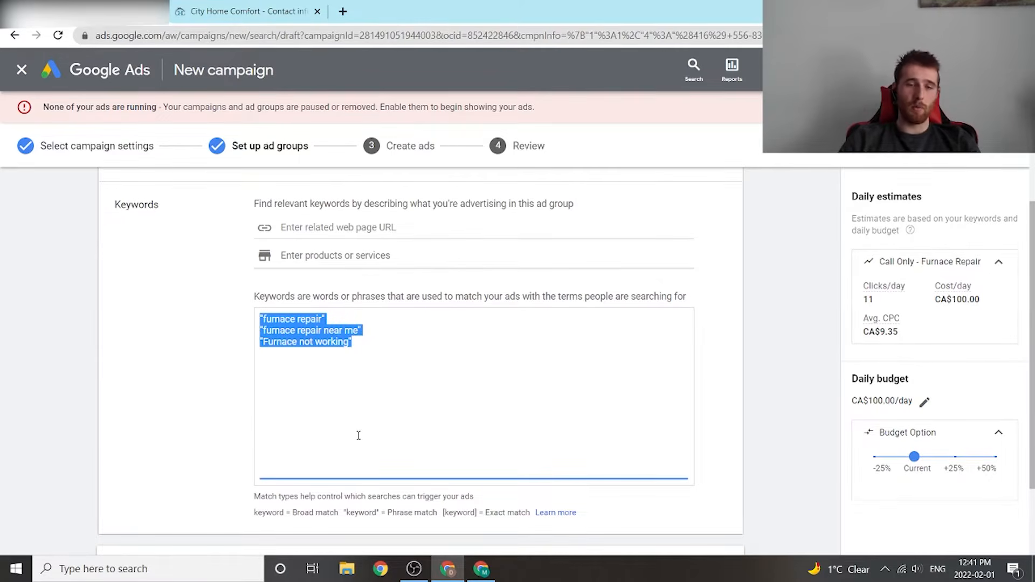
{"action": "left_click_drag", "start_coordinate": [297, 516], "coordinate": [341, 522]}
{"action": "left_click", "coordinate": [370, 348]}
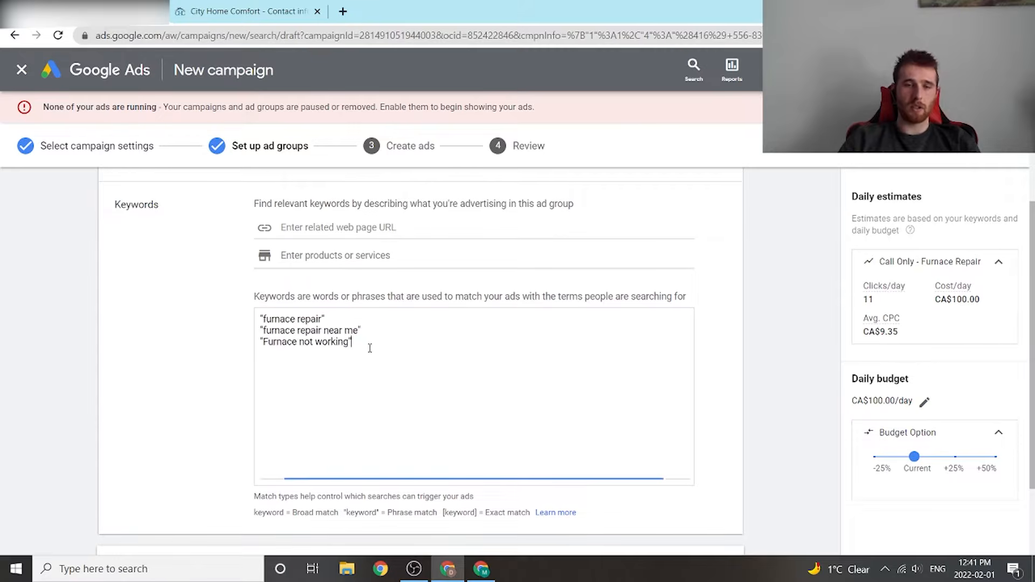
Step: Add furnace repair without quotation marks as a broad match keyword on a fourth line and compare it with the exact match notation
{"action": "key", "text": "Return"}
{"action": "type", "text": "furna"}
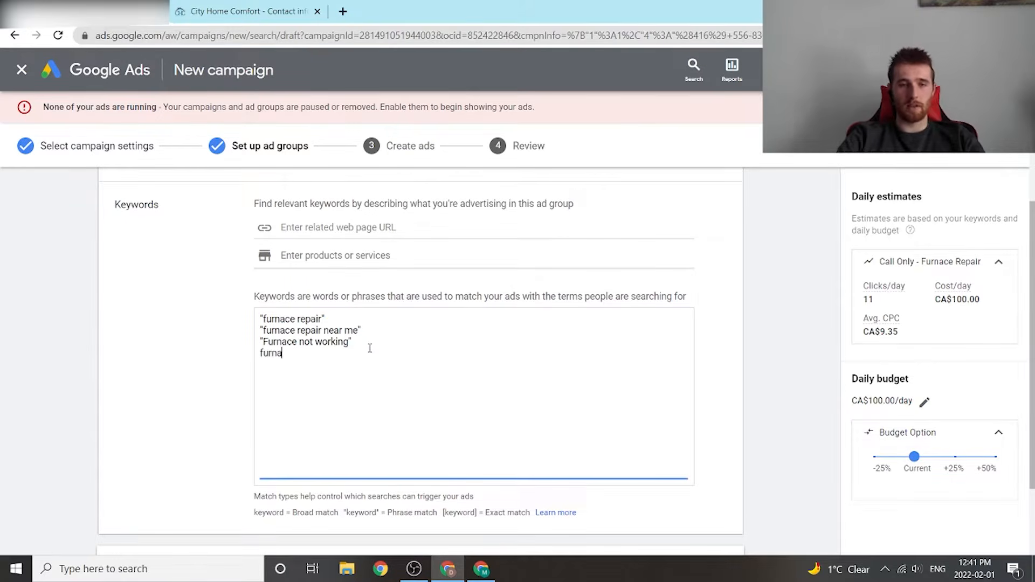
{"action": "type", "text": "ce repair"}
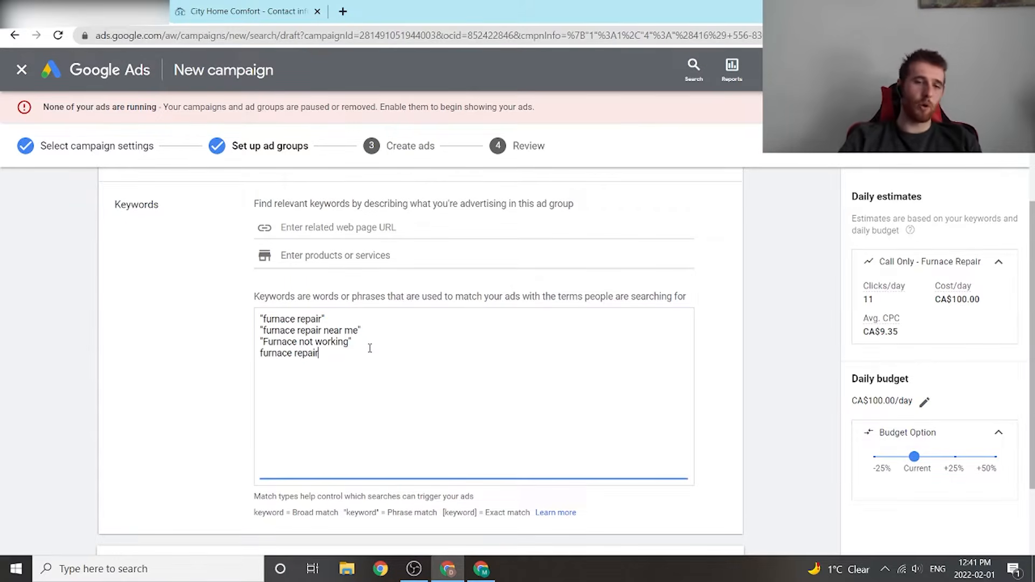
{"action": "mouse_move", "coordinate": [494, 514]}
{"action": "left_mouse_down"}
{"action": "mouse_move", "coordinate": [403, 514]}
{"action": "mouse_move", "coordinate": [503, 515]}
{"action": "left_mouse_up"}
{"action": "left_click", "coordinate": [448, 516]}
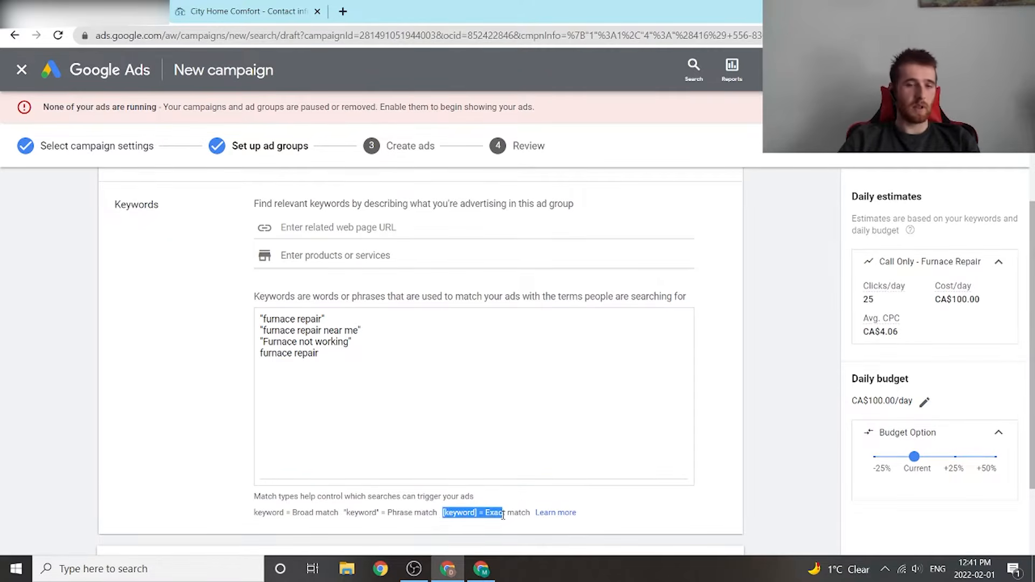
{"action": "left_click", "coordinate": [435, 390]}
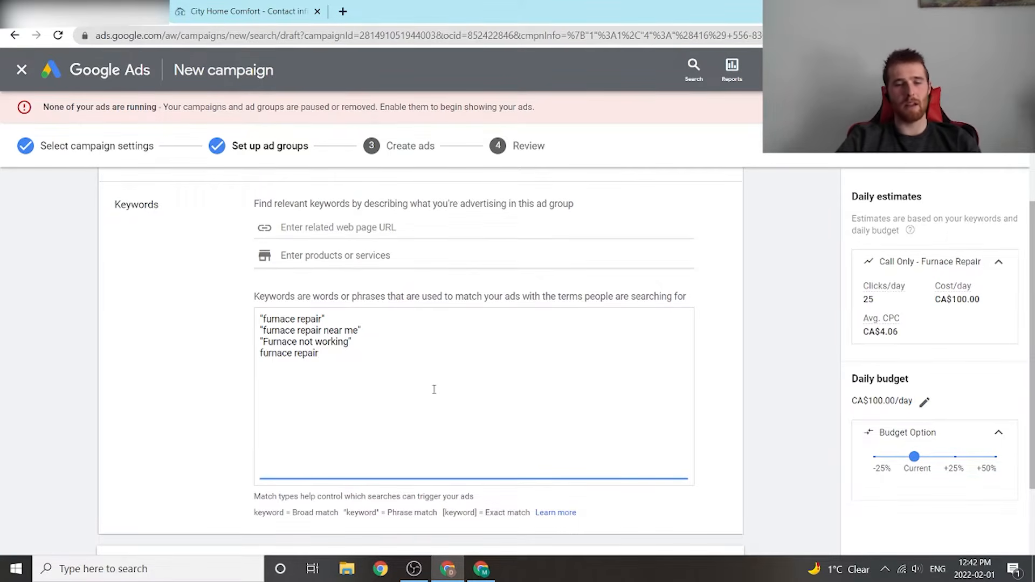
Step: Delete the unquoted furnace repair keyword from the fourth line of the keyword list
{"action": "key", "text": "BackSpace"}
{"action": "key", "text": "BackSpace"}
{"action": "key", "text": "BackSpace"}
{"action": "key", "text": "BackSpace"}
{"action": "key", "text": "BackSpace"}
{"action": "key", "text": "BackSpace"}
{"action": "key", "text": "BackSpace"}
{"action": "key", "text": "BackSpace"}
{"action": "key", "text": "BackSpace"}
{"action": "key", "text": "BackSpace"}
{"action": "key", "text": "BackSpace"}
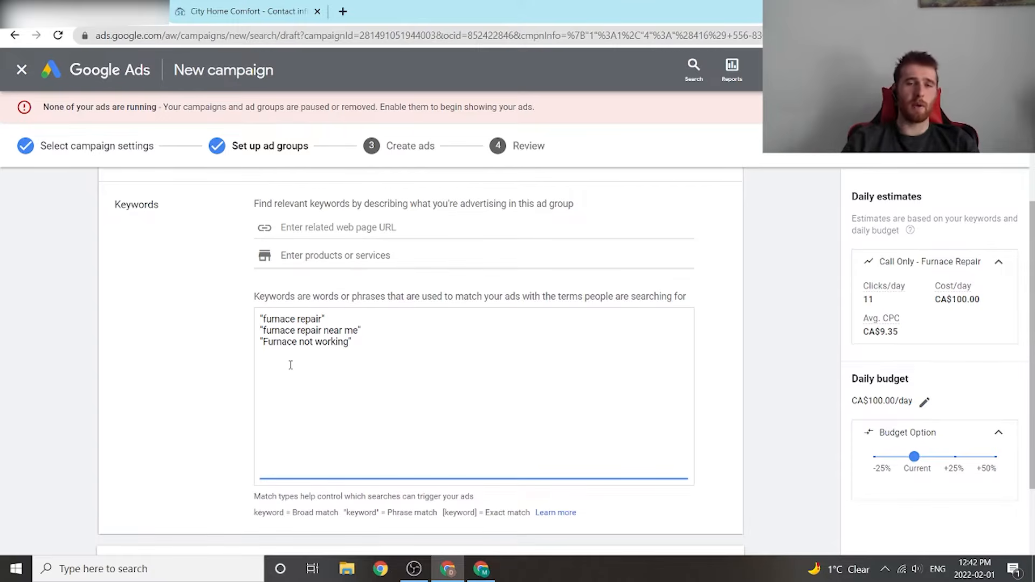
Step: Examine the broad, phrase and exact match notation below the ad group's keyword list
{"action": "middle_click", "coordinate": [467, 357]}
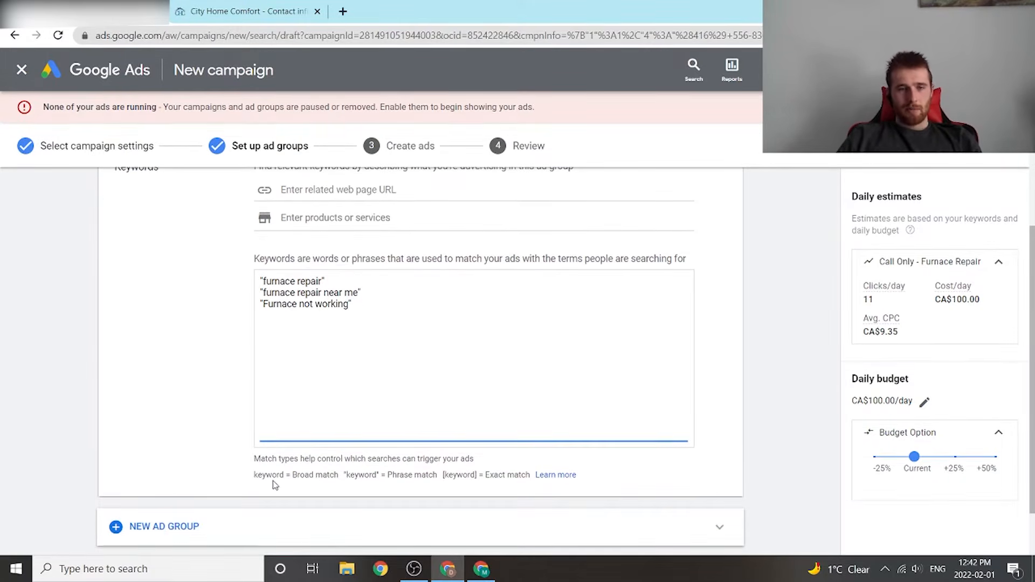
{"action": "left_click_drag", "start_coordinate": [276, 476], "coordinate": [322, 477]}
{"action": "middle_click", "coordinate": [380, 405]}
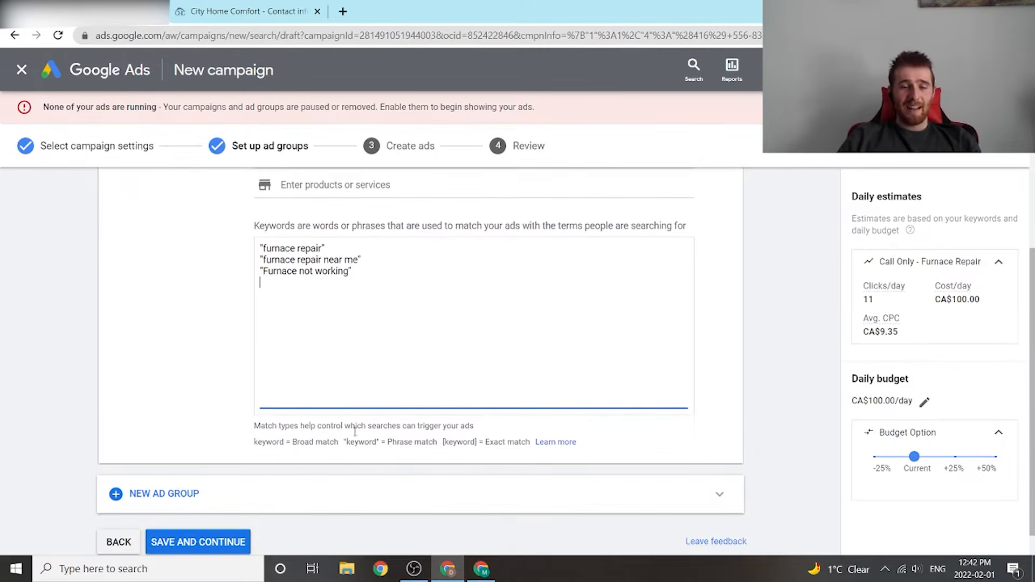
{"action": "left_click", "coordinate": [277, 443]}
{"action": "left_click_drag", "start_coordinate": [277, 442], "coordinate": [351, 443]}
{"action": "left_click", "coordinate": [253, 447]}
{"action": "middle_click", "coordinate": [241, 403]}
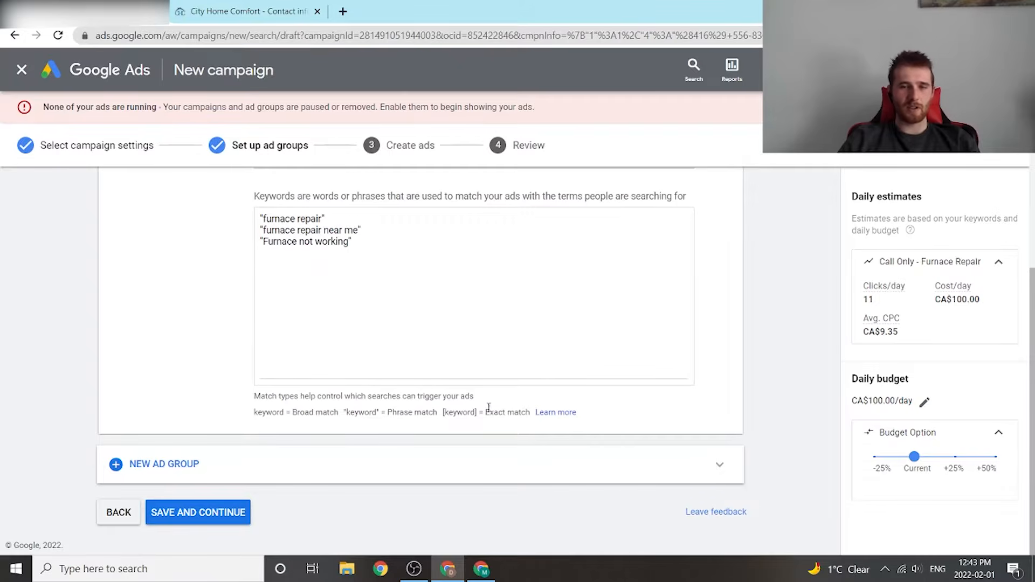
{"action": "left_click_drag", "start_coordinate": [486, 413], "coordinate": [453, 416]}
{"action": "left_click_drag", "start_coordinate": [343, 412], "coordinate": [377, 412]}
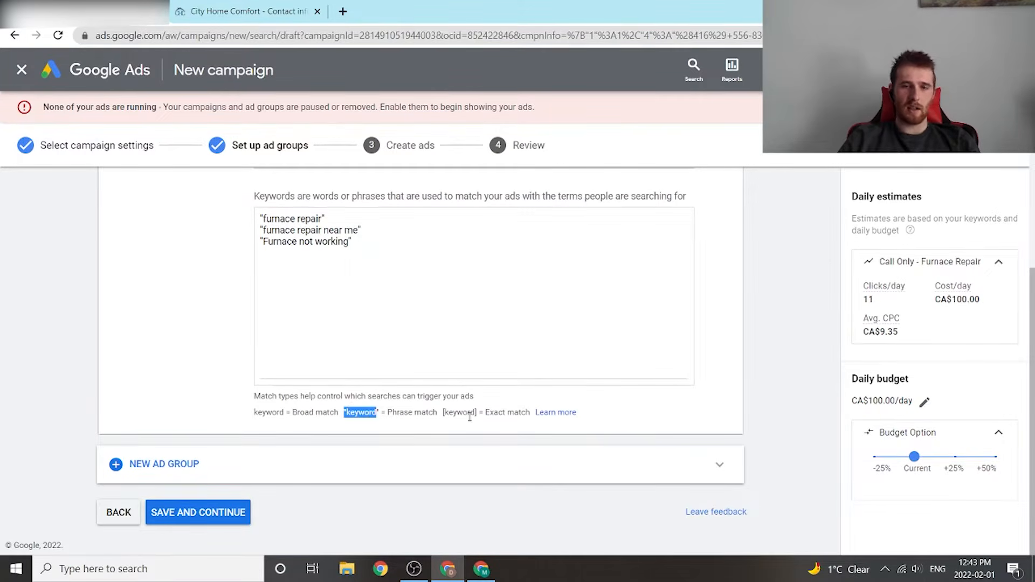
{"action": "left_click_drag", "start_coordinate": [469, 417], "coordinate": [491, 413]}
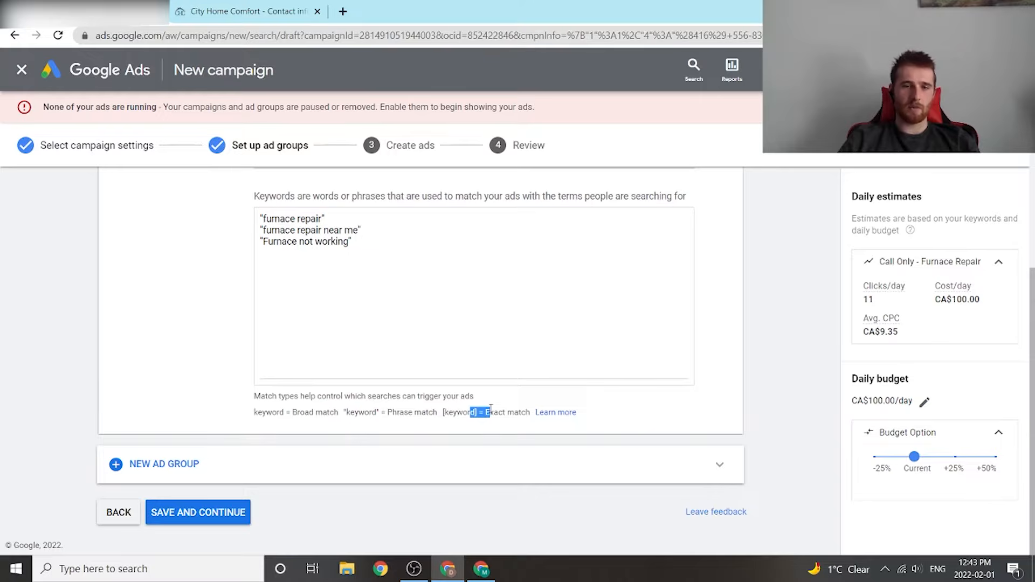
Step: Save the ad group, continue to ad creation, and set the final URL to the copied cityhomecomfort.ca/contact/ page address
{"action": "left_click", "coordinate": [214, 511]}
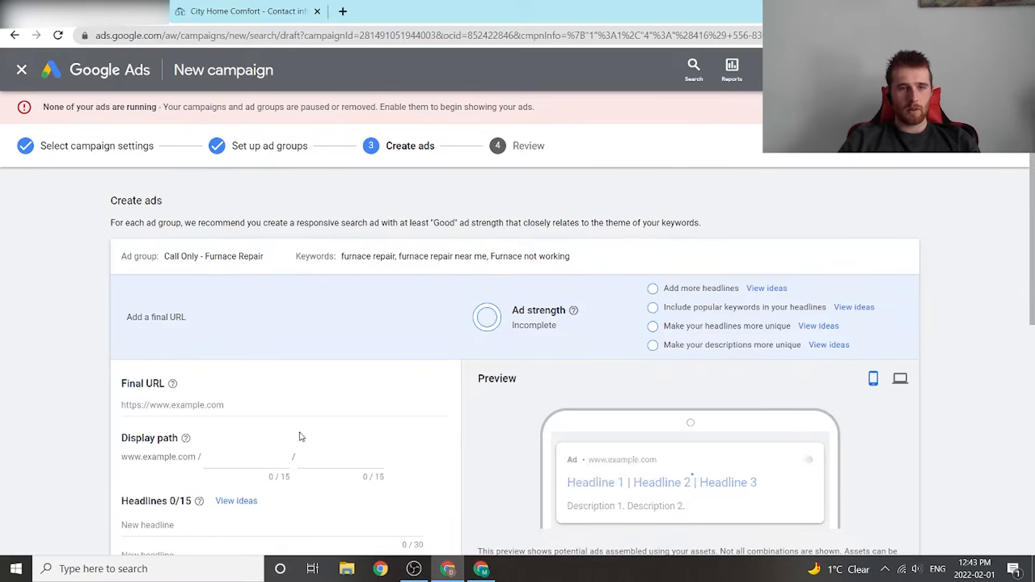
{"action": "left_click", "coordinate": [246, 5]}
{"action": "left_click", "coordinate": [196, 41]}
{"action": "key", "text": "ctrl+c"}
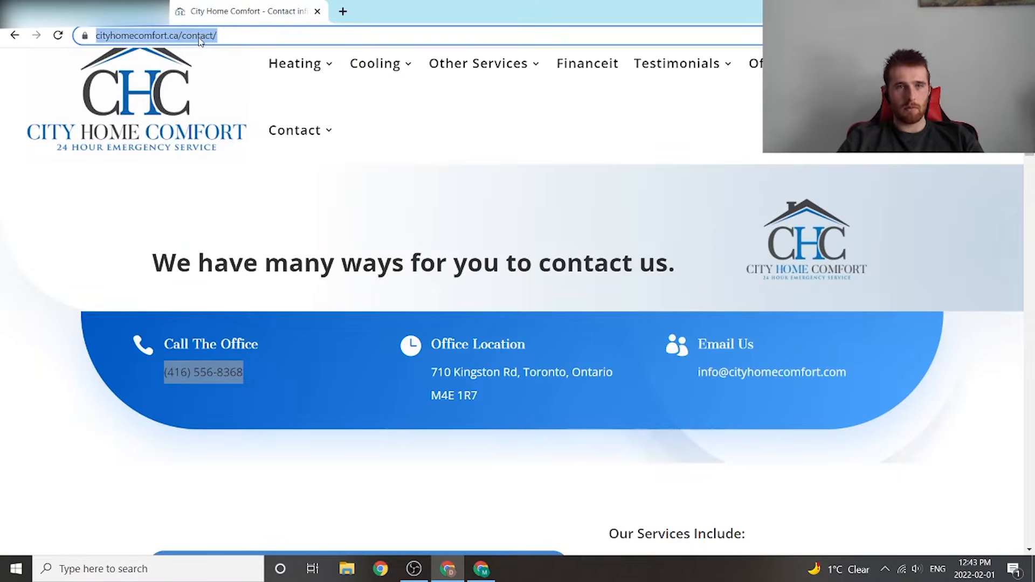
{"action": "left_click", "coordinate": [134, 11]}
{"action": "left_click", "coordinate": [246, 405]}
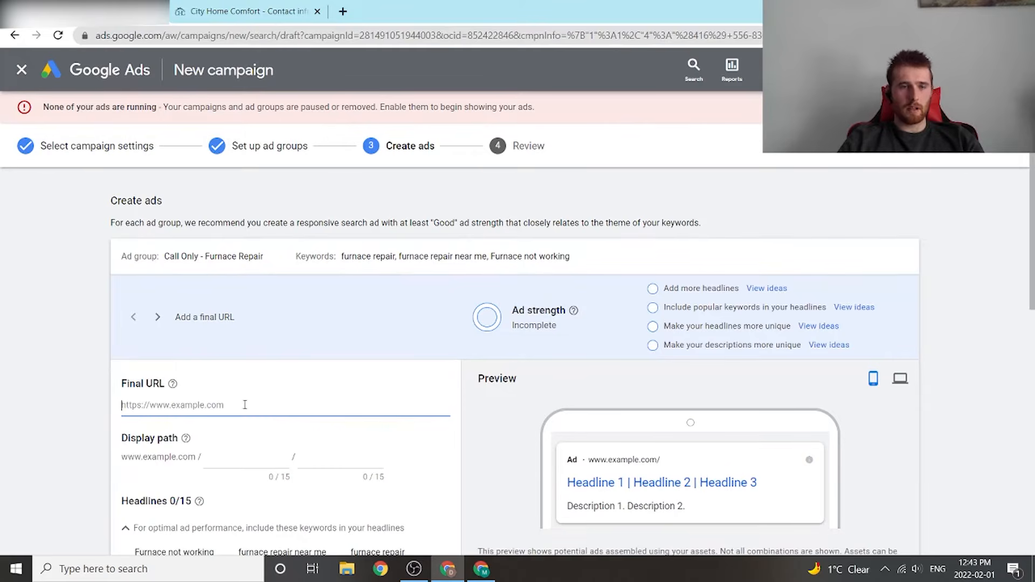
{"action": "key", "text": "ctrl+v"}
Step: Set the ad's two display path parts to "furnace" and "repair"
{"action": "scroll", "coordinate": [248, 384], "scroll_direction": "down", "scroll_amount": 3}
{"action": "left_click", "coordinate": [248, 294]}
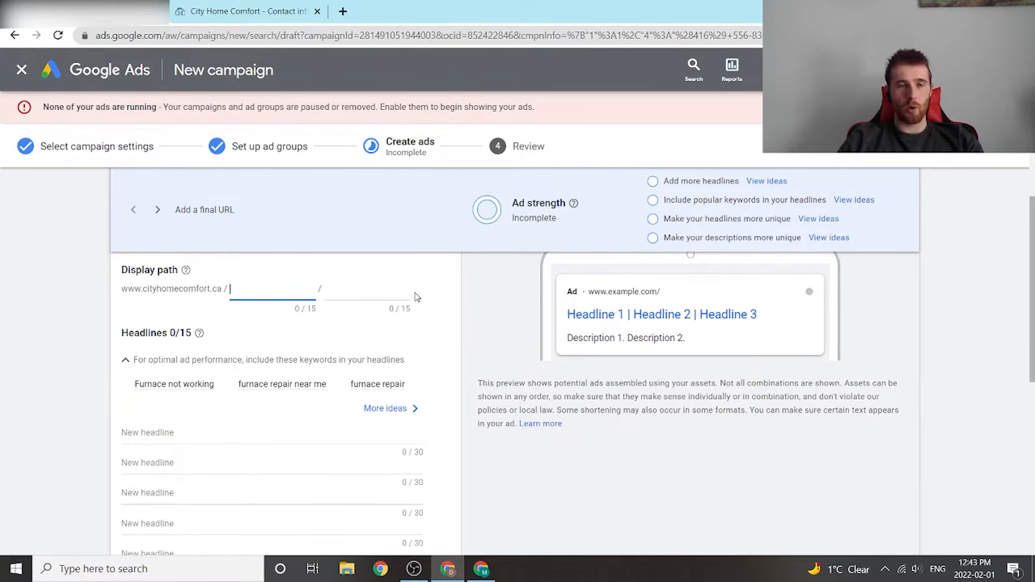
{"action": "type", "text": "furnace"}
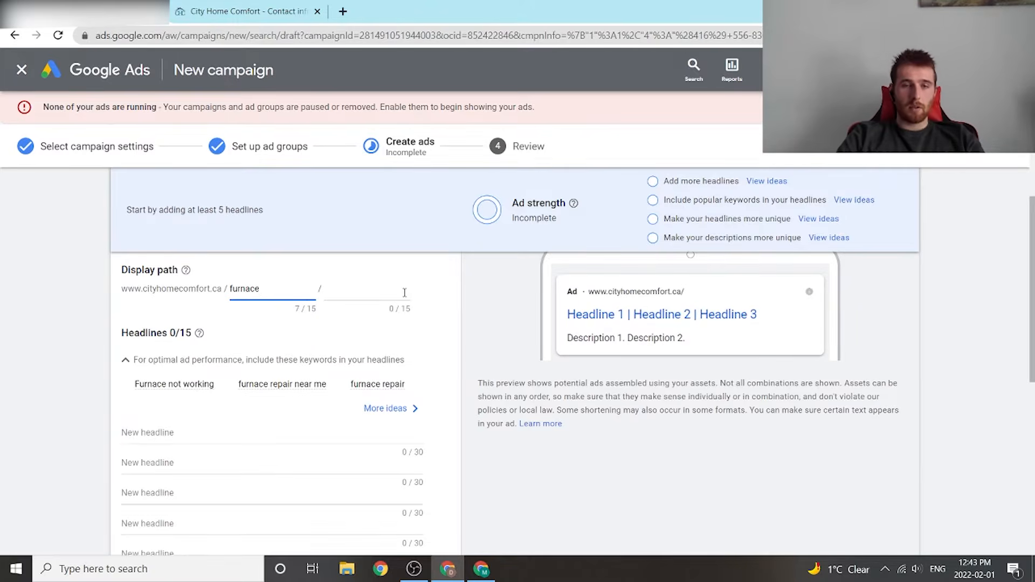
{"action": "left_click", "coordinate": [404, 293]}
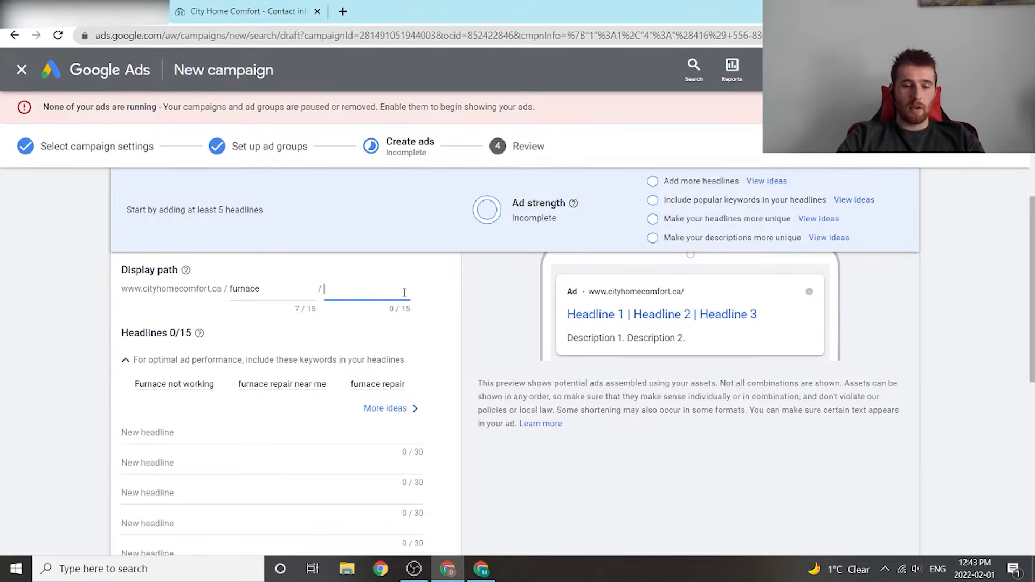
{"action": "type", "text": "repai"}
{"action": "key", "text": "BackSpace"}
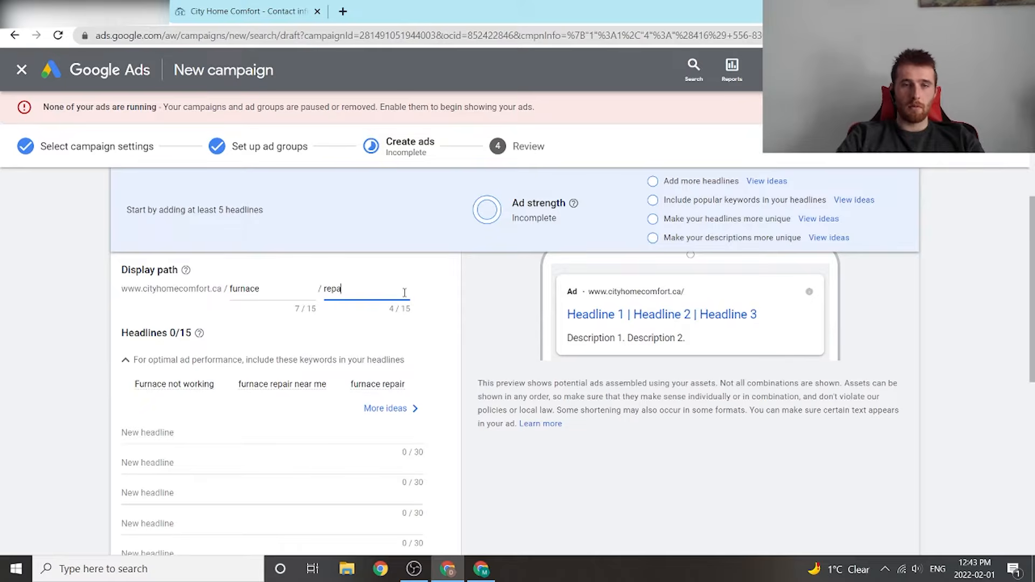
{"action": "type", "text": "ir"}
Step: Enter "City Home Comfort" as the ad's first headline
{"action": "key", "text": "Tab"}
{"action": "key", "text": "Tab"}
{"action": "key", "text": "Tab"}
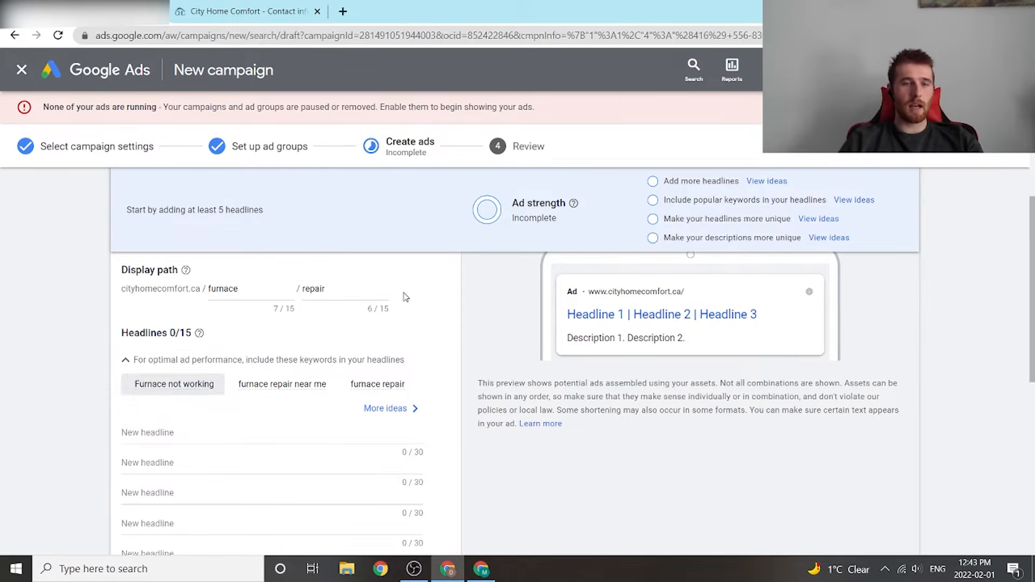
{"action": "key", "text": "Tab"}
{"action": "key", "text": "Tab"}
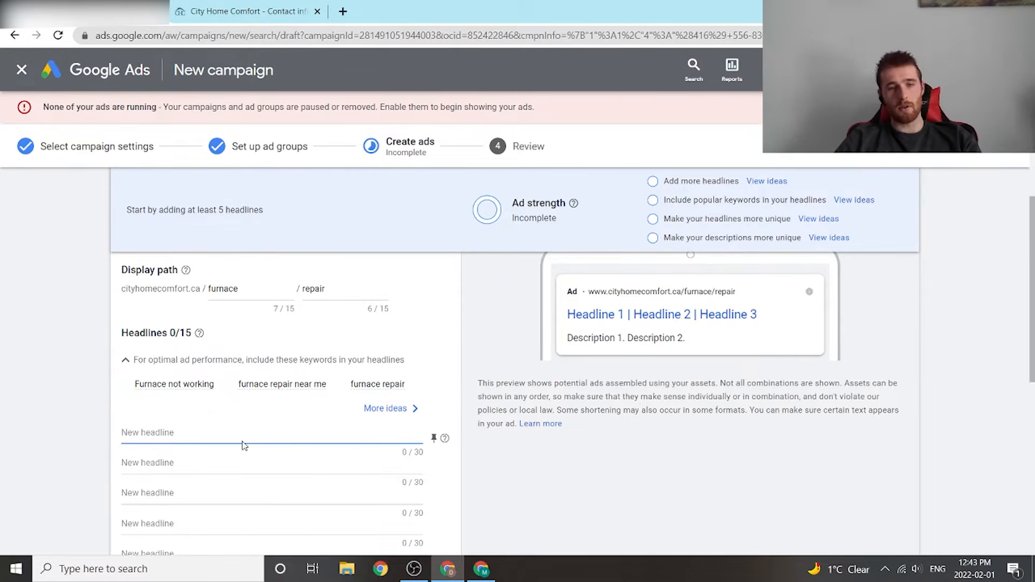
{"action": "left_click", "coordinate": [212, 488]}
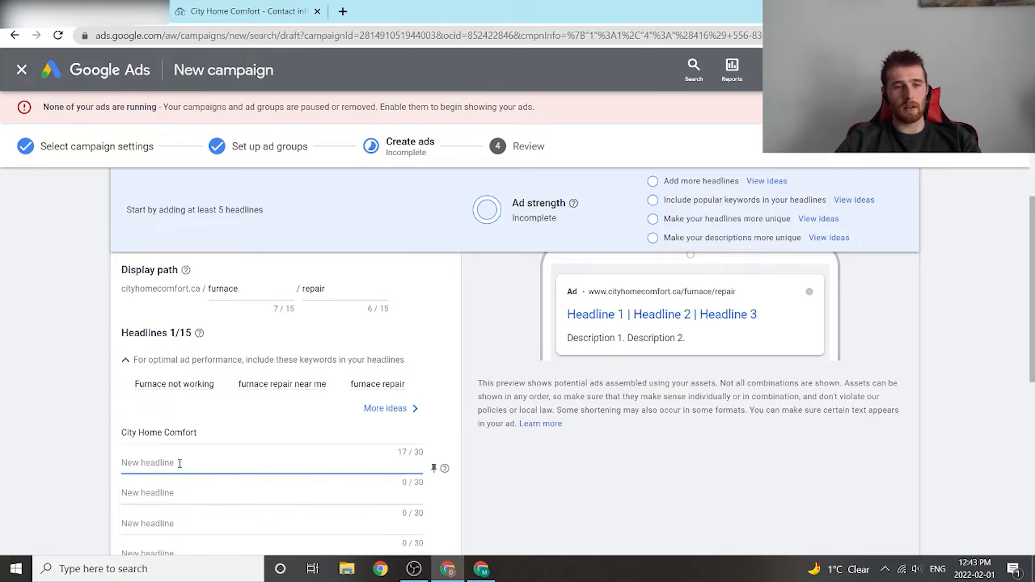
Step: Look over the headline and description fields and open more headline ideas
{"action": "scroll", "coordinate": [120, 407], "scroll_direction": "down", "scroll_amount": 3}
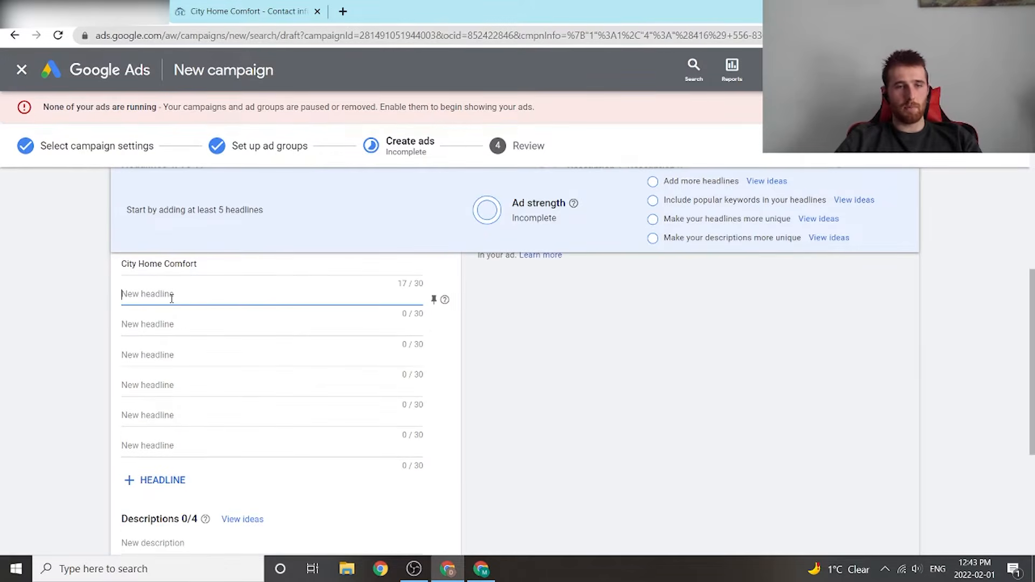
{"action": "scroll", "coordinate": [238, 351], "scroll_direction": "up", "scroll_amount": 3}
{"action": "scroll", "coordinate": [308, 380], "scroll_direction": "down", "scroll_amount": 6}
{"action": "scroll", "coordinate": [309, 381], "scroll_direction": "up", "scroll_amount": 2}
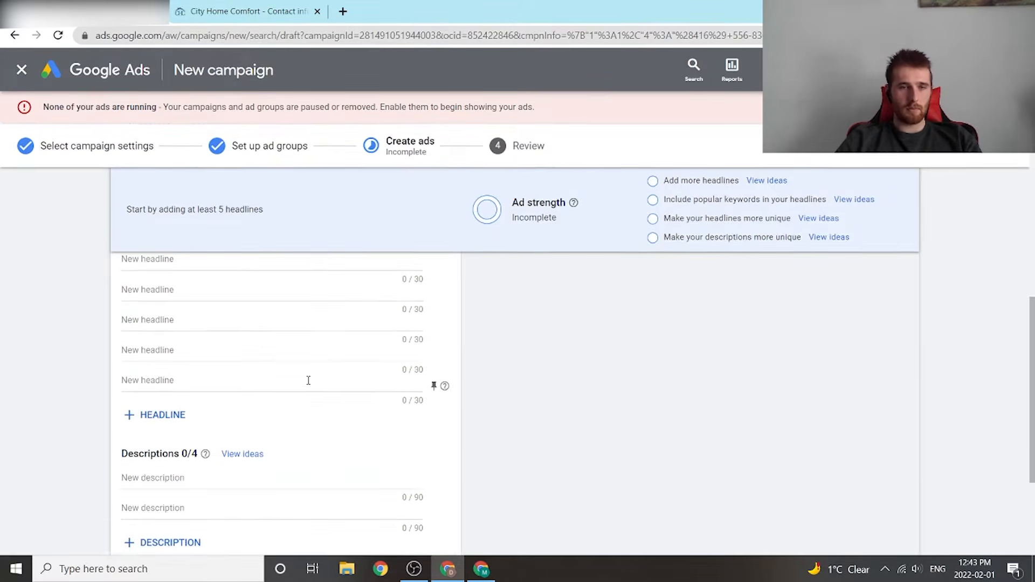
{"action": "scroll", "coordinate": [259, 378], "scroll_direction": "up", "scroll_amount": 3}
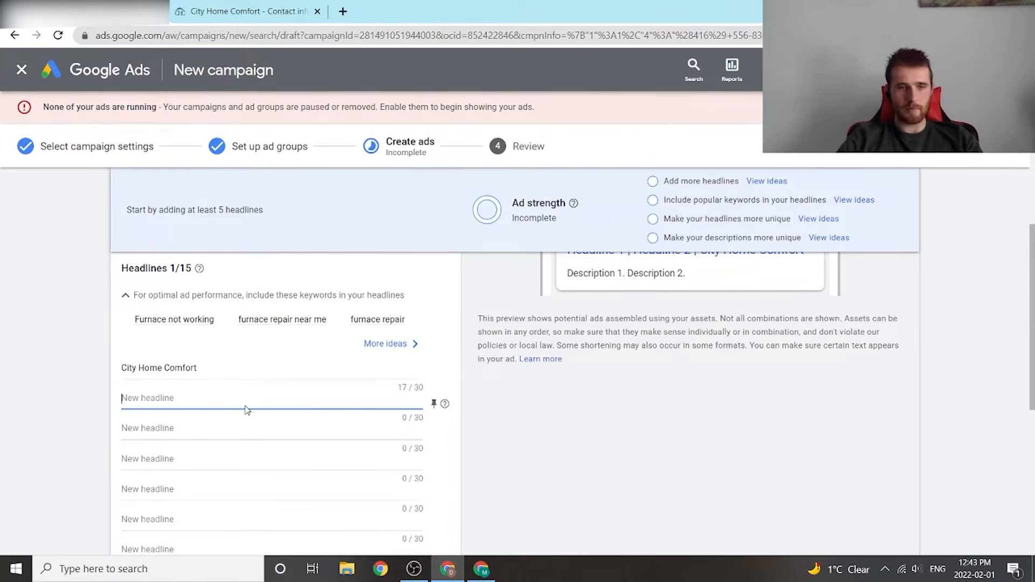
{"action": "left_click", "coordinate": [183, 320]}
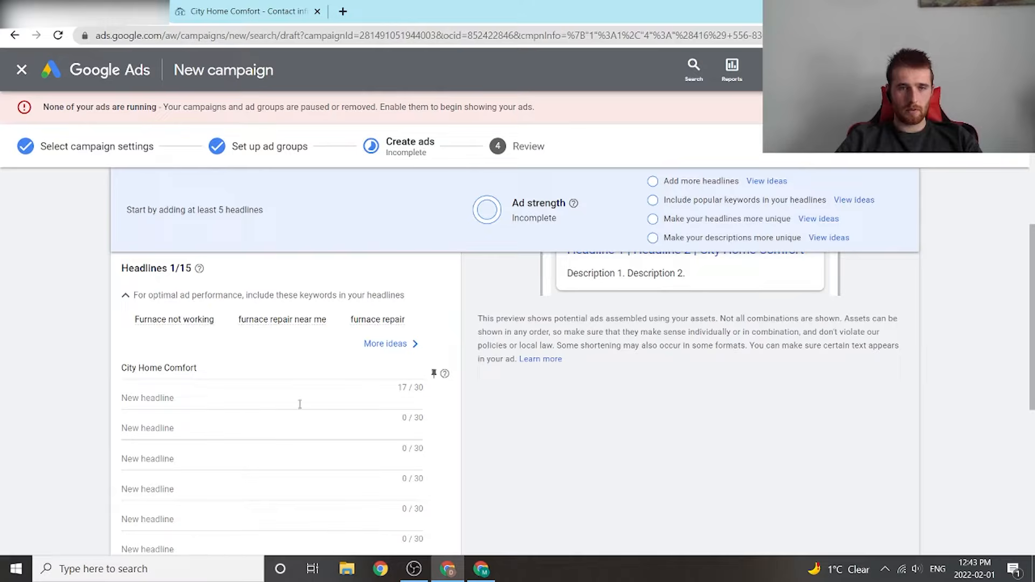
{"action": "left_click", "coordinate": [409, 343]}
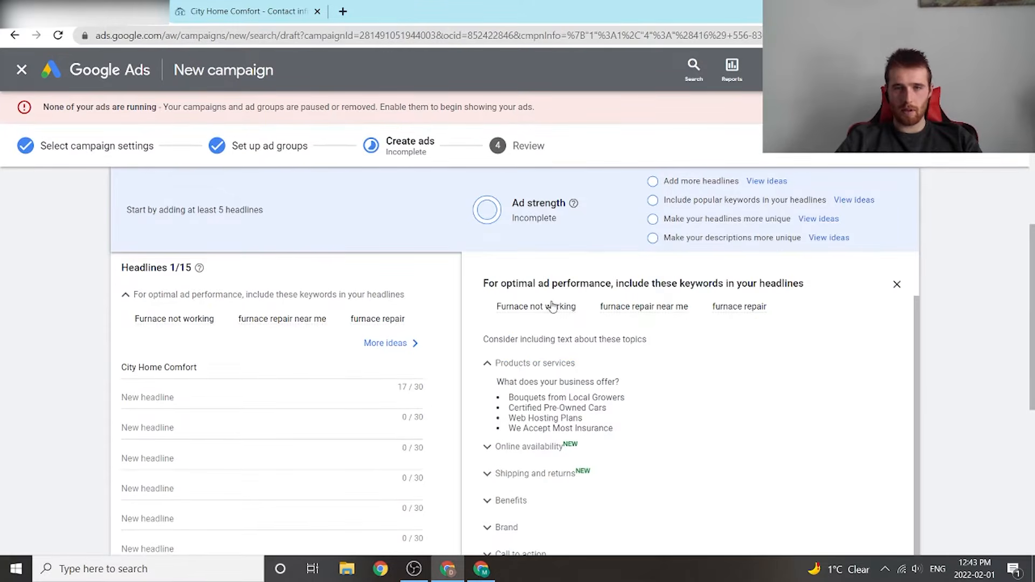
Step: Enter "Furnace Repair" as the ad's second headline
{"action": "left_click", "coordinate": [219, 401]}
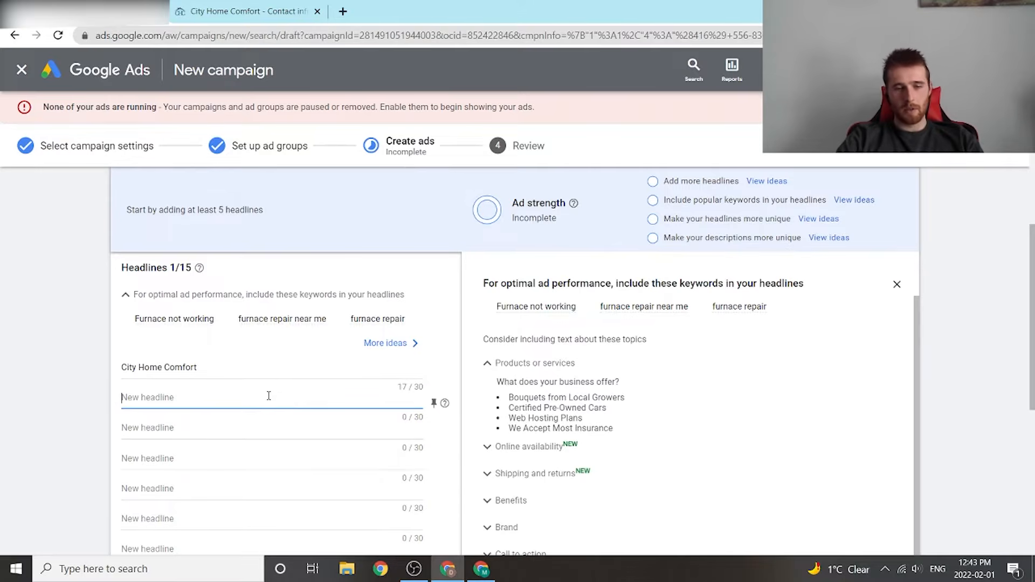
{"action": "type", "text": "Furnace Repair"}
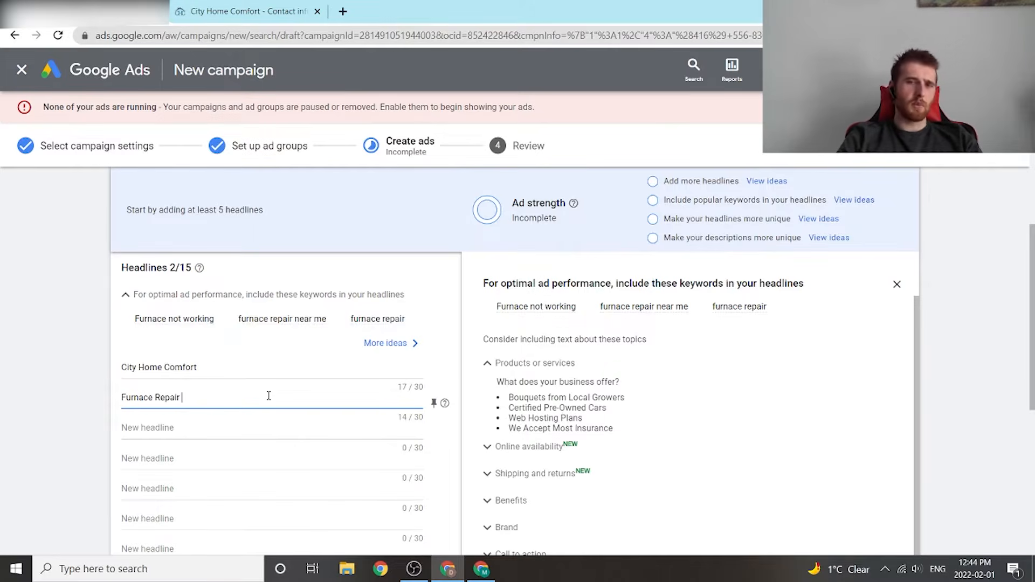
{"action": "key", "text": "Tab"}
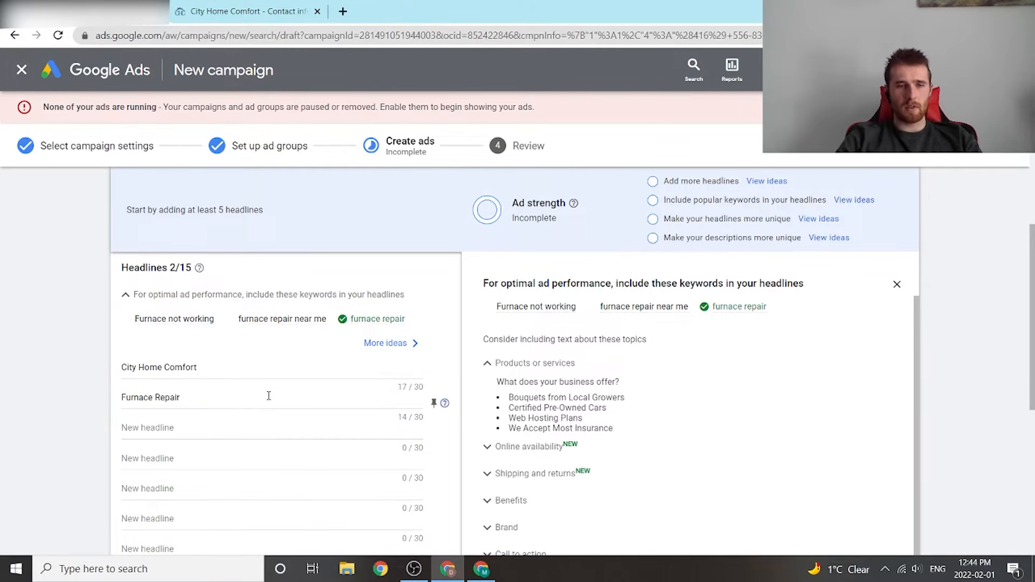
Step: Enter "Broken furnace" as the ad's third headline
{"action": "type", "text": "Bro"}
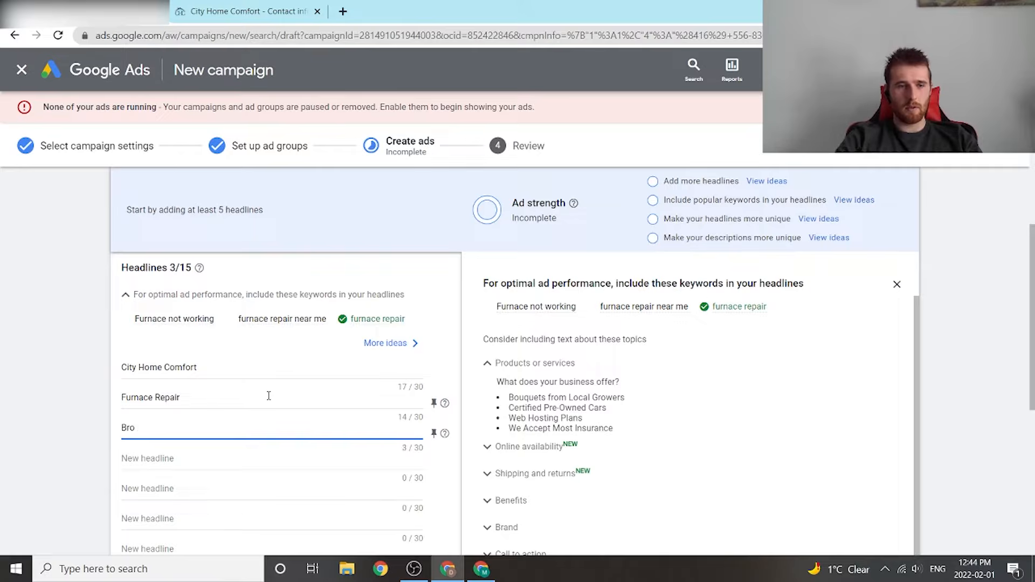
{"action": "type", "text": "ken"}
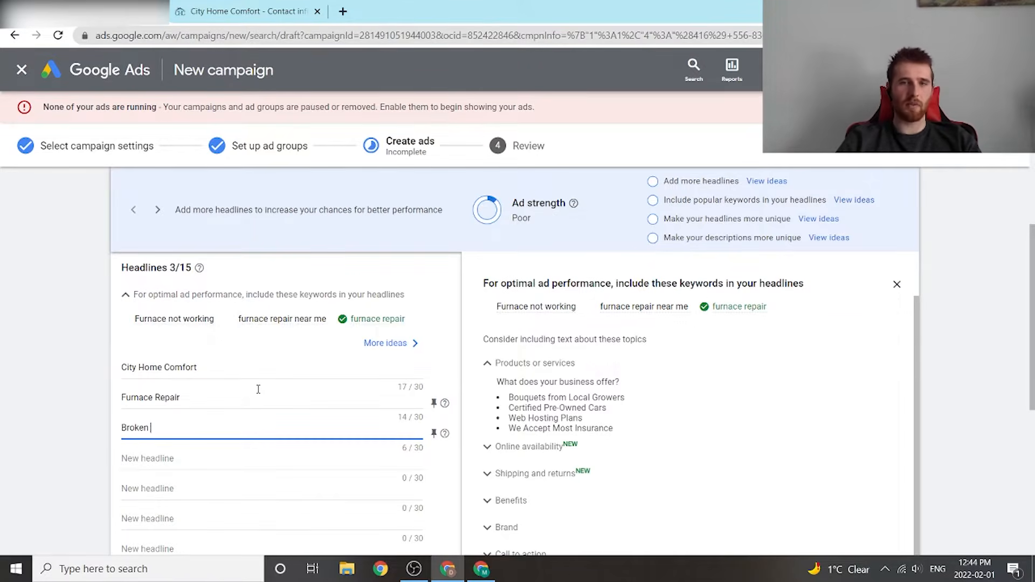
{"action": "scroll", "coordinate": [323, 349], "scroll_direction": "up", "scroll_amount": 3}
{"action": "scroll", "coordinate": [203, 395], "scroll_direction": "down", "scroll_amount": 3}
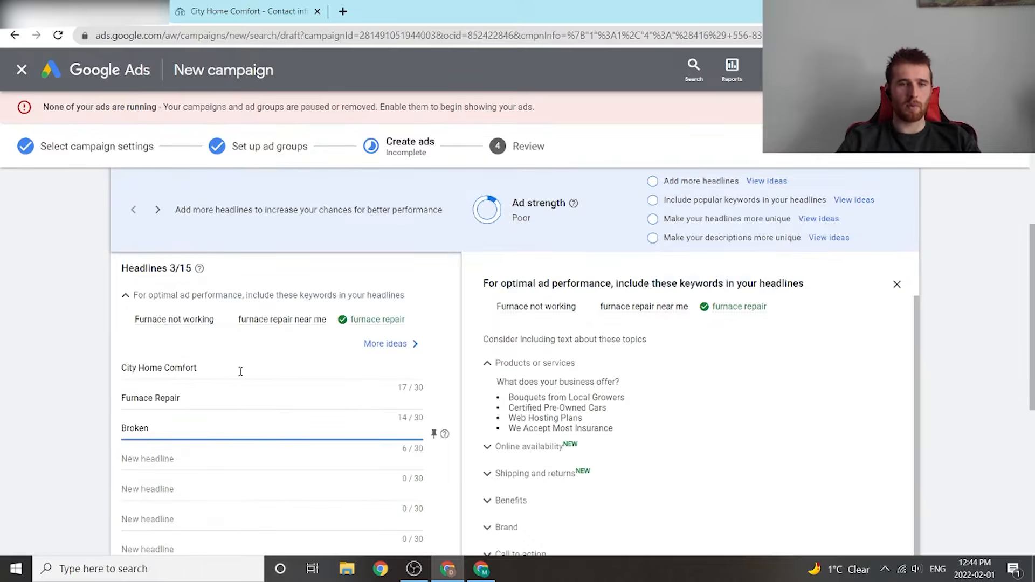
{"action": "type", "text": "fu"}
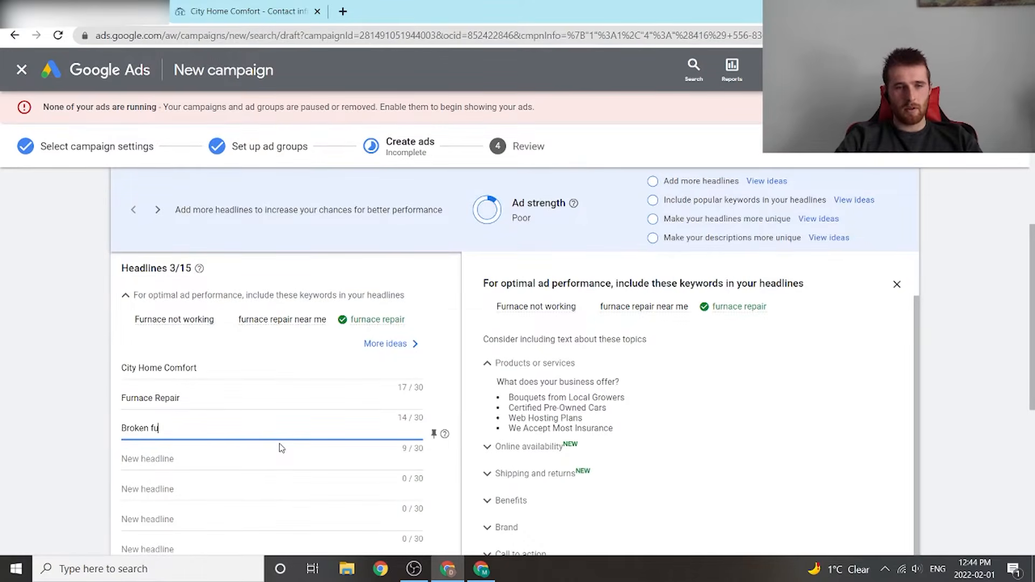
{"action": "type", "text": "rancnace"}
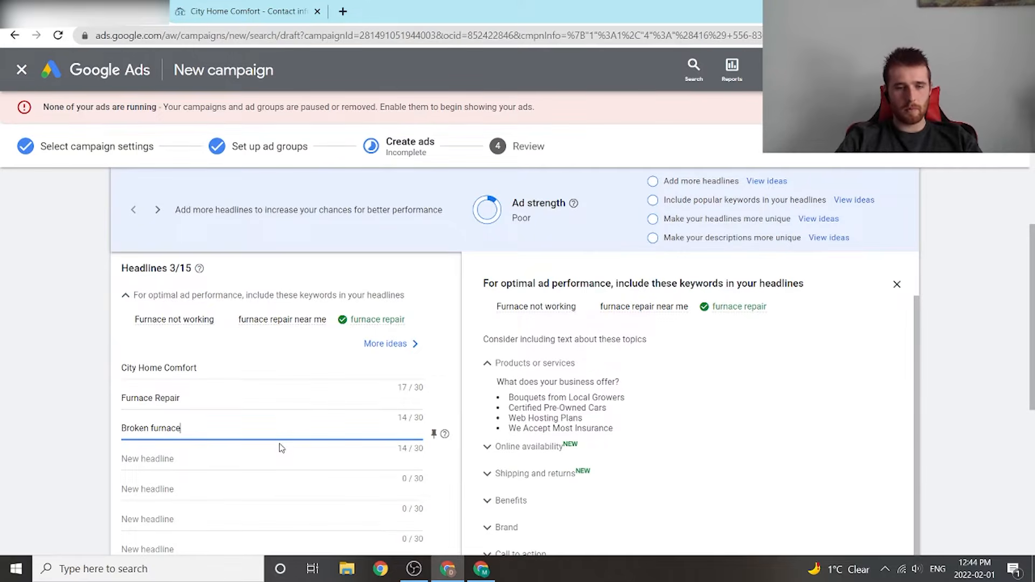
{"action": "key", "text": "Return"}
{"action": "key", "text": "BackSpace"}
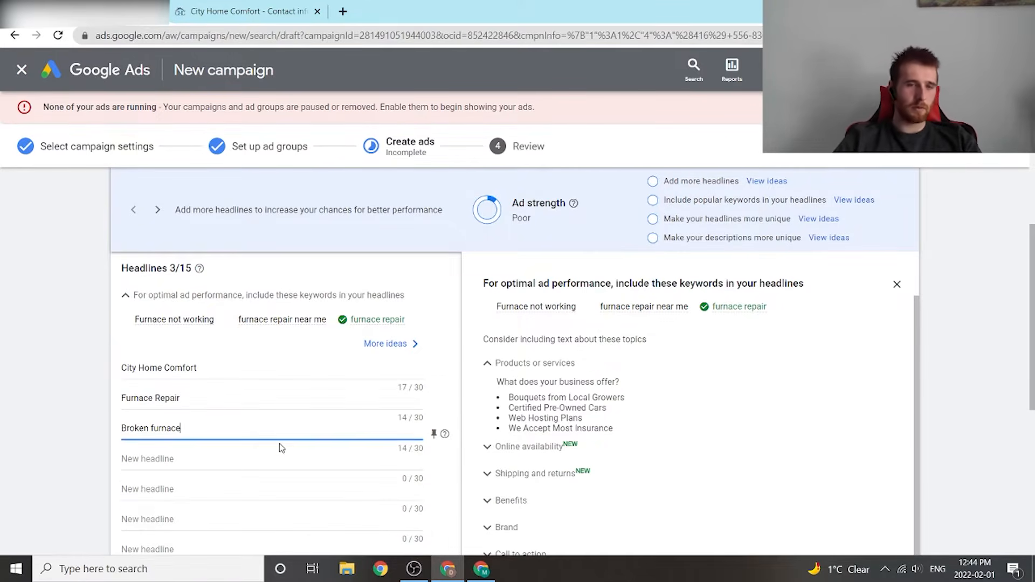
Step: Enter the placeholder text "f" as the ad's fourth, fifth and sixth headlines
{"action": "left_click", "coordinate": [270, 463]}
{"action": "type", "text": "f"}
{"action": "left_click", "coordinate": [229, 483]}
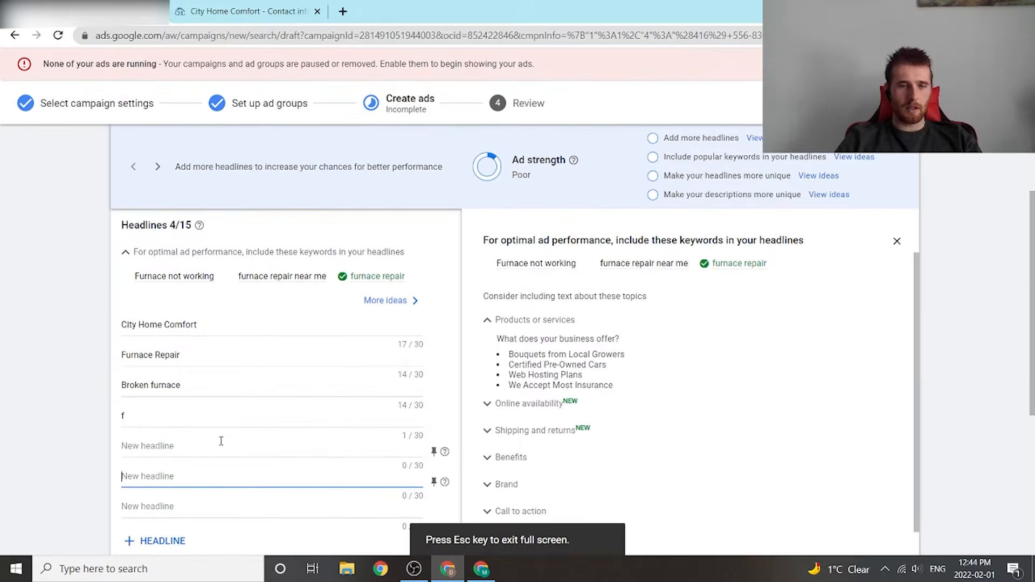
{"action": "type", "text": "f"}
{"action": "left_click", "coordinate": [222, 481]}
{"action": "type", "text": "f"}
{"action": "left_click", "coordinate": [222, 510]}
Step: Use the suggested descriptions "Furnace, Air Conditioners, and Hydronics" and "City Home Comfort Toronto is one of Toronto's leading heating and cooling companies", and try saving
{"action": "scroll", "coordinate": [223, 508], "scroll_direction": "down", "scroll_amount": 5}
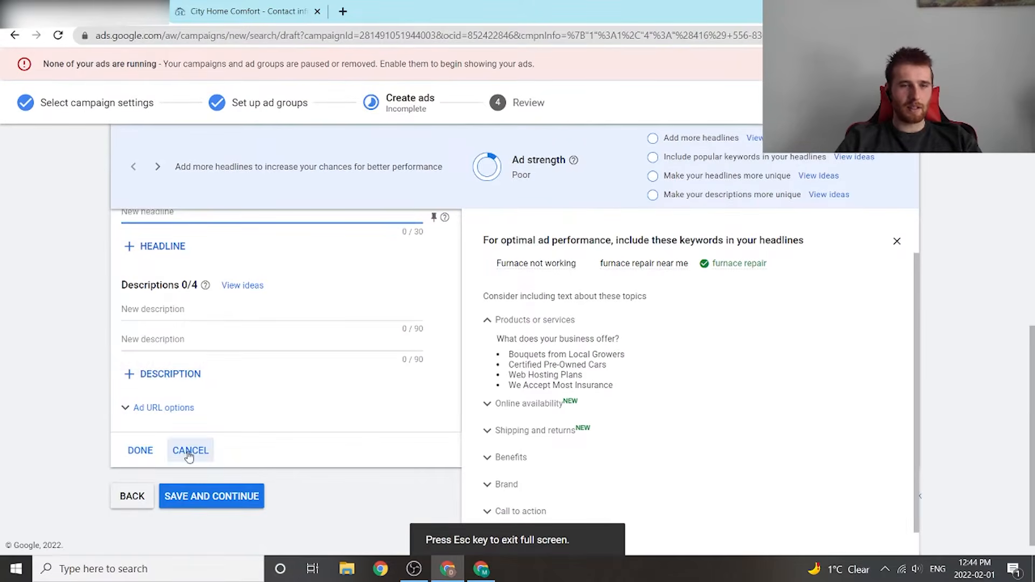
{"action": "left_click", "coordinate": [170, 383]}
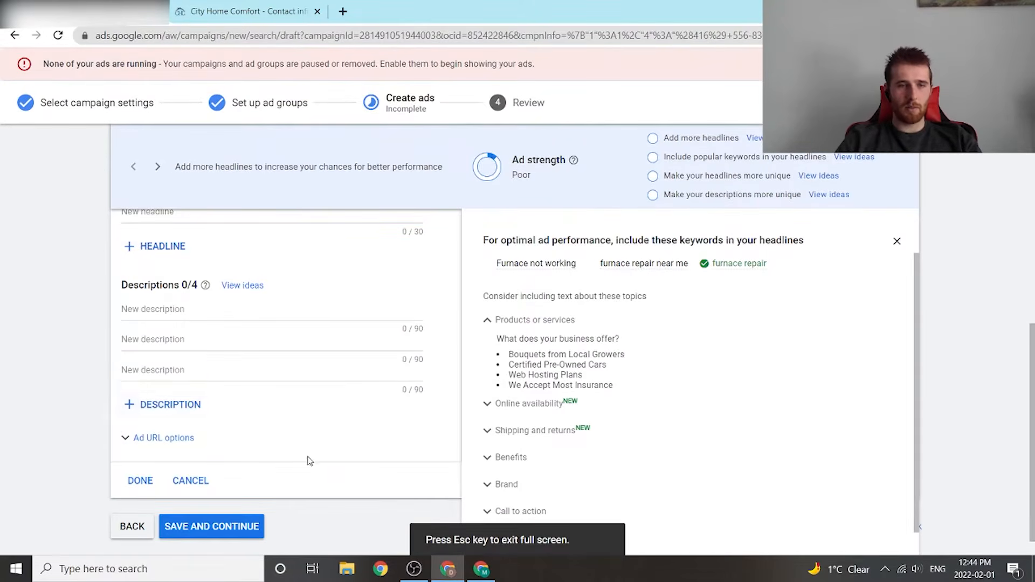
{"action": "left_click", "coordinate": [148, 312]}
{"action": "left_click", "coordinate": [207, 359]}
{"action": "left_click", "coordinate": [205, 340]}
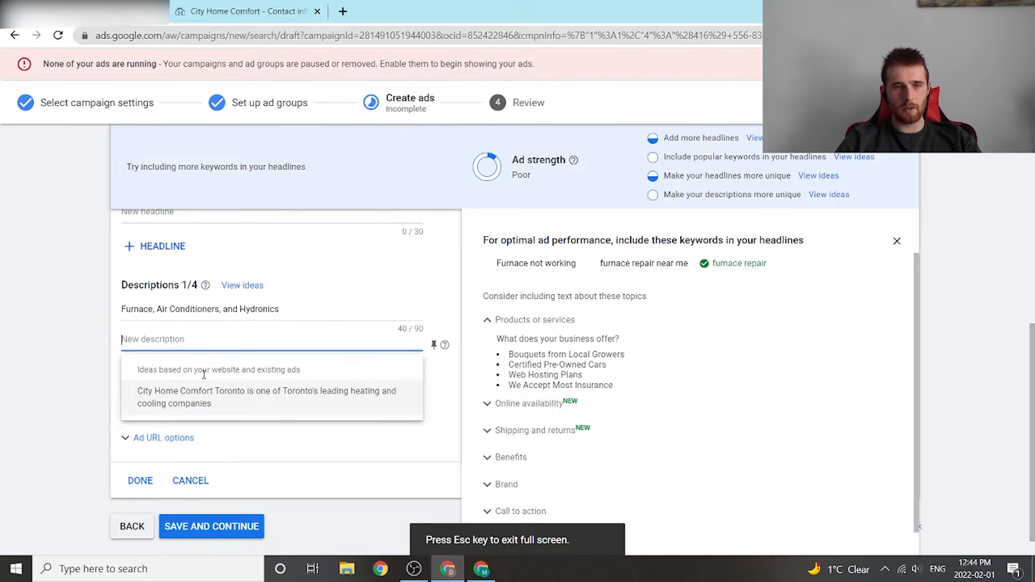
{"action": "left_click", "coordinate": [208, 393]}
{"action": "left_click", "coordinate": [236, 538]}
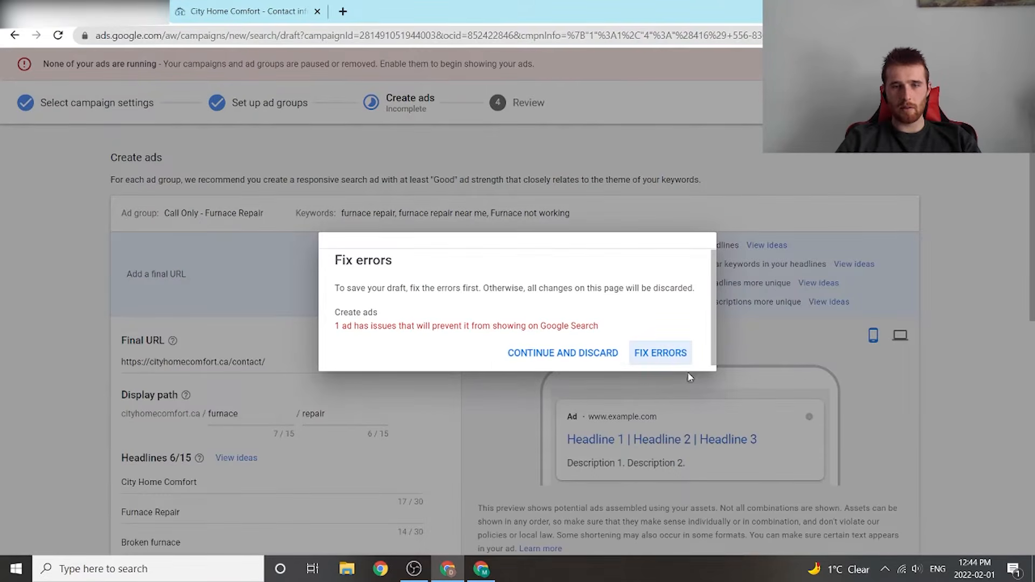
Step: Return to fixing the ad's errors and replace the fifth headline with "New Installation Estimate"
{"action": "left_click", "coordinate": [660, 353]}
{"action": "scroll", "coordinate": [378, 332], "scroll_direction": "down", "scroll_amount": 3}
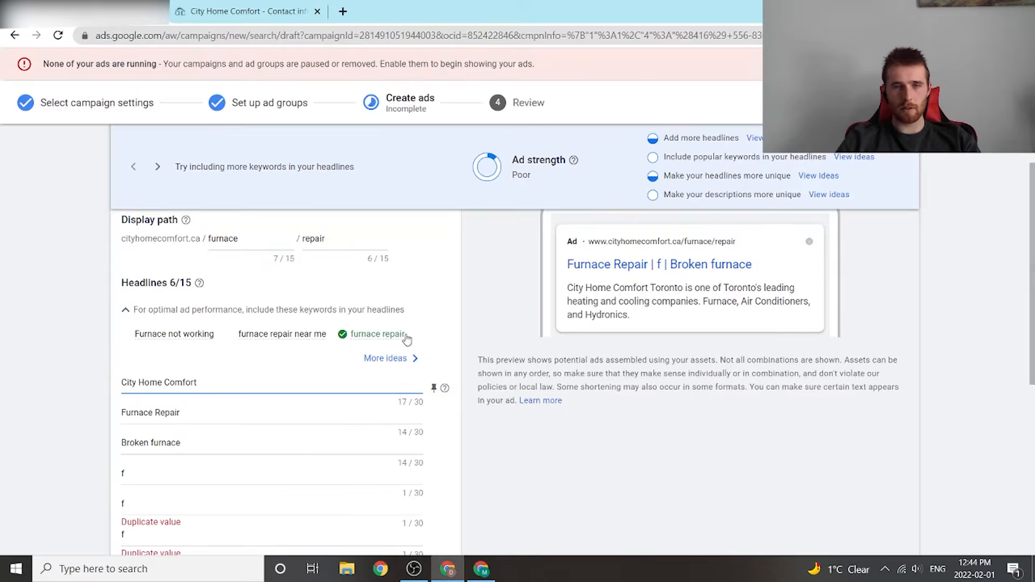
{"action": "scroll", "coordinate": [248, 316], "scroll_direction": "down", "scroll_amount": 3}
{"action": "left_click", "coordinate": [145, 335]}
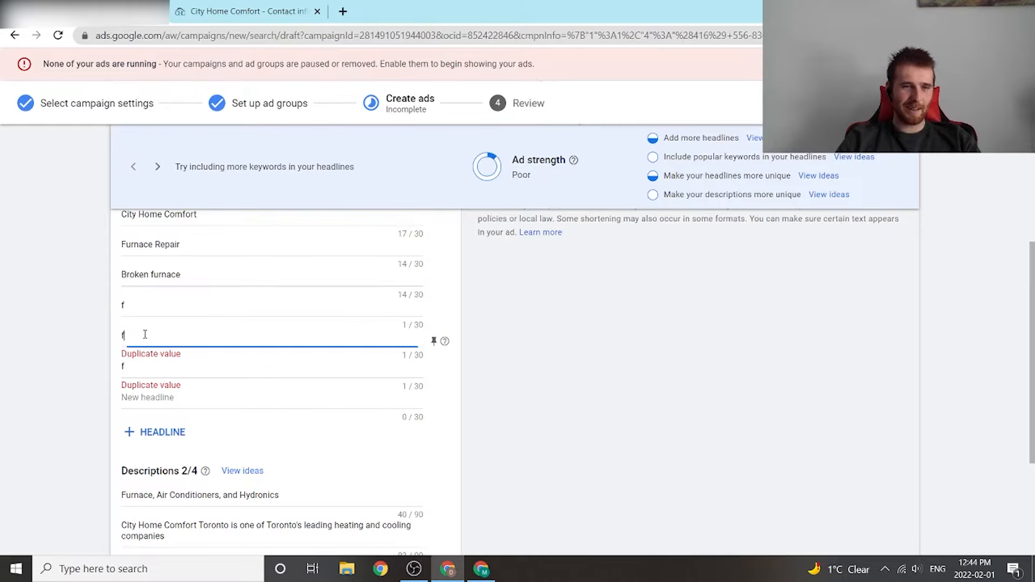
{"action": "key", "text": "BackSpace"}
{"action": "type", "text": "rer"}
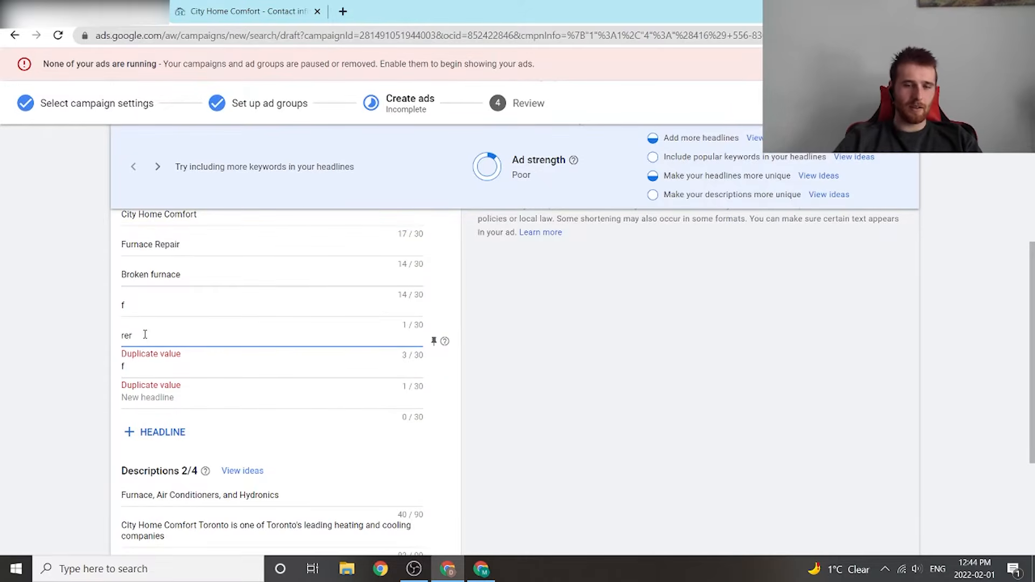
{"action": "key", "text": "BackSpace"}
{"action": "key", "text": "BackSpace"}
{"action": "key", "text": "BackSpace"}
{"action": "type", "text": "ew Installation Estimate"}
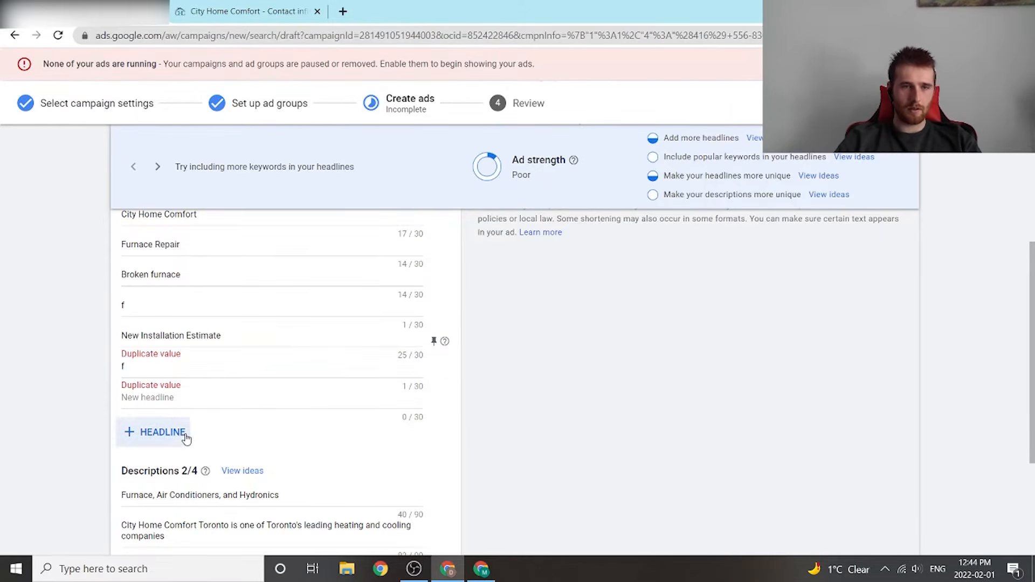
Step: Set the sixth and seventh headlines to the suggestions "Online estimations available" and "Installation service available"
{"action": "left_click", "coordinate": [172, 364]}
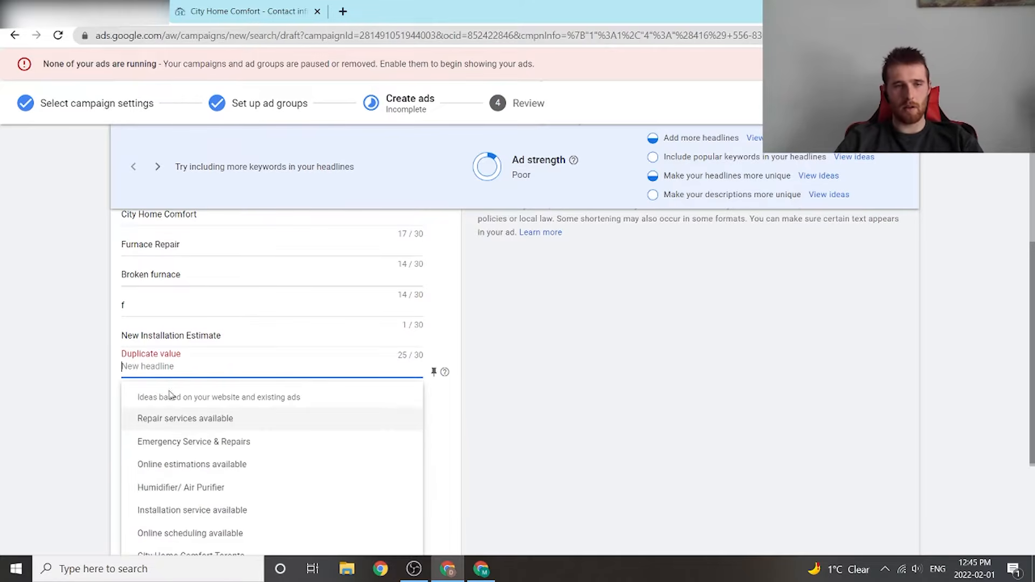
{"action": "left_click", "coordinate": [170, 464]}
{"action": "left_click", "coordinate": [176, 400]}
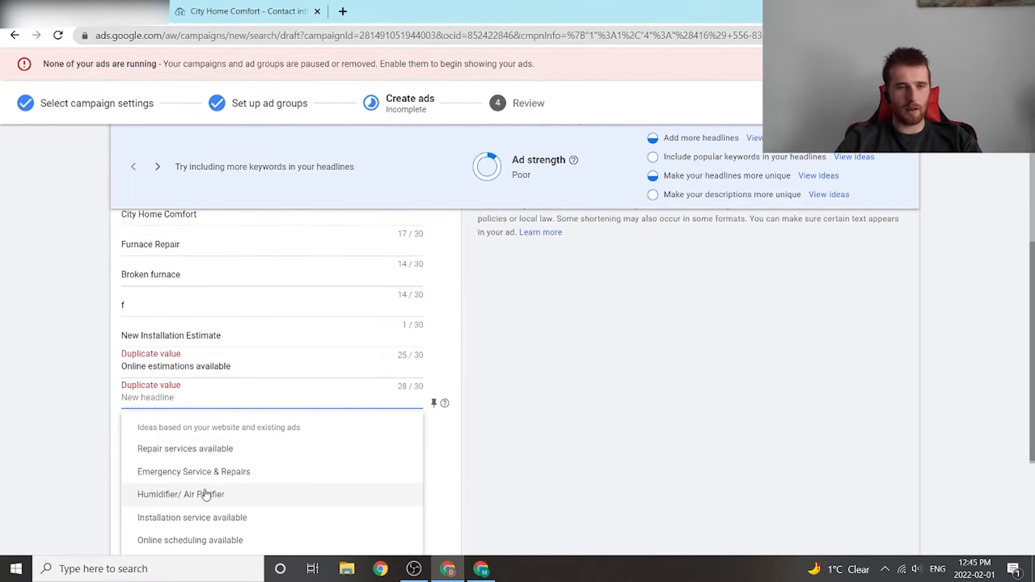
{"action": "left_click", "coordinate": [208, 521]}
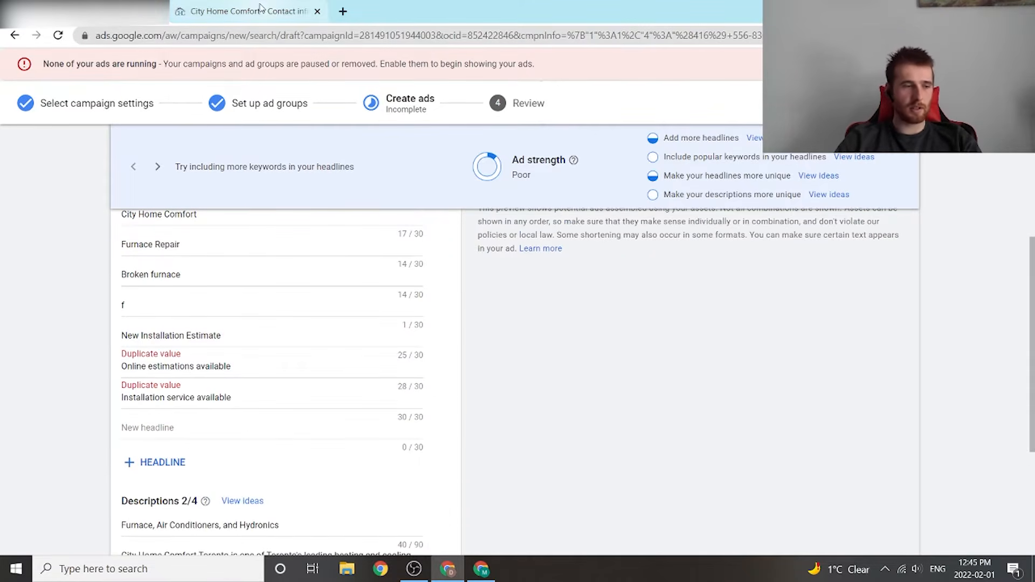
Step: Save the ad, glance over the company's contact page, and publish the campaign
{"action": "scroll", "coordinate": [246, 335], "scroll_direction": "down", "scroll_amount": 3}
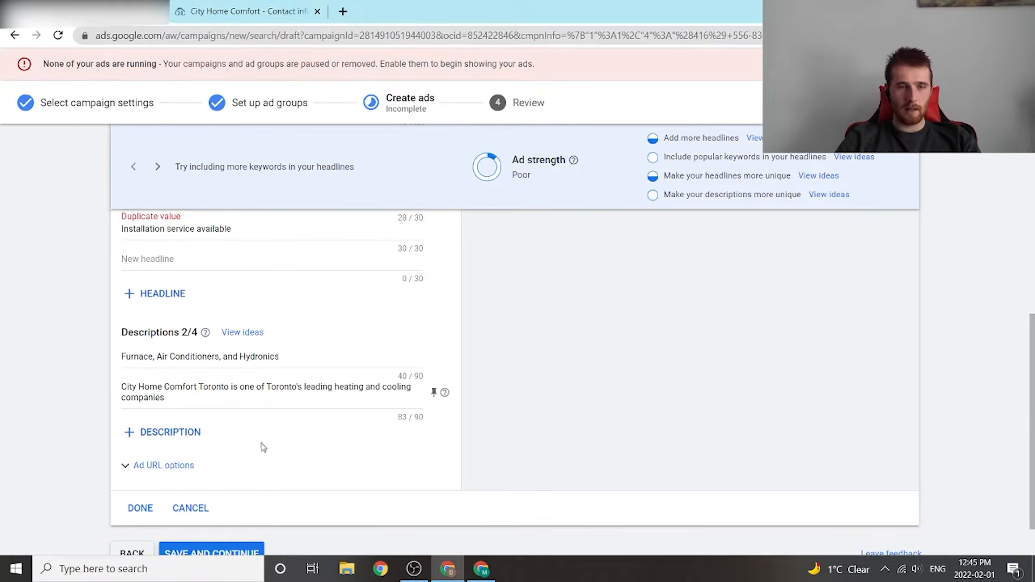
{"action": "scroll", "coordinate": [194, 421], "scroll_direction": "down", "scroll_amount": 1}
{"action": "left_click", "coordinate": [210, 493]}
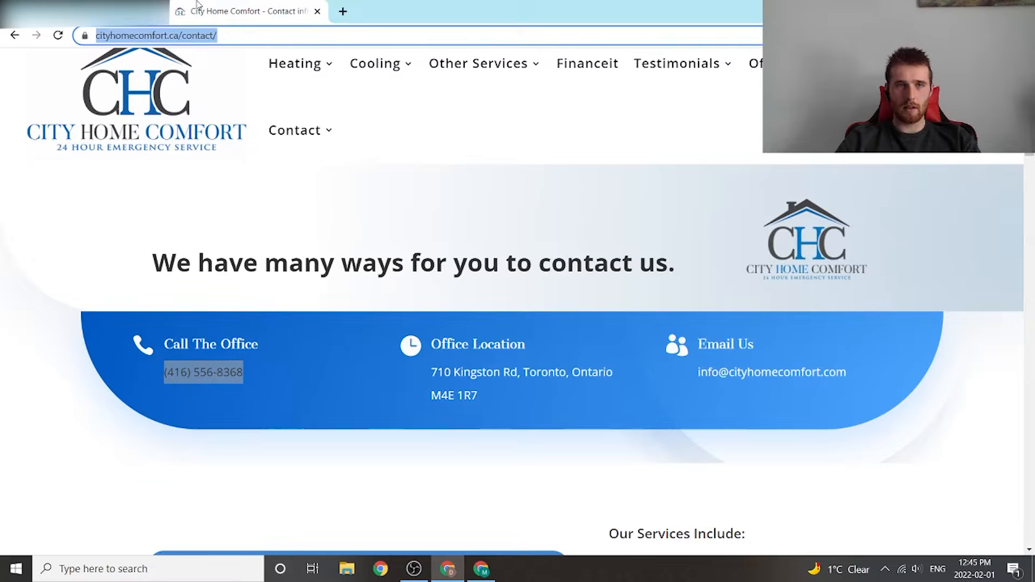
{"action": "scroll", "coordinate": [377, 284], "scroll_direction": "down", "scroll_amount": 14}
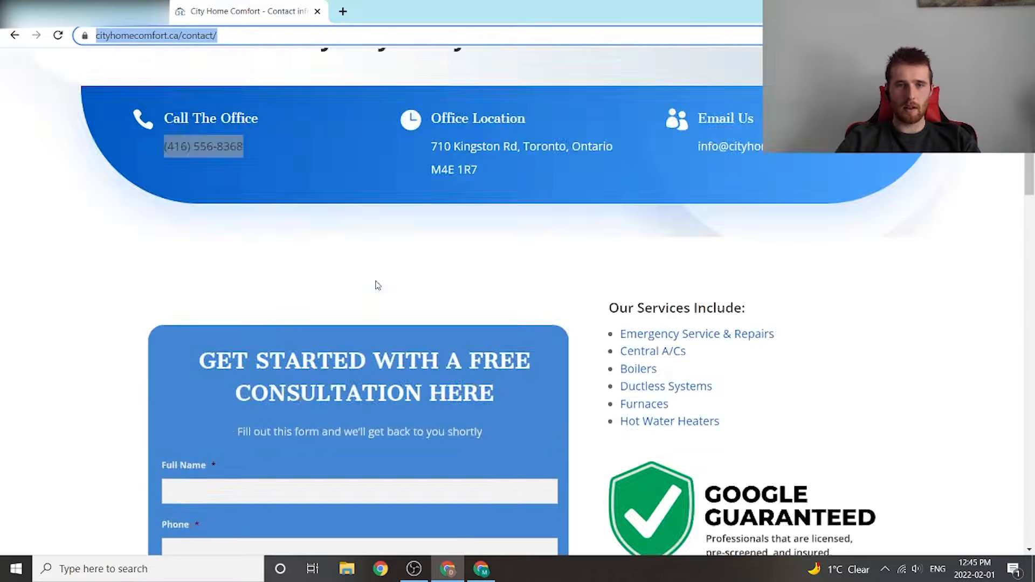
{"action": "scroll", "coordinate": [359, 280], "scroll_direction": "up", "scroll_amount": 14}
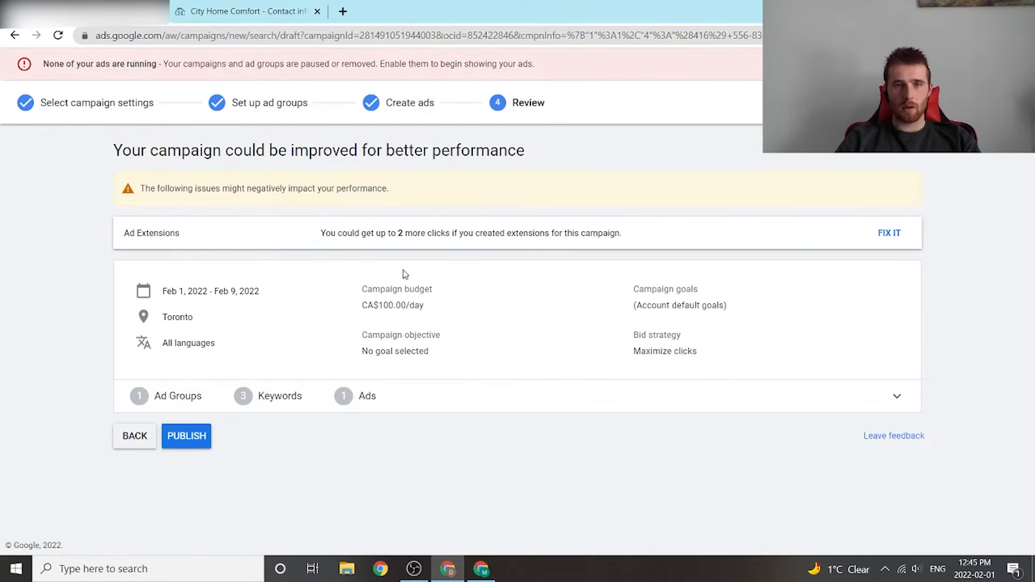
{"action": "left_click", "coordinate": [200, 443]}
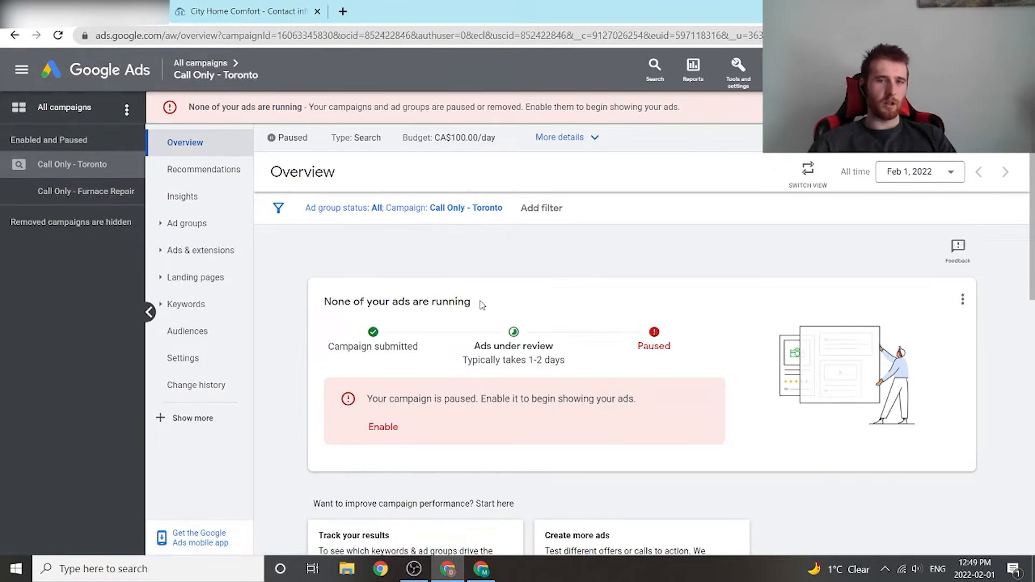
Step: Examine the published campaign's review status, expected review time and improvement suggestions in its overview
{"action": "left_click_drag", "start_coordinate": [534, 361], "coordinate": [566, 370]}
{"action": "left_click", "coordinate": [456, 361]}
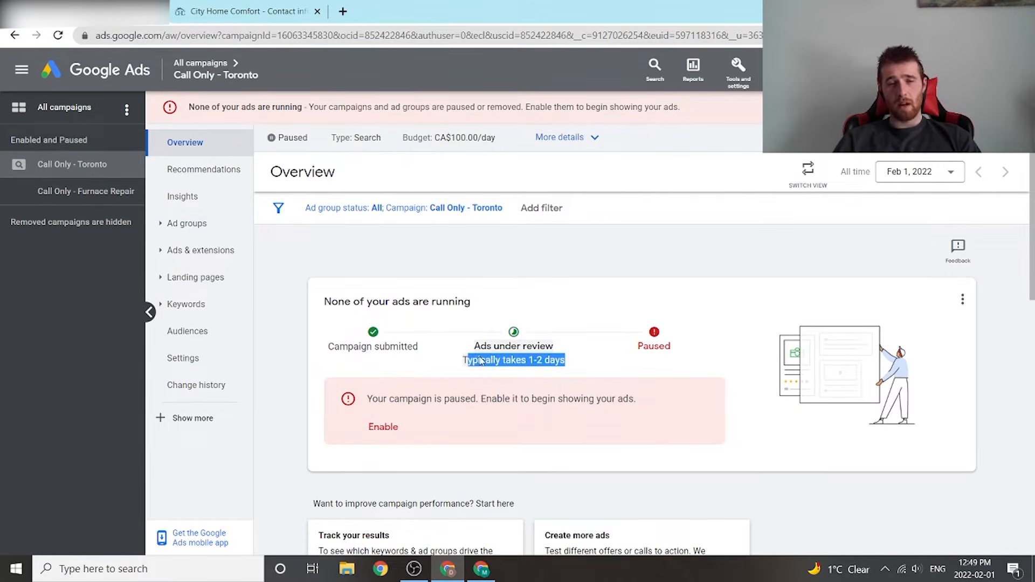
{"action": "left_click", "coordinate": [463, 363]}
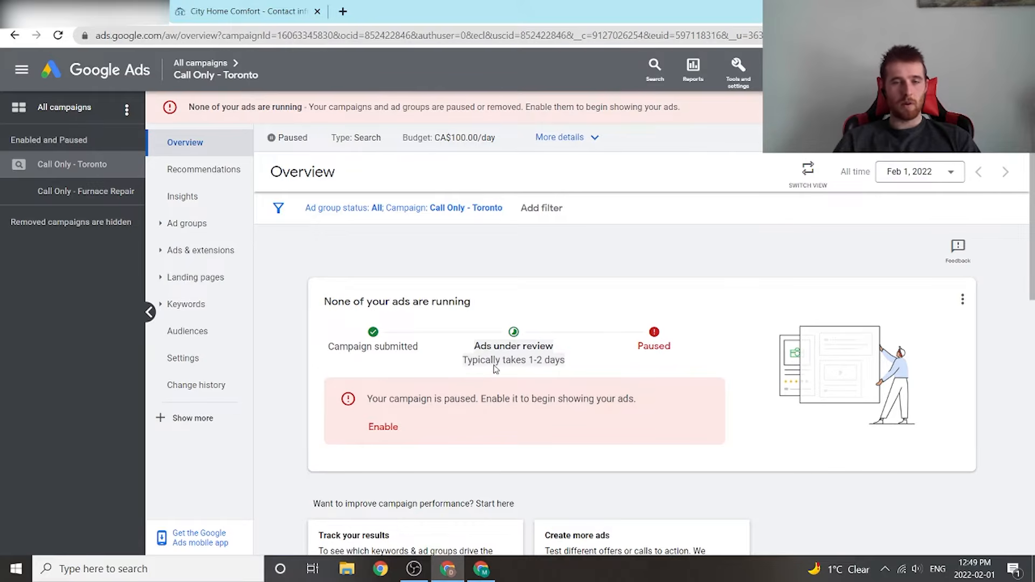
{"action": "scroll", "coordinate": [568, 334], "scroll_direction": "down", "scroll_amount": 1}
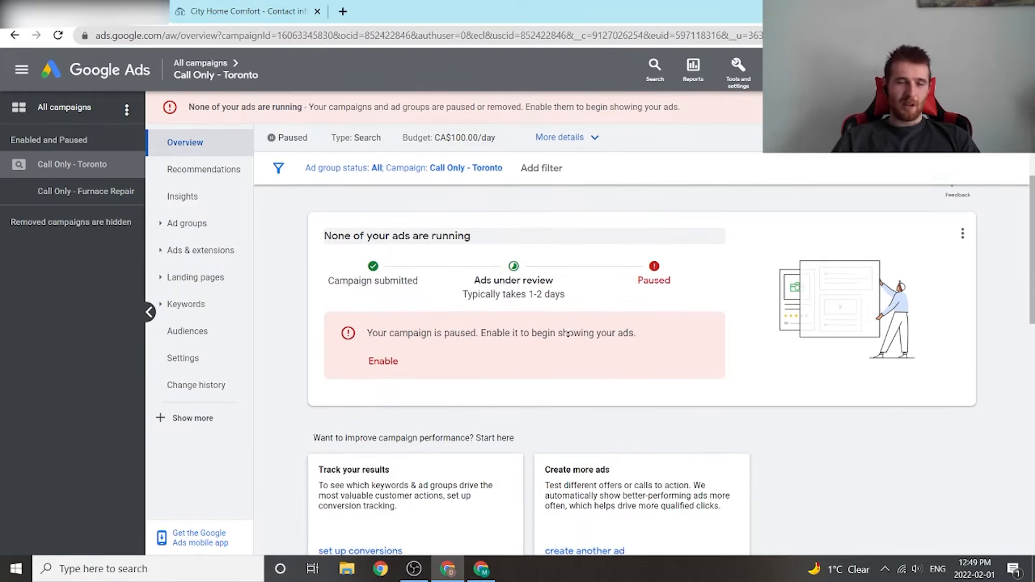
{"action": "scroll", "coordinate": [568, 334], "scroll_direction": "down", "scroll_amount": 4}
{"action": "scroll", "coordinate": [575, 376], "scroll_direction": "up", "scroll_amount": 5}
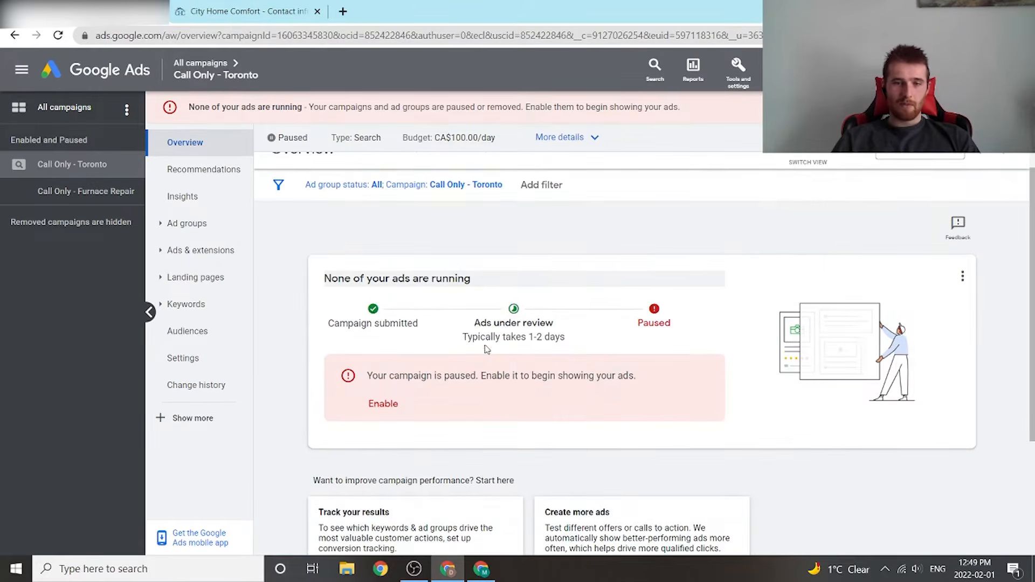
{"action": "left_click_drag", "start_coordinate": [486, 350], "coordinate": [538, 338]}
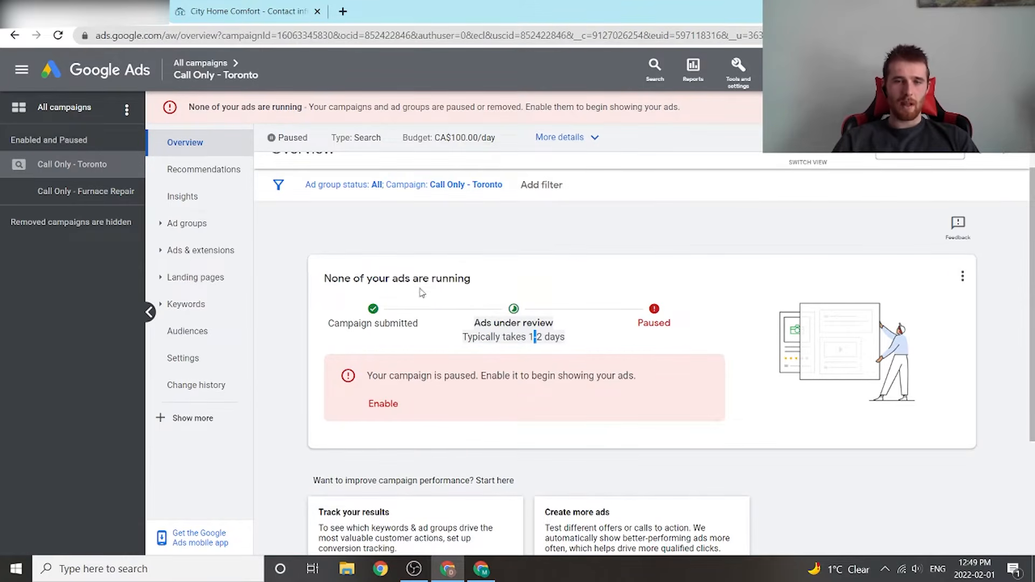
{"action": "left_click", "coordinate": [315, 231]}
{"action": "scroll", "coordinate": [419, 279], "scroll_direction": "up", "scroll_amount": 1}
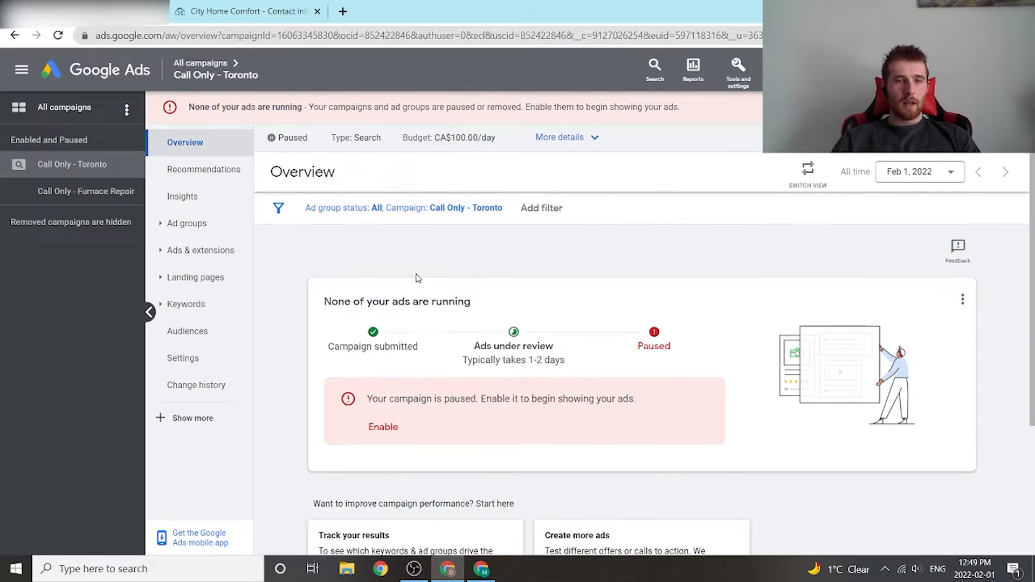
Step: Open the Call Only - Toronto campaign's ads and pause the responsive search ad
{"action": "left_click", "coordinate": [201, 224]}
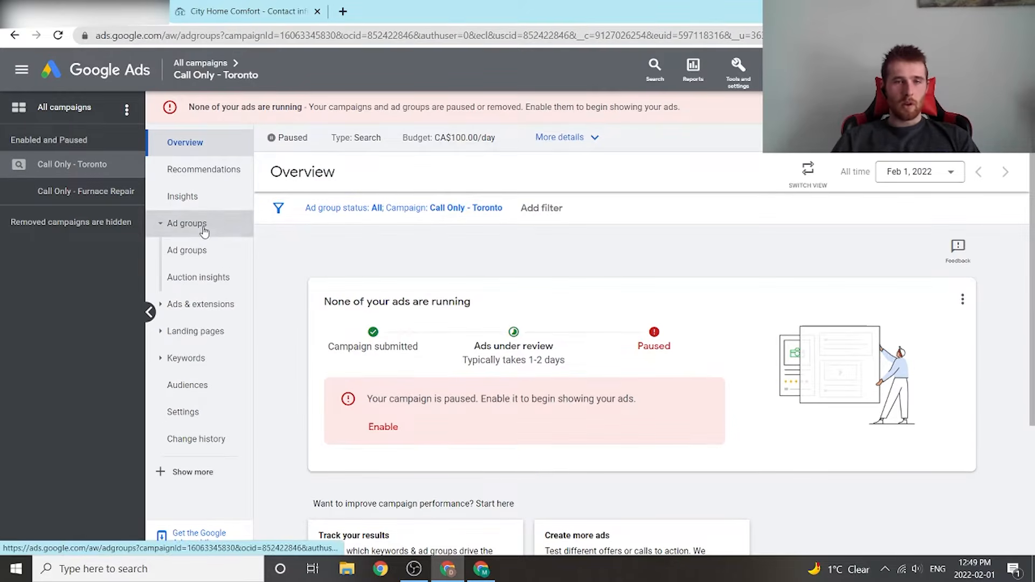
{"action": "left_click", "coordinate": [200, 304]}
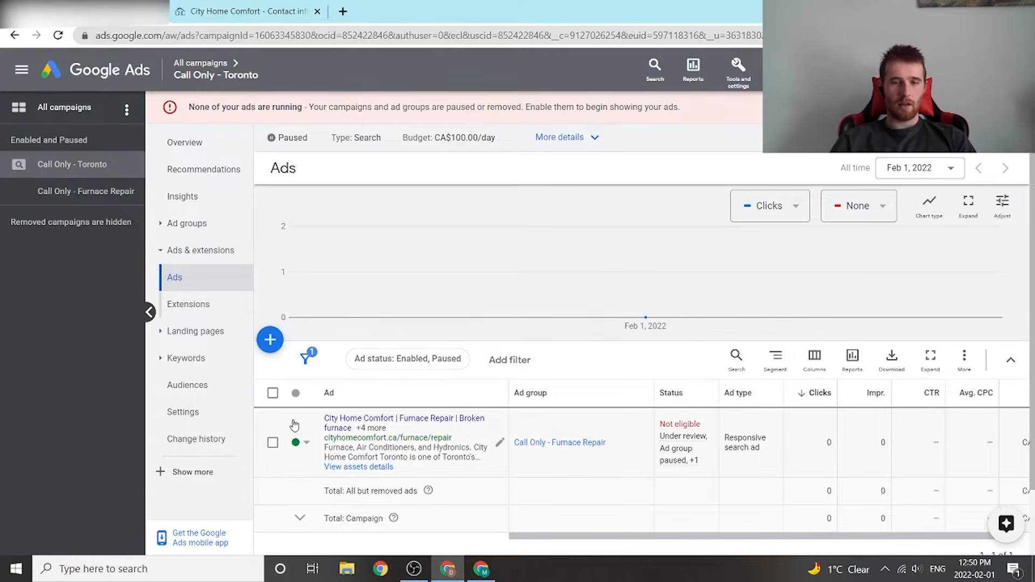
{"action": "left_click", "coordinate": [307, 442]}
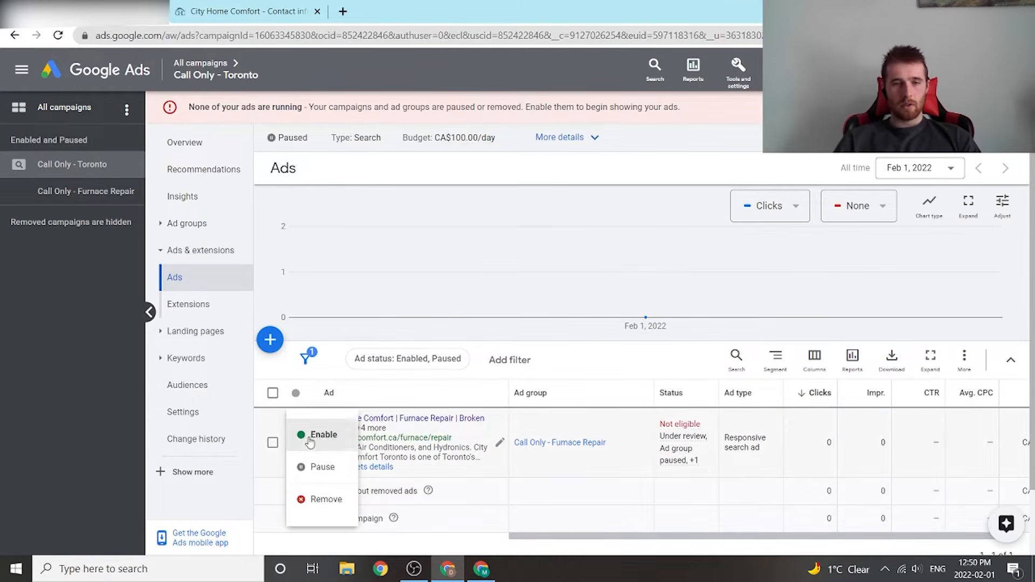
{"action": "left_click", "coordinate": [332, 467]}
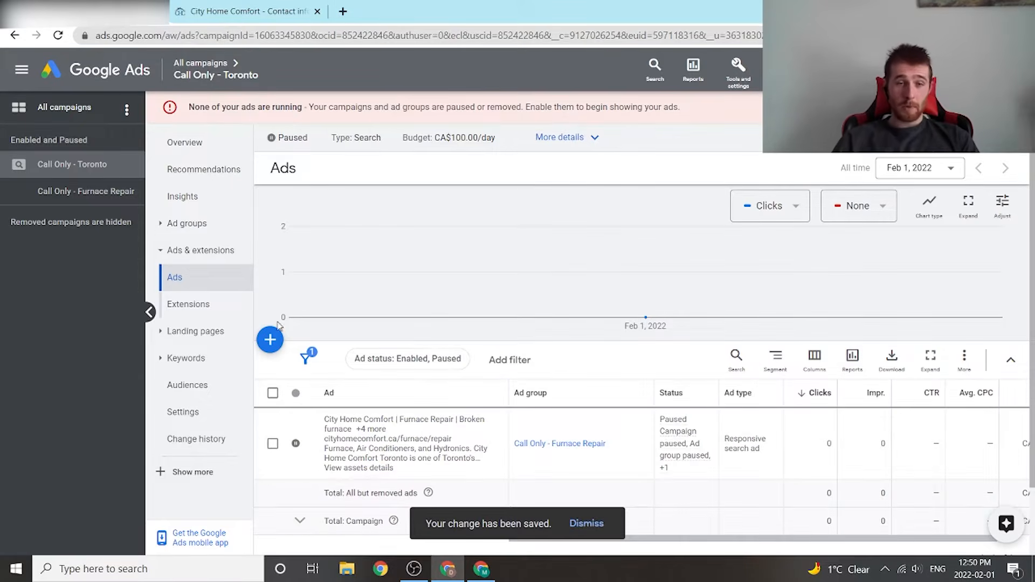
Step: Start a new call ad in the "Call Only - Furnace Repair" ad group
{"action": "left_click", "coordinate": [273, 339]}
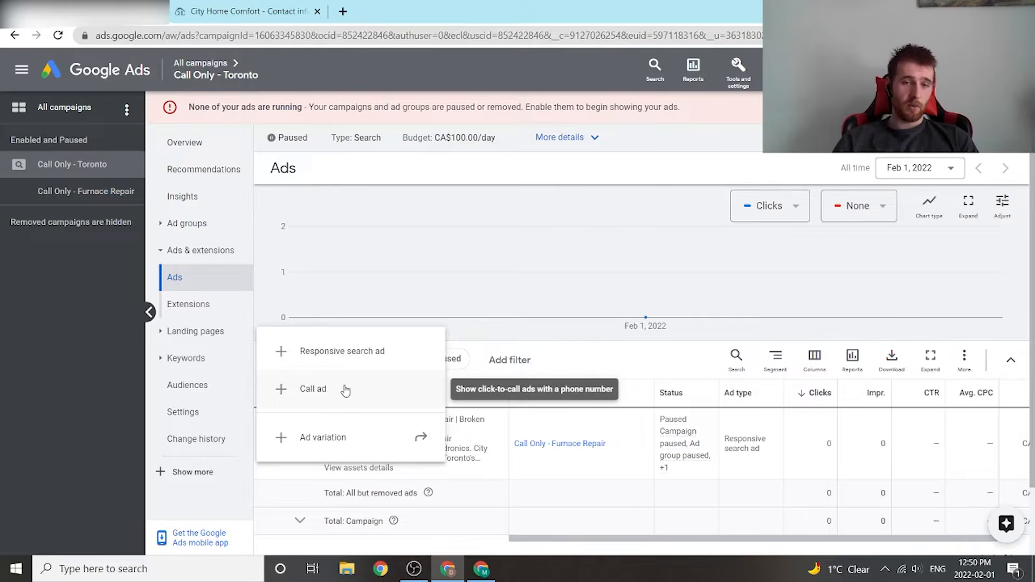
{"action": "left_click", "coordinate": [346, 391]}
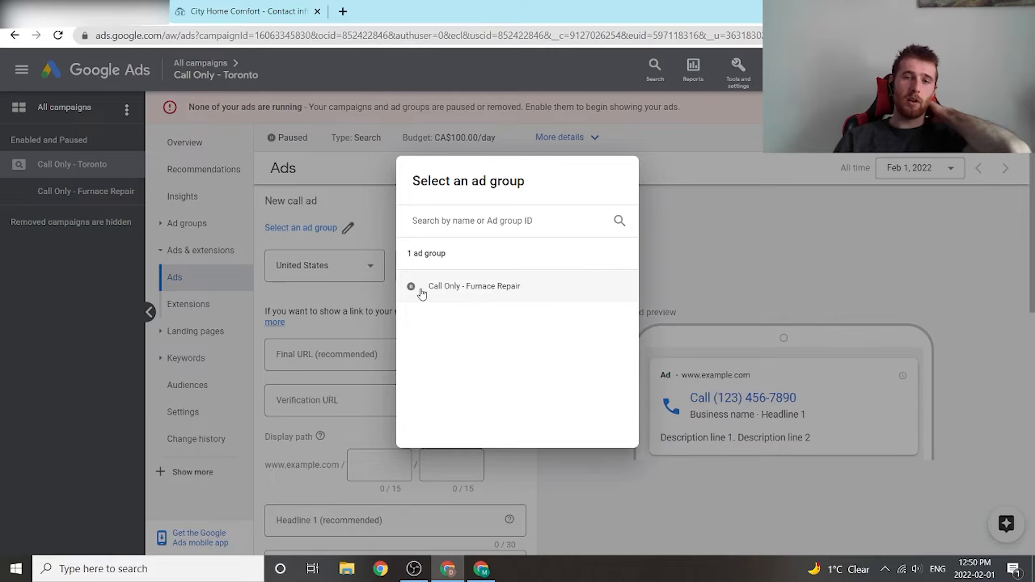
{"action": "left_click", "coordinate": [457, 298]}
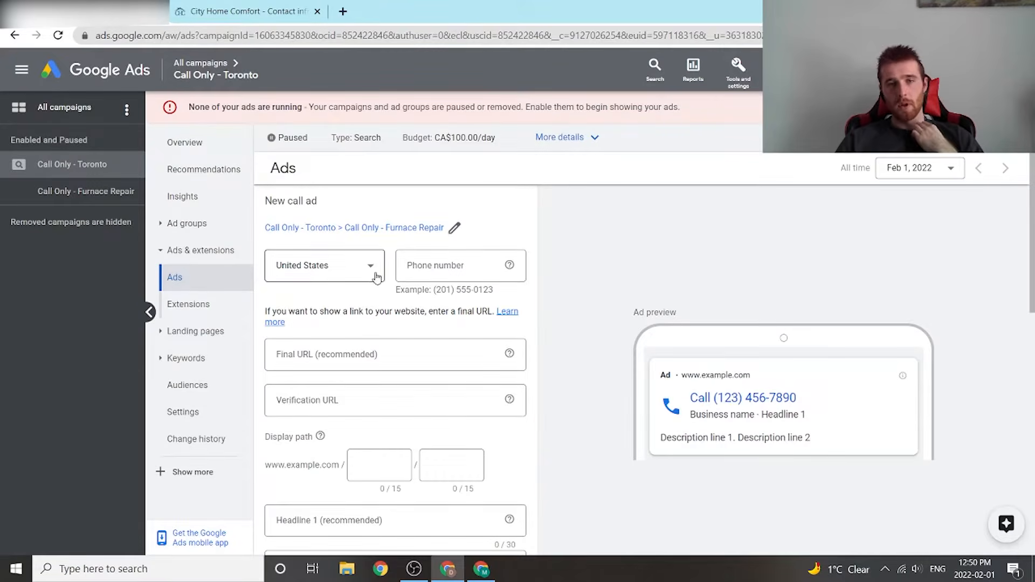
Step: Set the call ad's phone number country to Canada
{"action": "left_click", "coordinate": [331, 267]}
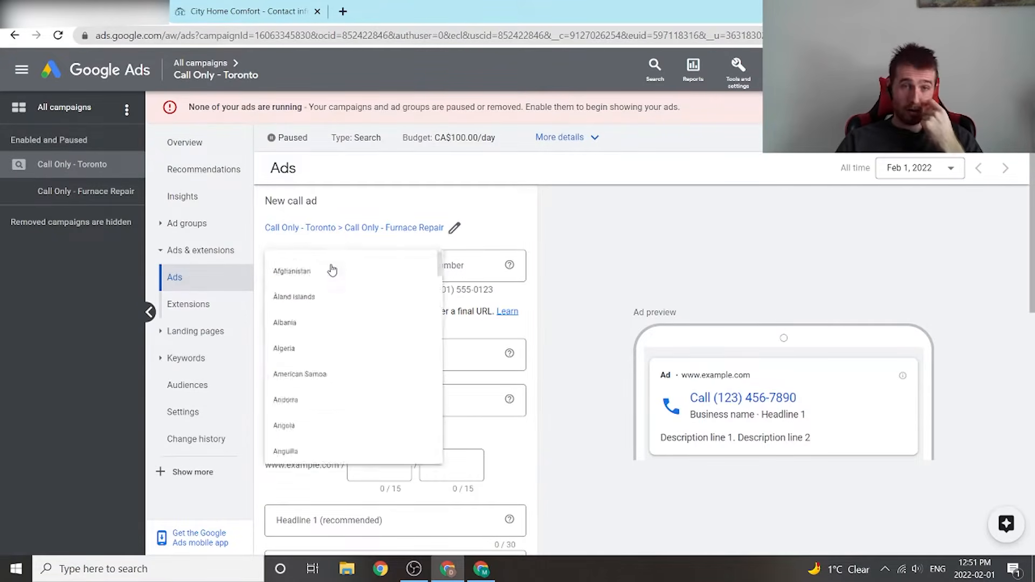
{"action": "key", "text": "c"}
{"action": "left_click", "coordinate": [347, 334]}
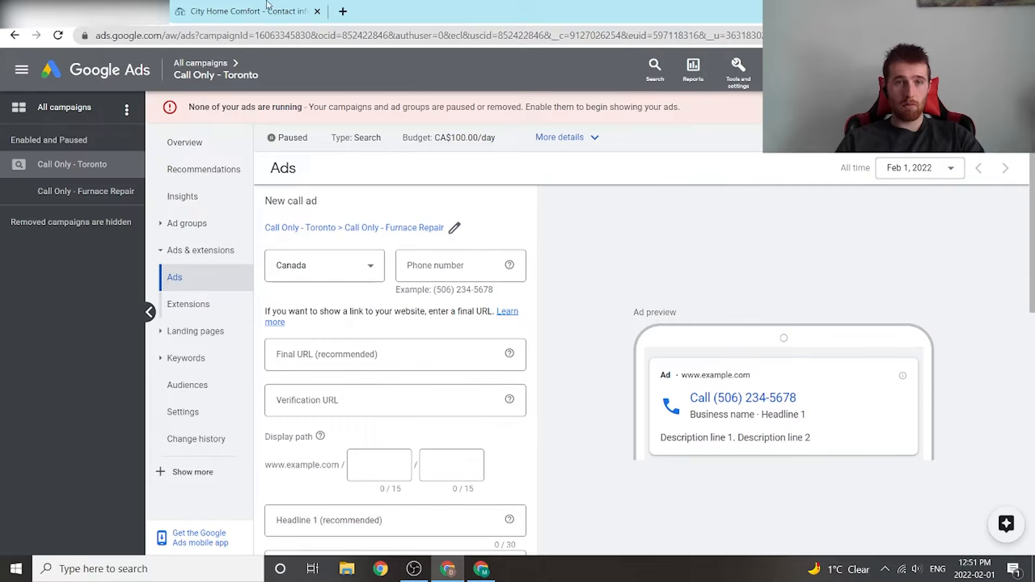
Step: Copy the office phone number from the company's contact page into the call ad's phone number field
{"action": "key", "text": "ctrl+Tab"}
{"action": "right_click", "coordinate": [192, 373]}
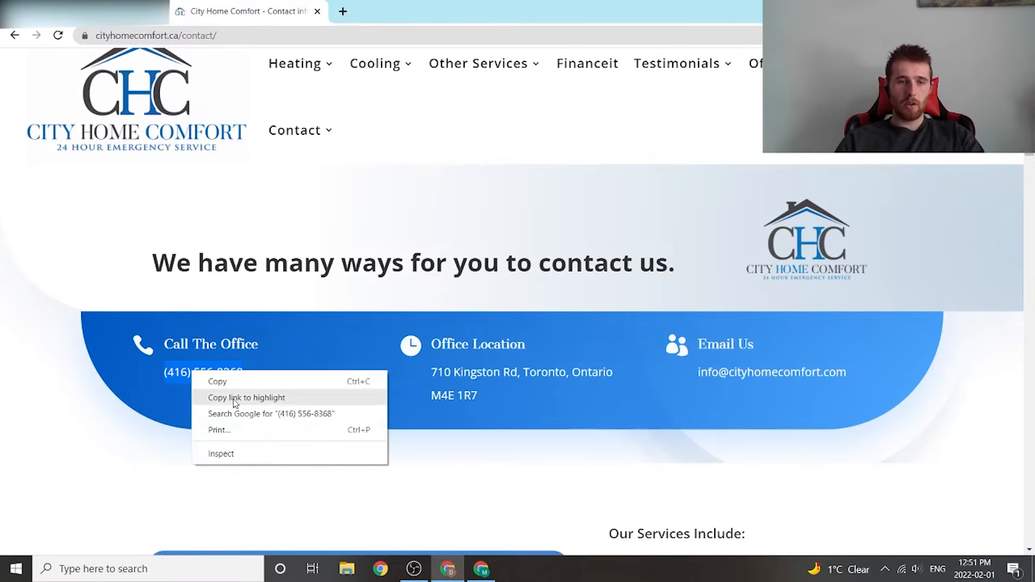
{"action": "left_click", "coordinate": [224, 378]}
{"action": "key", "text": "ctrl+Tab"}
{"action": "left_click", "coordinate": [437, 277]}
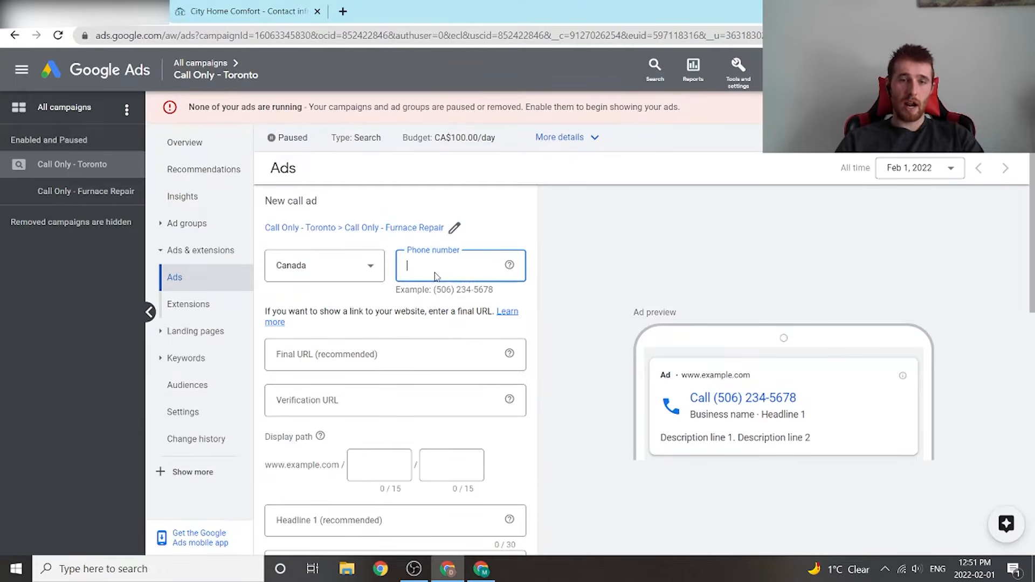
{"action": "key", "text": "ctrl+v"}
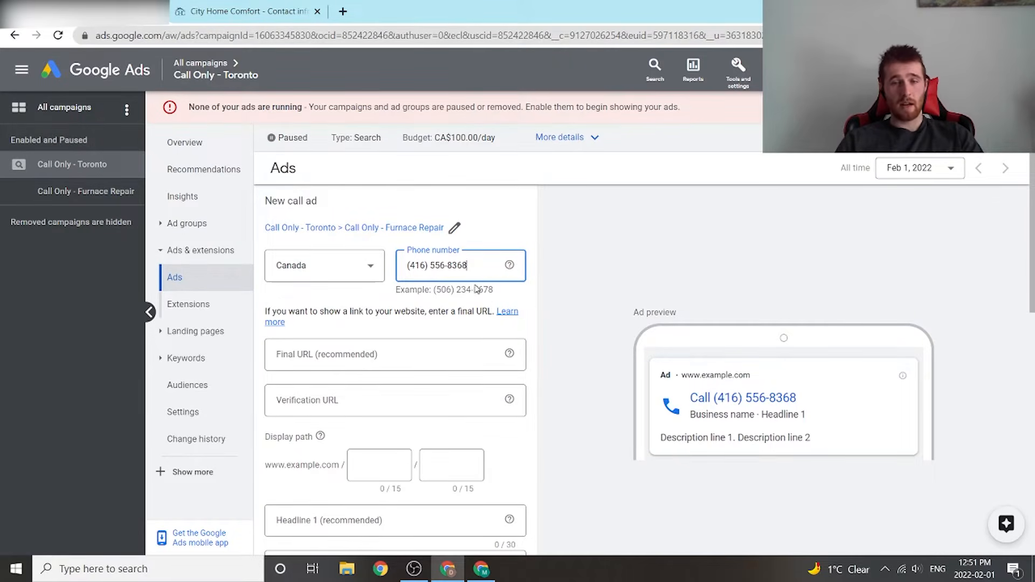
{"action": "left_click", "coordinate": [594, 279]}
{"action": "scroll", "coordinate": [593, 286], "scroll_direction": "down", "scroll_amount": 2}
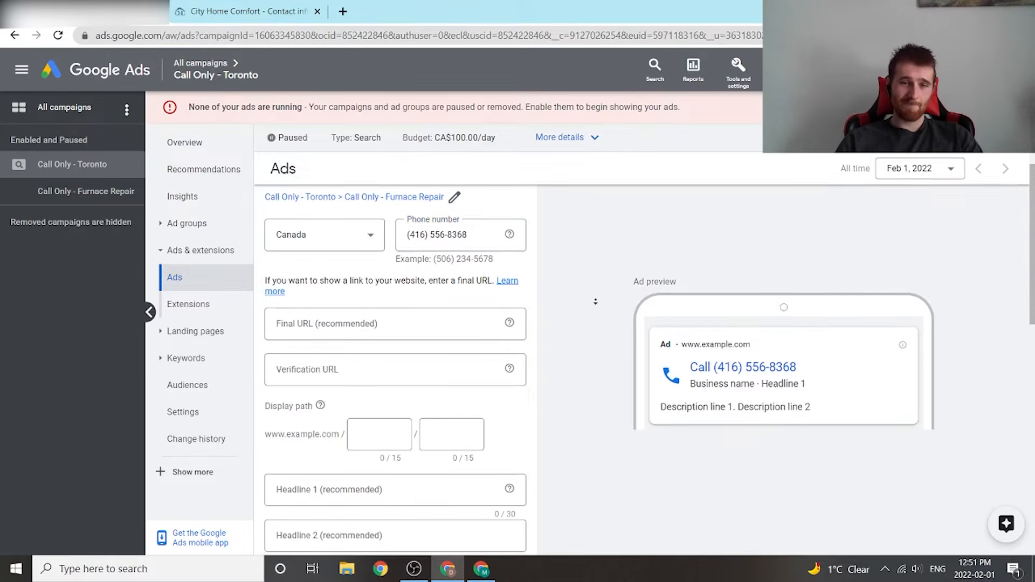
{"action": "scroll", "coordinate": [571, 275], "scroll_direction": "up", "scroll_amount": 1}
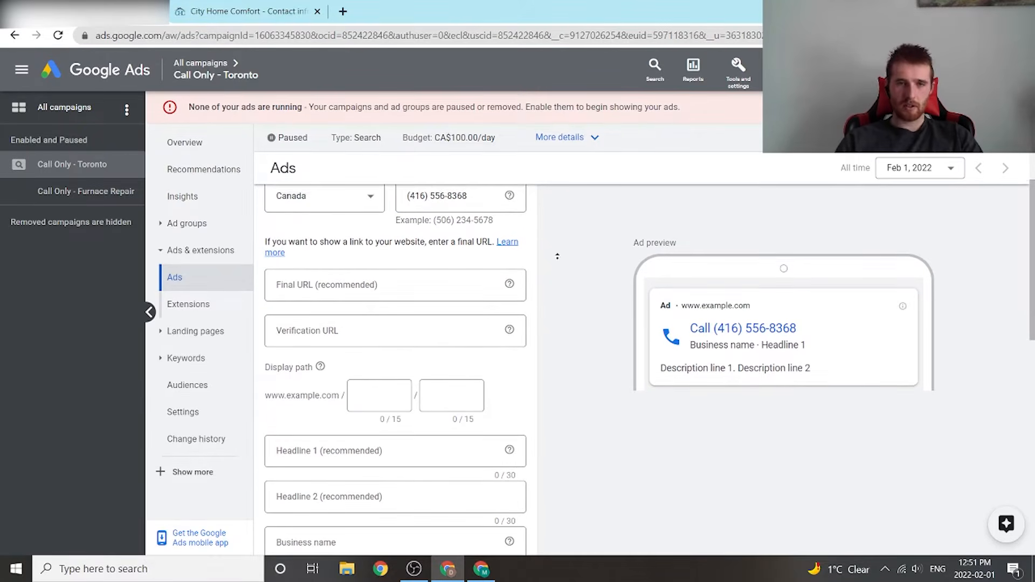
{"action": "left_click", "coordinate": [245, 5]}
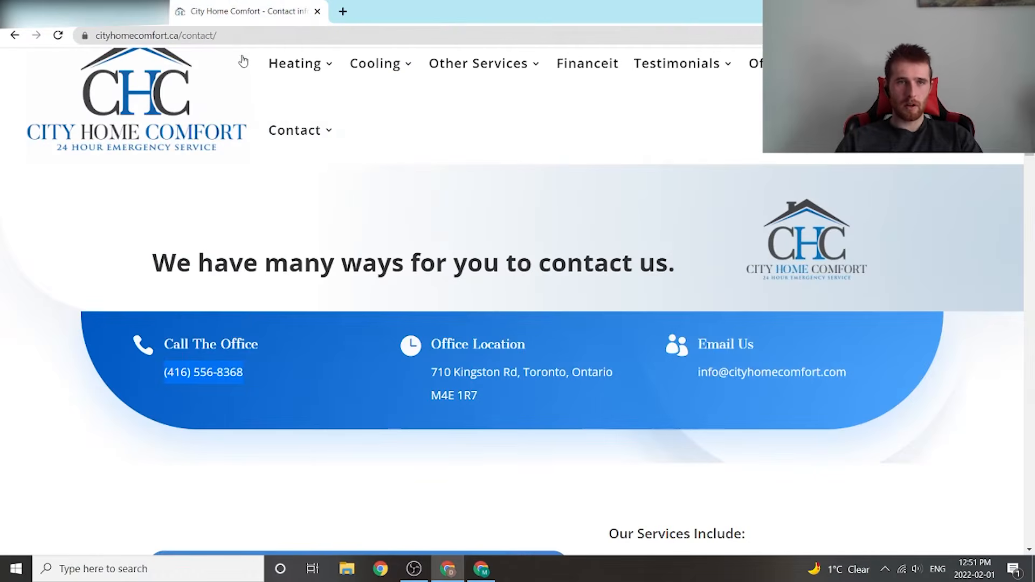
{"action": "left_click", "coordinate": [237, 35]}
{"action": "key", "text": "ctrl+c"}
{"action": "left_click", "coordinate": [127, 10]}
{"action": "left_click", "coordinate": [377, 290]}
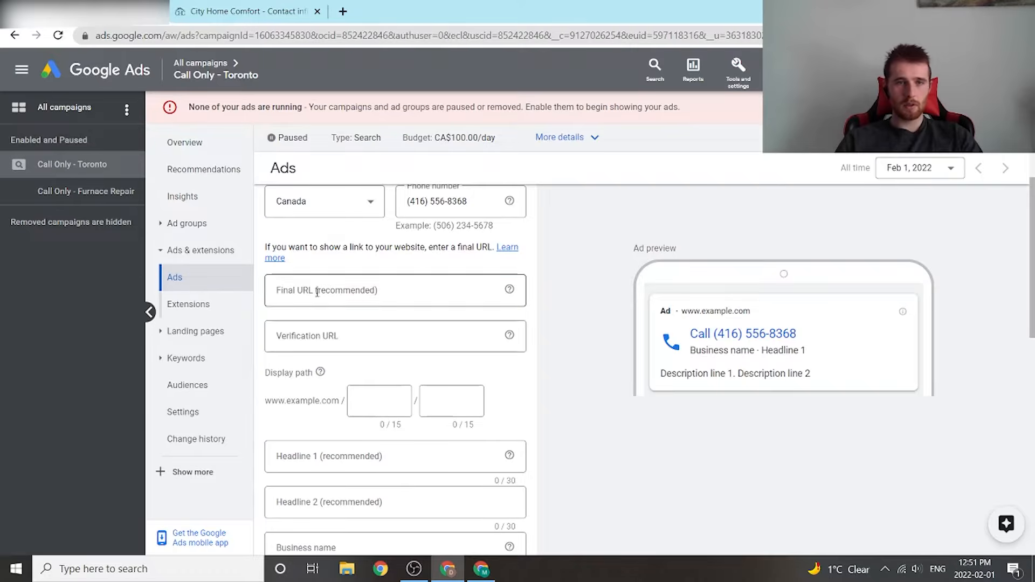
{"action": "key", "text": "ctrl+v"}
{"action": "left_click", "coordinate": [246, 11]}
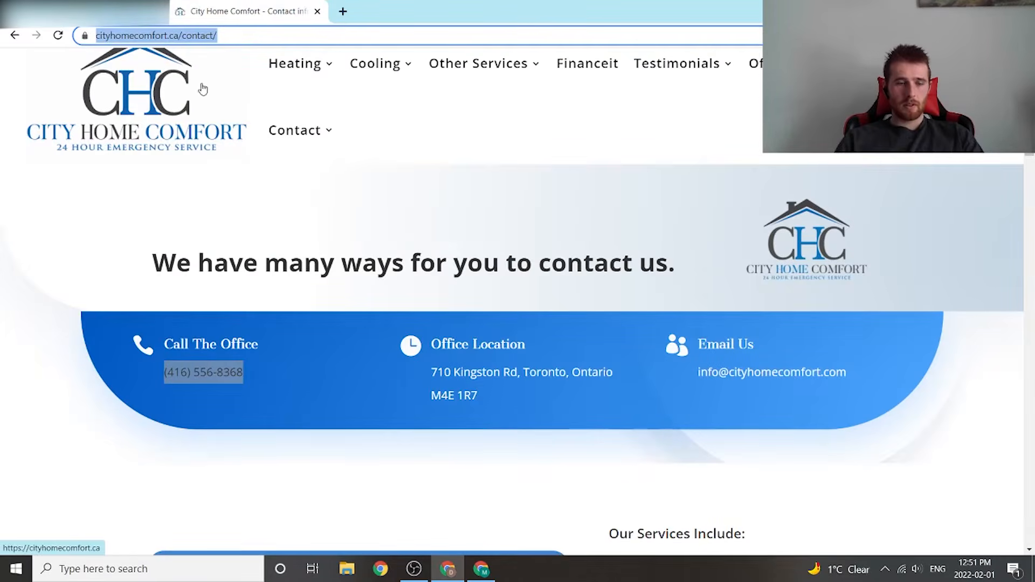
{"action": "left_click", "coordinate": [127, 11]}
{"action": "left_click", "coordinate": [450, 342]}
{"action": "key", "text": "ctrl+v"}
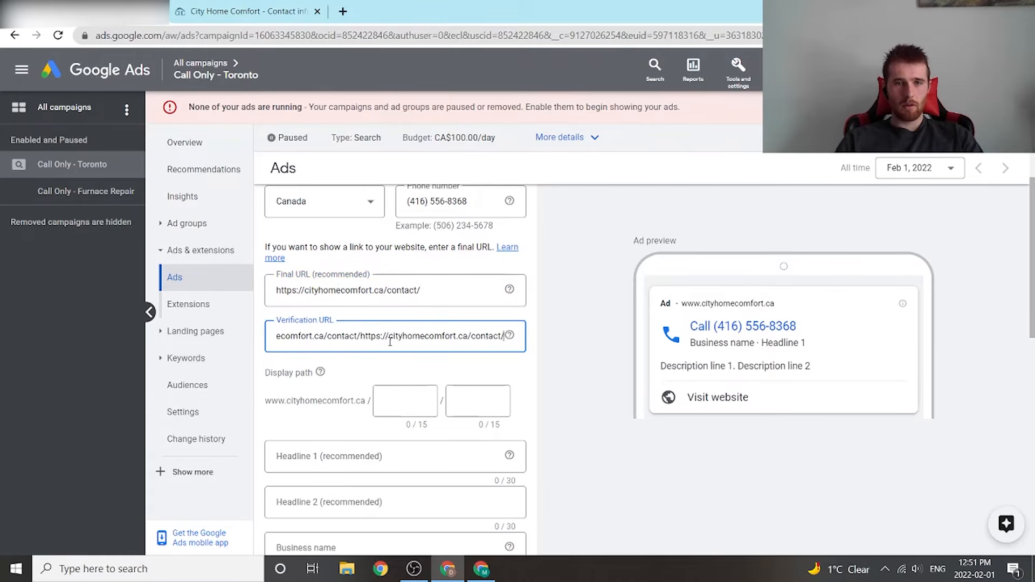
{"action": "double_click", "coordinate": [394, 337]}
{"action": "key", "text": "ctrl+a"}
{"action": "key", "text": "ctrl+v"}
Step: Set the call ad's two display path parts to "furnace" and "repair"
{"action": "left_click", "coordinate": [392, 406]}
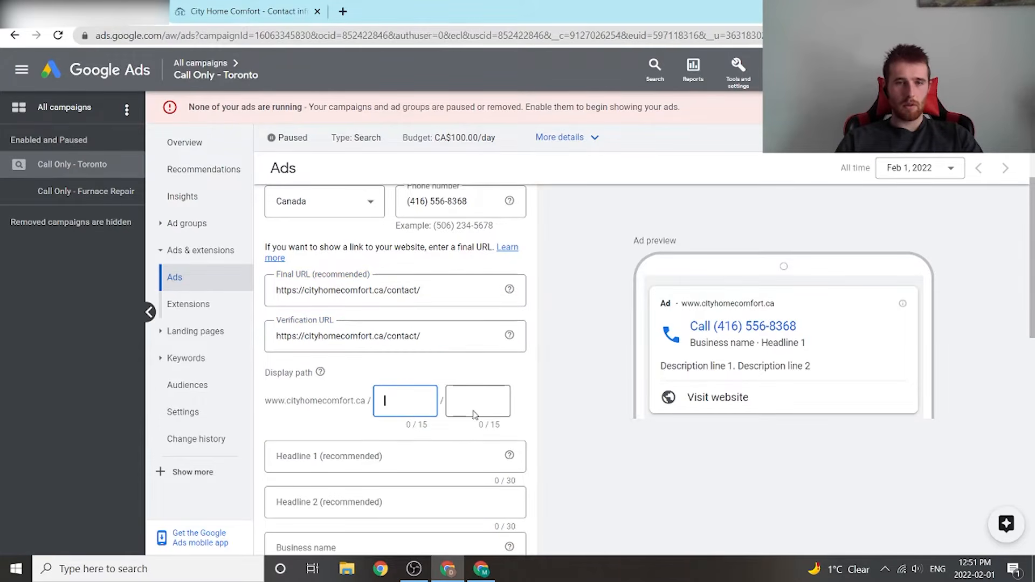
{"action": "type", "text": "furnace"}
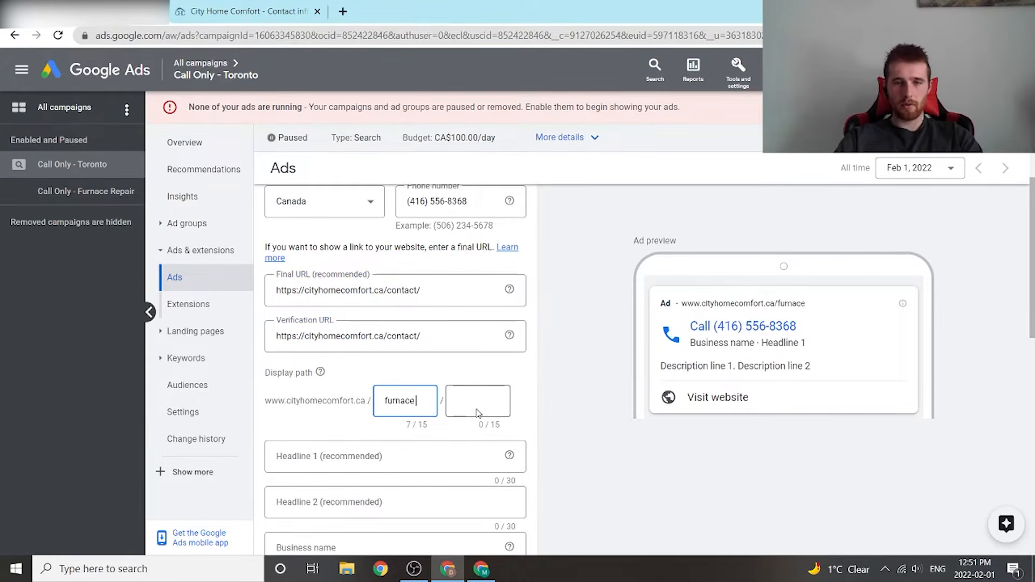
{"action": "left_click", "coordinate": [477, 413]}
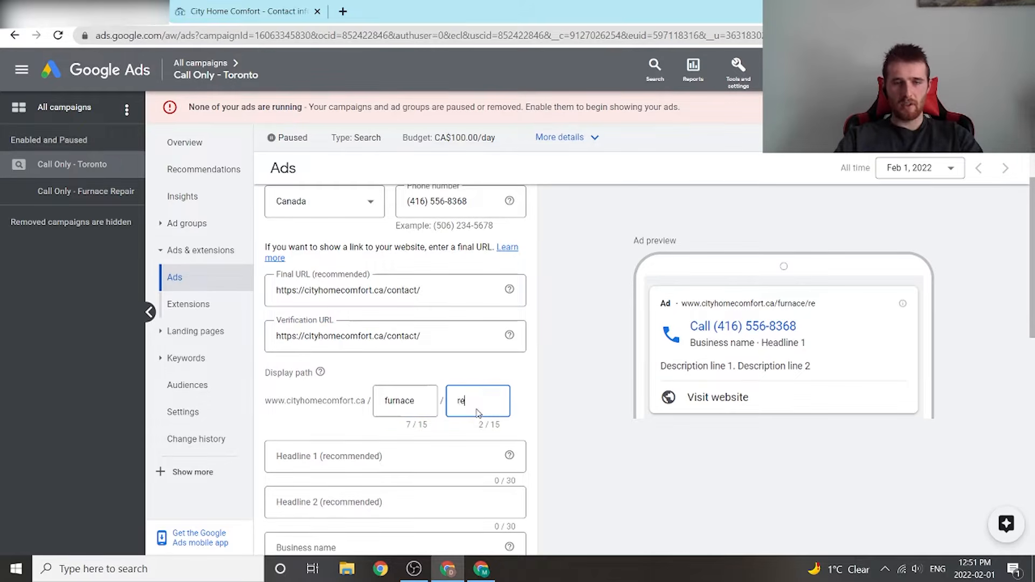
{"action": "type", "text": "repair"}
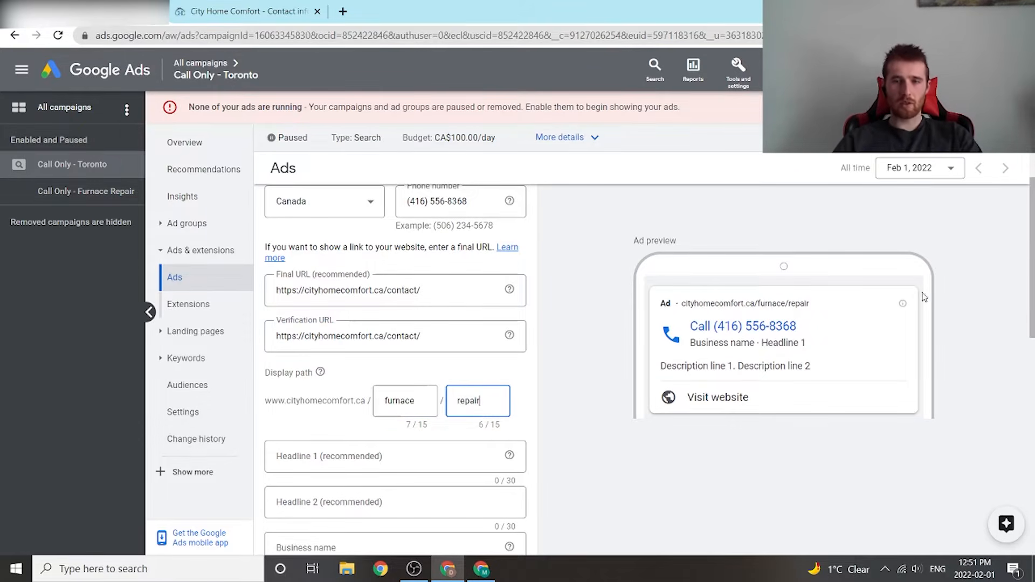
{"action": "left_click", "coordinate": [546, 303]}
{"action": "scroll", "coordinate": [593, 297], "scroll_direction": "down", "scroll_amount": 1}
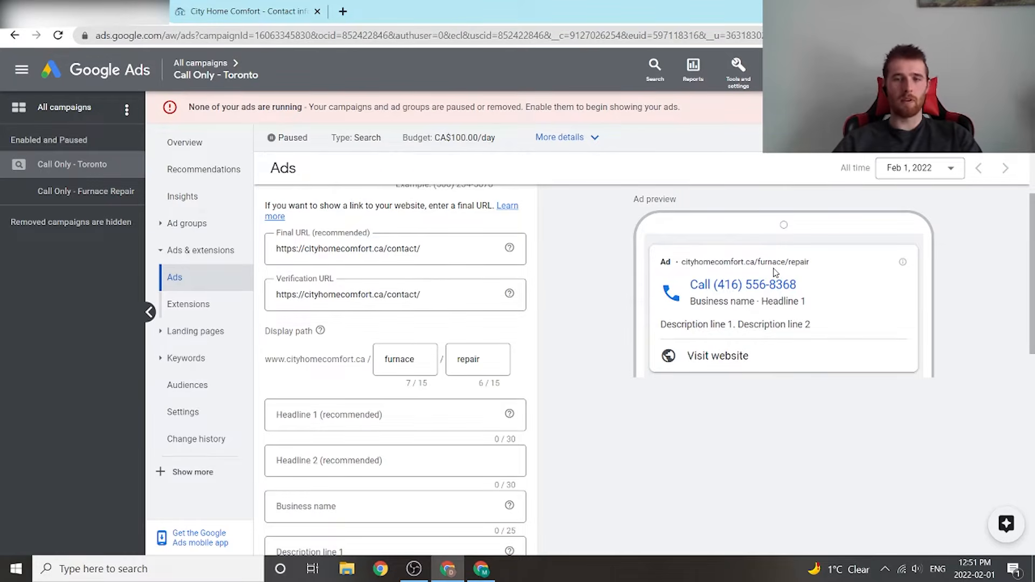
{"action": "scroll", "coordinate": [776, 309], "scroll_direction": "down", "scroll_amount": 1}
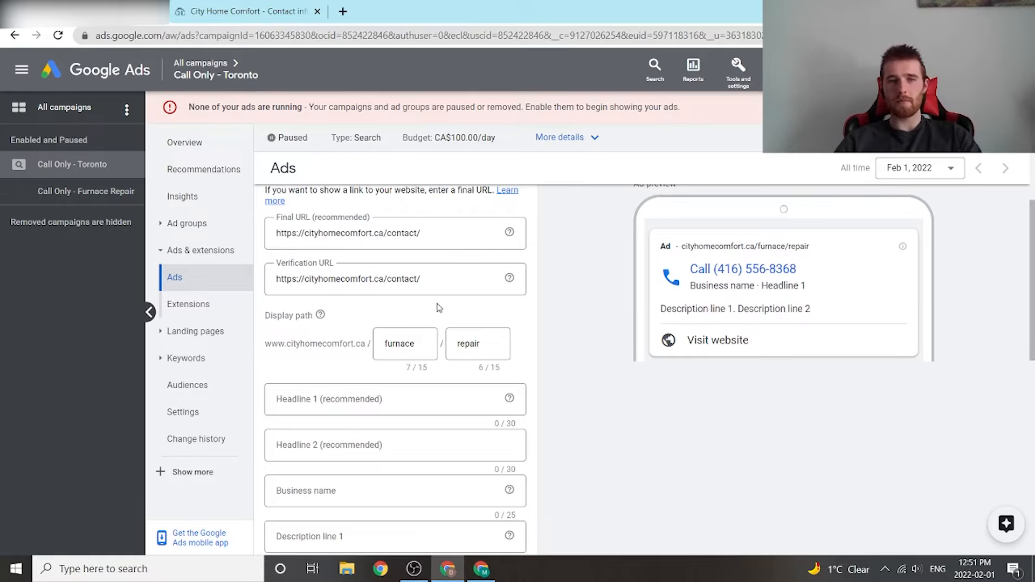
Step: Enter "Furnace Repair" as headline 1 of the call ad
{"action": "scroll", "coordinate": [436, 308], "scroll_direction": "down", "scroll_amount": 1}
{"action": "left_click", "coordinate": [446, 343]}
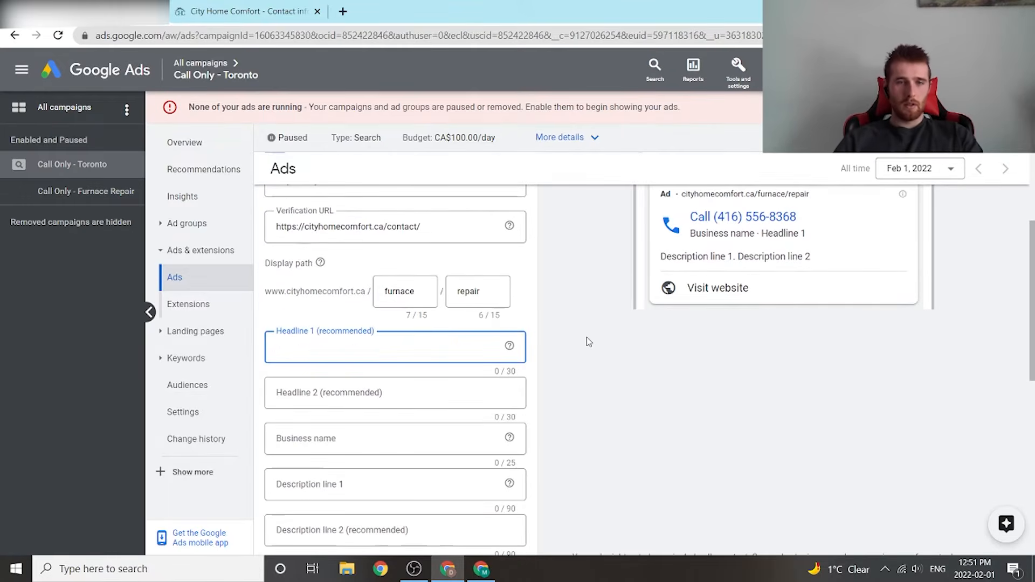
{"action": "type", "text": "Furnac"}
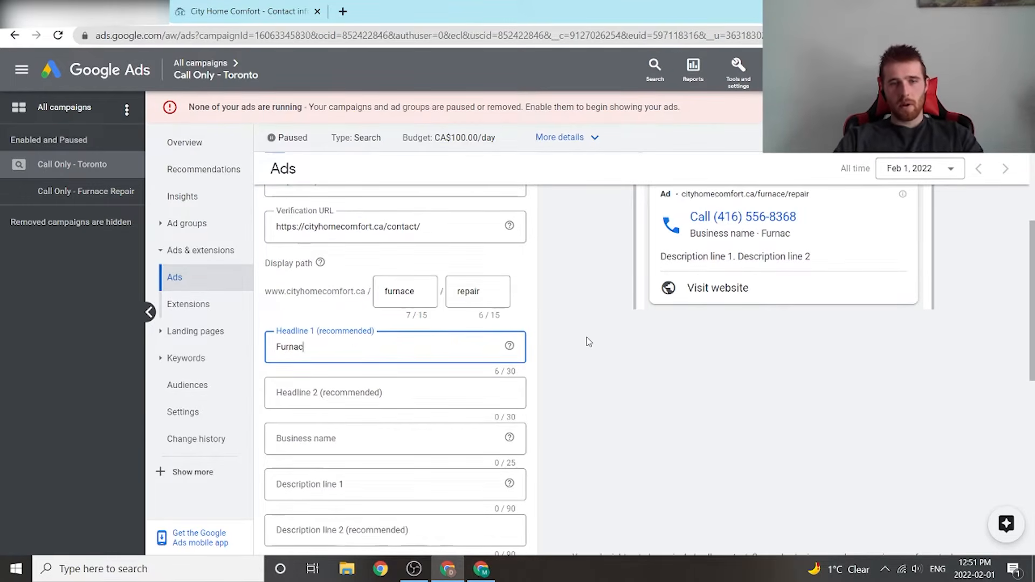
{"action": "type", "text": "e"}
{"action": "left_click", "coordinate": [599, 356]}
{"action": "scroll", "coordinate": [616, 380], "scroll_direction": "down", "scroll_amount": 1}
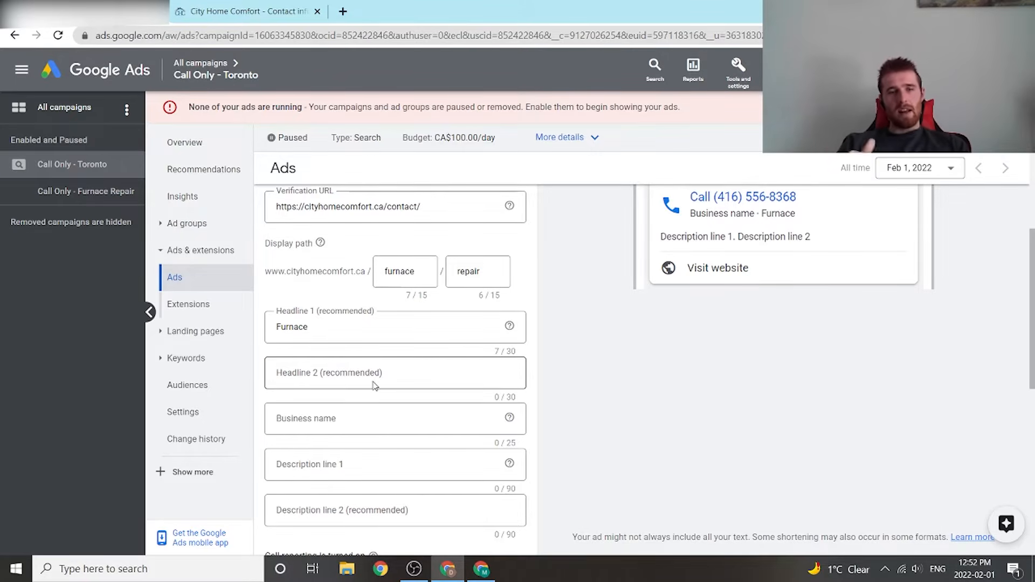
{"action": "left_click", "coordinate": [364, 330]}
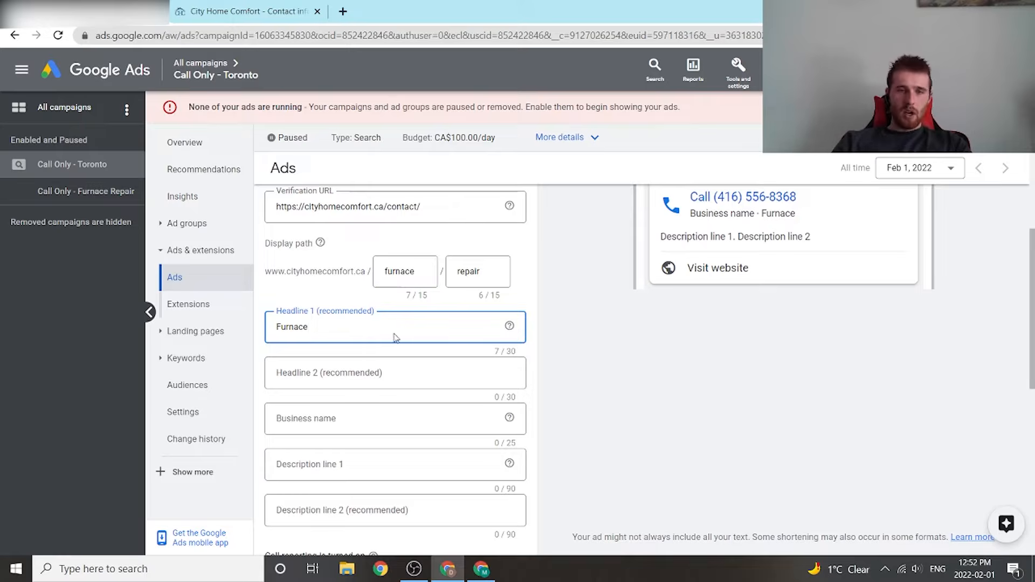
{"action": "type", "text": "Repair"}
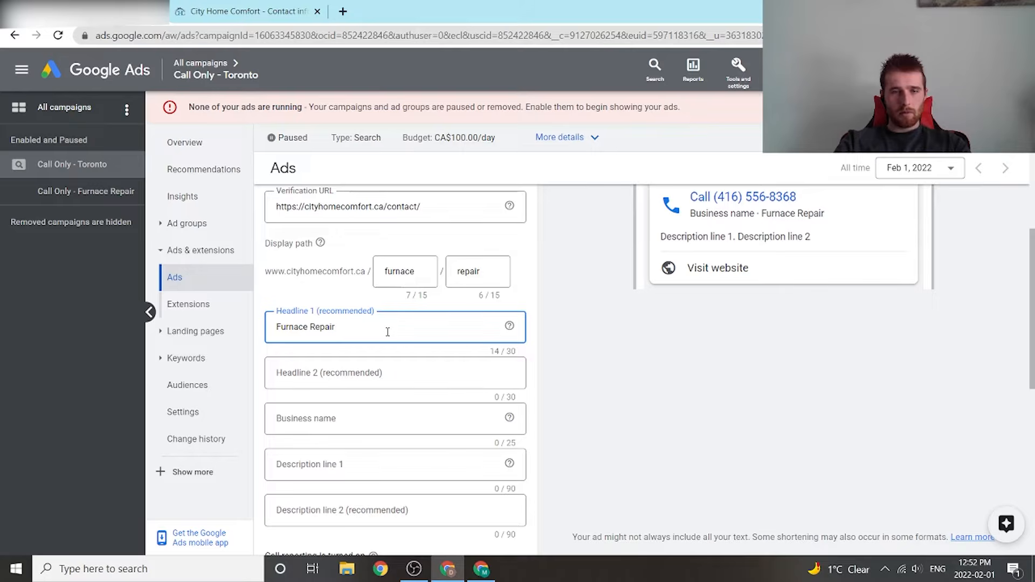
Step: Replace the text of headline 1 with "Is Your Furnace Broken?"
{"action": "key", "text": "BackSpace"}
{"action": "key", "text": "BackSpace"}
{"action": "key", "text": "BackSpace"}
{"action": "key", "text": "BackSpace"}
{"action": "key", "text": "BackSpace"}
{"action": "key", "text": "BackSpace"}
{"action": "key", "text": "BackSpace"}
{"action": "key", "text": "BackSpace"}
{"action": "key", "text": "BackSpace"}
{"action": "key", "text": "BackSpace"}
{"action": "key", "text": "BackSpace"}
{"action": "key", "text": "BackSpace"}
{"action": "key", "text": "BackSpace"}
{"action": "key", "text": "BackSpace"}
{"action": "type", "text": "I"}
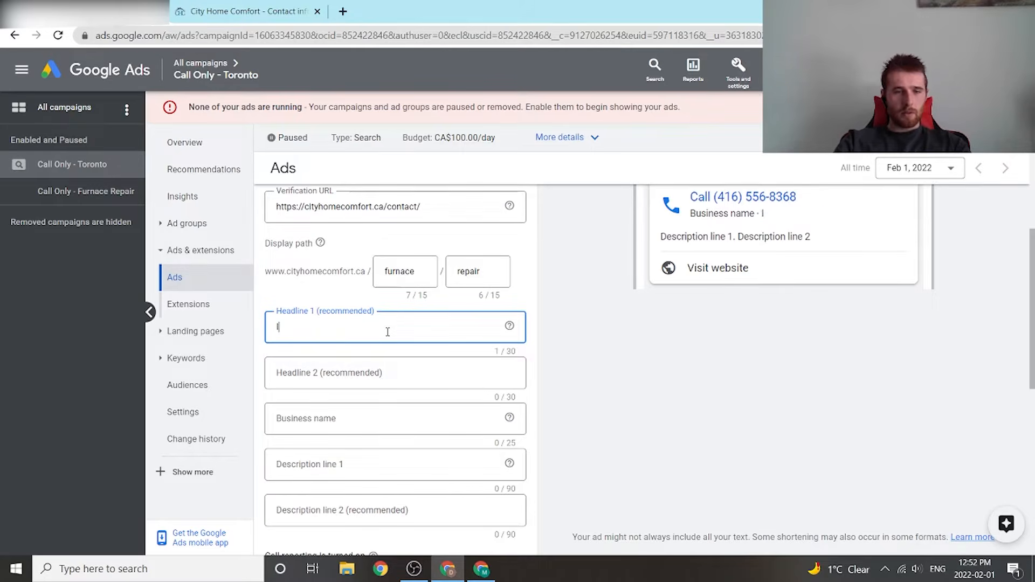
{"action": "type", "text": "s Your"}
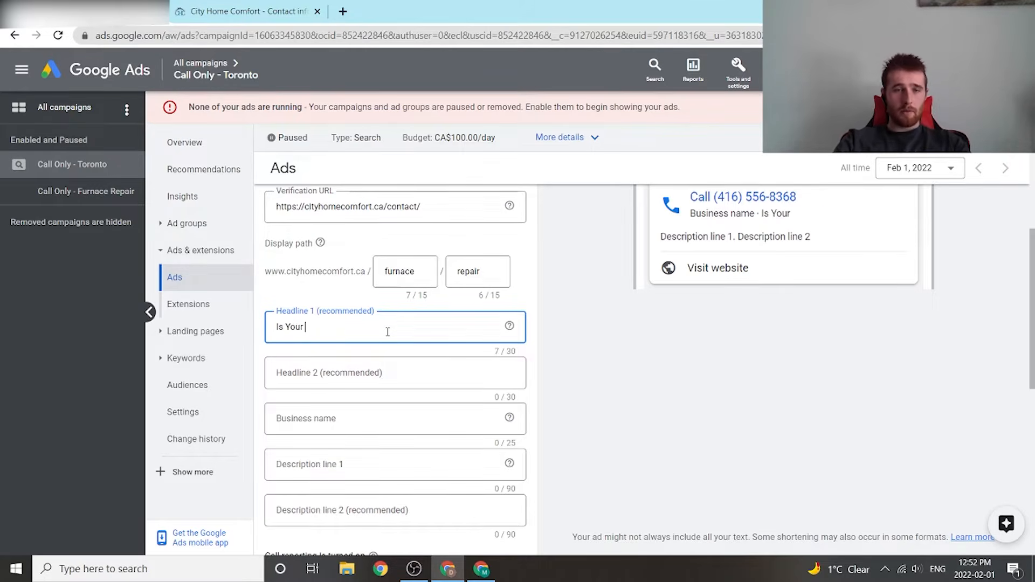
{"action": "type", "text": " Furnace Bt"}
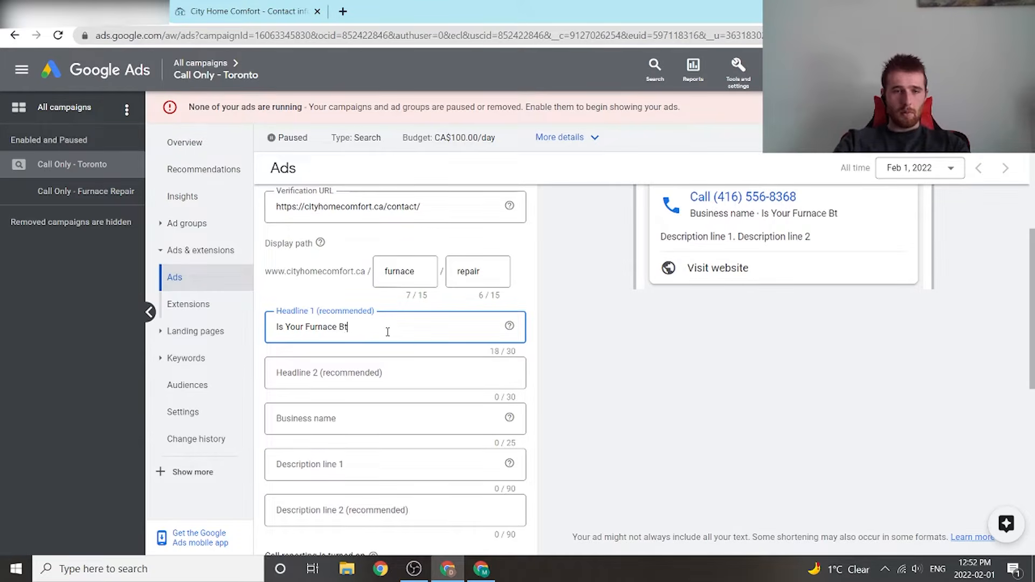
{"action": "key", "text": "BackSpace"}
{"action": "type", "text": "rommen"}
{"action": "key", "text": "BackSpace"}
{"action": "key", "text": "BackSpace"}
{"action": "key", "text": "BackSpace"}
{"action": "key", "text": "BackSpace"}
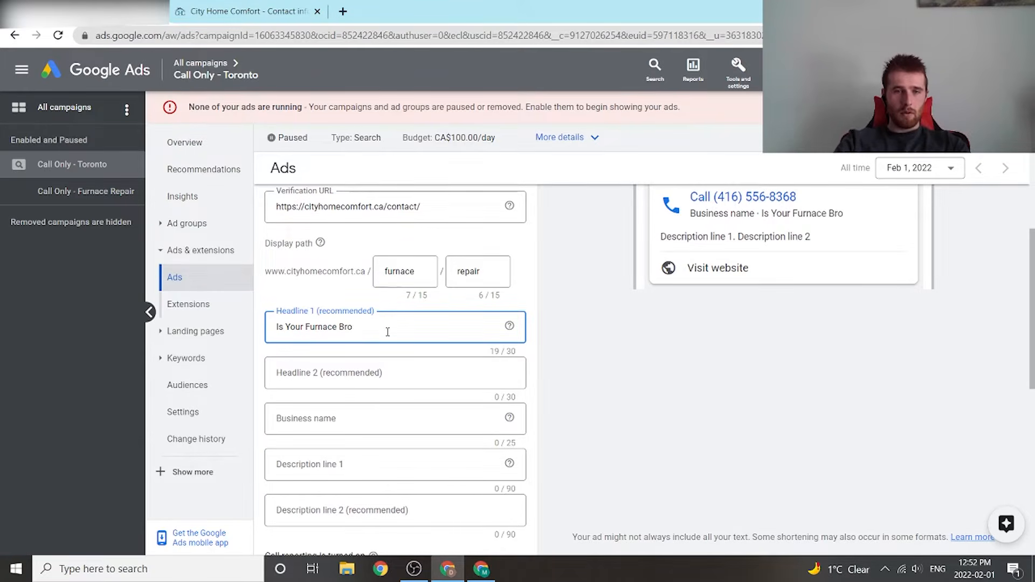
{"action": "type", "text": "ken?"}
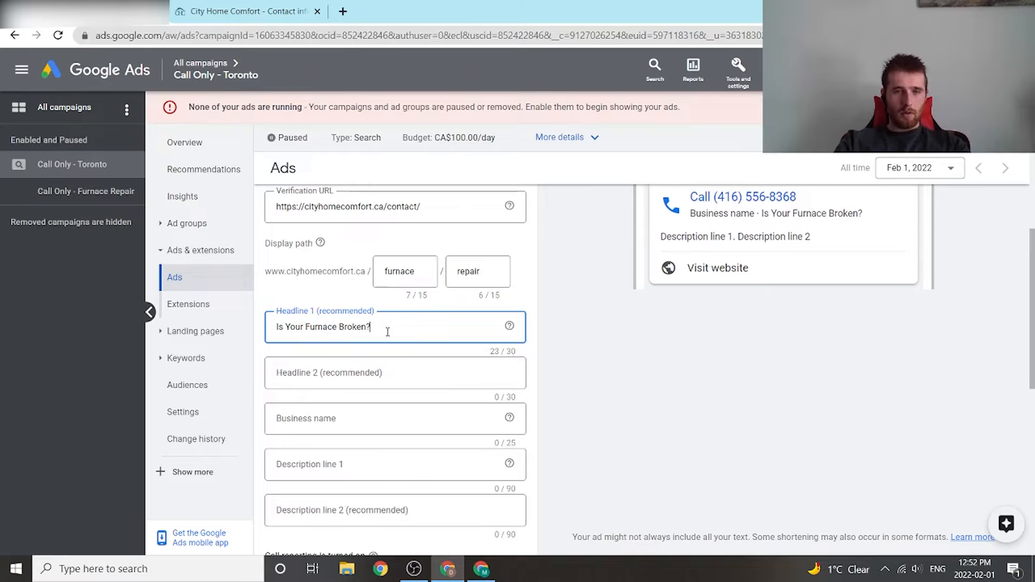
Step: Enter "Call Now For A Free Quote" as headline 2 of the call ad
{"action": "key", "text": "Tab"}
{"action": "key", "text": "Tab"}
{"action": "type", "text": "Call "}
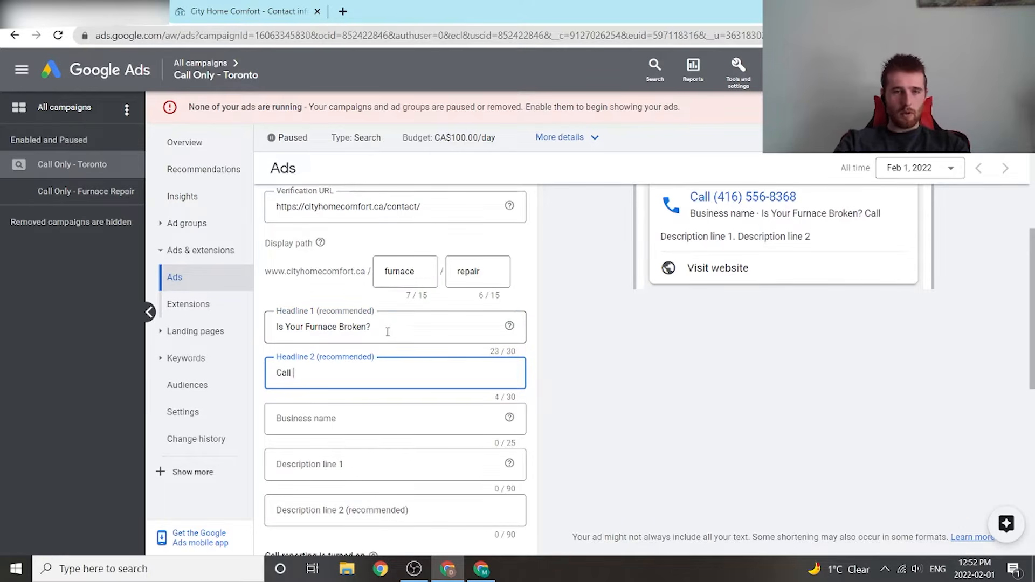
{"action": "type", "text": "Now"}
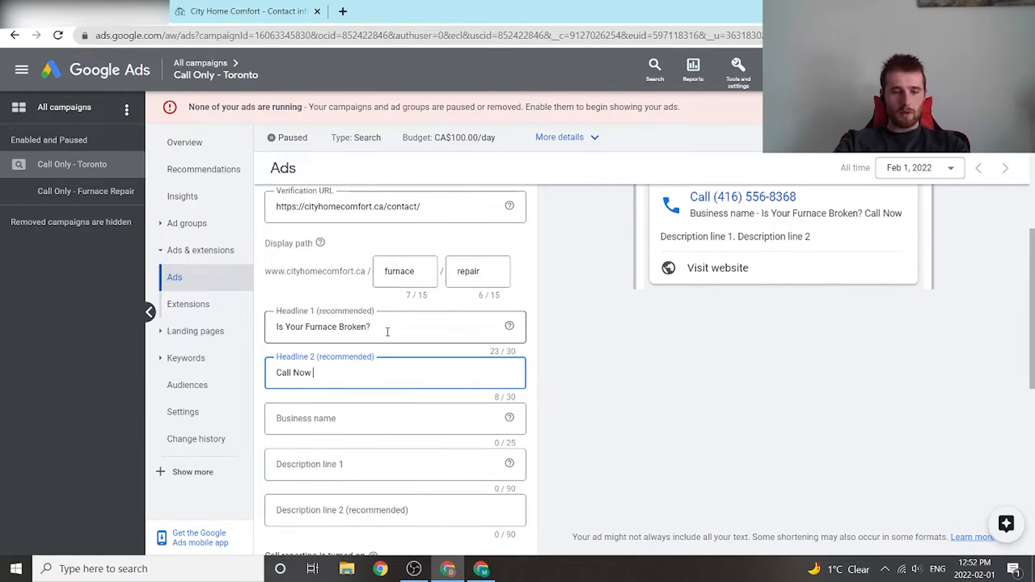
{"action": "type", "text": " For A Fe"}
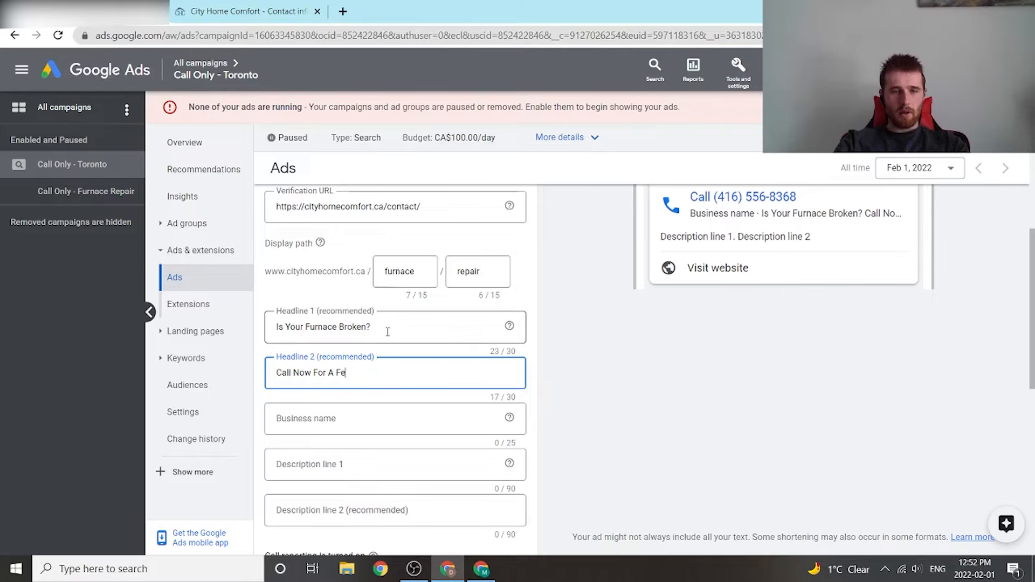
{"action": "key", "text": "BackSpace"}
{"action": "type", "text": "ree Qu"}
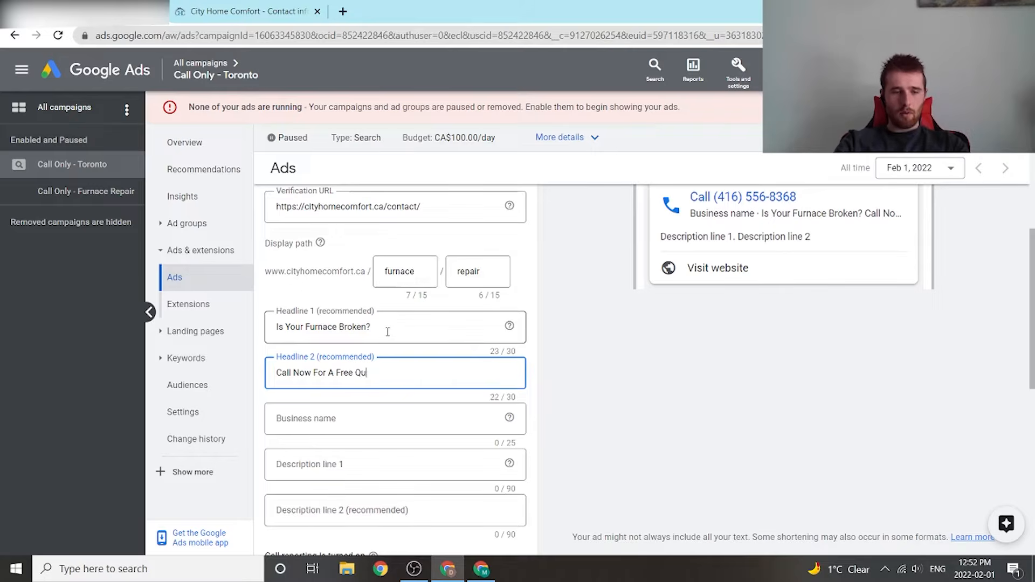
{"action": "type", "text": "ote"}
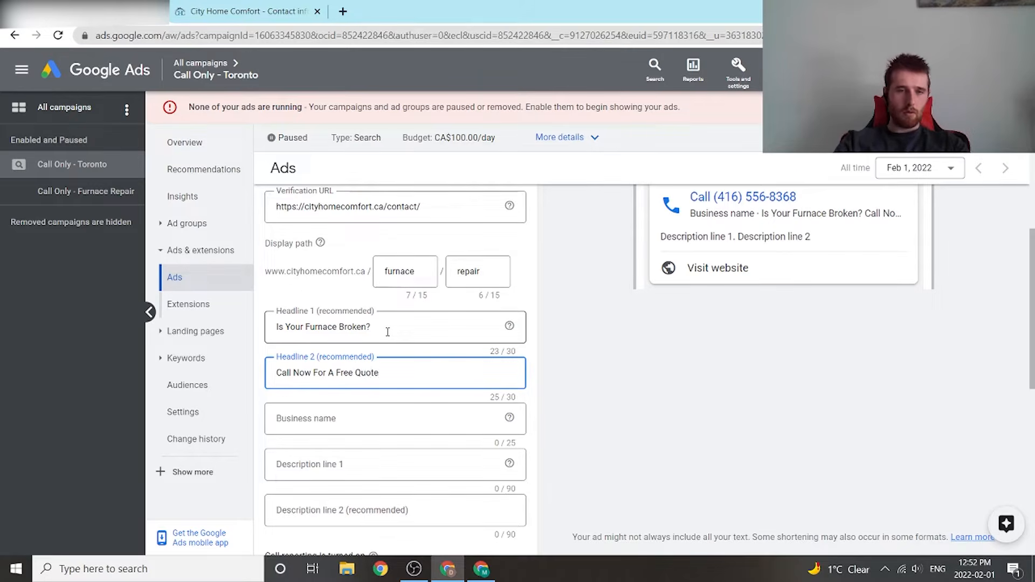
Step: Check the company's name on its contact page and enter "City Home Comfort" as the ad's business name
{"action": "left_click", "coordinate": [289, 420]}
{"action": "left_click", "coordinate": [242, 11]}
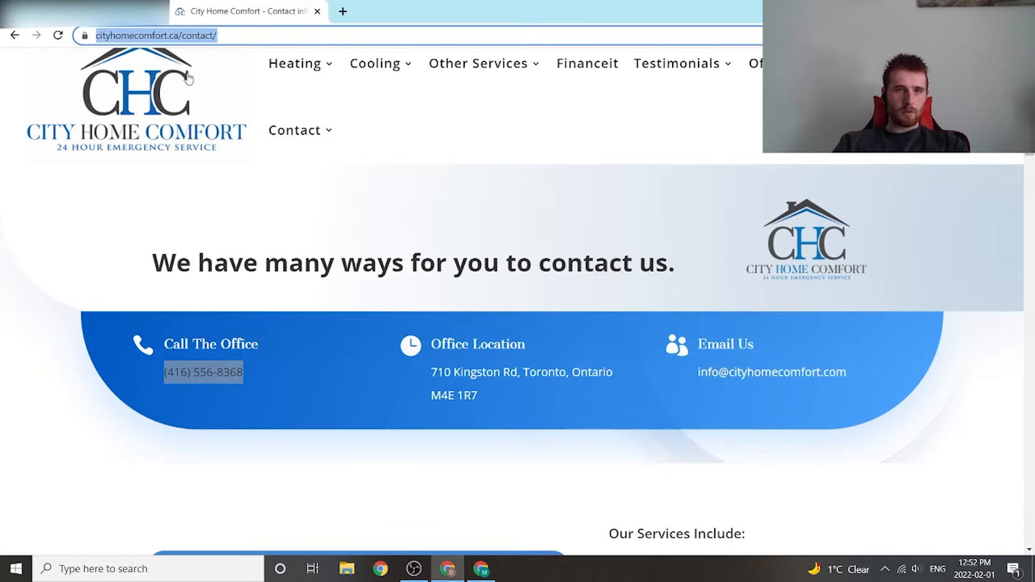
{"action": "scroll", "coordinate": [442, 410], "scroll_direction": "down", "scroll_amount": 10}
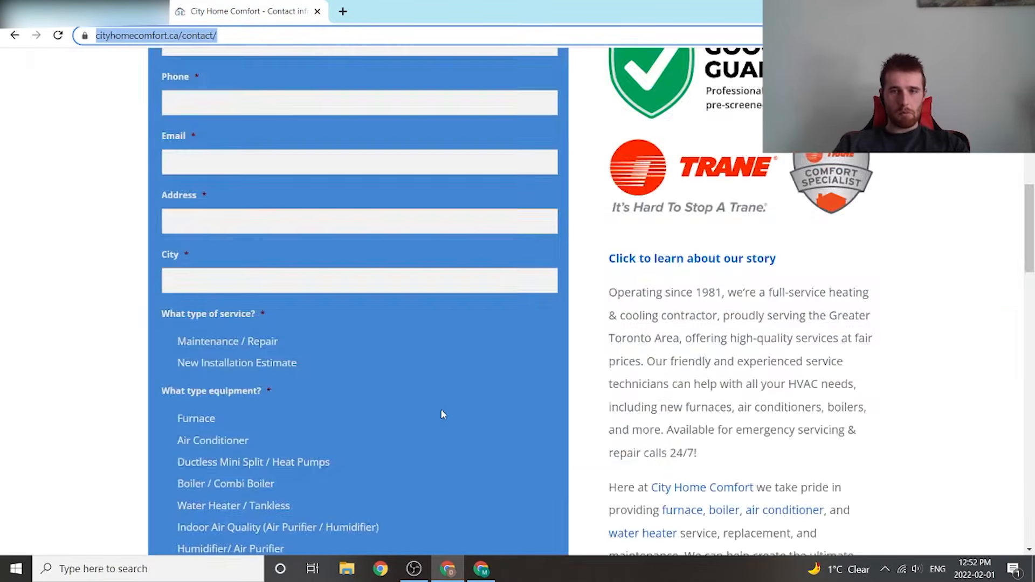
{"action": "scroll", "coordinate": [441, 409], "scroll_direction": "up", "scroll_amount": 12}
{"action": "left_click", "coordinate": [108, 11]}
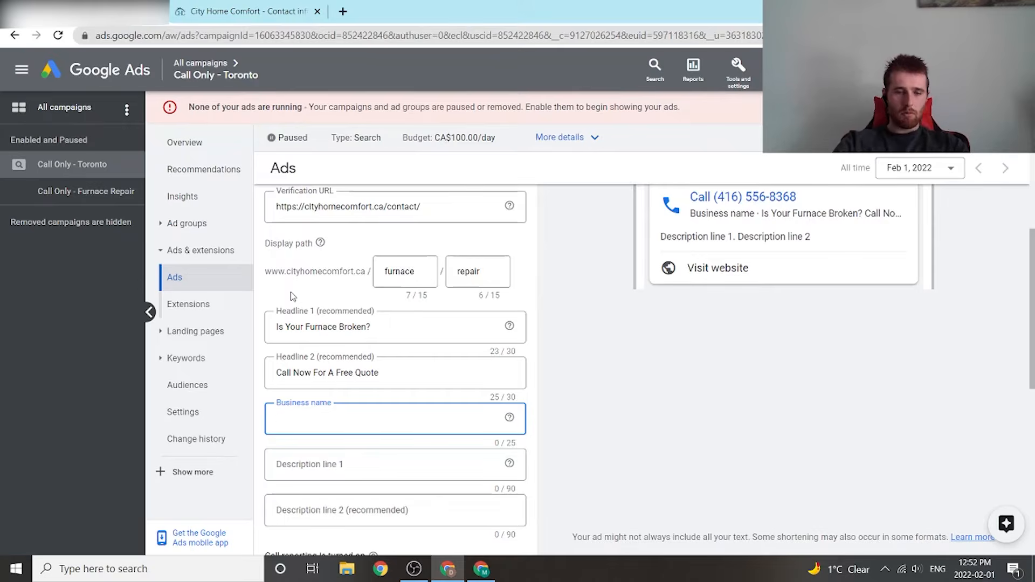
{"action": "type", "text": "City Home "}
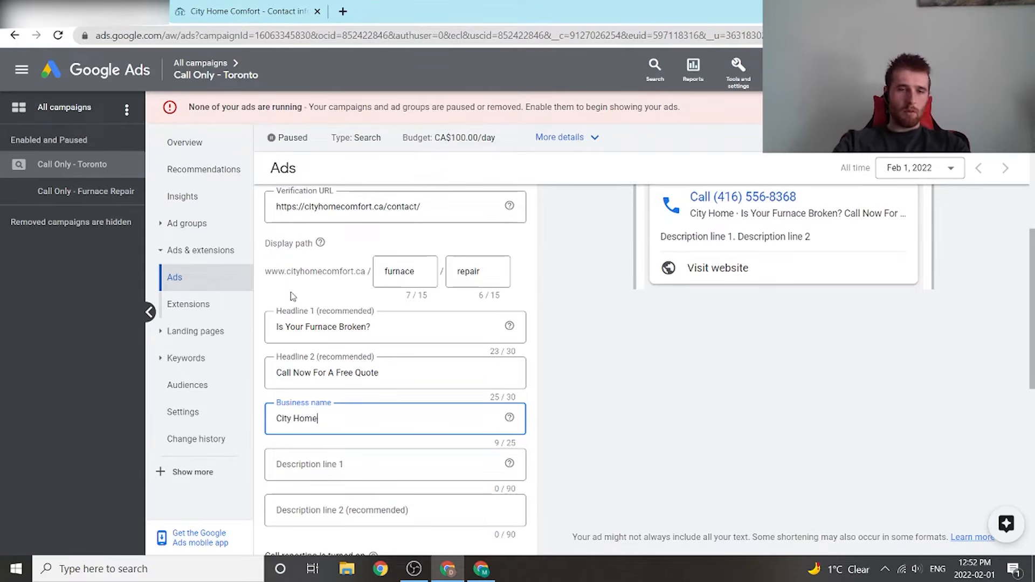
{"action": "type", "text": "Comfort"}
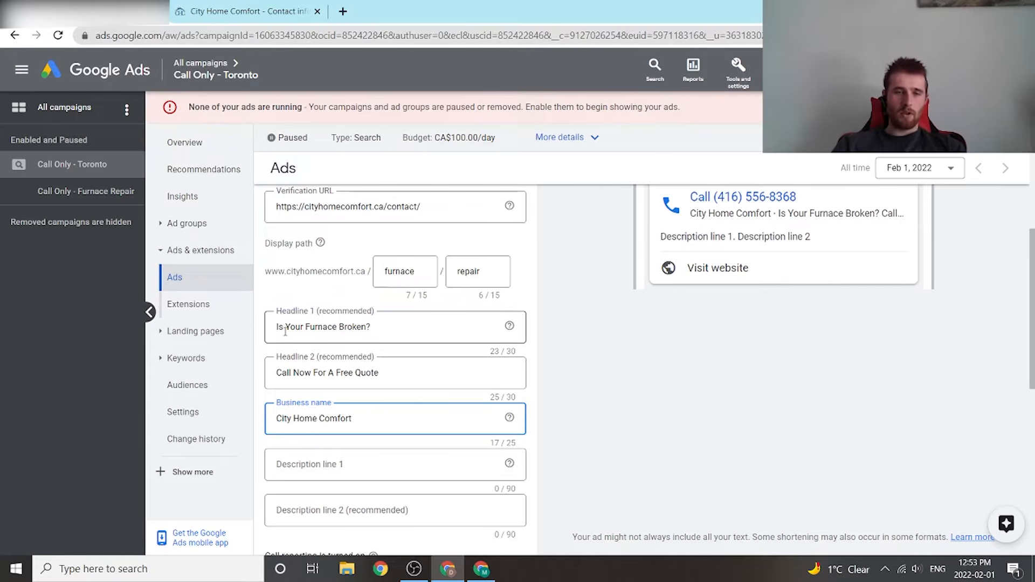
Step: Review the wording of headline 1 and headline 2 in the call ad form
{"action": "mouse_move", "coordinate": [284, 327]}
{"action": "left_mouse_down"}
{"action": "mouse_move", "coordinate": [325, 340]}
{"action": "mouse_move", "coordinate": [277, 333]}
{"action": "left_mouse_up"}
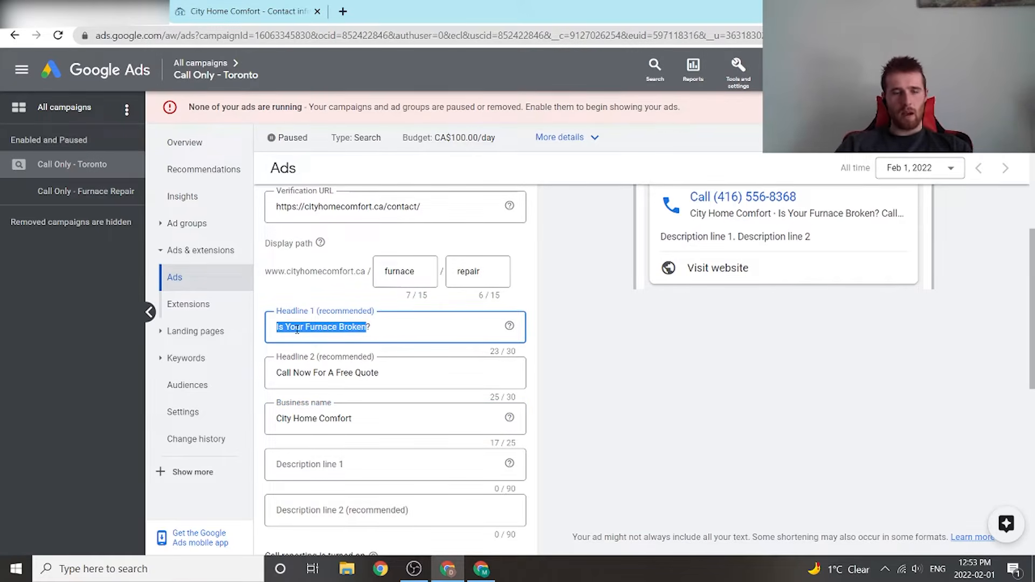
{"action": "triple_click", "coordinate": [297, 329]}
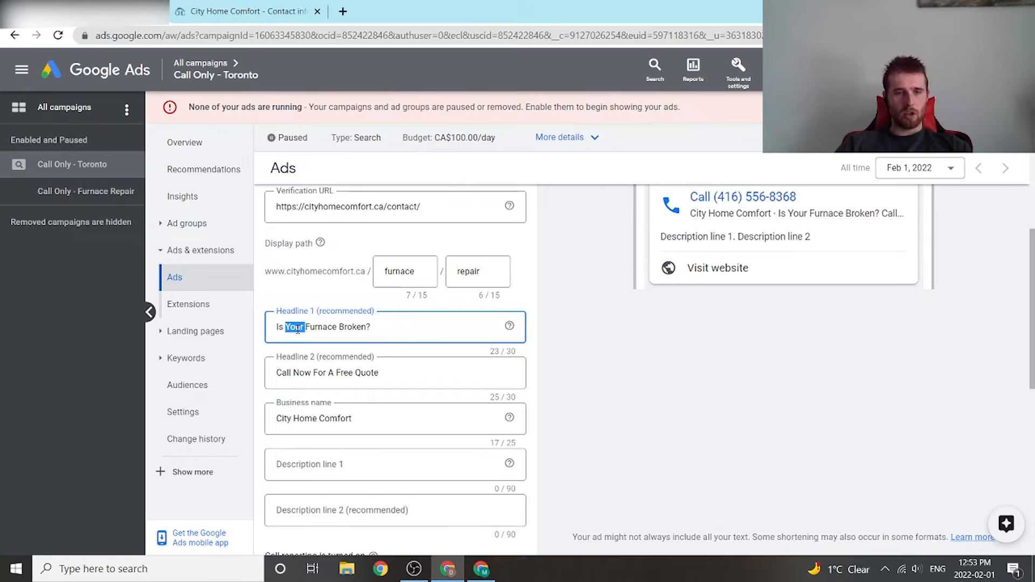
{"action": "left_click", "coordinate": [373, 328]}
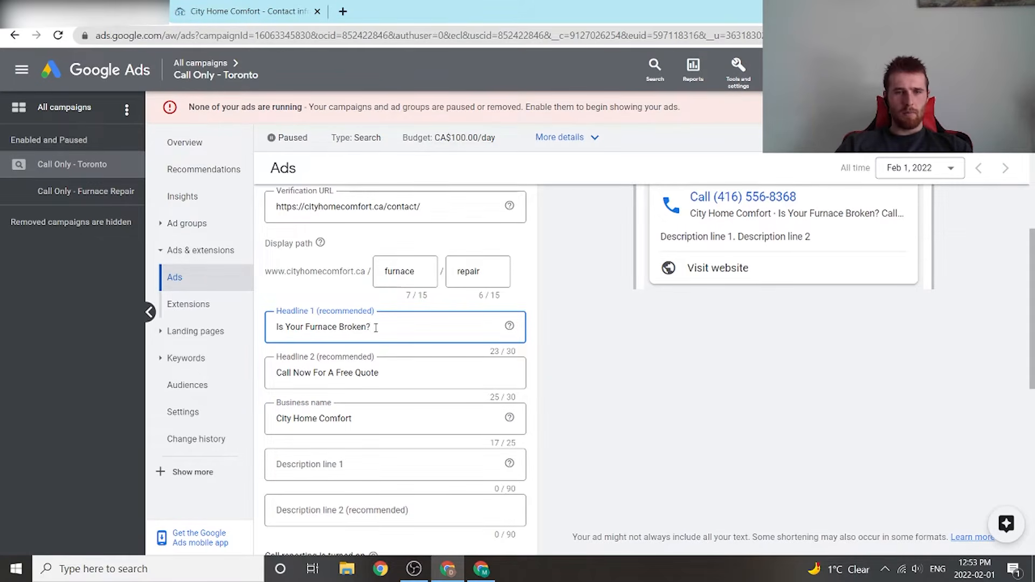
{"action": "left_click_drag", "start_coordinate": [375, 328], "coordinate": [304, 330]}
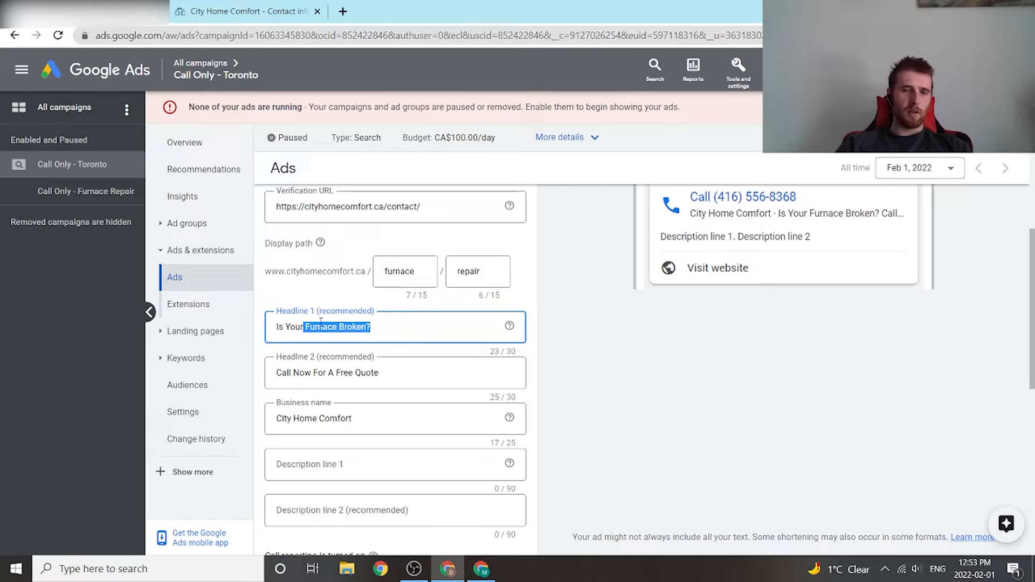
{"action": "left_click", "coordinate": [405, 373]}
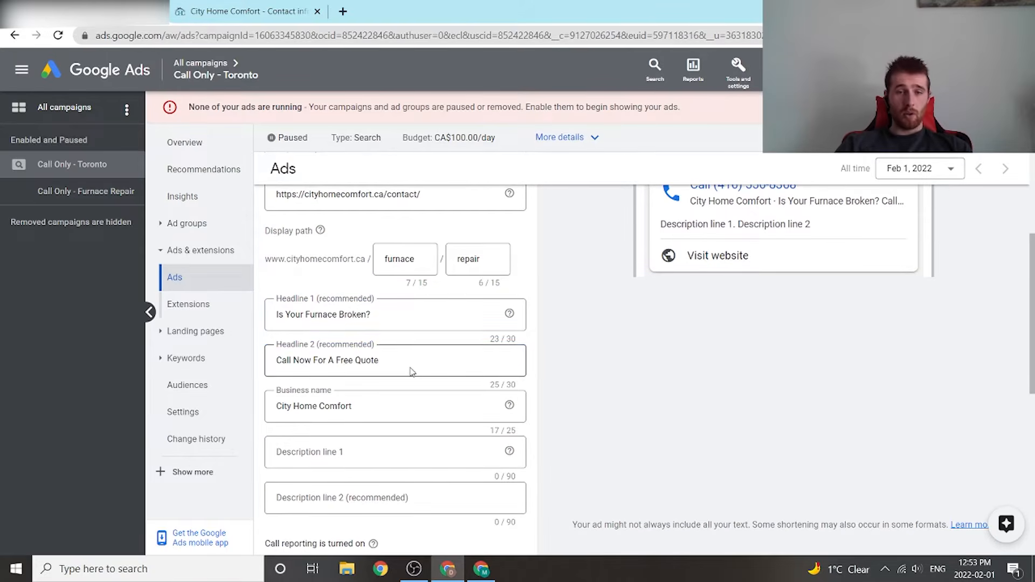
{"action": "left_click_drag", "start_coordinate": [407, 364], "coordinate": [274, 359]}
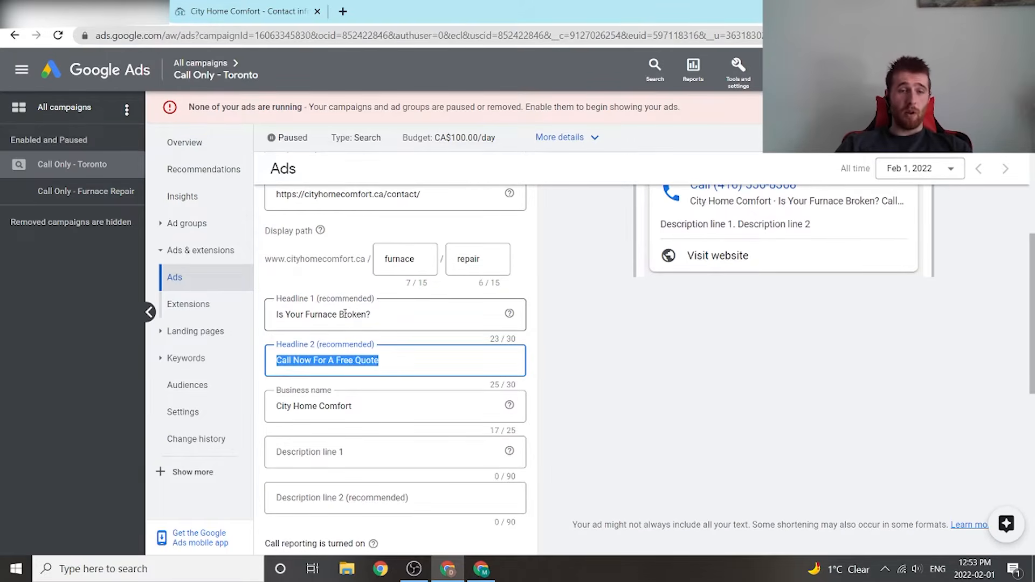
{"action": "scroll", "coordinate": [434, 378], "scroll_direction": "up", "scroll_amount": 1}
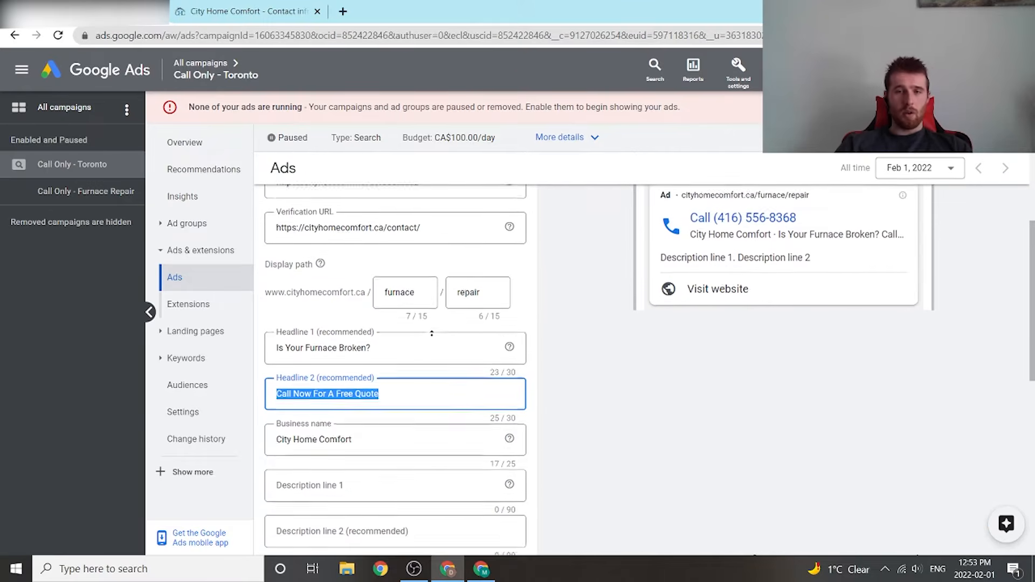
{"action": "scroll", "coordinate": [426, 410], "scroll_direction": "down", "scroll_amount": 1}
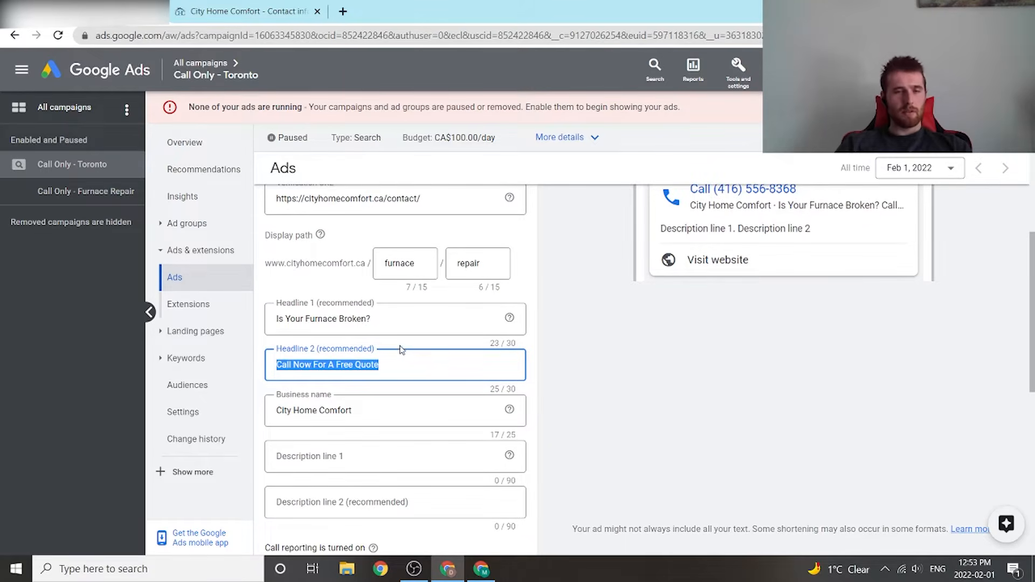
Step: Enter "30+ Years Of Experience In HVAC. 24/7 Emergency Service." as description line 1 of the call ad
{"action": "scroll", "coordinate": [412, 377], "scroll_direction": "down", "scroll_amount": 1}
{"action": "left_click", "coordinate": [349, 451]}
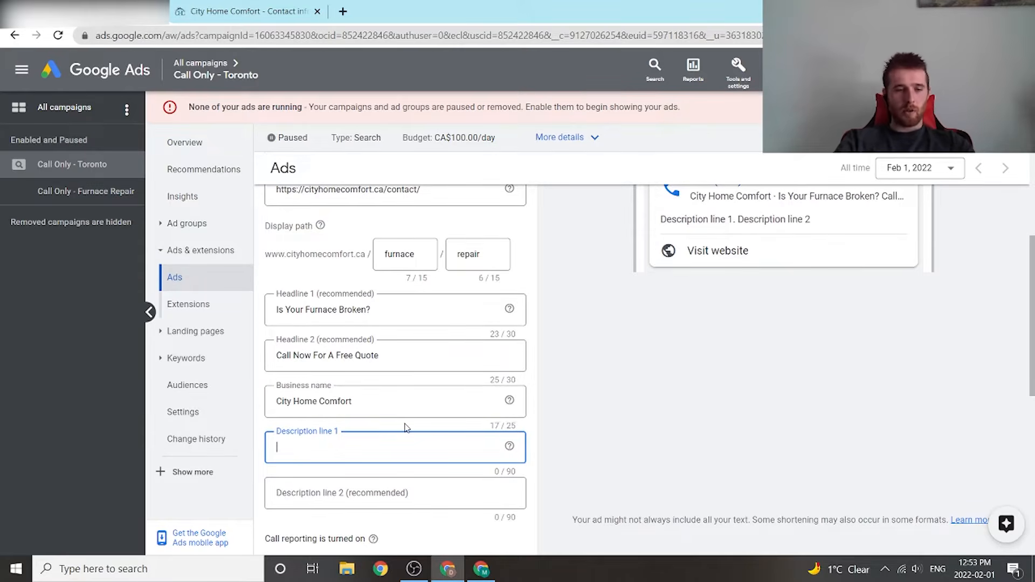
{"action": "type", "text": "30+"}
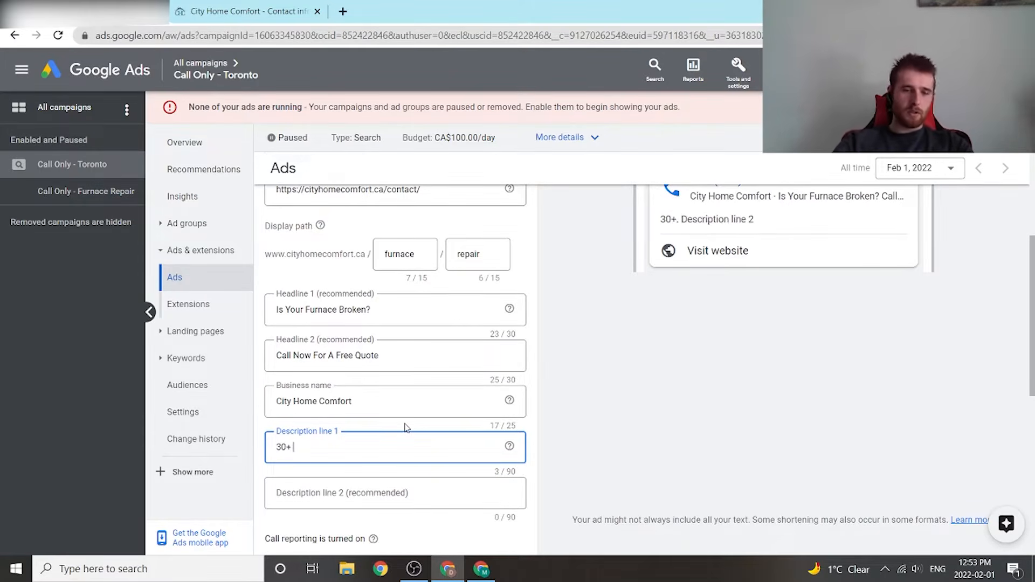
{"action": "type", "text": " Years Of "}
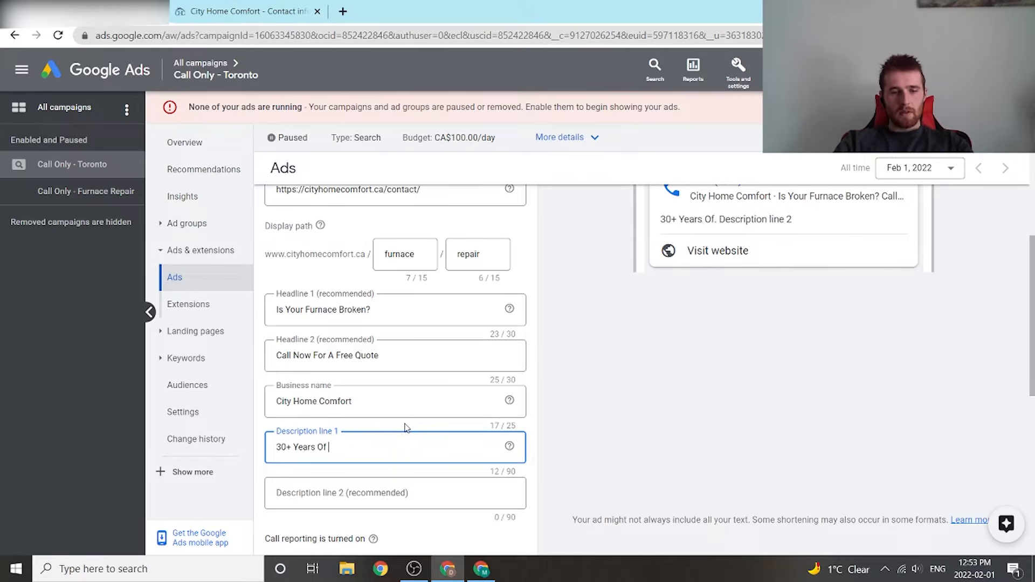
{"action": "type", "text": "Experience I"}
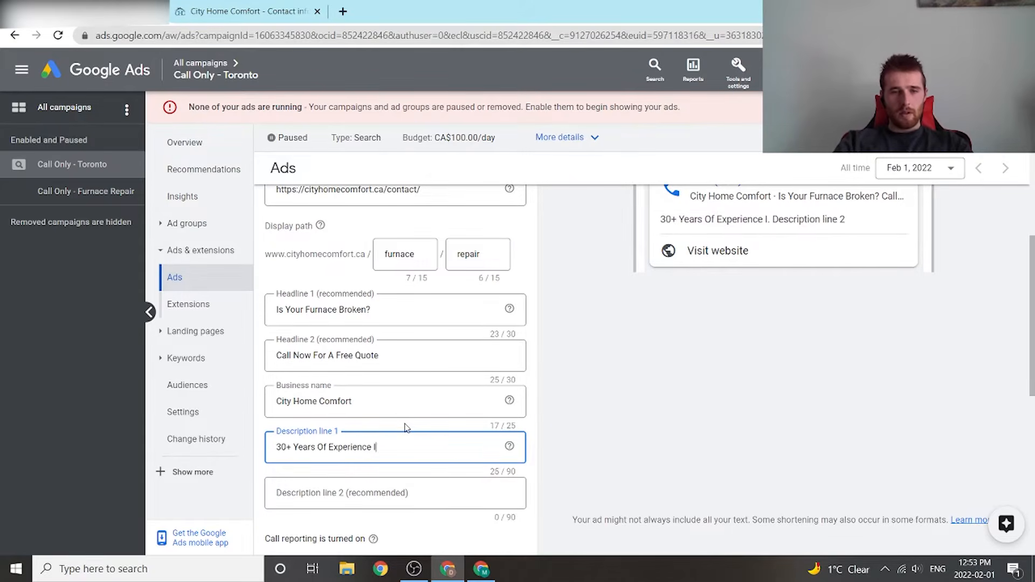
{"action": "type", "text": "n HVAC"}
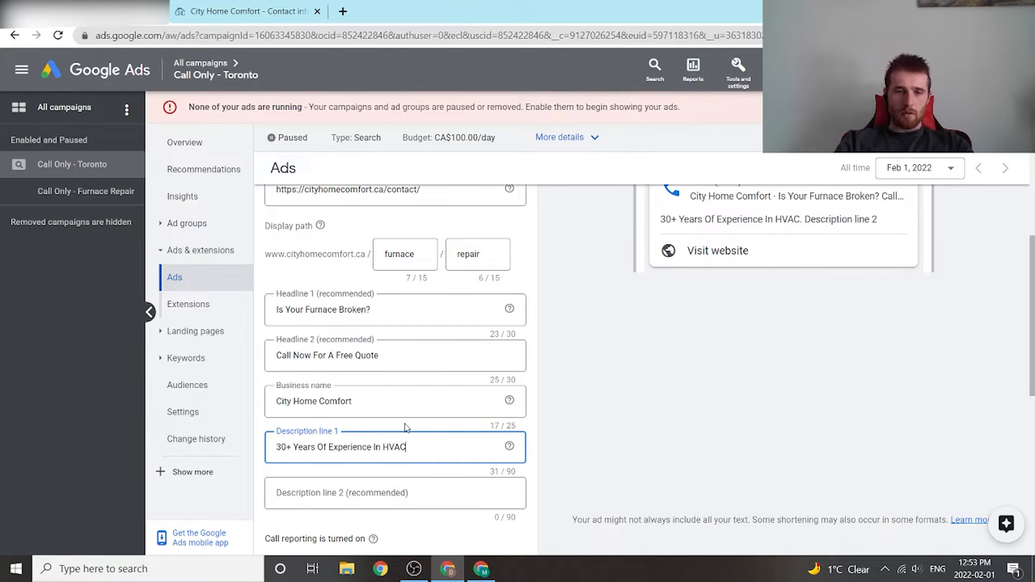
{"action": "type", "text": "."}
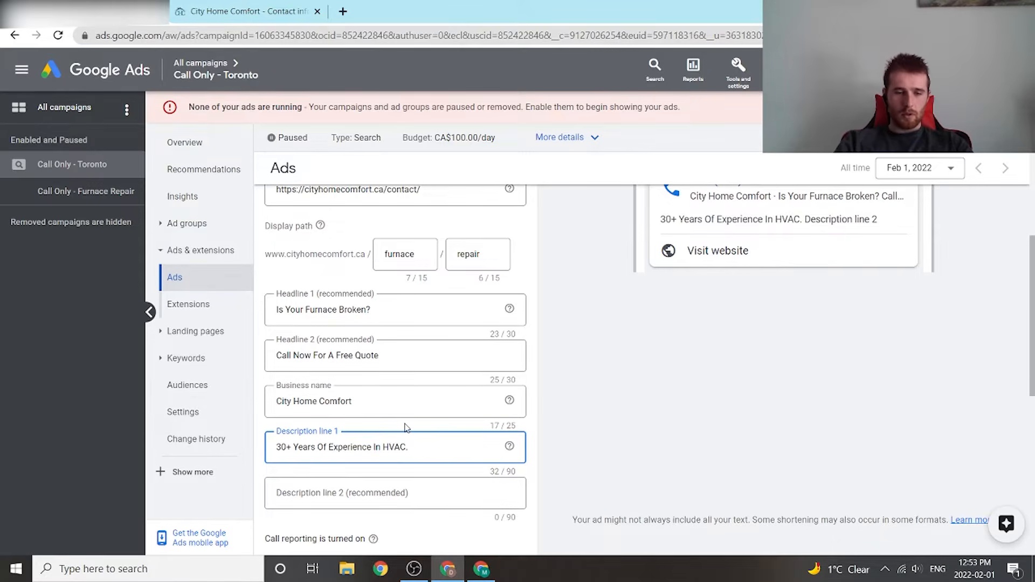
{"action": "type", "text": " 2"}
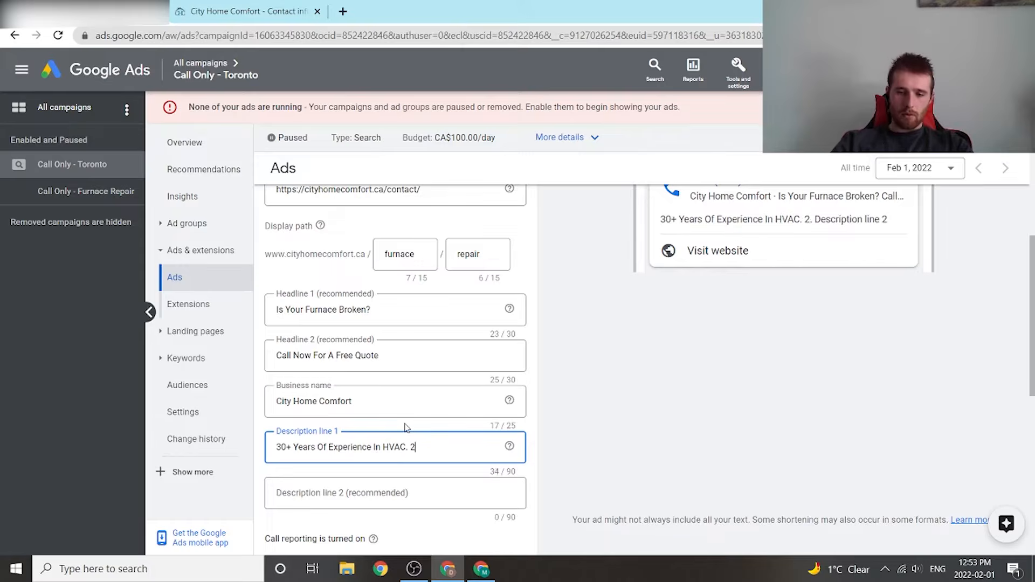
{"action": "type", "text": "4/7 Eme"}
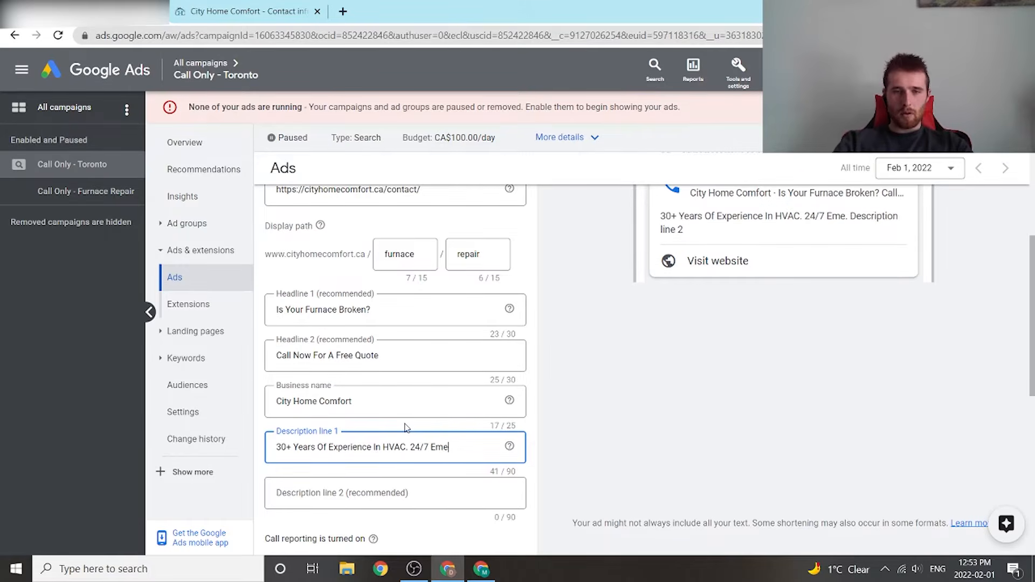
{"action": "type", "text": "rgency Servi"}
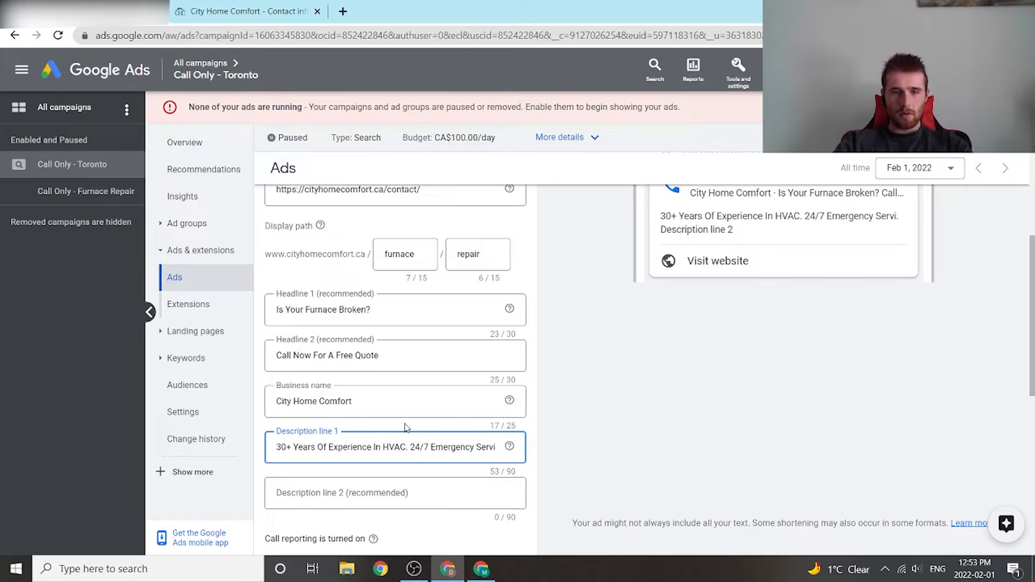
{"action": "key", "text": "BackSpace"}
{"action": "type", "text": "ice"}
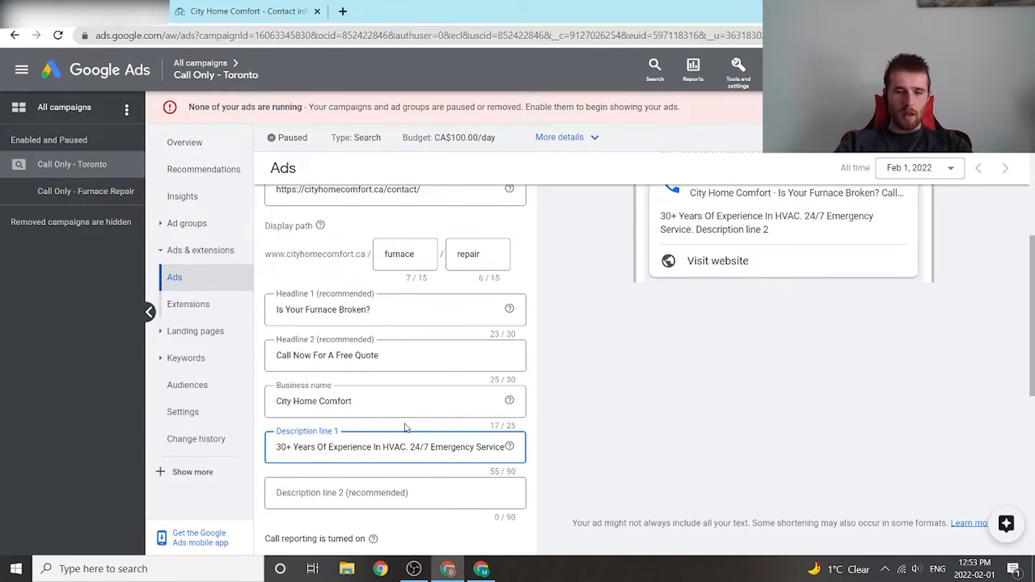
{"action": "type", "text": "."}
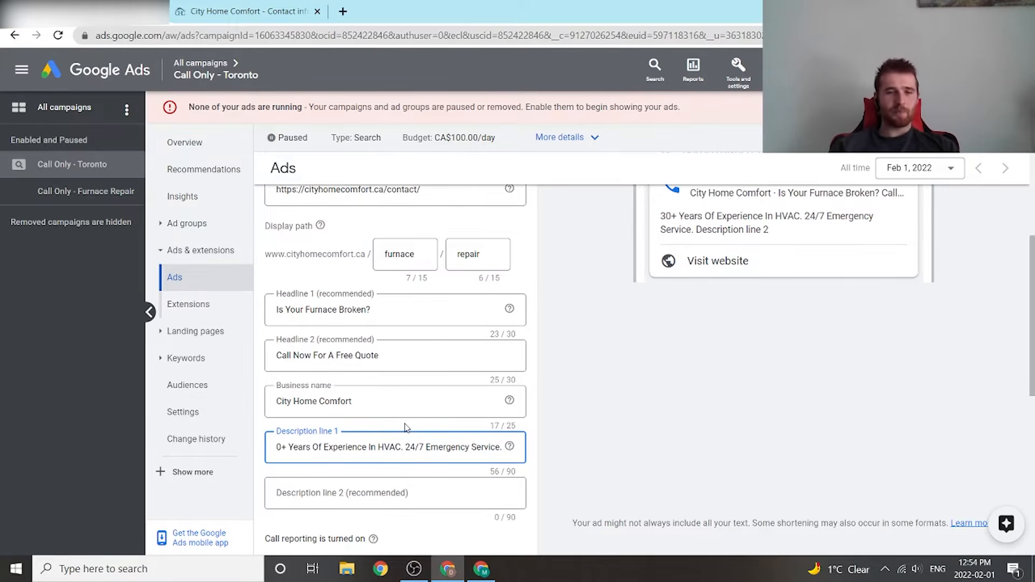
{"action": "left_click_drag", "start_coordinate": [406, 447], "coordinate": [502, 459]}
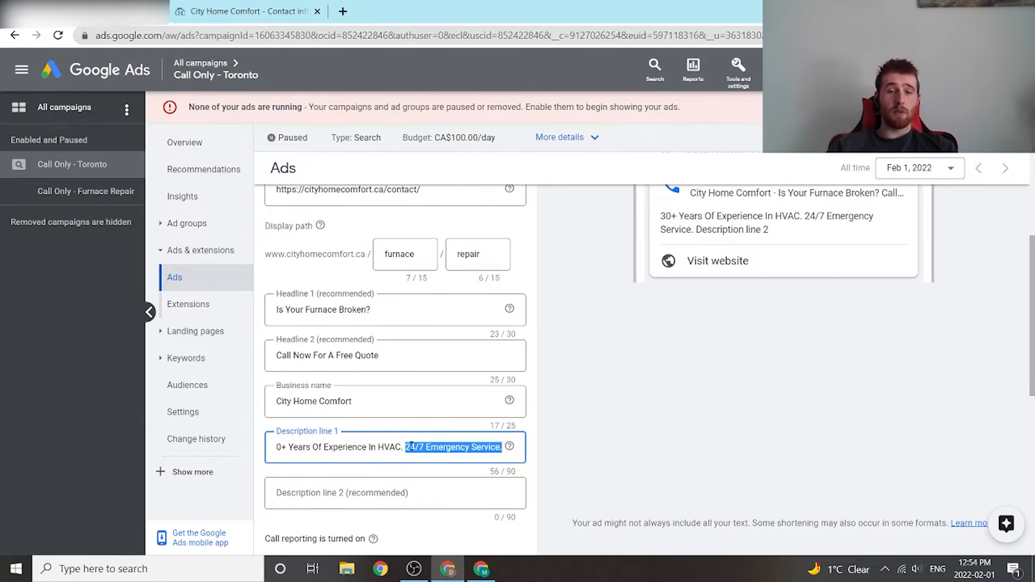
{"action": "left_click_drag", "start_coordinate": [404, 447], "coordinate": [265, 454]}
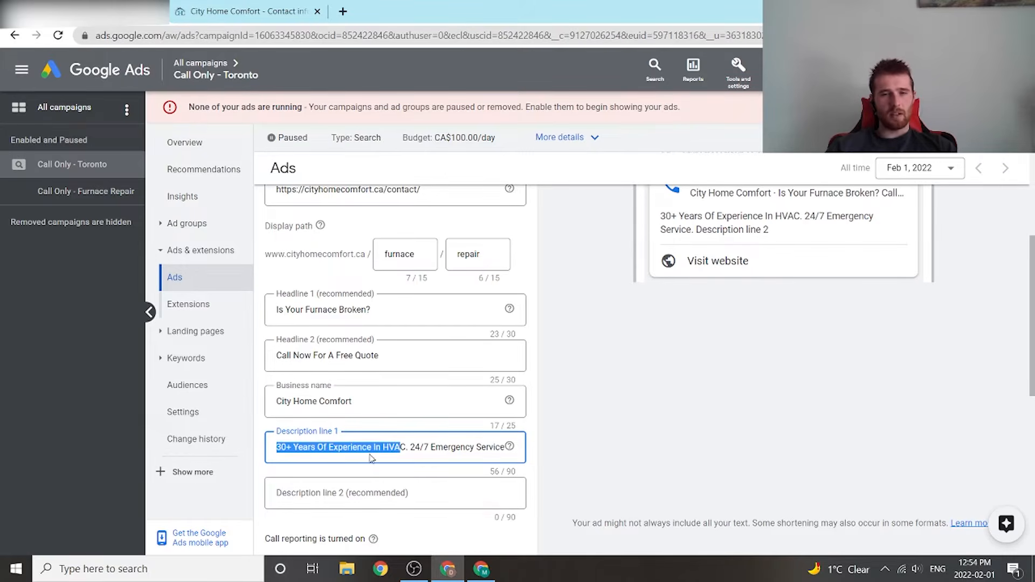
{"action": "left_click_drag", "start_coordinate": [476, 448], "coordinate": [506, 456]}
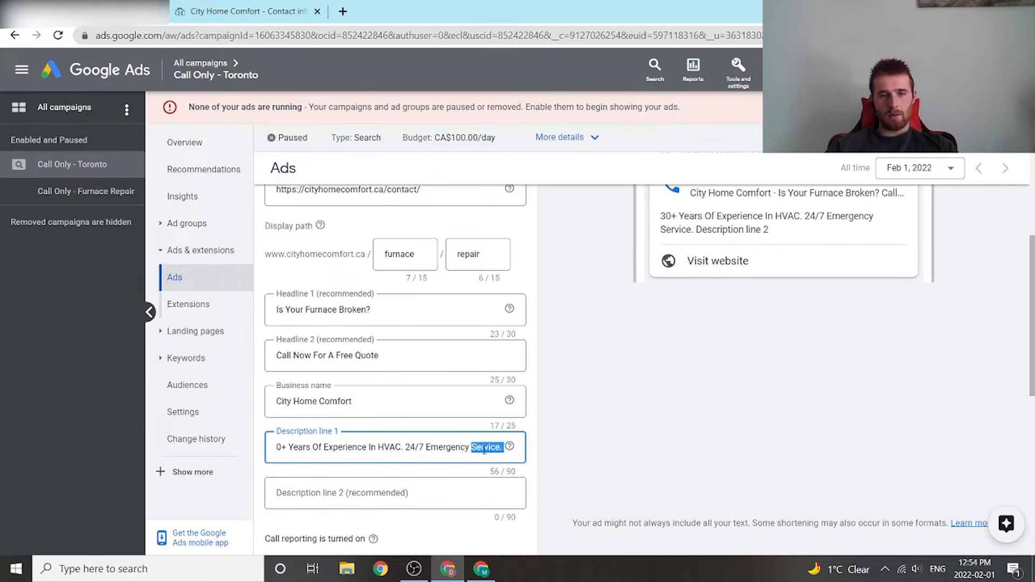
{"action": "left_click", "coordinate": [484, 449]}
{"action": "mouse_move", "coordinate": [508, 449]}
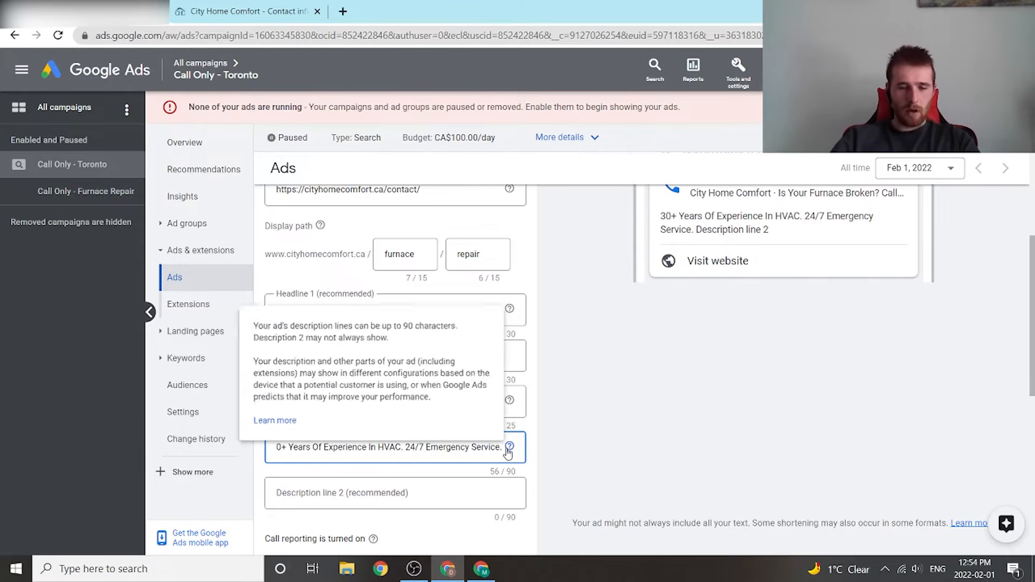
{"action": "type", "text": "Lic"}
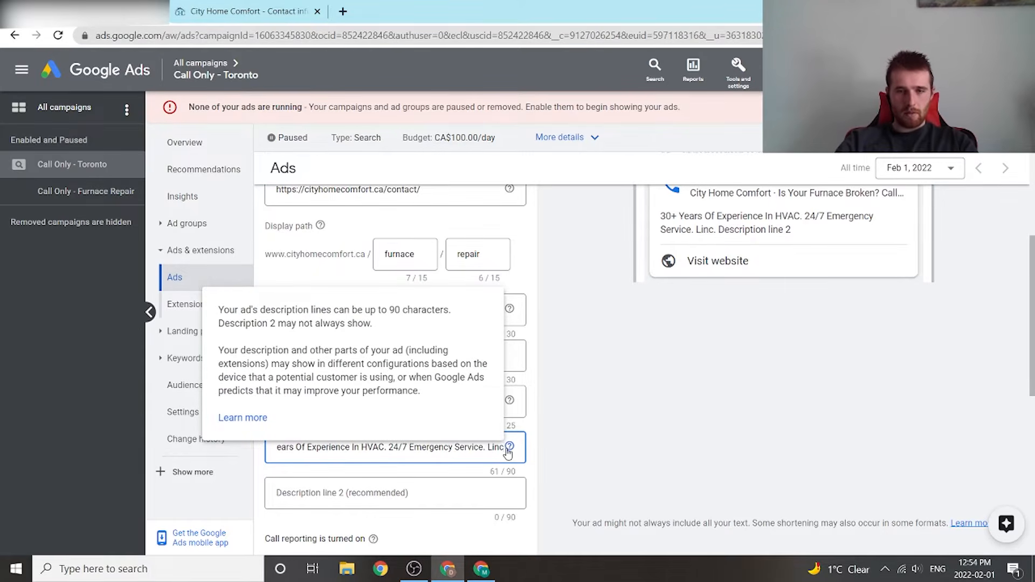
{"action": "type", "text": "ensed Techs"}
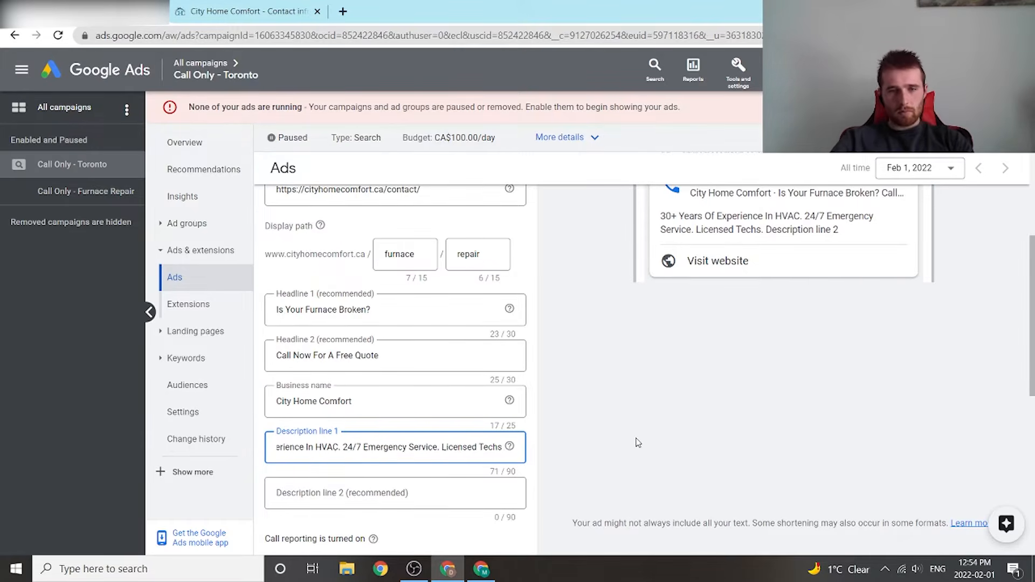
{"action": "key", "text": "BackSpace"}
{"action": "key", "text": "BackSpace"}
{"action": "key", "text": "BackSpace"}
{"action": "key", "text": "BackSpace"}
{"action": "key", "text": "BackSpace"}
{"action": "key", "text": "BackSpace"}
{"action": "key", "text": "BackSpace"}
{"action": "key", "text": "BackSpace"}
{"action": "key", "text": "BackSpace"}
{"action": "key", "text": "BackSpace"}
{"action": "key", "text": "BackSpace"}
{"action": "key", "text": "BackSpace"}
{"action": "key", "text": "BackSpace"}
{"action": "key", "text": "BackSpace"}
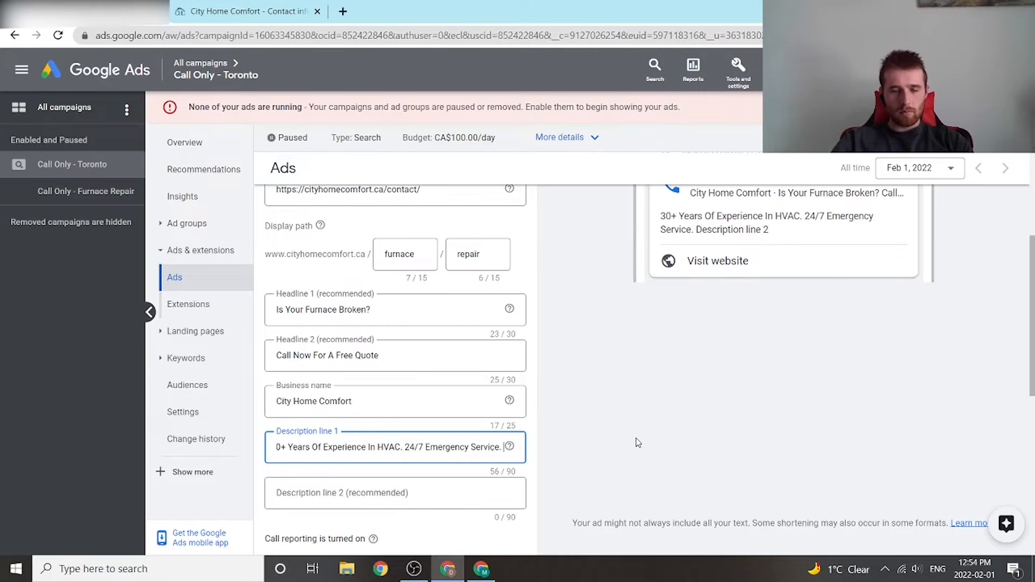
Step: Add "Our Experts Are On Standby." to the end of description line 1
{"action": "type", "text": "Our Ecp"}
{"action": "key", "text": "BackSpace"}
{"action": "key", "text": "BackSpace"}
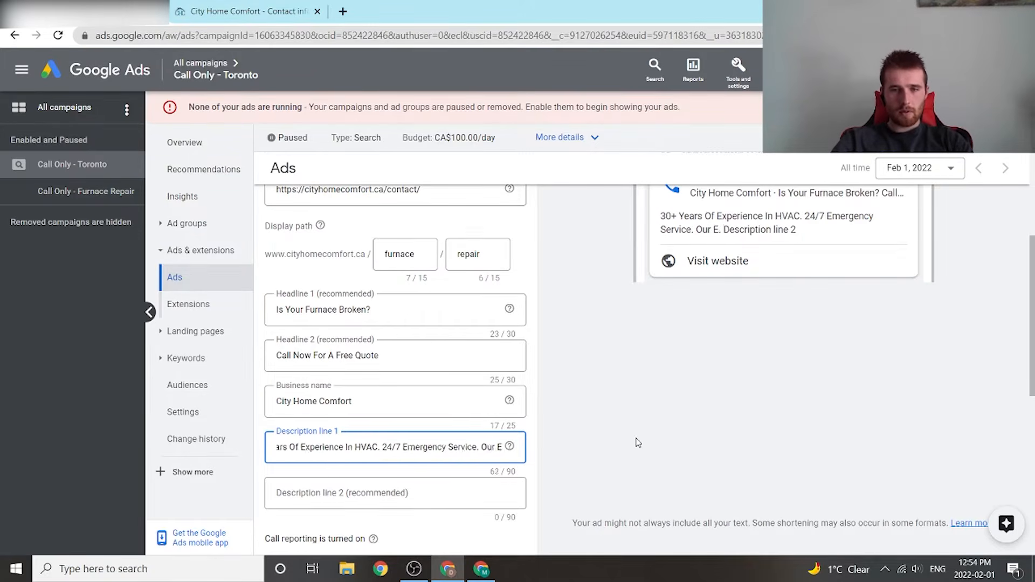
{"action": "type", "text": "xperts Are On"}
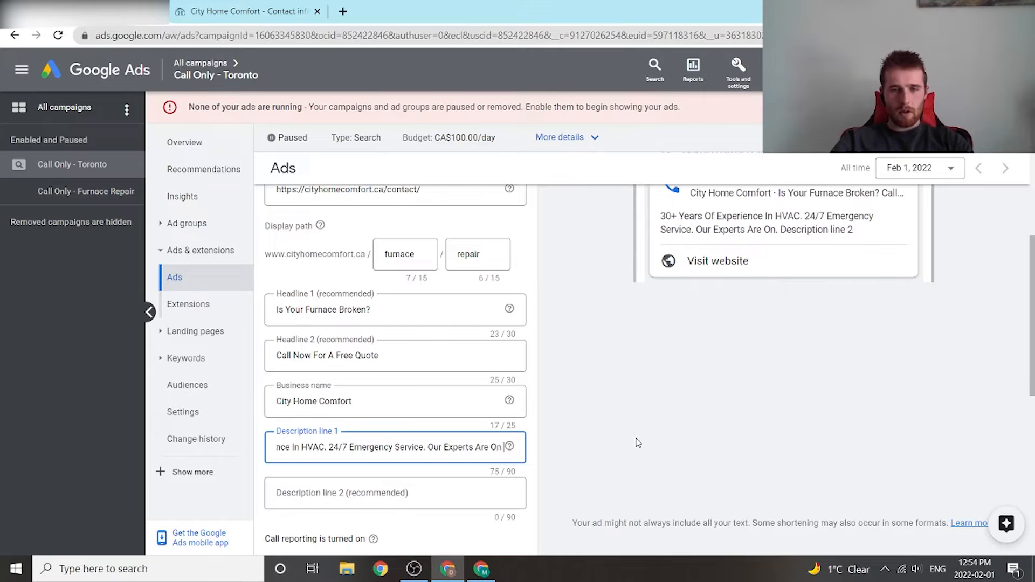
{"action": "type", "text": " Stan"}
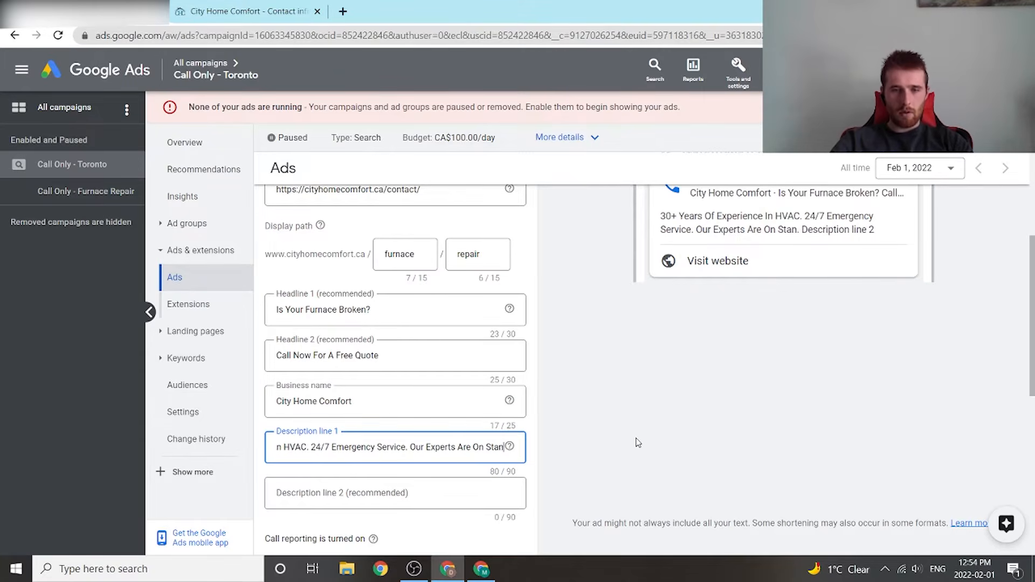
{"action": "type", "text": "dby"}
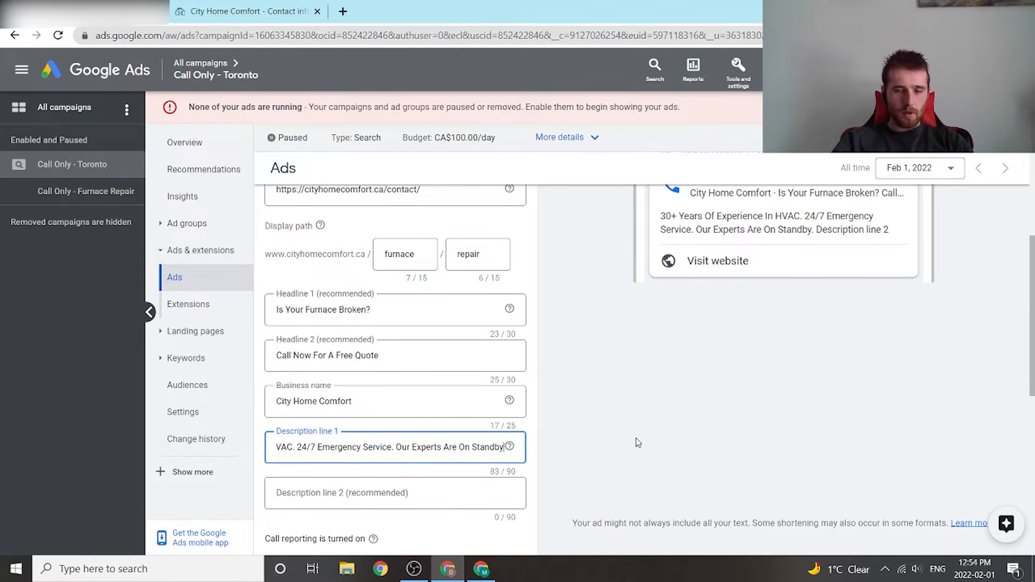
{"action": "type", "text": "."}
Step: Enter "Fix Your Furnace Today And Don't Get Caught Off Guard When The Cold Weather Hits." as description line 2
{"action": "left_click", "coordinate": [356, 489]}
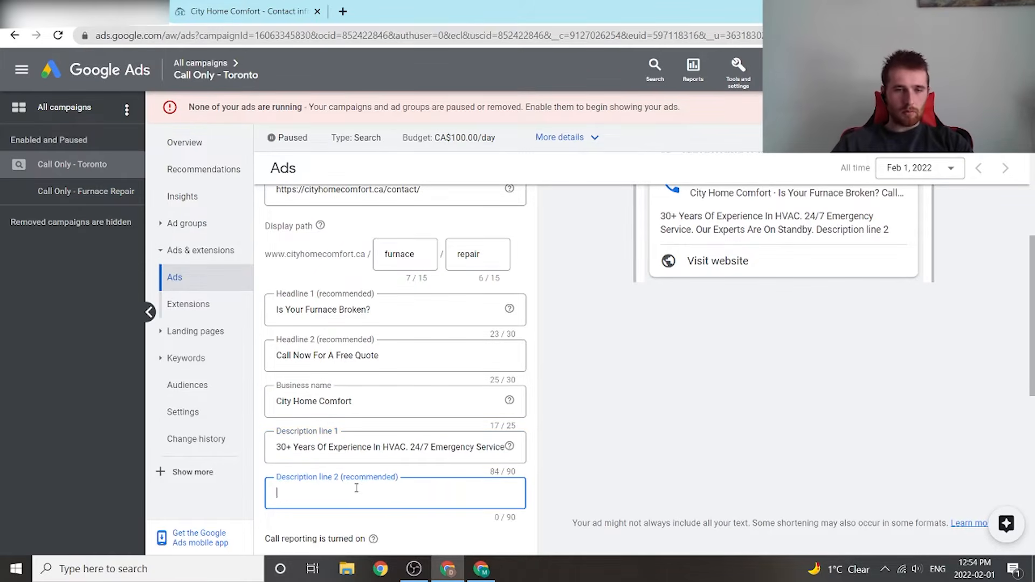
{"action": "left_click", "coordinate": [637, 411]}
{"action": "scroll", "coordinate": [638, 413], "scroll_direction": "down", "scroll_amount": 1}
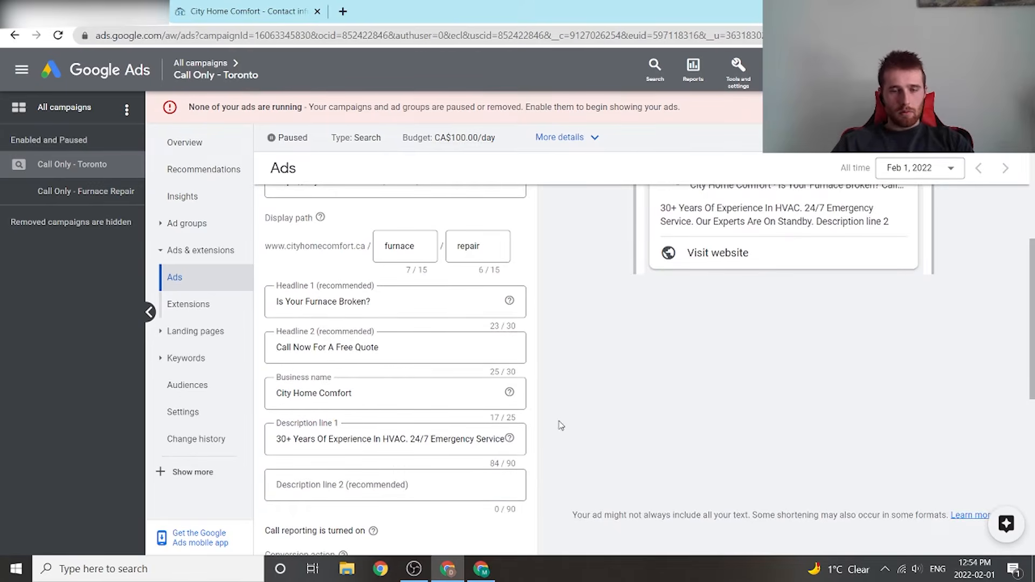
{"action": "type", "text": "Fix Your Furnace Today And Don't Get Caught Off Guard When The Cold Weather Hits."}
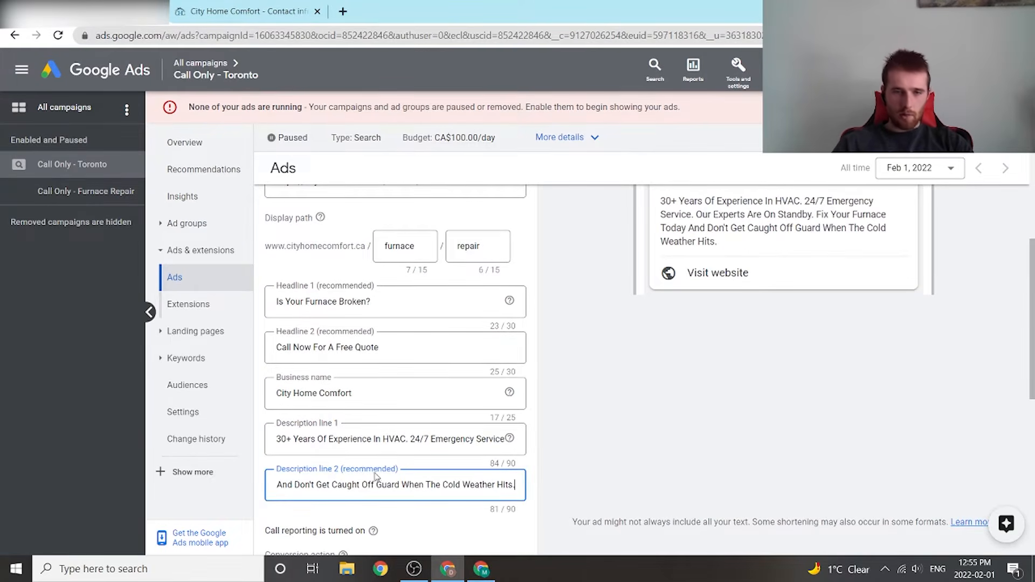
Step: Review the wording of description line 2 and description line 1 in the call ad form
{"action": "left_click_drag", "start_coordinate": [379, 484], "coordinate": [174, 472]}
{"action": "left_click", "coordinate": [318, 485]}
{"action": "left_click_drag", "start_coordinate": [316, 485], "coordinate": [522, 477]}
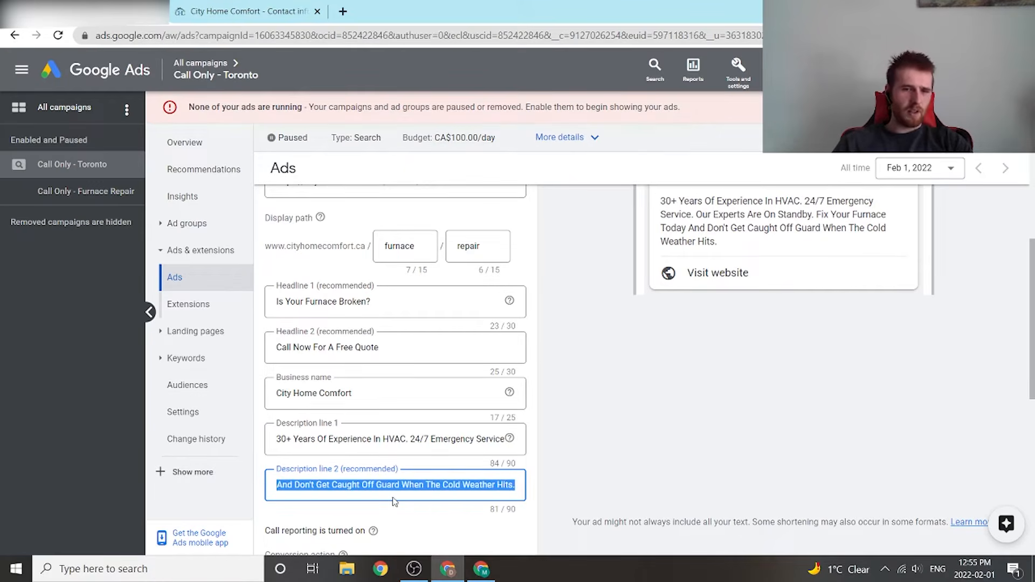
{"action": "left_click", "coordinate": [409, 485]}
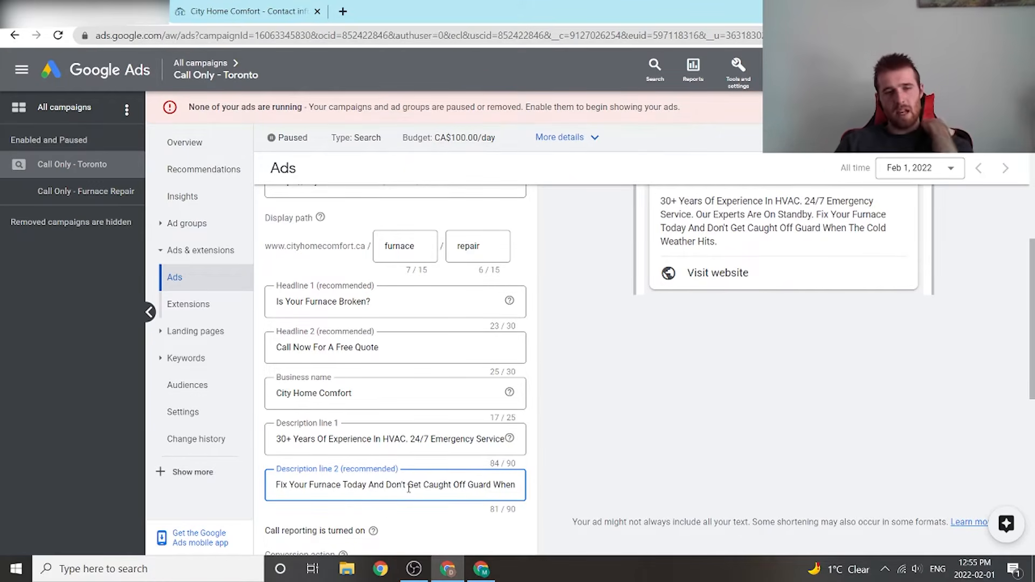
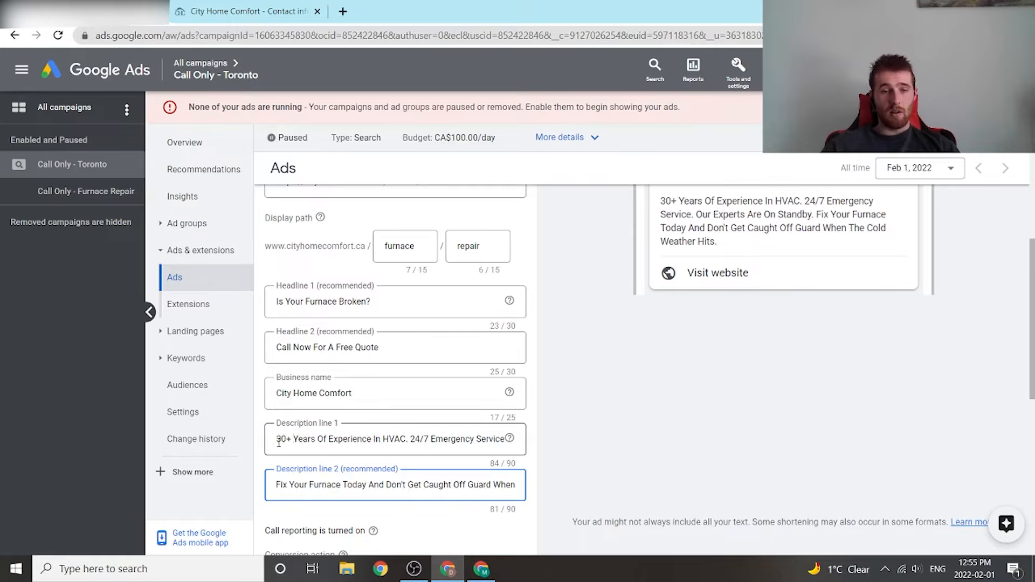
{"action": "mouse_move", "coordinate": [278, 442]}
{"action": "left_mouse_down"}
{"action": "mouse_move", "coordinate": [521, 439]}
{"action": "mouse_move", "coordinate": [262, 441]}
{"action": "left_mouse_up"}
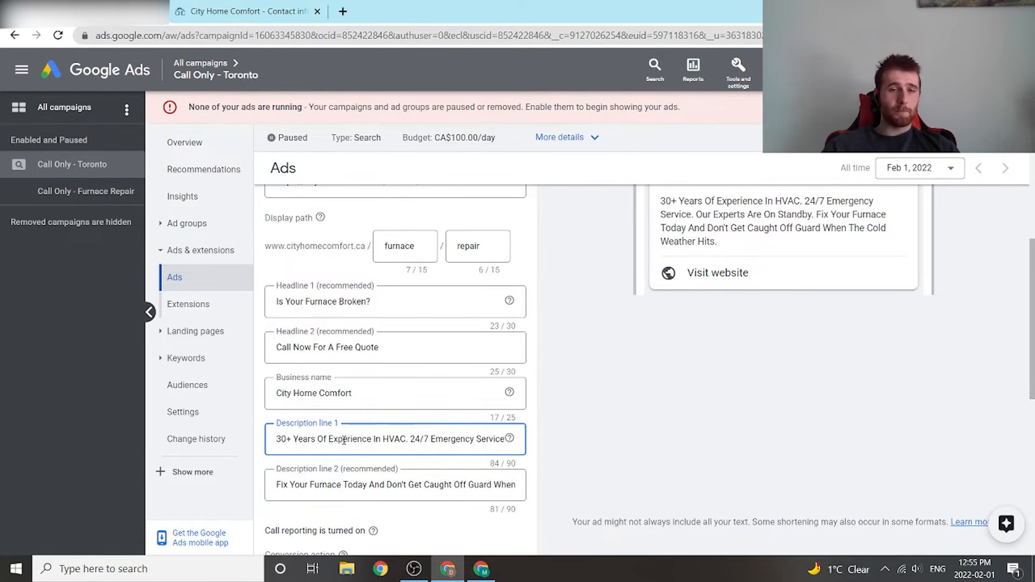
{"action": "left_click", "coordinate": [570, 351]}
Step: Examine the completed call ad form and its preview, from the phone number down to the conversion action and ad URL options
{"action": "scroll", "coordinate": [537, 396], "scroll_direction": "down", "scroll_amount": 2}
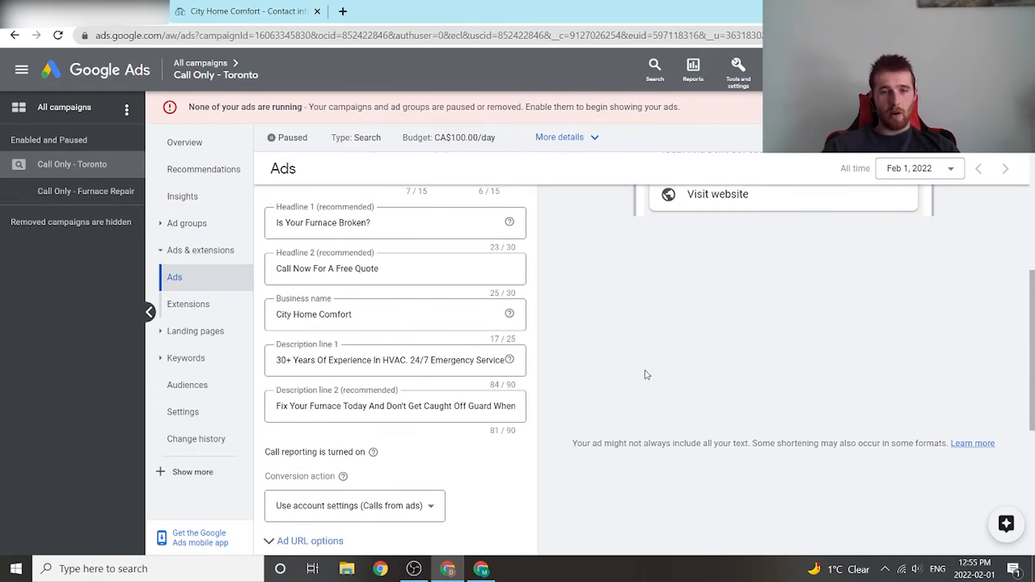
{"action": "scroll", "coordinate": [645, 394], "scroll_direction": "down", "scroll_amount": 1}
{"action": "scroll", "coordinate": [620, 416], "scroll_direction": "down", "scroll_amount": 2}
{"action": "scroll", "coordinate": [612, 407], "scroll_direction": "up", "scroll_amount": 10}
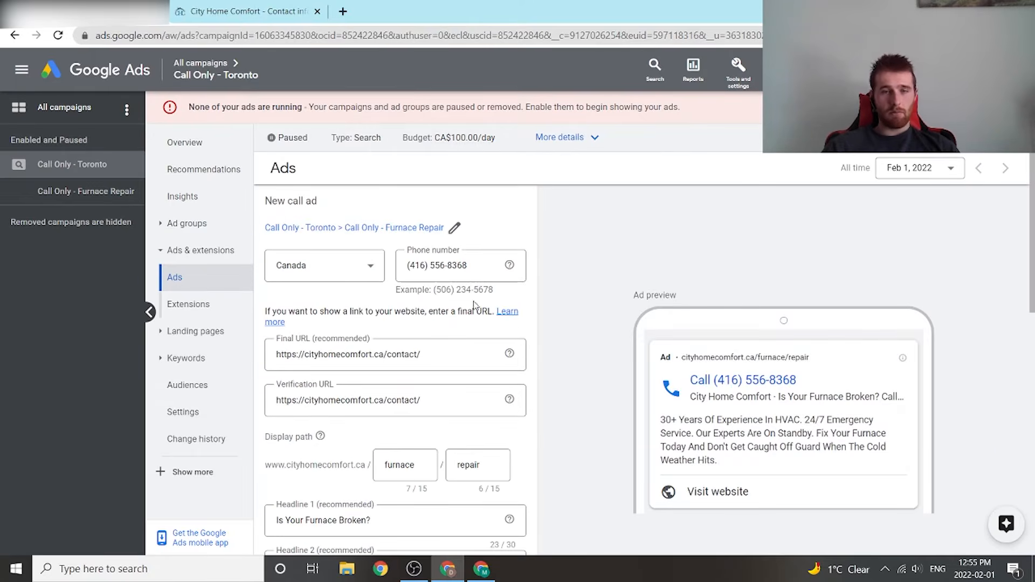
{"action": "scroll", "coordinate": [616, 248], "scroll_direction": "down", "scroll_amount": 5}
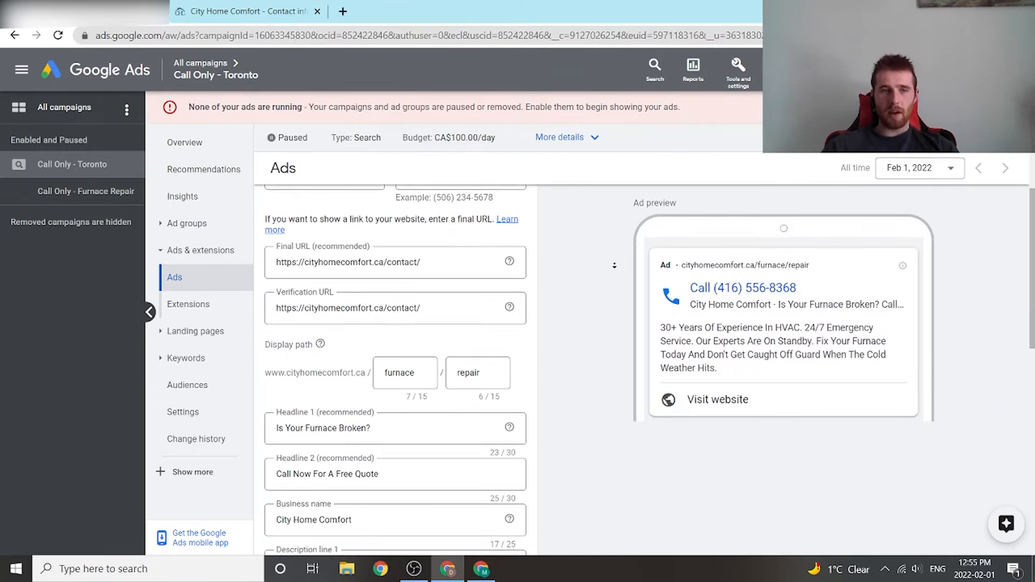
{"action": "scroll", "coordinate": [614, 268], "scroll_direction": "down", "scroll_amount": 1}
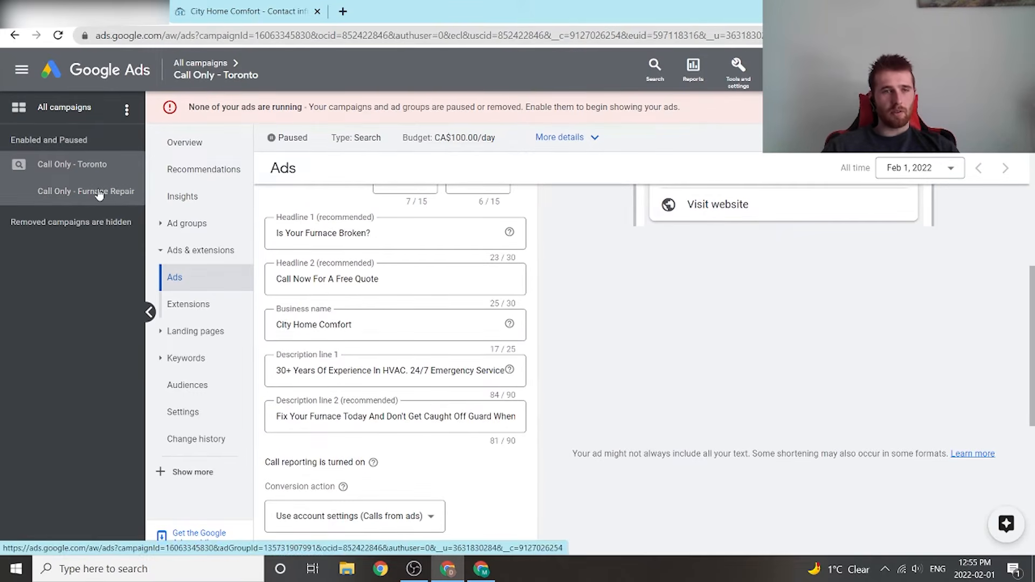
{"action": "scroll", "coordinate": [680, 321], "scroll_direction": "down", "scroll_amount": 1}
{"action": "scroll", "coordinate": [682, 329], "scroll_direction": "down", "scroll_amount": 1}
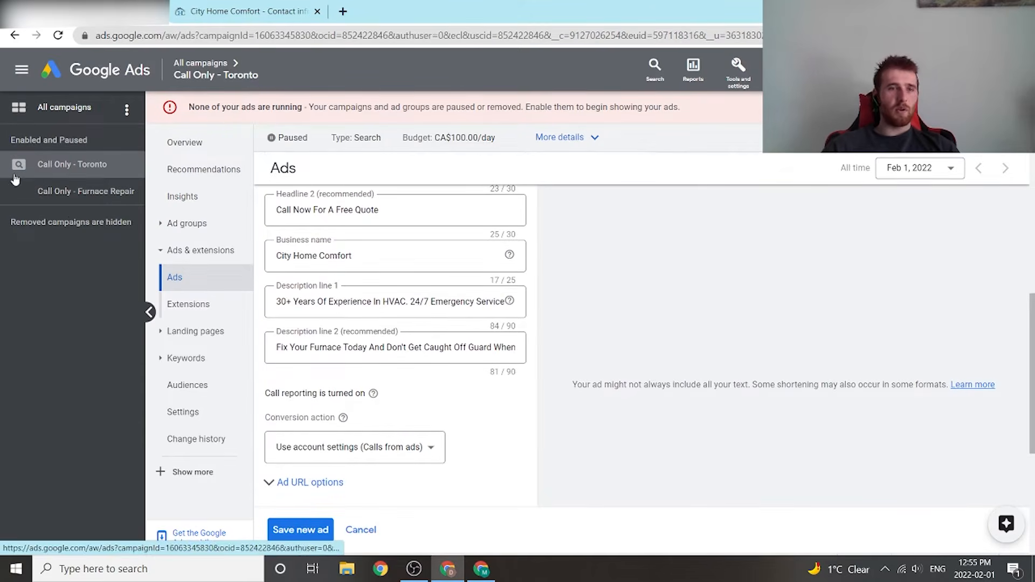
{"action": "mouse_move", "coordinate": [72, 220]}
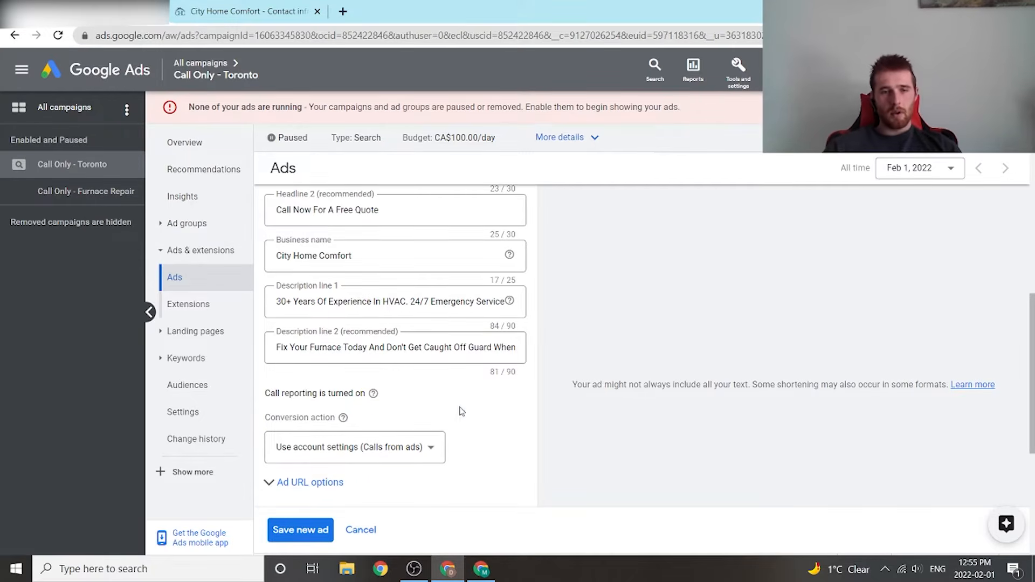
Step: Keep the conversion action on "Use account settings (Calls from ads)" and save the new call ad
{"action": "left_click", "coordinate": [393, 442]}
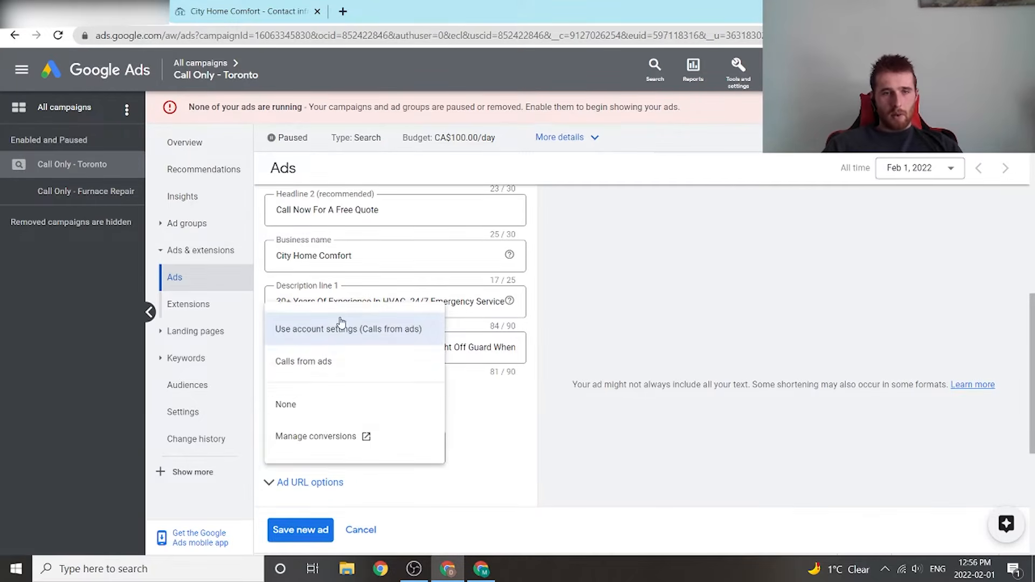
{"action": "left_click", "coordinate": [394, 334]}
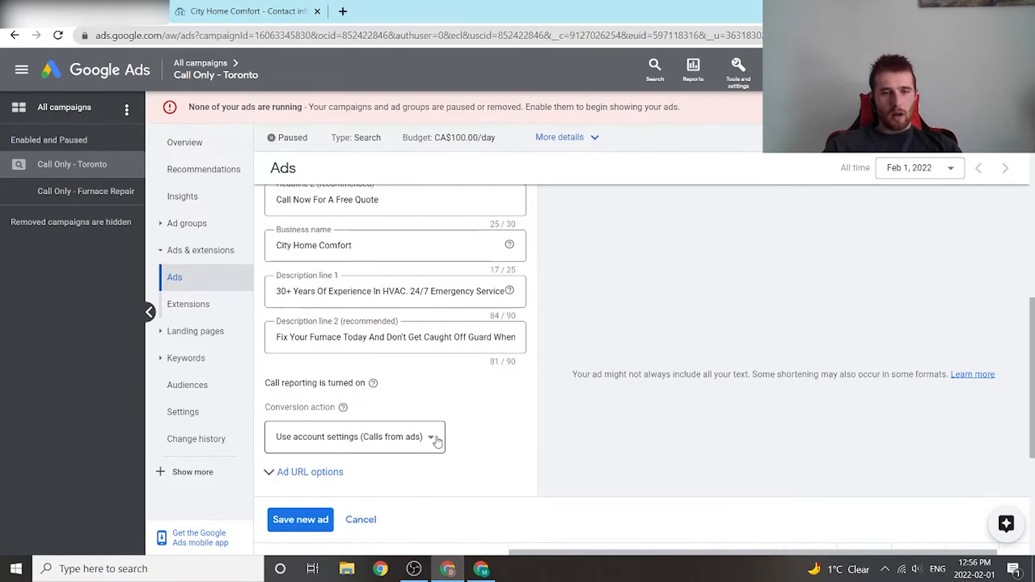
{"action": "scroll", "coordinate": [529, 423], "scroll_direction": "down", "scroll_amount": 2}
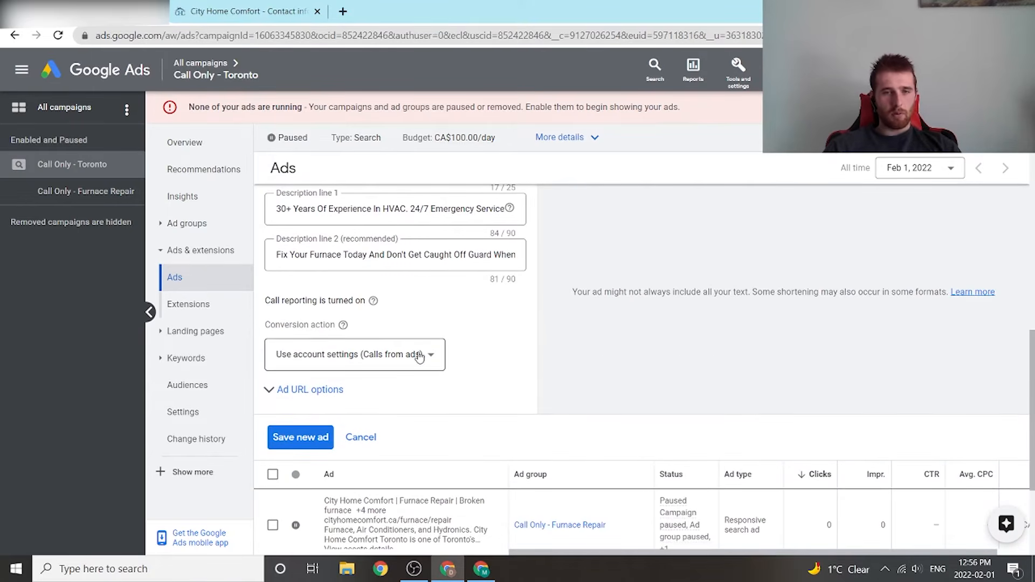
{"action": "scroll", "coordinate": [569, 369], "scroll_direction": "down", "scroll_amount": 1}
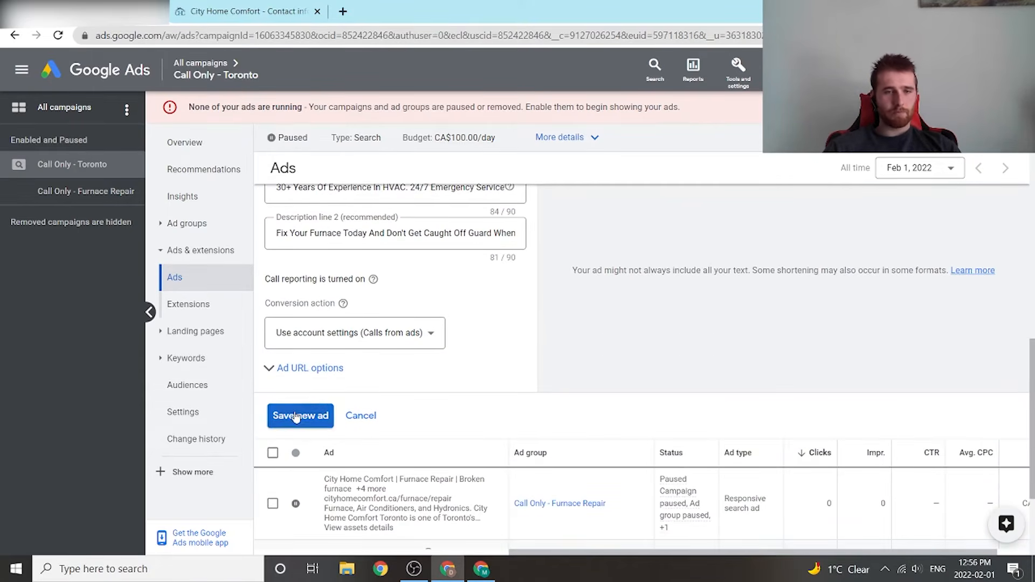
{"action": "left_click", "coordinate": [296, 415]}
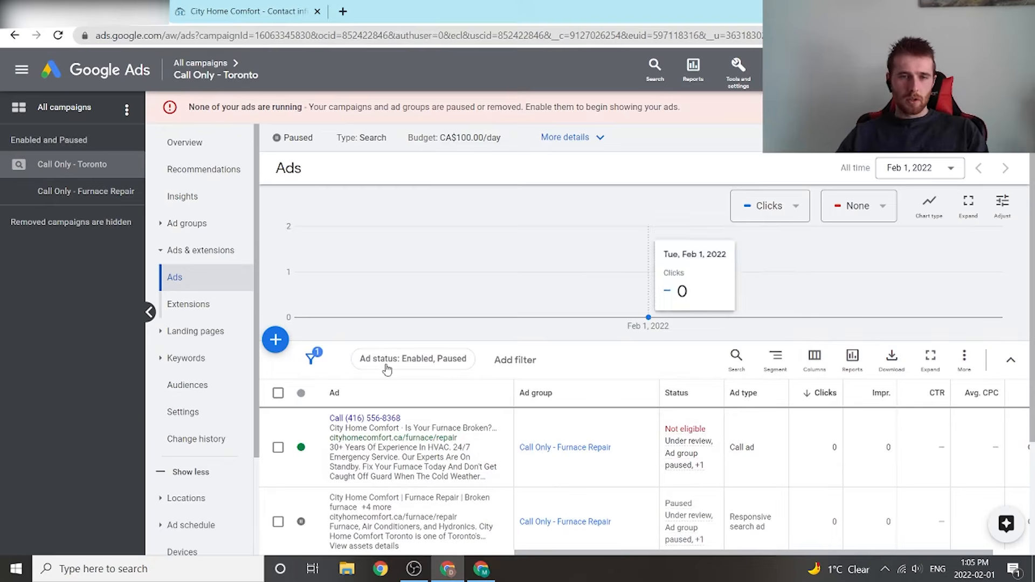
Step: Check the saved call ad in the ads list, open Keyword Planner and dismiss its updates notice
{"action": "scroll", "coordinate": [640, 296], "scroll_direction": "down", "scroll_amount": 1}
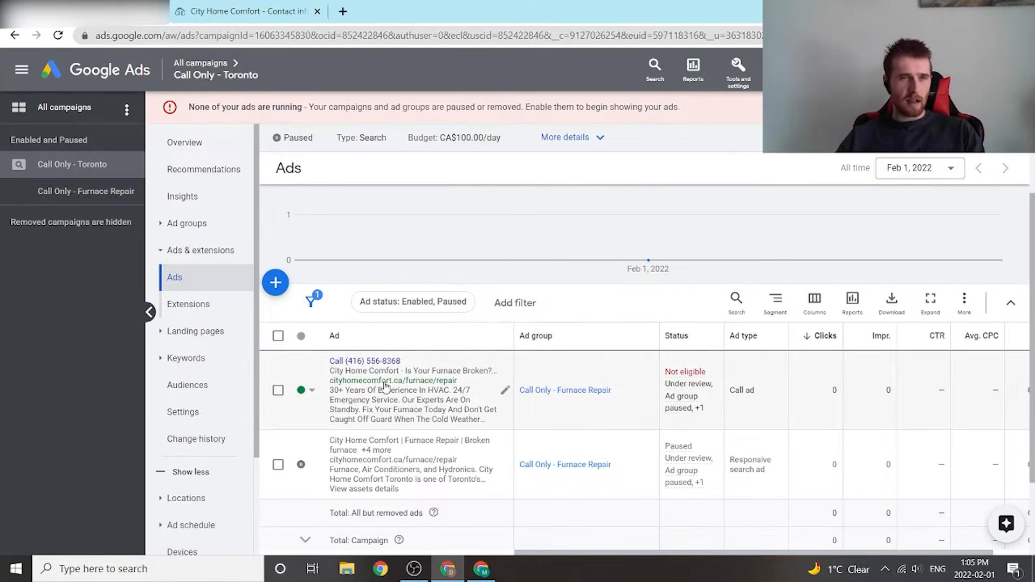
{"action": "scroll", "coordinate": [617, 301], "scroll_direction": "down", "scroll_amount": 1}
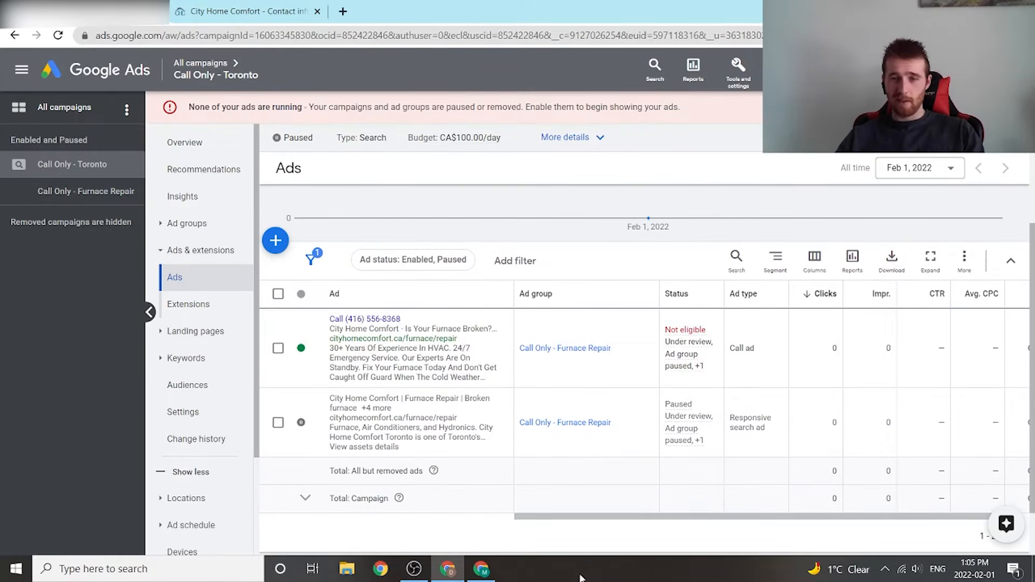
{"action": "scroll", "coordinate": [423, 388], "scroll_direction": "up", "scroll_amount": 2}
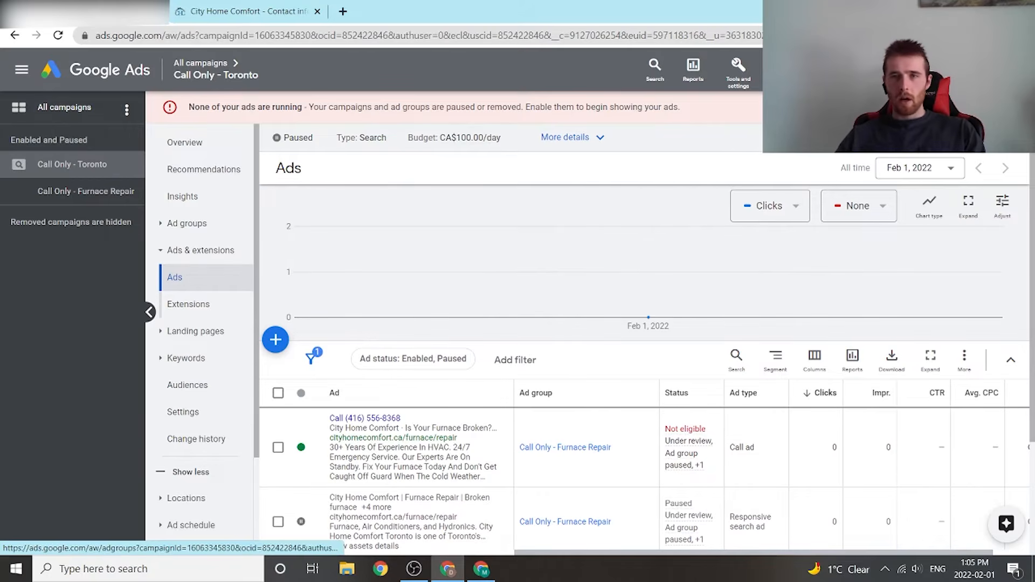
{"action": "left_click", "coordinate": [738, 73]}
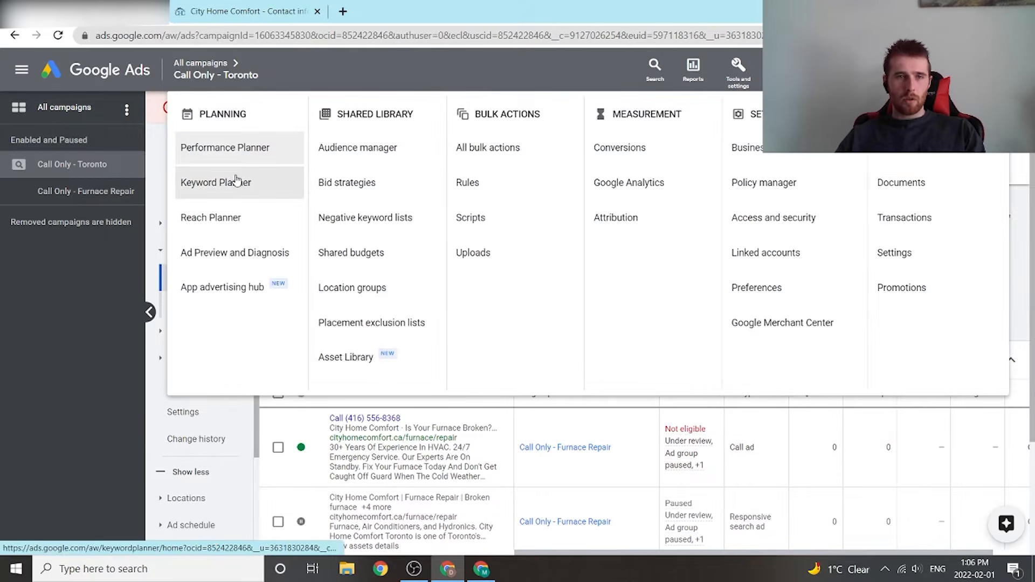
{"action": "left_click", "coordinate": [237, 181]}
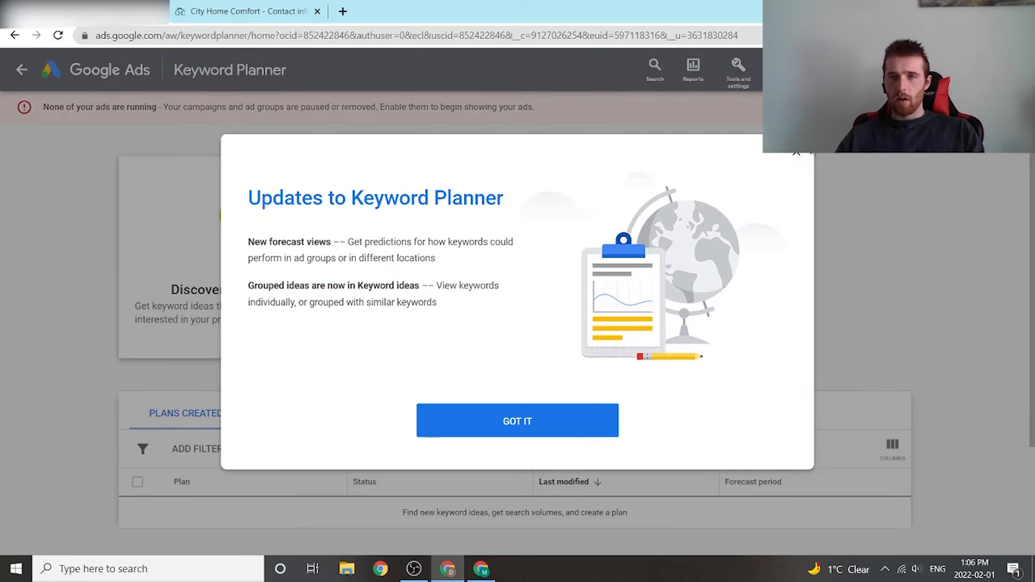
{"action": "left_click", "coordinate": [797, 154]}
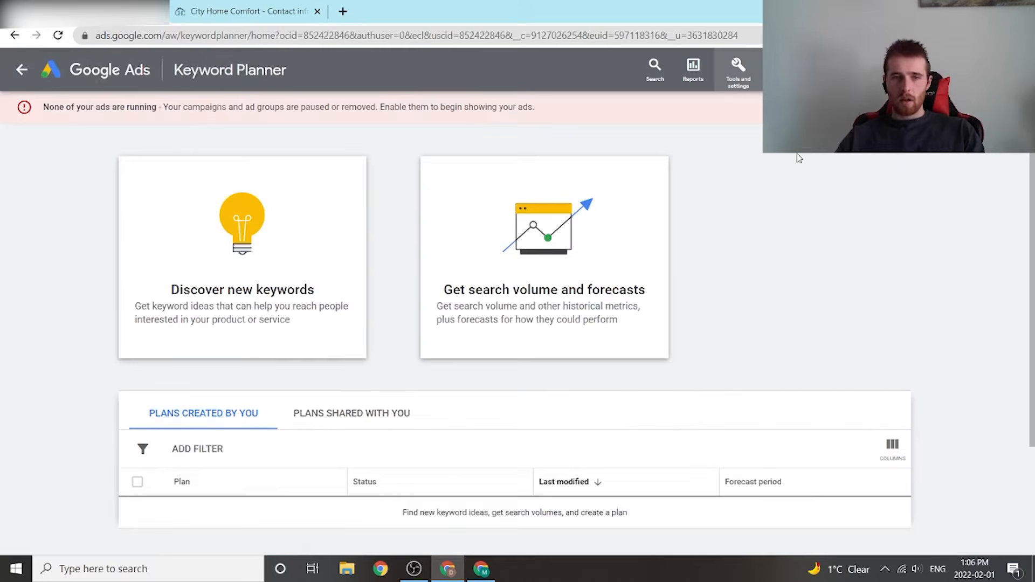
Step: Discover new keywords starting from "furnace installation" and get the keyword ideas
{"action": "left_click", "coordinate": [284, 253]}
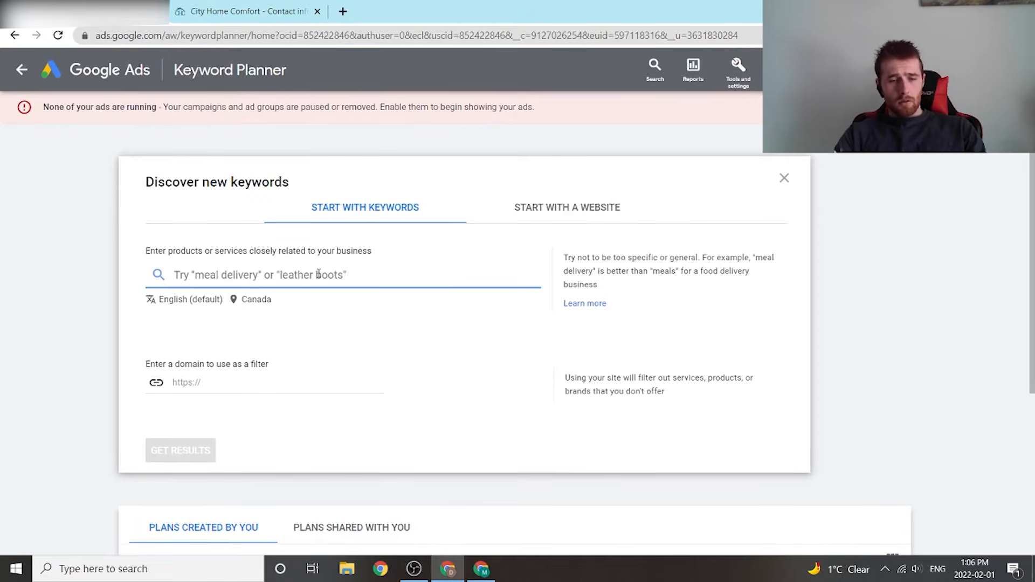
{"action": "type", "text": "furn"}
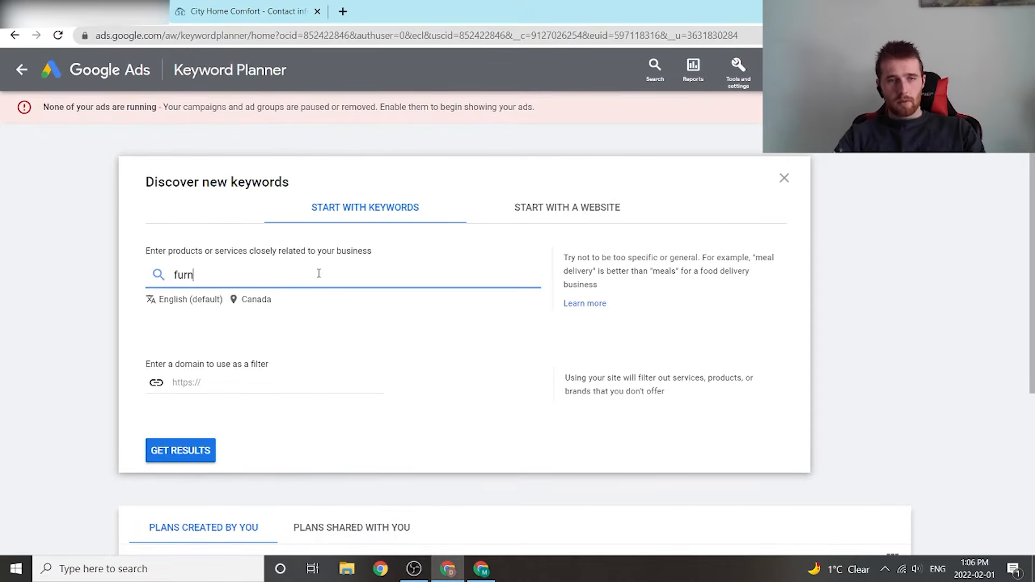
{"action": "type", "text": "ace installation"}
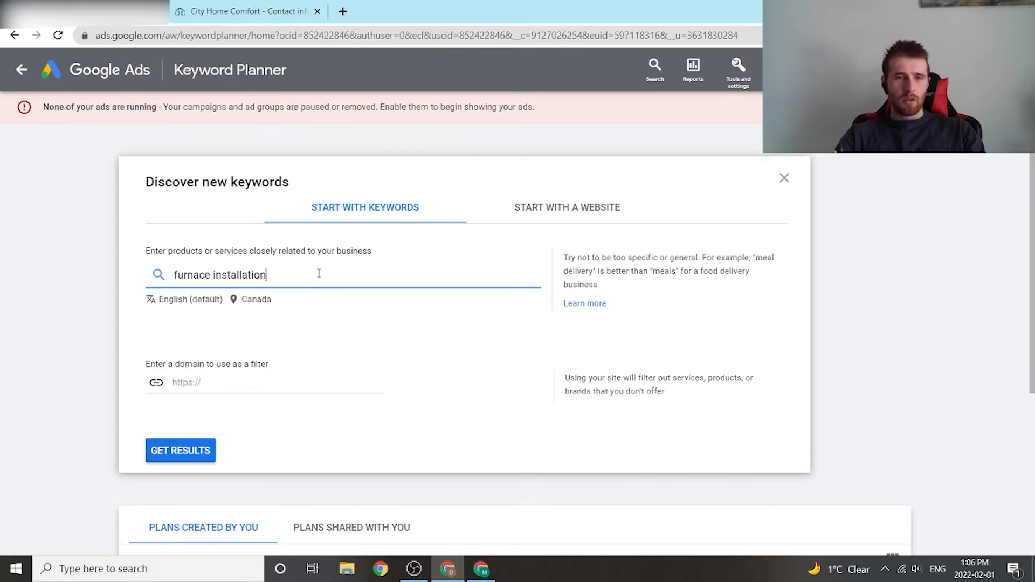
{"action": "key", "text": "Return"}
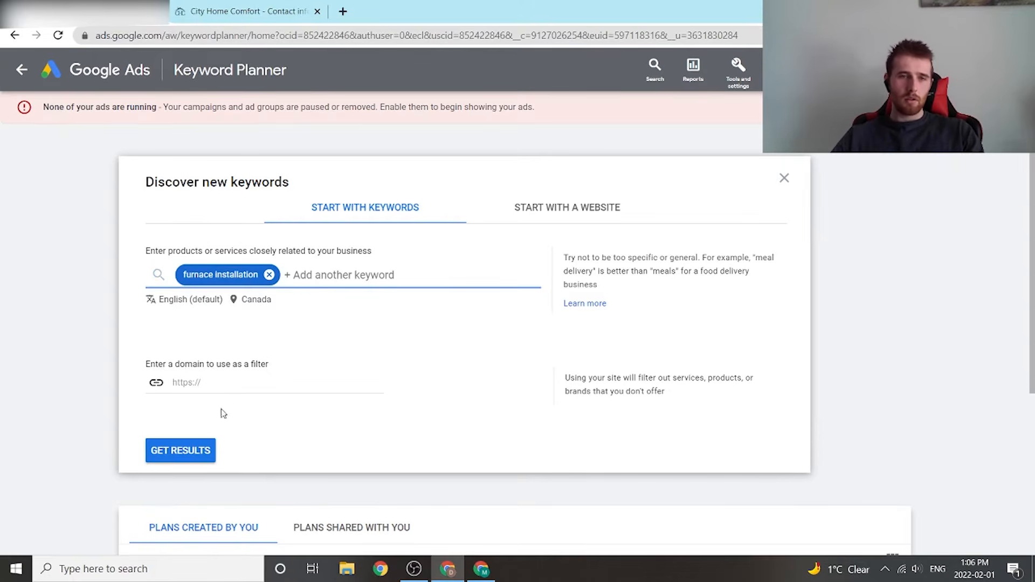
{"action": "left_click", "coordinate": [210, 452]}
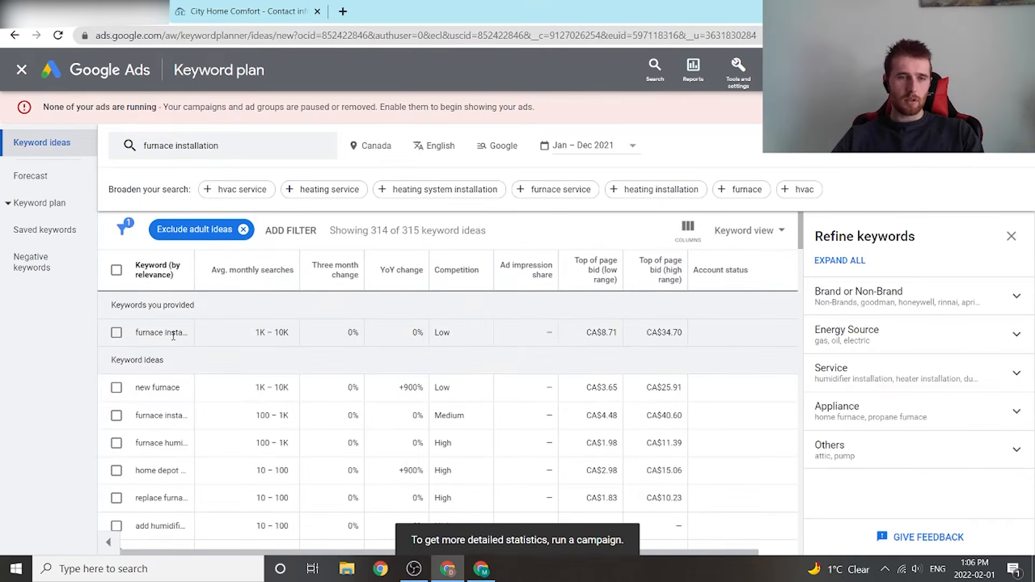
Step: Open a blank Notepad document and record the provided keyword "furnace installation" on its first line
{"action": "key", "text": "super"}
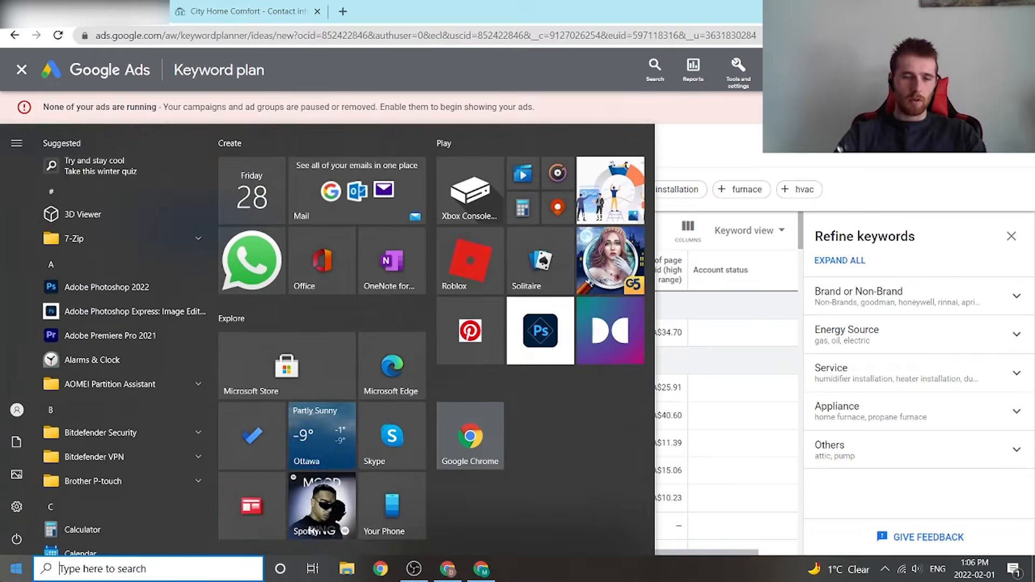
{"action": "type", "text": "not"}
{"action": "key", "text": "Return"}
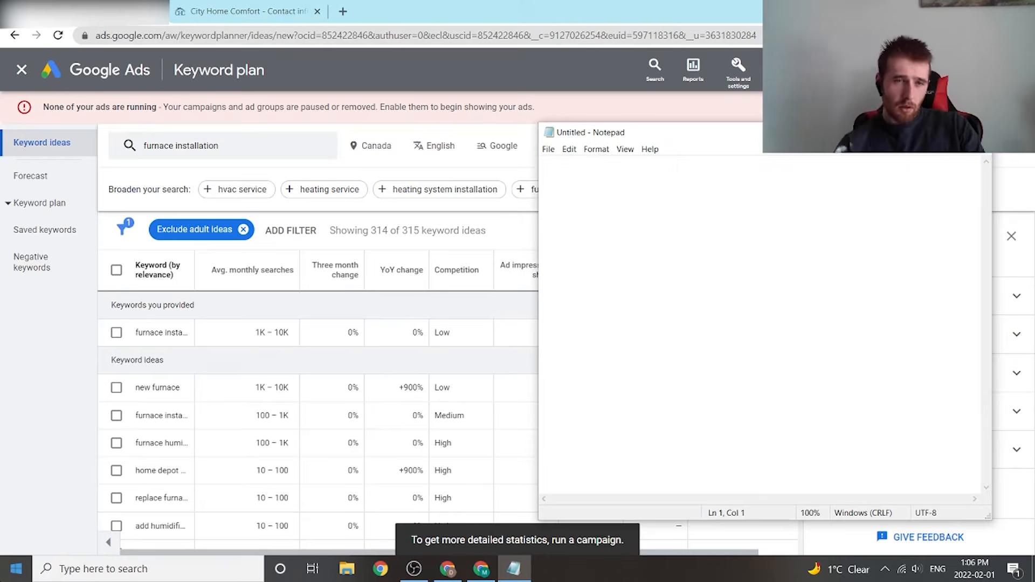
{"action": "triple_click", "coordinate": [172, 335]}
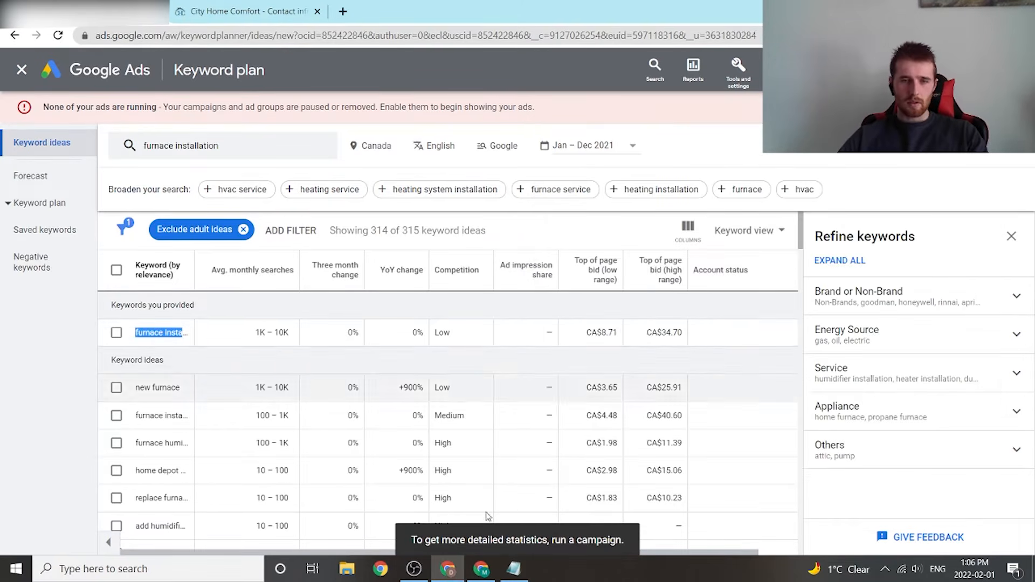
{"action": "left_click", "coordinate": [512, 572]}
{"action": "type", "text": "furnace installation"}
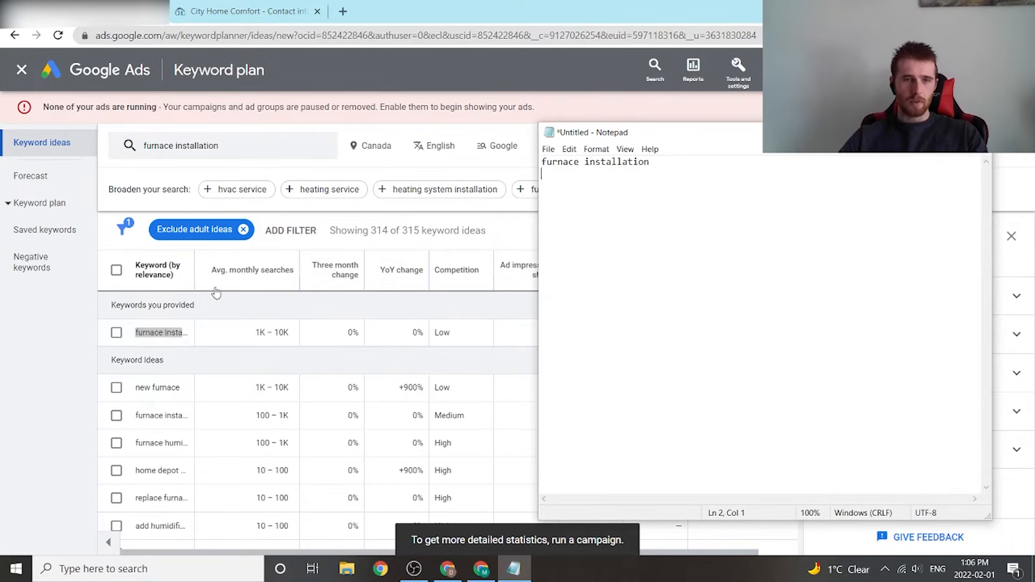
Step: Target the keyword ideas to Toronto, Ontario, Canada, remove the Canada country target and save the location
{"action": "left_click", "coordinate": [345, 332]}
{"action": "scroll", "coordinate": [464, 359], "scroll_direction": "down", "scroll_amount": 1}
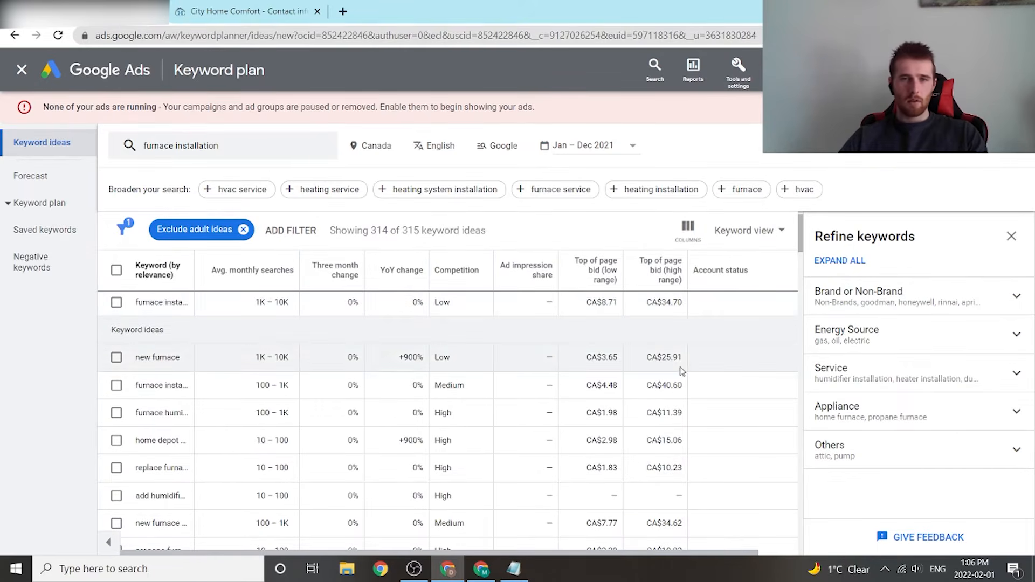
{"action": "left_click", "coordinate": [400, 148]}
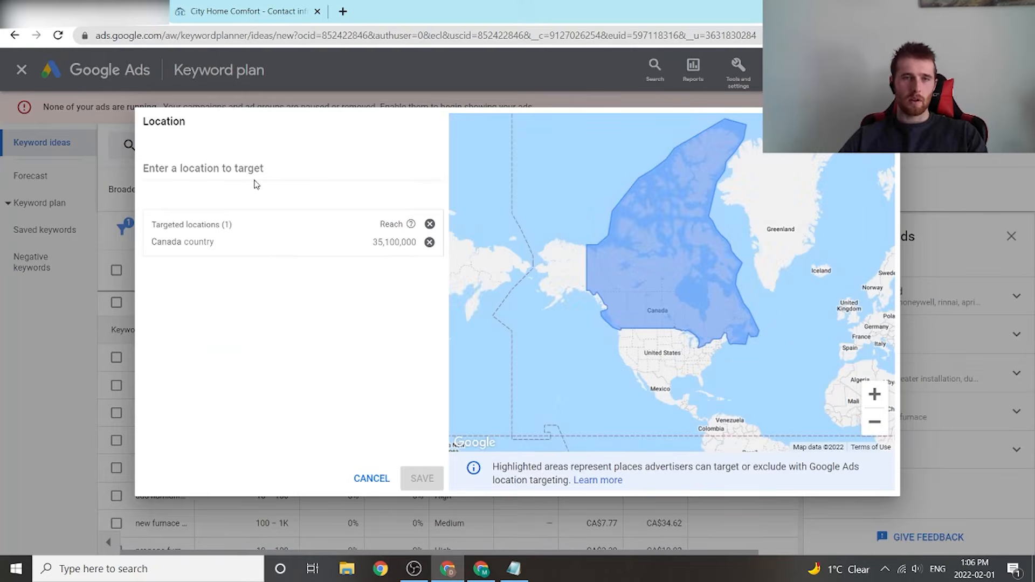
{"action": "type", "text": "toron"}
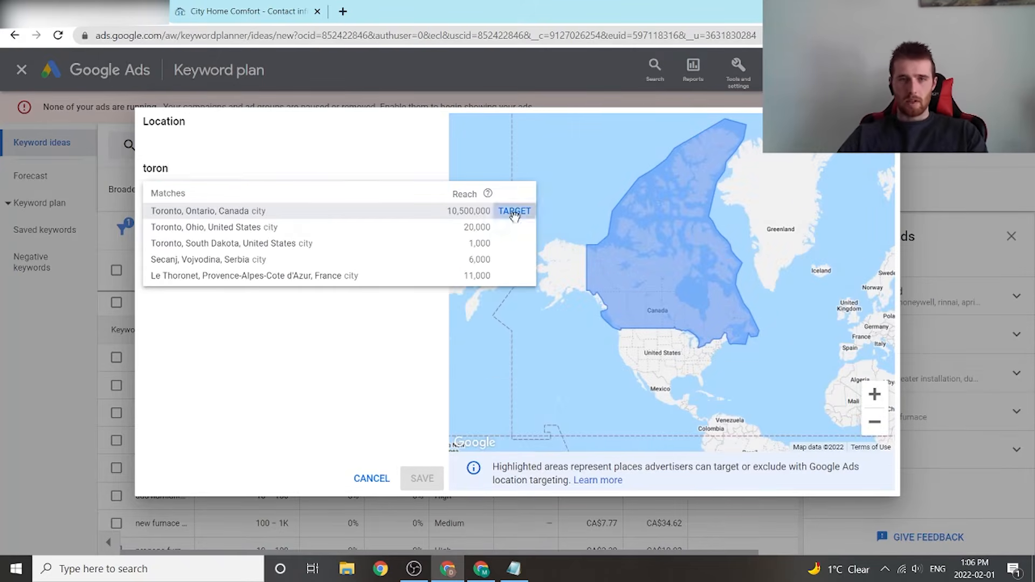
{"action": "left_click", "coordinate": [514, 211]}
{"action": "left_click", "coordinate": [429, 242]}
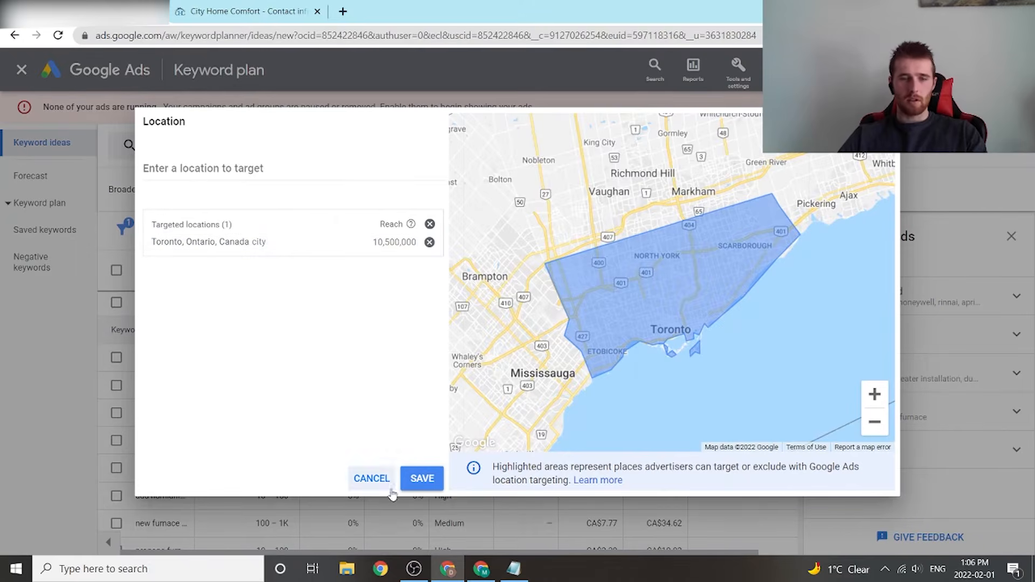
{"action": "left_click_drag", "start_coordinate": [574, 314], "coordinate": [623, 328]}
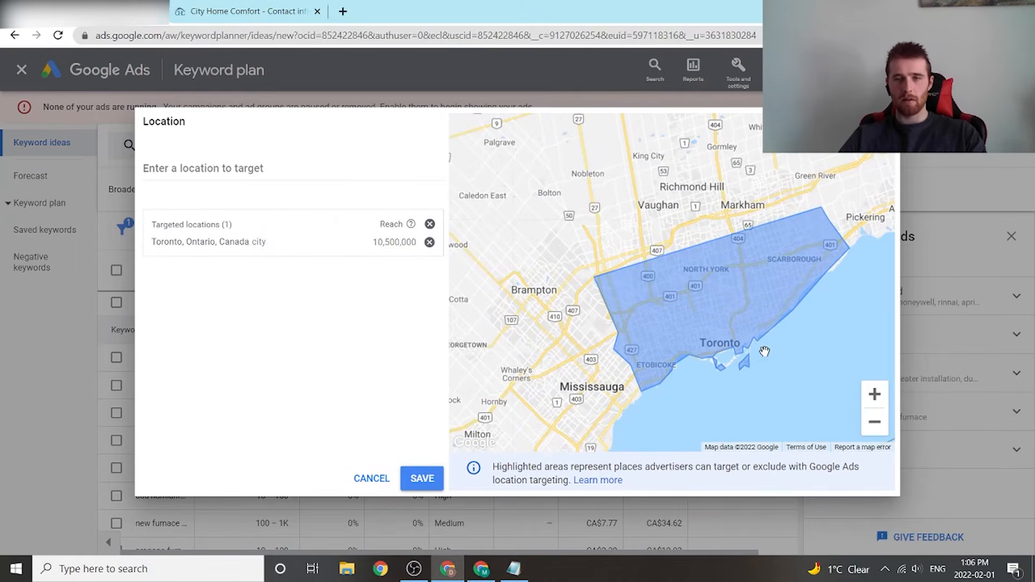
{"action": "left_click_drag", "start_coordinate": [791, 361], "coordinate": [786, 327]}
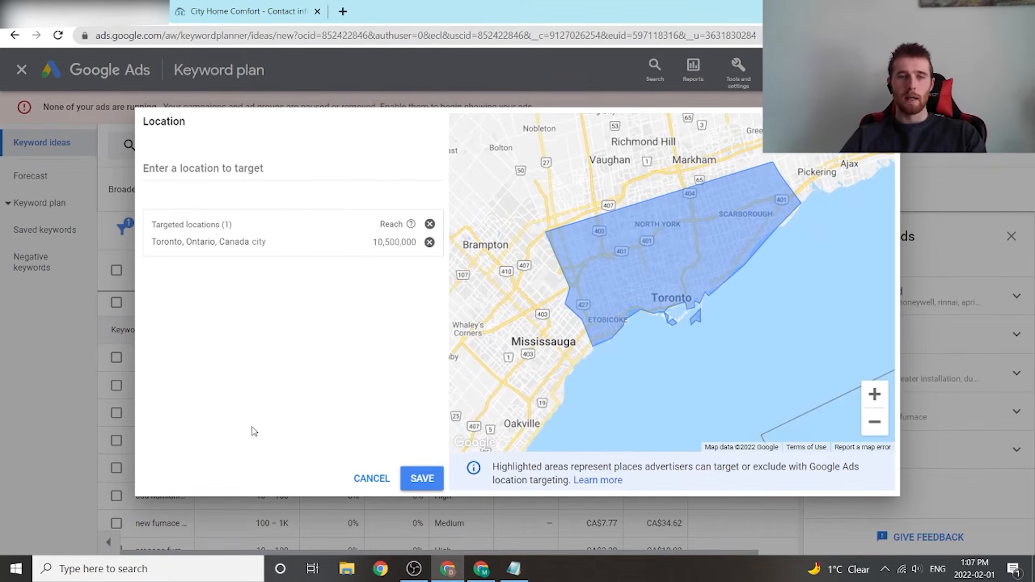
{"action": "left_click", "coordinate": [433, 477]}
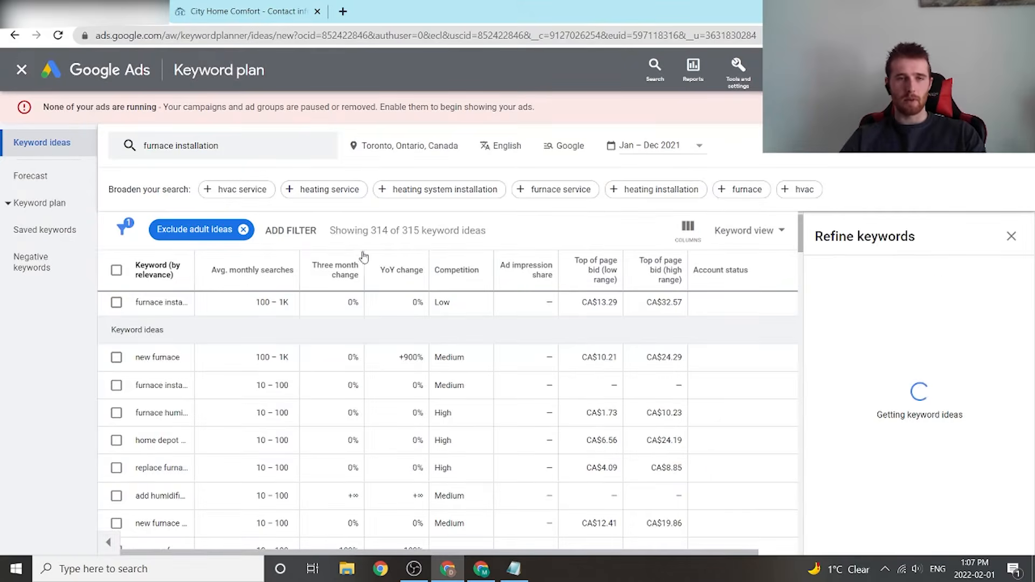
Step: Examine the average monthly searches and top of page bid ranges for "furnace installation" and "new furnace"
{"action": "left_click_drag", "start_coordinate": [249, 333], "coordinate": [296, 339]}
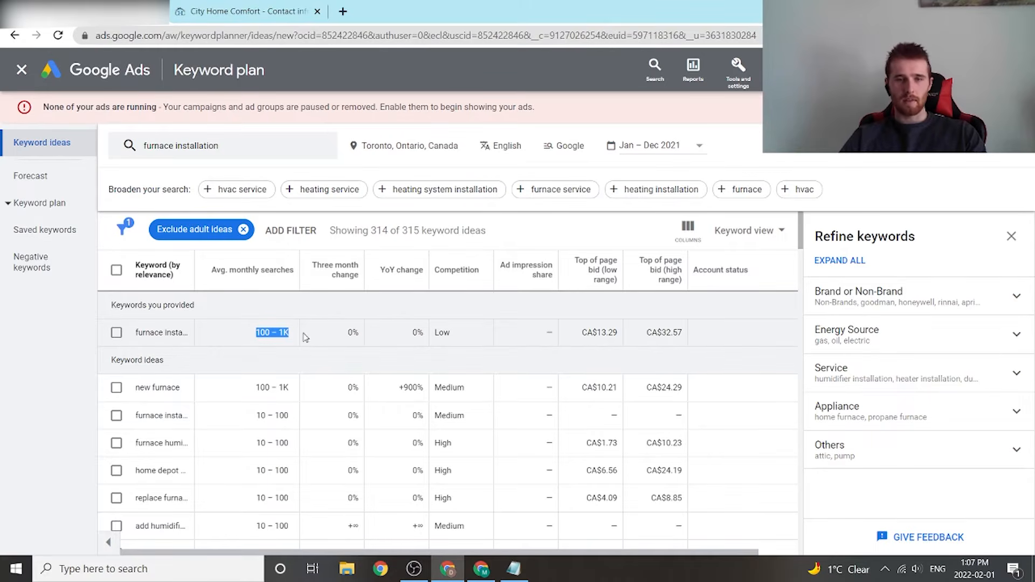
{"action": "left_click_drag", "start_coordinate": [672, 341], "coordinate": [578, 339]}
{"action": "left_click_drag", "start_coordinate": [618, 389], "coordinate": [587, 387]}
{"action": "left_click_drag", "start_coordinate": [651, 393], "coordinate": [685, 399]}
{"action": "left_click_drag", "start_coordinate": [668, 333], "coordinate": [657, 336]}
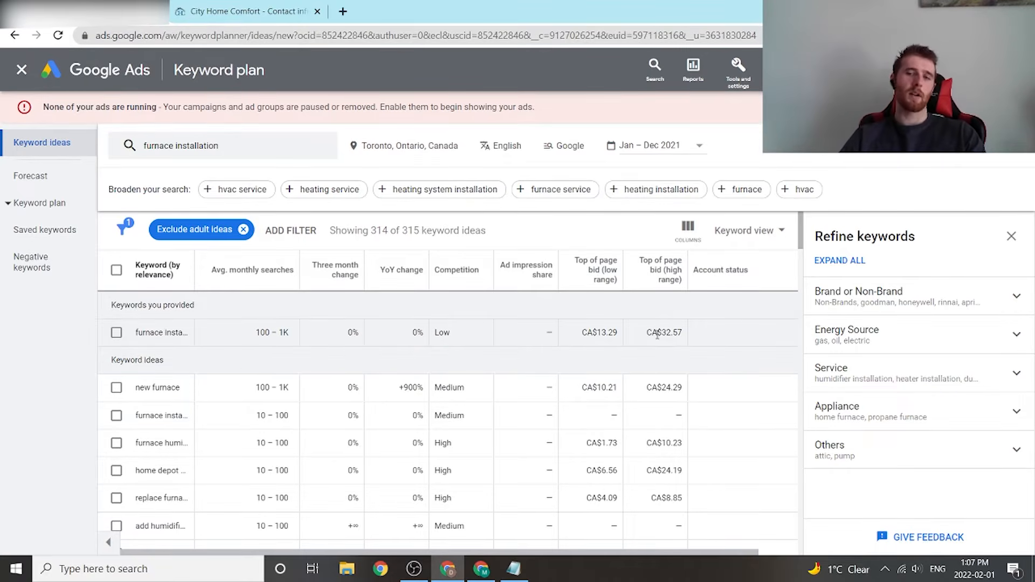
Step: Copy the keyword idea "new furnace" into the Notepad keyword list on its own line
{"action": "scroll", "coordinate": [674, 413], "scroll_direction": "down", "scroll_amount": 1}
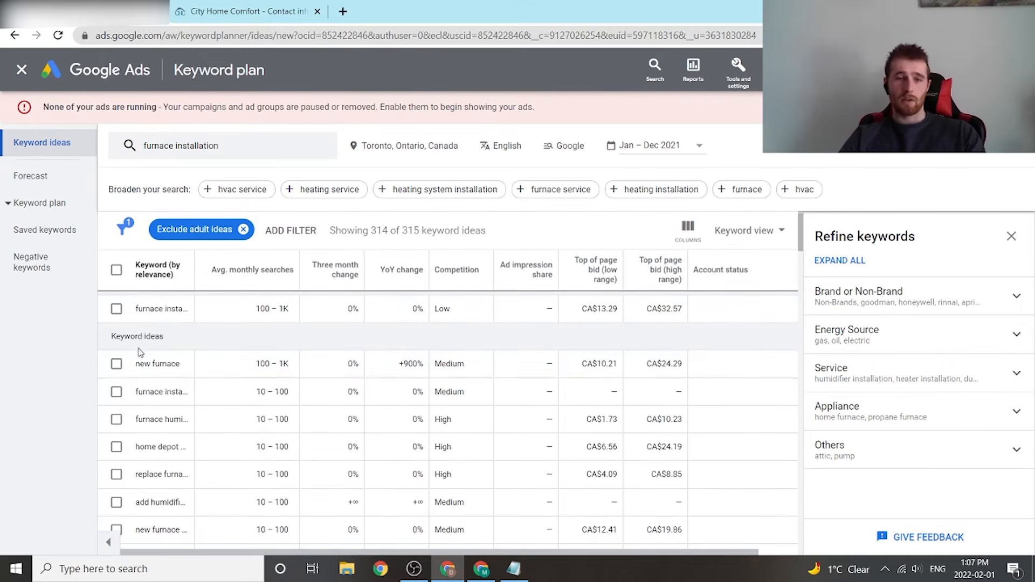
{"action": "triple_click", "coordinate": [145, 364]}
{"action": "key", "text": "ctrl+c"}
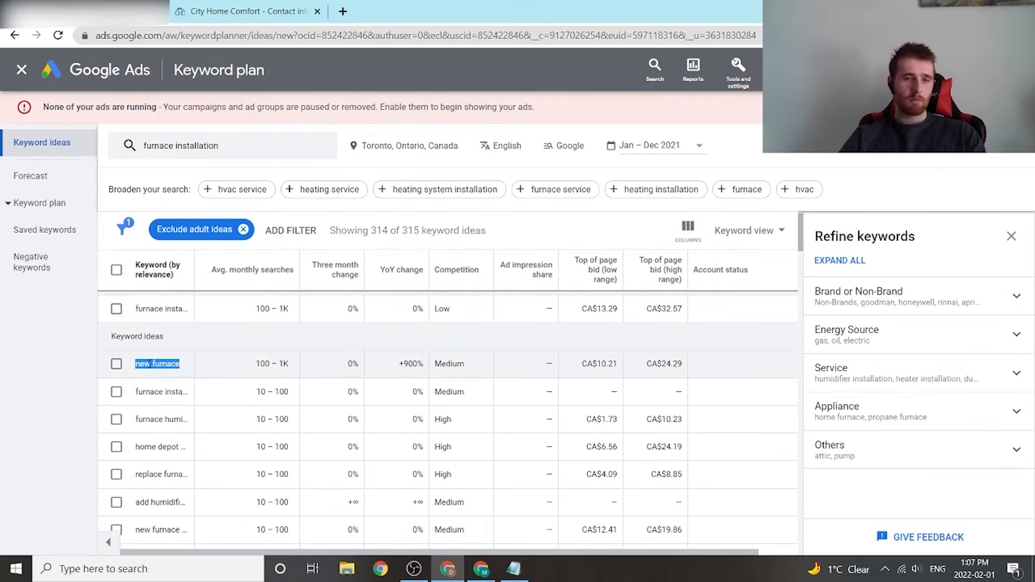
{"action": "left_click", "coordinate": [513, 571]}
{"action": "key", "text": "ctrl+v"}
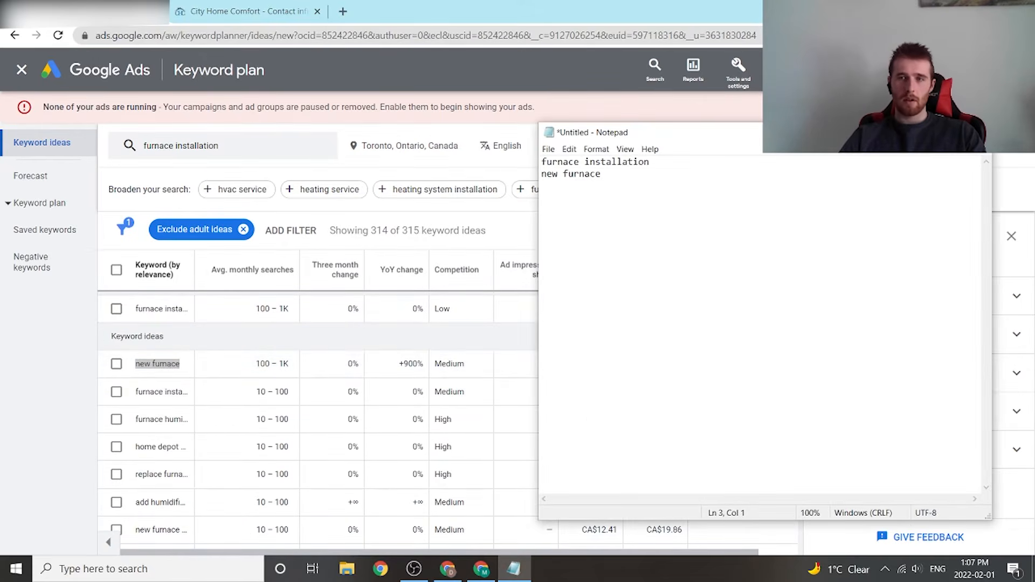
{"action": "left_click", "coordinate": [512, 571]}
Step: Copy the "furnace insta..." keyword idea directly below "new furnace" and add it as a new line in the Notepad list
{"action": "left_click", "coordinate": [152, 399]}
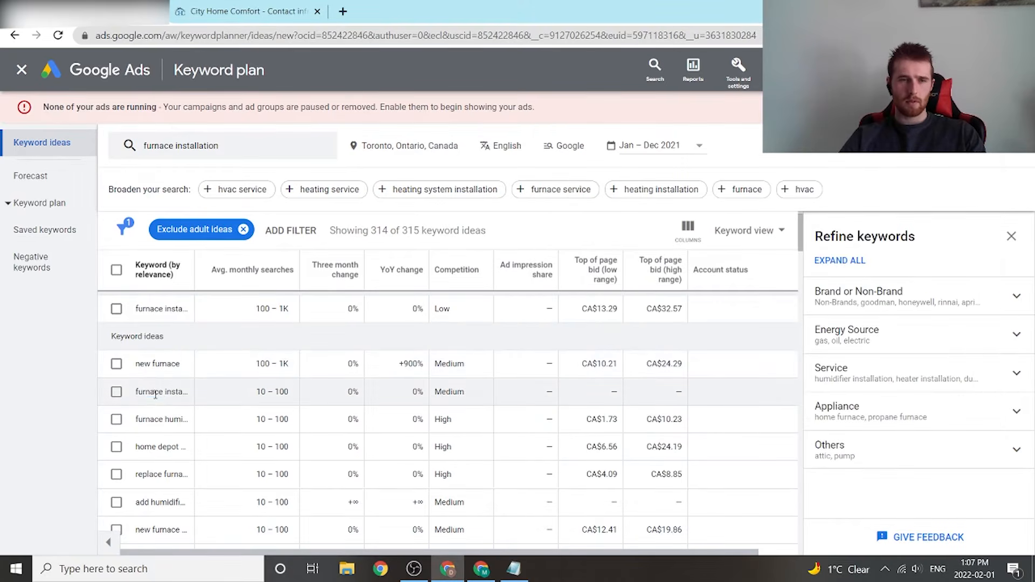
{"action": "triple_click", "coordinate": [155, 394]}
{"action": "right_click", "coordinate": [155, 399]}
{"action": "left_click", "coordinate": [149, 394]}
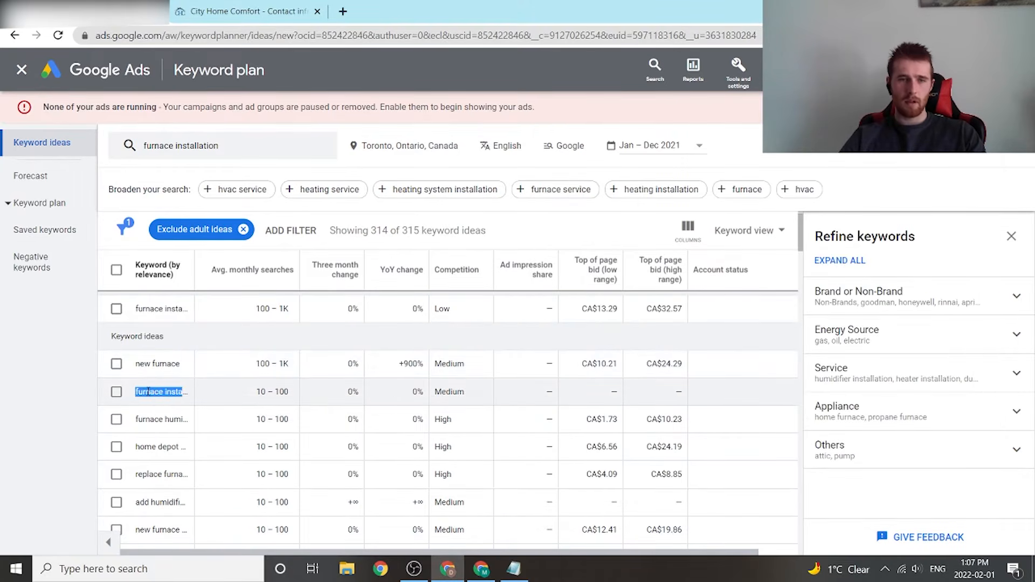
{"action": "left_click", "coordinate": [513, 569]}
{"action": "key", "text": "ctrl+v"}
{"action": "key", "text": "Return"}
Step: Check the full wording of the truncated keyword ideas "furnace humi..." and "home depot ..."
{"action": "double_click", "coordinate": [147, 417]}
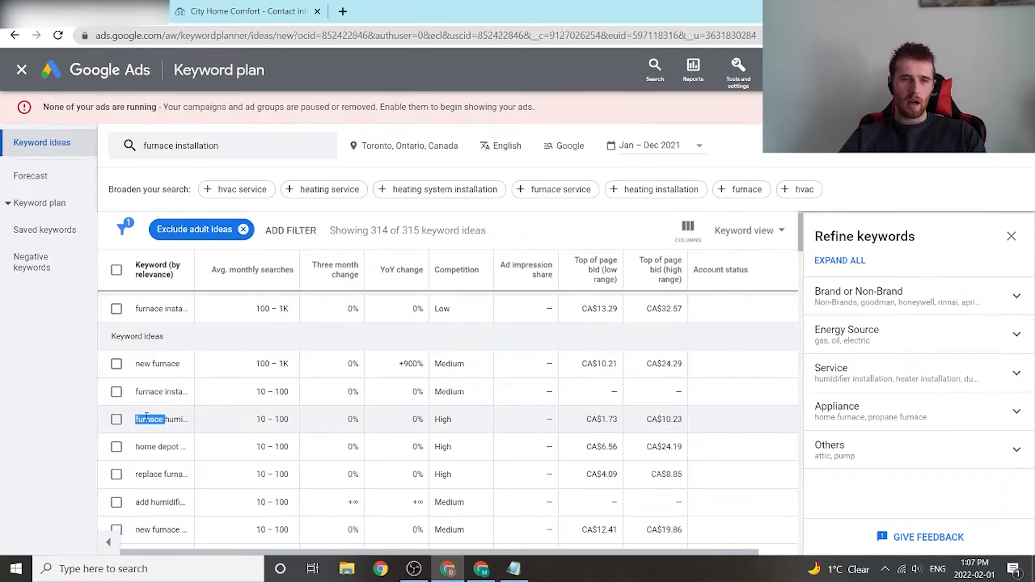
{"action": "right_click", "coordinate": [147, 419]}
{"action": "left_click", "coordinate": [171, 427]}
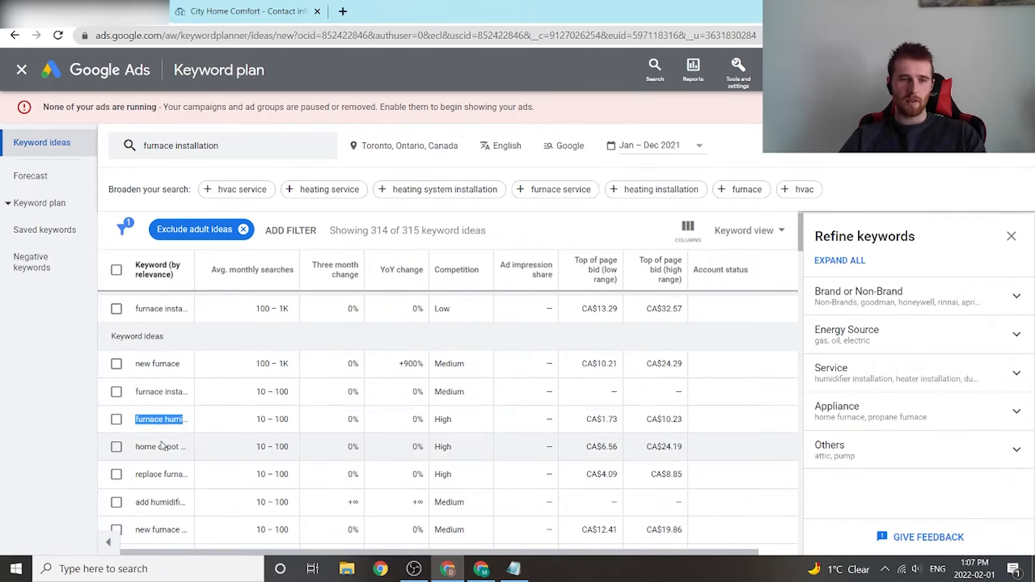
{"action": "scroll", "coordinate": [182, 425], "scroll_direction": "down", "scroll_amount": 1}
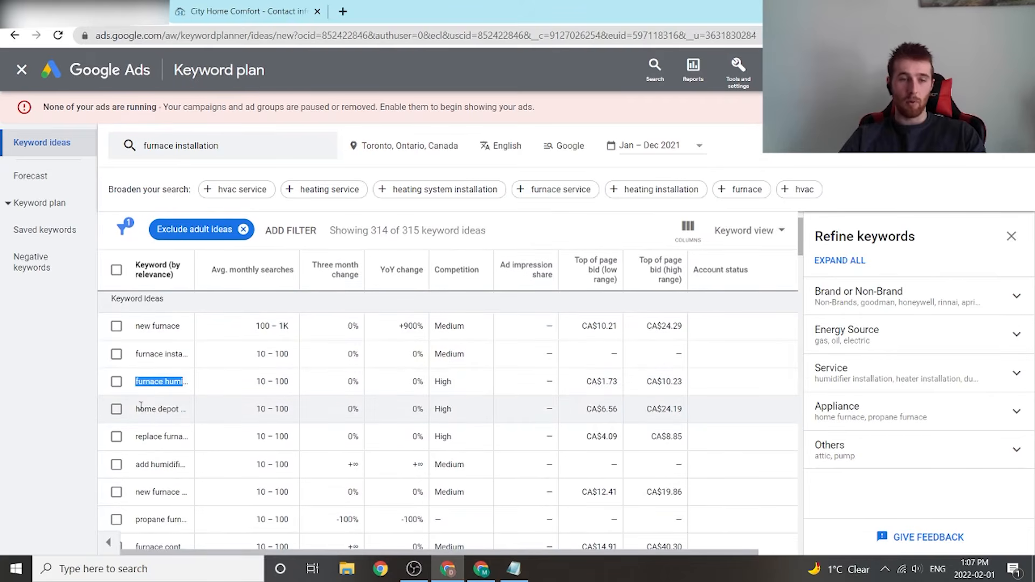
{"action": "triple_click", "coordinate": [147, 411]}
{"action": "right_click", "coordinate": [156, 405]}
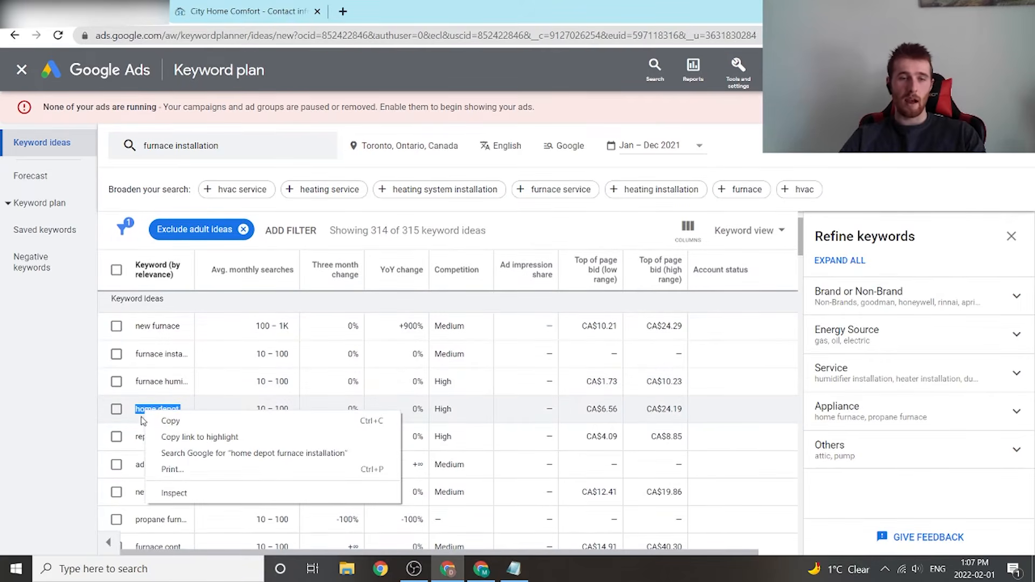
{"action": "left_click", "coordinate": [149, 422]}
{"action": "left_click", "coordinate": [170, 412]}
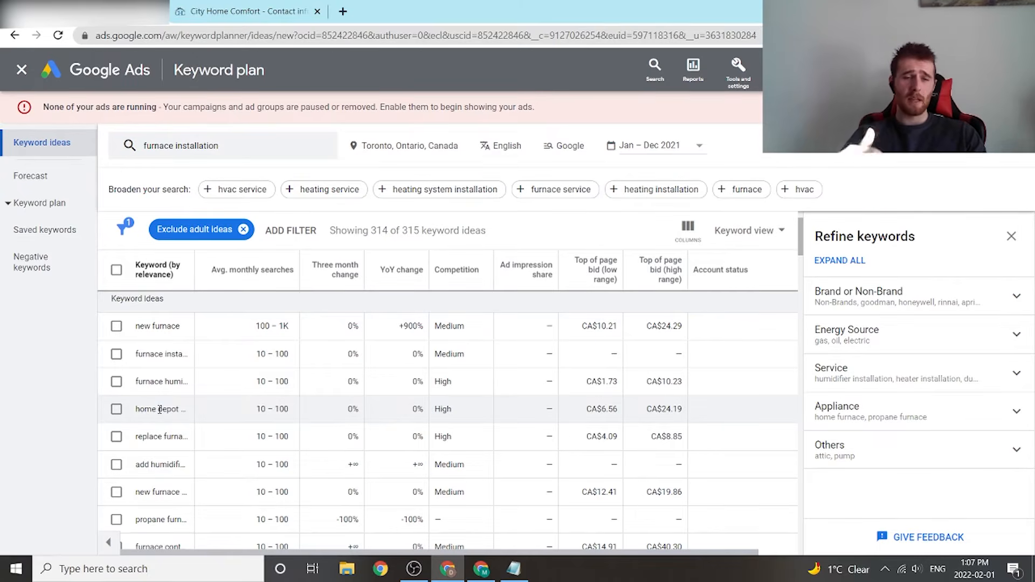
{"action": "scroll", "coordinate": [161, 410], "scroll_direction": "down", "scroll_amount": 2}
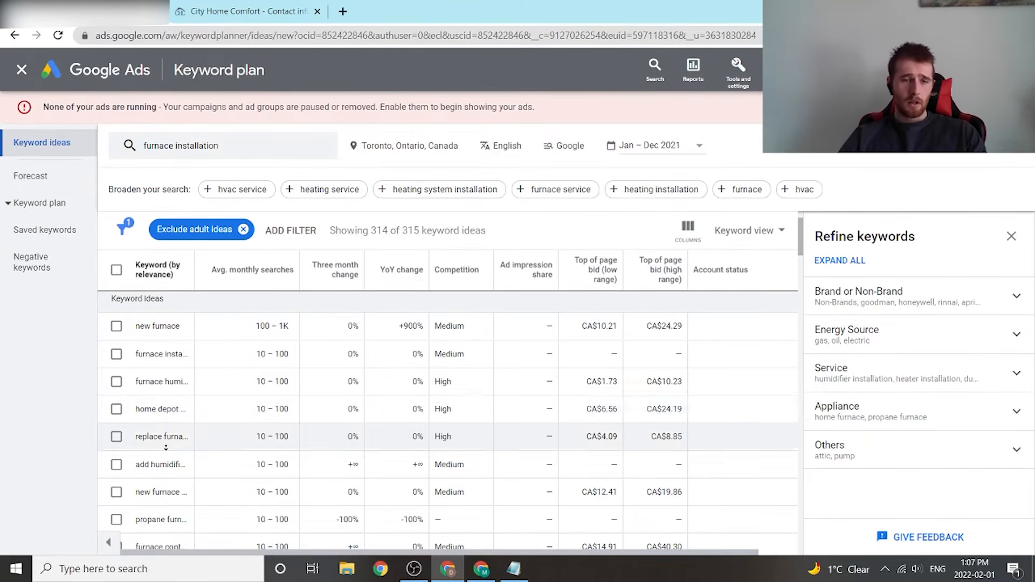
Step: Copy the "propane furn..." keyword idea and add it as a new line in the Notepad keyword list
{"action": "triple_click", "coordinate": [160, 438]}
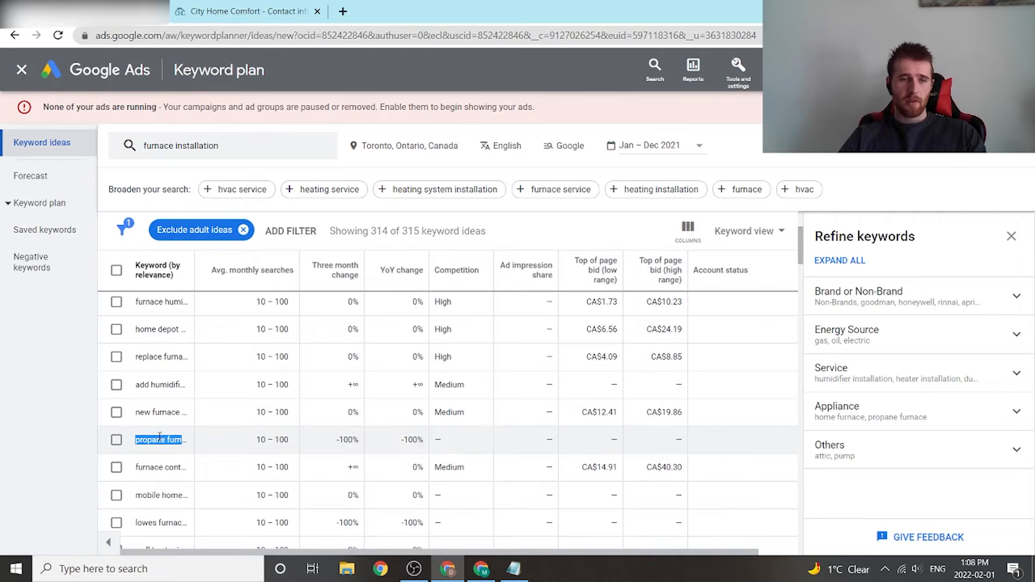
{"action": "right_click", "coordinate": [154, 445]}
{"action": "key", "text": "Escape"}
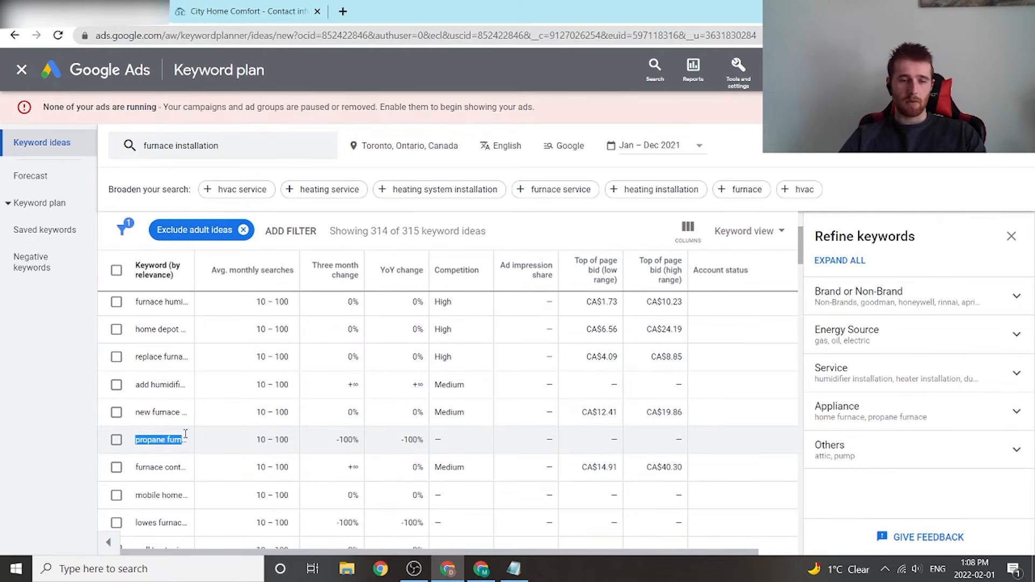
{"action": "left_click", "coordinate": [513, 569]}
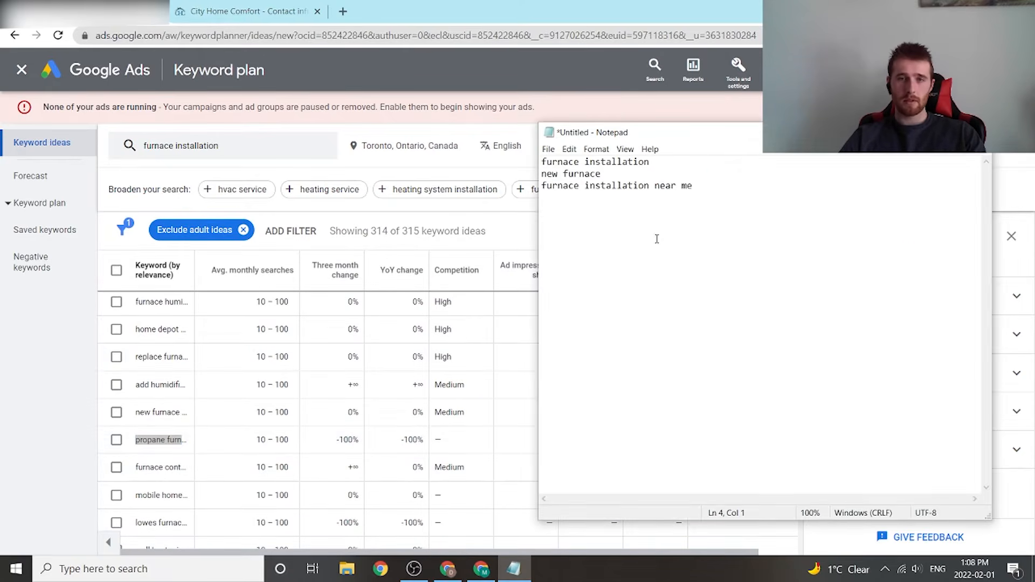
{"action": "key", "text": "ctrl+v"}
Step: Copy the "furnace cont..." keyword idea into the Notepad list below "propane furnace installation" and start a new line
{"action": "triple_click", "coordinate": [156, 469]}
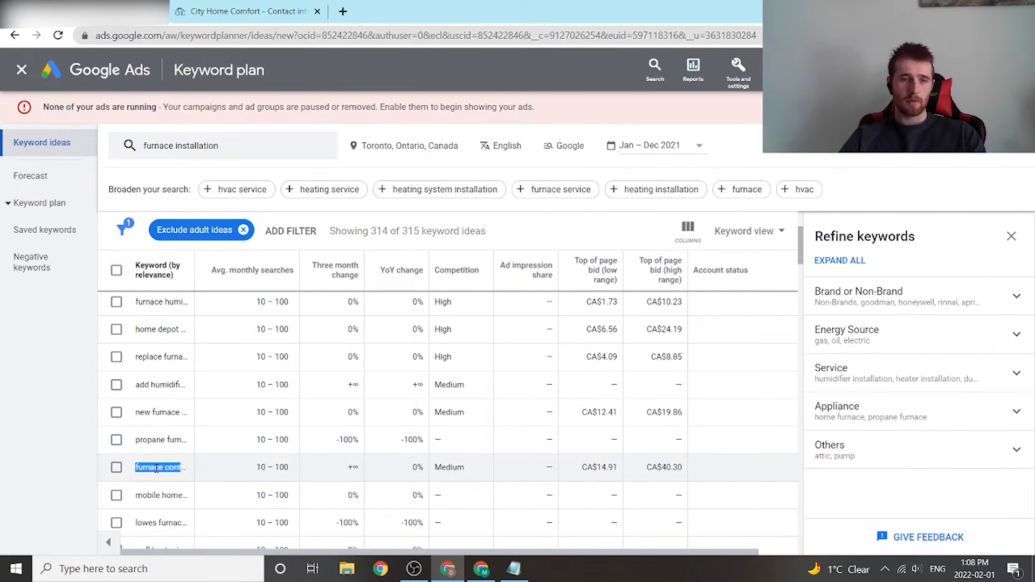
{"action": "right_click", "coordinate": [157, 471]}
{"action": "left_click", "coordinate": [147, 469]}
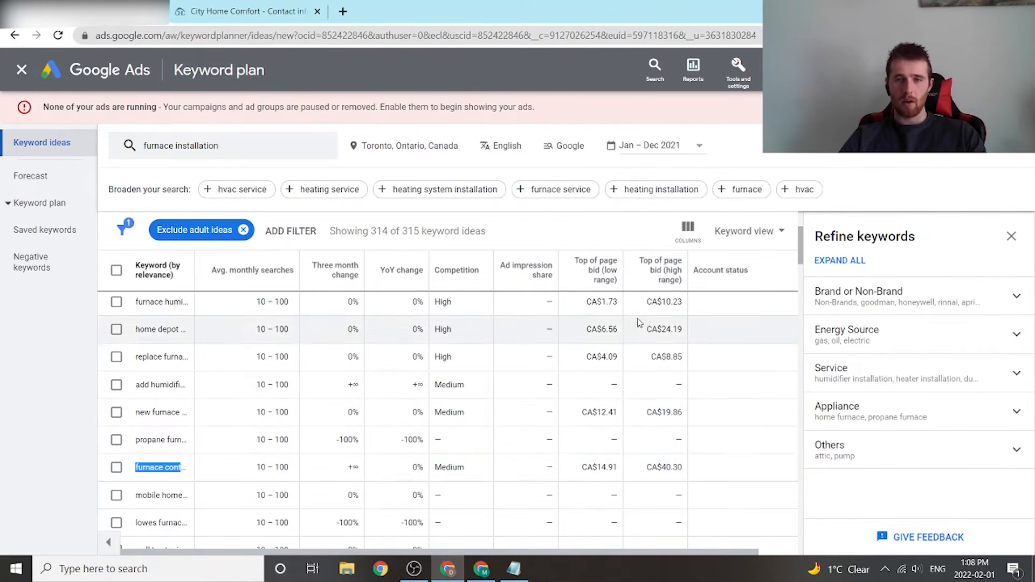
{"action": "scroll", "coordinate": [638, 323], "scroll_direction": "up", "scroll_amount": 3}
{"action": "scroll", "coordinate": [627, 391], "scroll_direction": "down", "scroll_amount": 1}
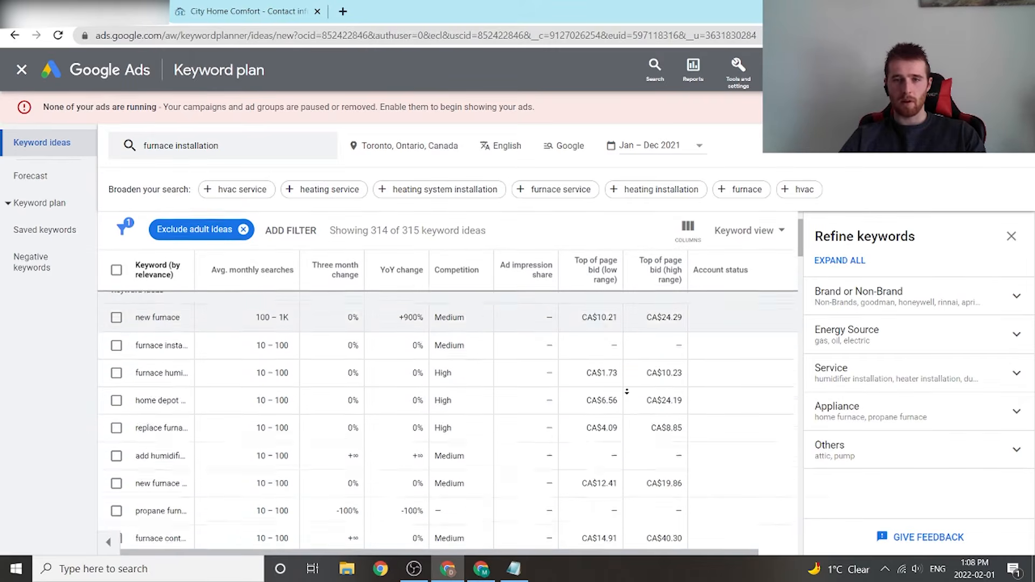
{"action": "scroll", "coordinate": [626, 391], "scroll_direction": "down", "scroll_amount": 1}
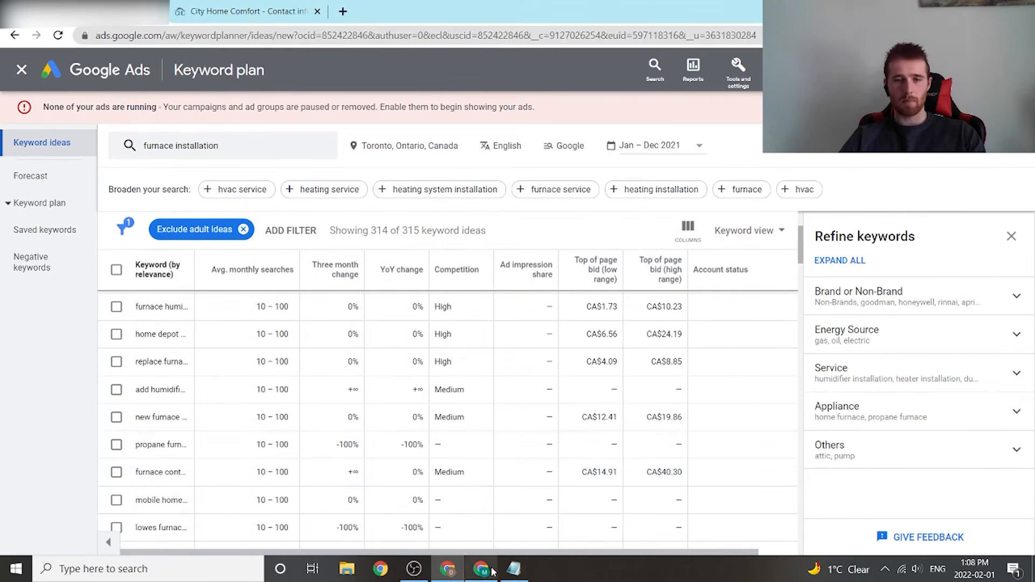
{"action": "left_click", "coordinate": [514, 569]}
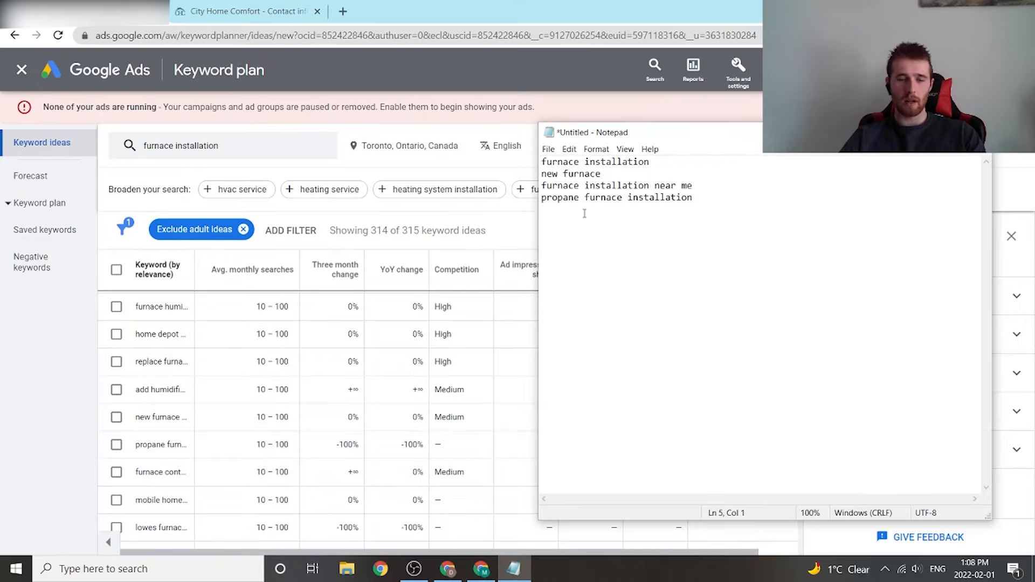
{"action": "key", "text": "ctrl+v"}
{"action": "key", "text": "Return"}
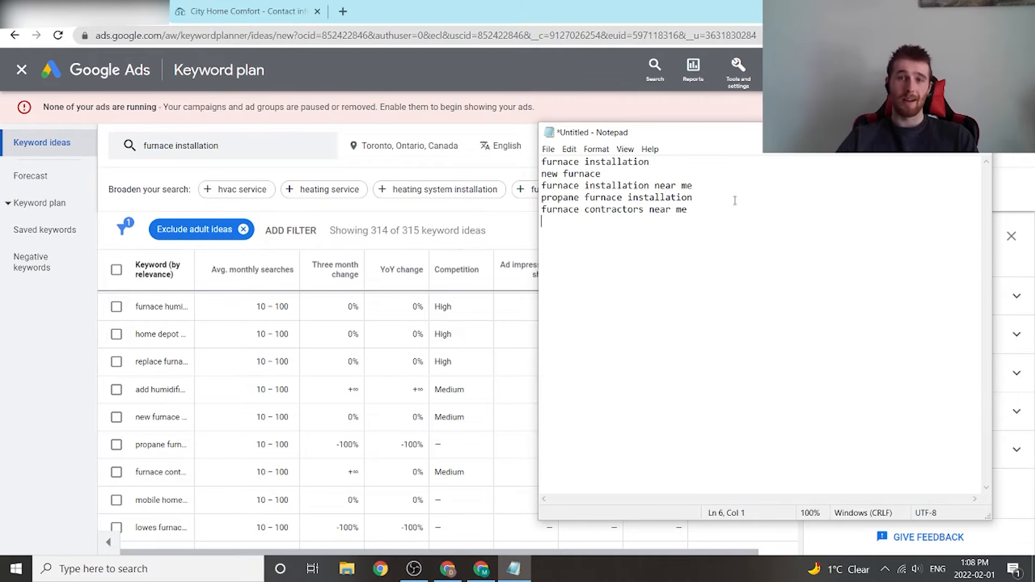
Step: Review the keyword ideas' bid ranges, then leave Keyword Planner and return to the Call Only - Toronto campaign's ads
{"action": "key", "text": "alt+Tab"}
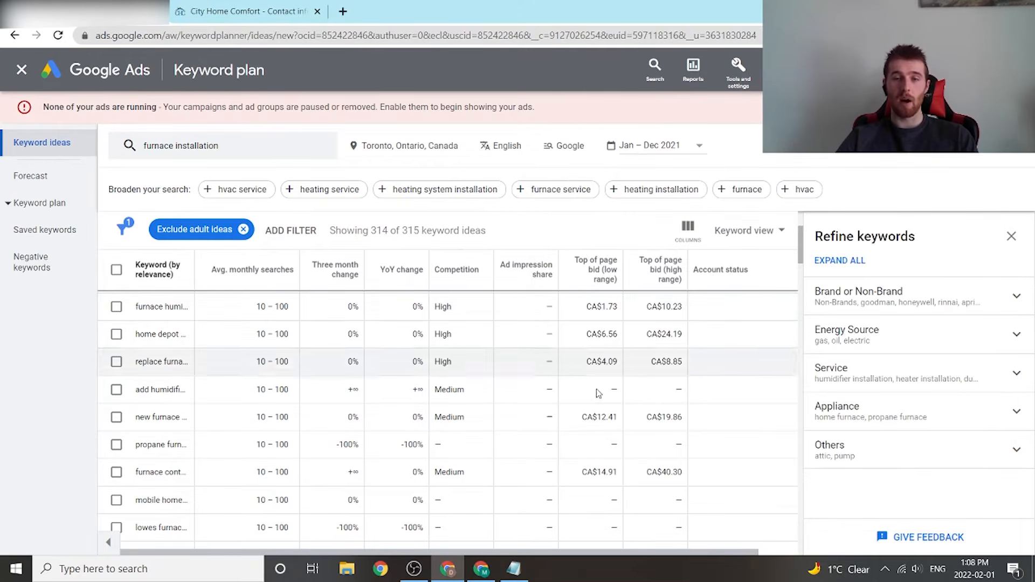
{"action": "scroll", "coordinate": [672, 425], "scroll_direction": "up", "scroll_amount": 2}
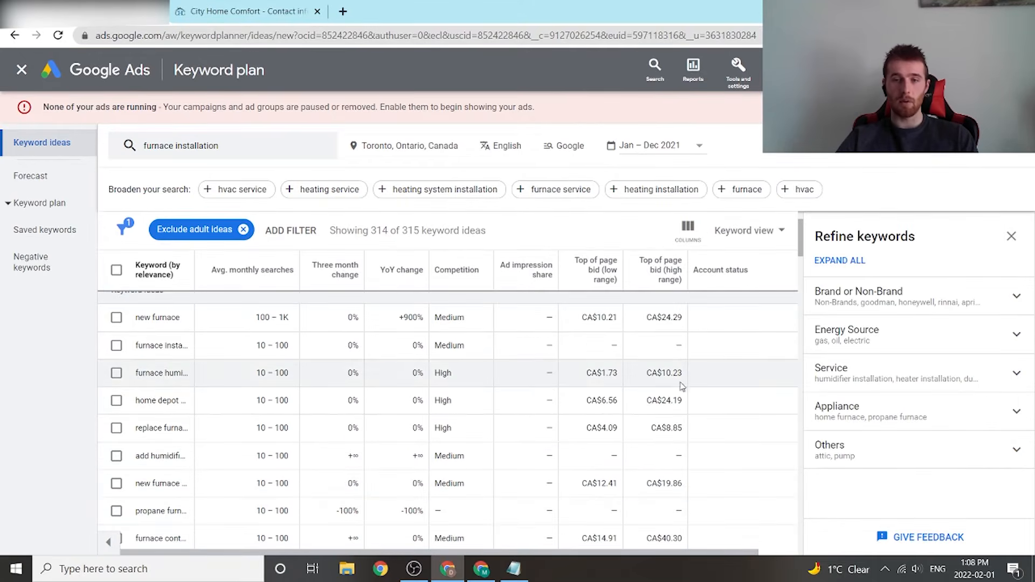
{"action": "scroll", "coordinate": [677, 329], "scroll_direction": "up", "scroll_amount": 2}
{"action": "scroll", "coordinate": [673, 306], "scroll_direction": "up", "scroll_amount": 1}
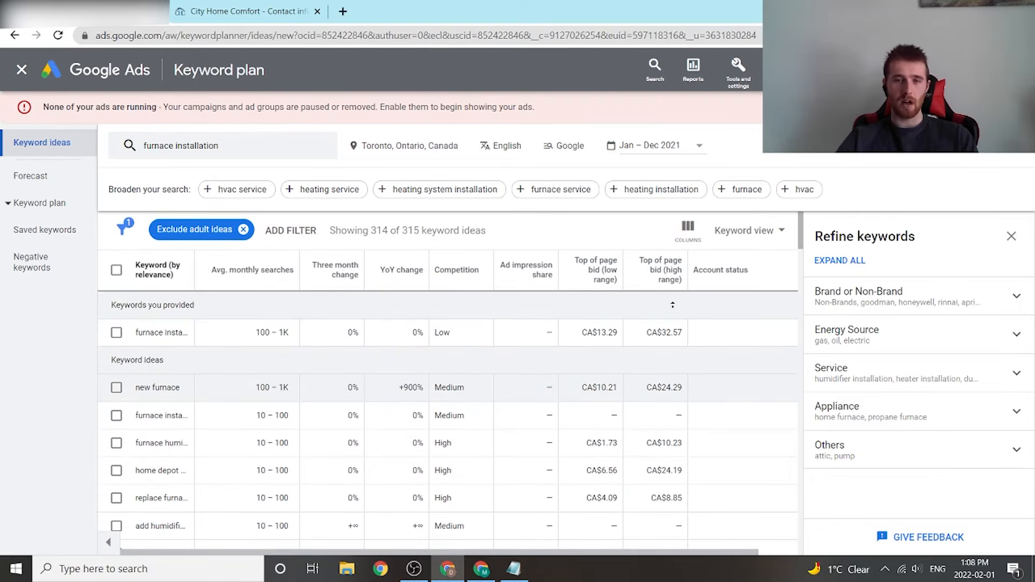
{"action": "scroll", "coordinate": [677, 366], "scroll_direction": "down", "scroll_amount": 4}
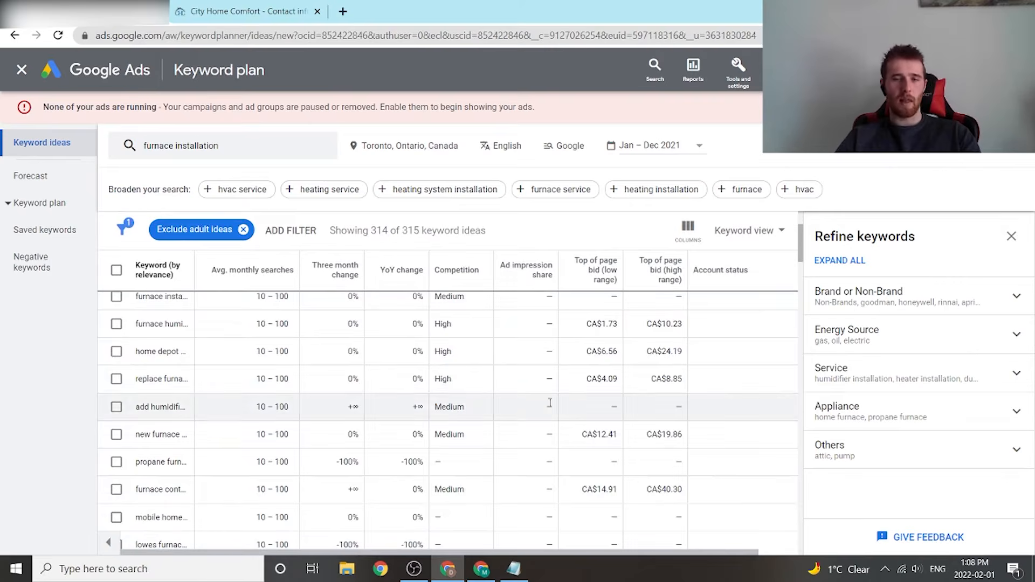
{"action": "scroll", "coordinate": [540, 404], "scroll_direction": "up", "scroll_amount": 3}
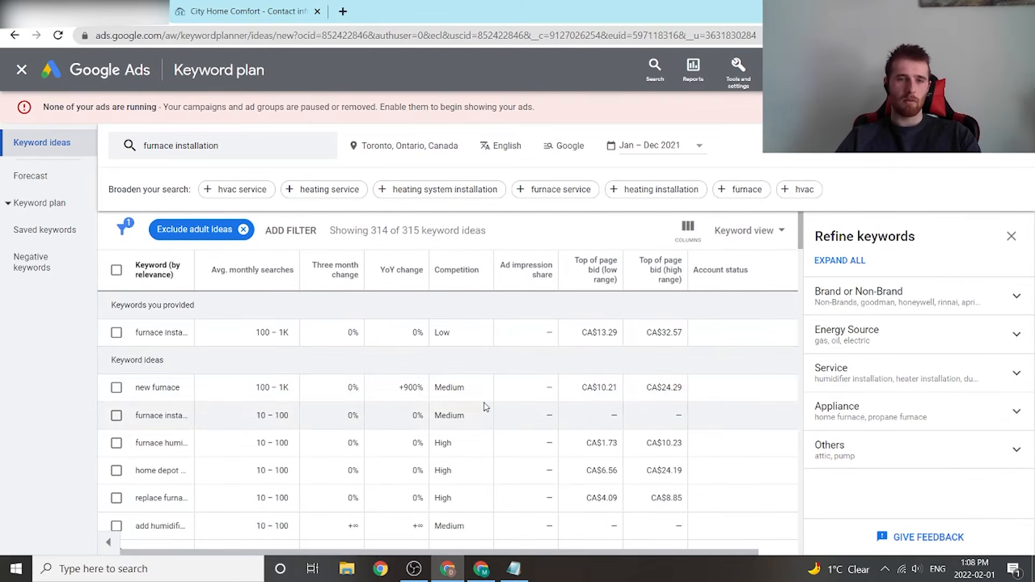
{"action": "left_click", "coordinate": [22, 70]}
{"action": "scroll", "coordinate": [513, 328], "scroll_direction": "down", "scroll_amount": 3}
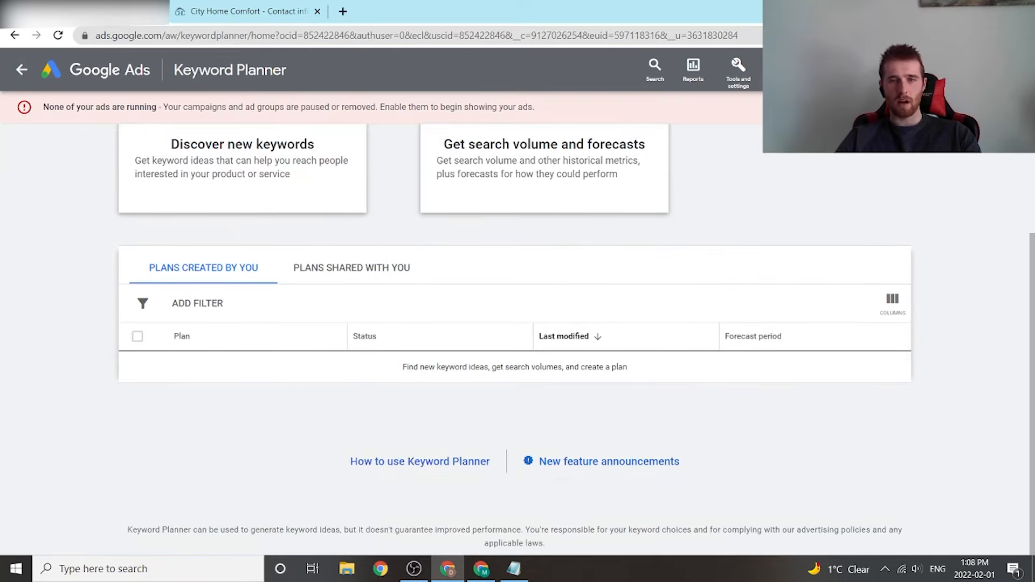
{"action": "scroll", "coordinate": [203, 210], "scroll_direction": "up", "scroll_amount": 3}
{"action": "left_click", "coordinate": [22, 69]}
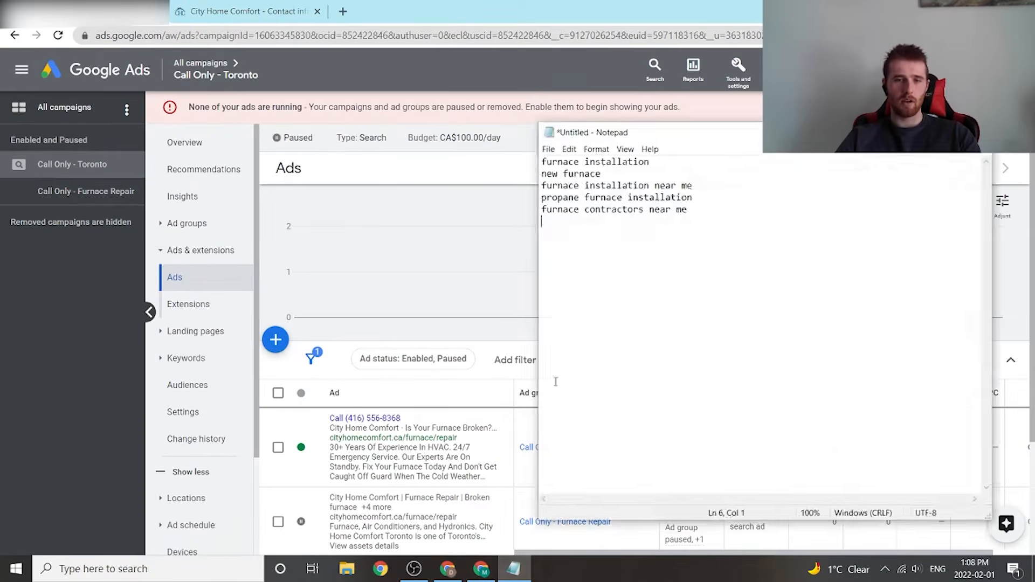
Step: Copy the whole furnace keyword list from Notepad and return to the campaign in Google Ads
{"action": "left_click", "coordinate": [514, 569]}
{"action": "left_click_drag", "start_coordinate": [731, 214], "coordinate": [525, 167]}
{"action": "key", "text": "ctrl+c"}
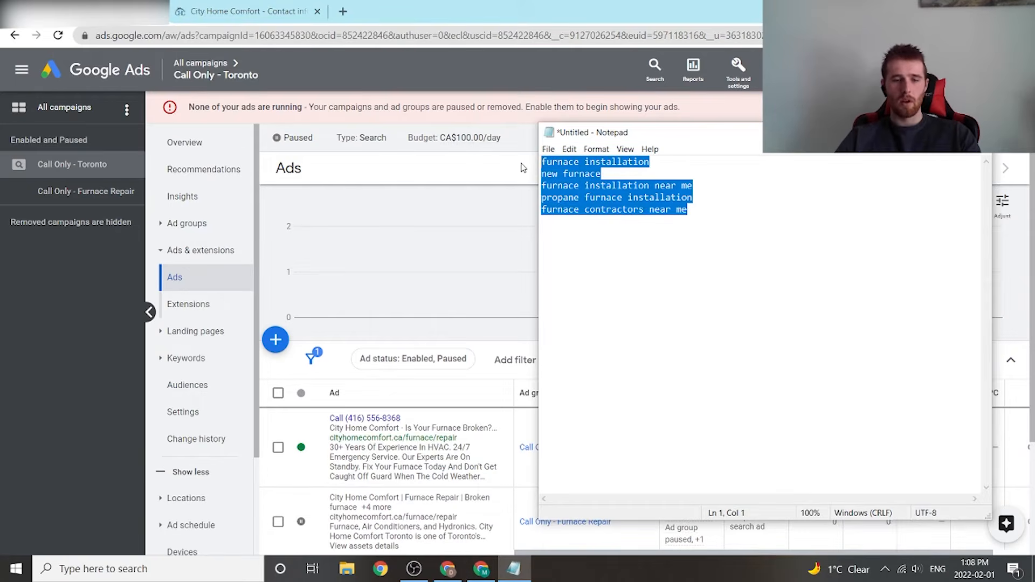
{"action": "left_click", "coordinate": [2, 233]}
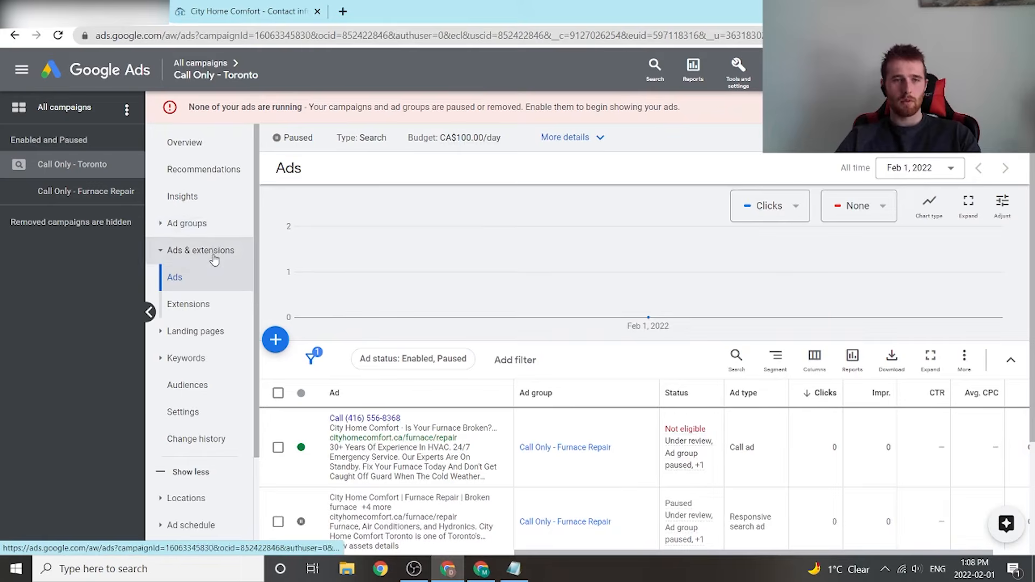
Step: Start a new ad group in the Call Only - Toronto campaign and name it "Call Only - Furnace Installation"
{"action": "left_click", "coordinate": [204, 224]}
{"action": "left_click", "coordinate": [275, 339]}
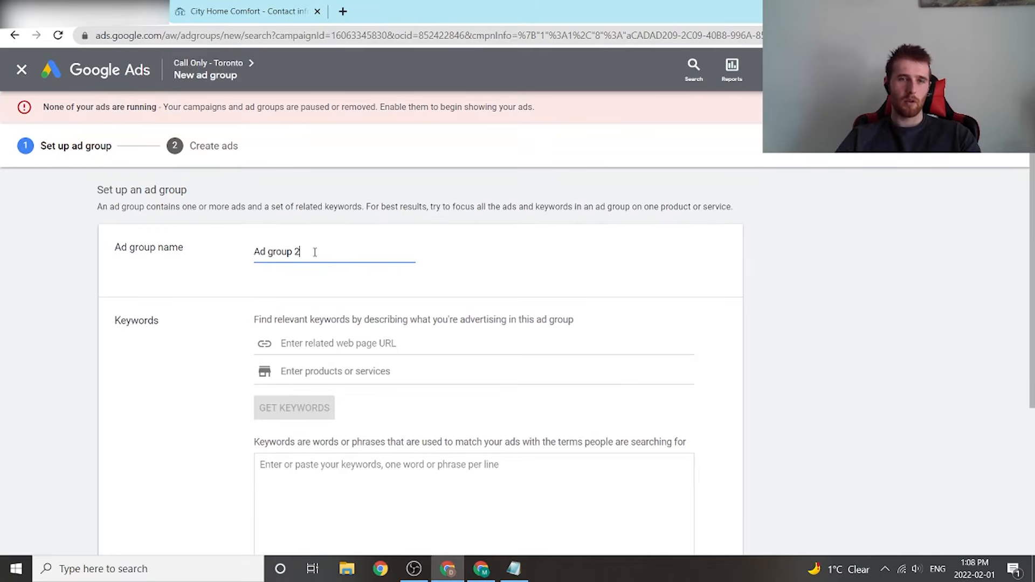
{"action": "left_click_drag", "start_coordinate": [315, 252], "coordinate": [37, 238]}
{"action": "type", "text": "Call "}
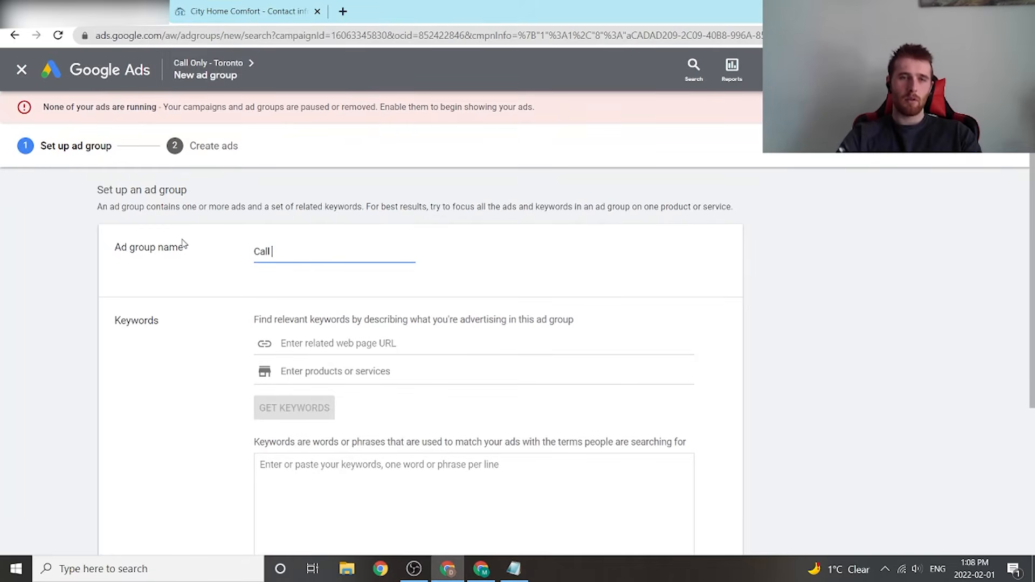
{"action": "type", "text": "Only - "}
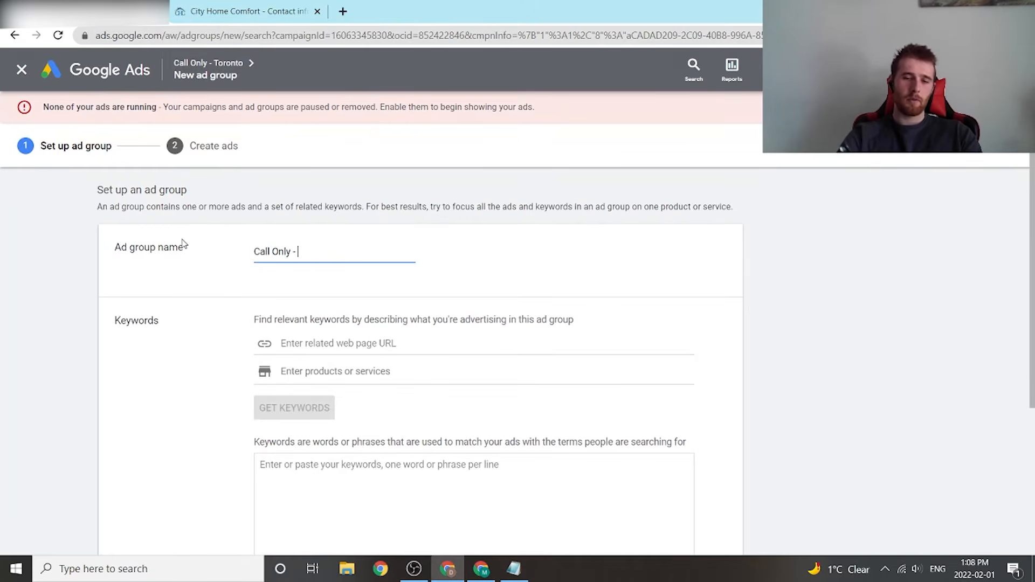
{"action": "type", "text": "Furnace In"}
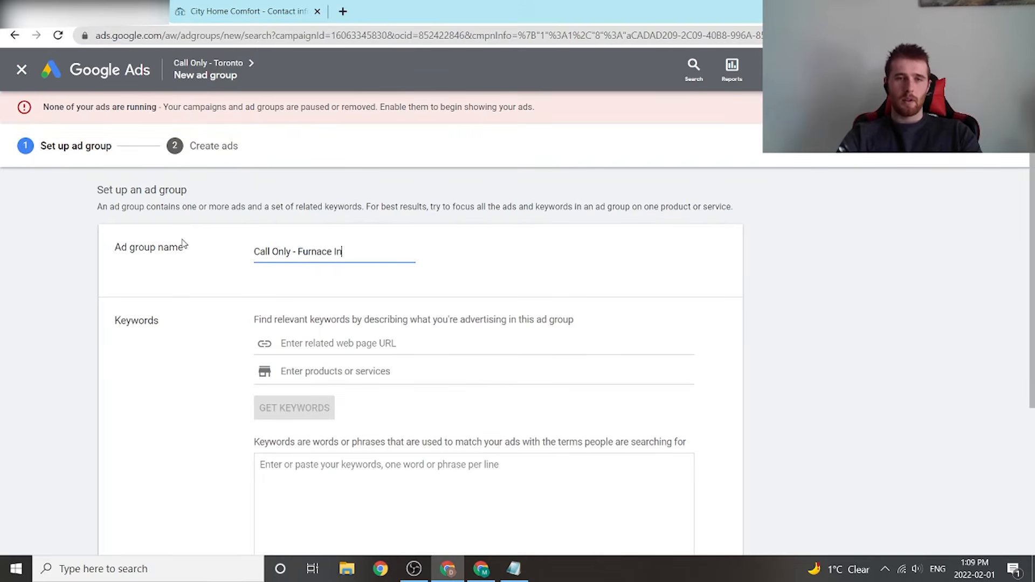
{"action": "type", "text": "stallation"}
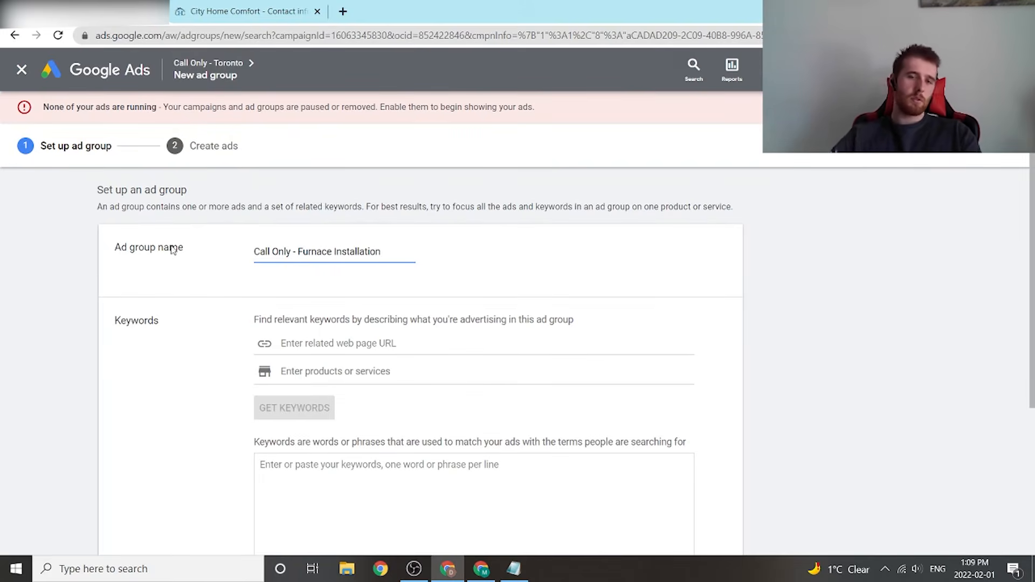
Step: Paste the copied furnace keywords into the new ad group's keyword list and add a quotation mark after "furnace contractors near me"
{"action": "left_click", "coordinate": [386, 469]}
{"action": "key", "text": "ctrl+v"}
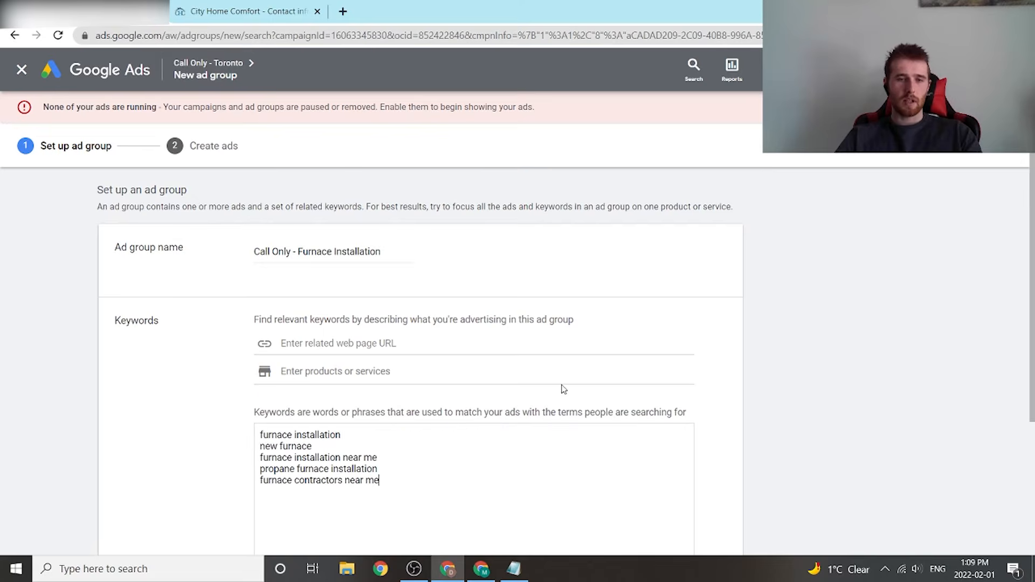
{"action": "type", "text": "\""}
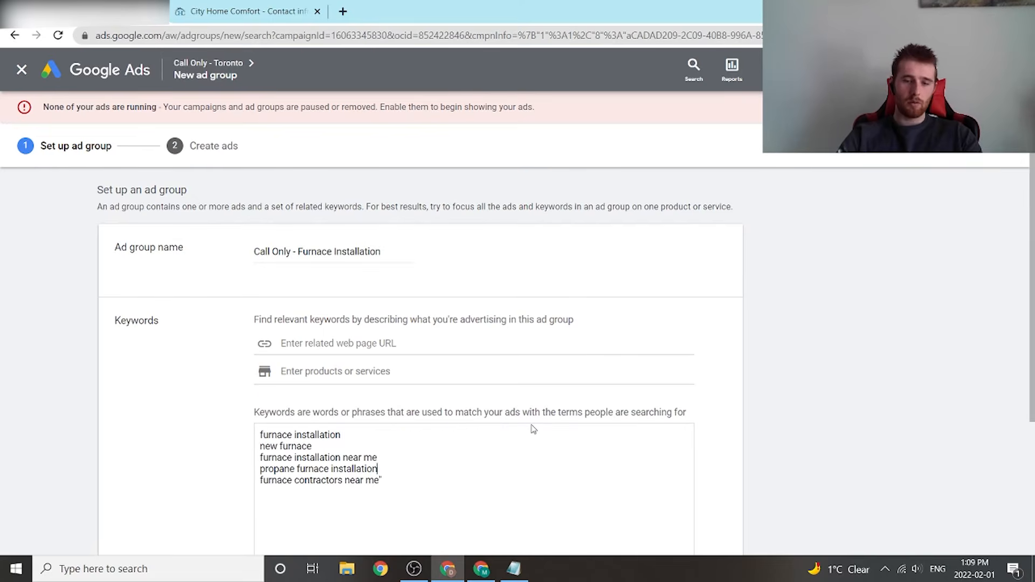
Step: Search the web for "google ads wrapper" in a new tab, open the AdWords Wrapper site and go to its keyword entry box
{"action": "left_click", "coordinate": [343, 11]}
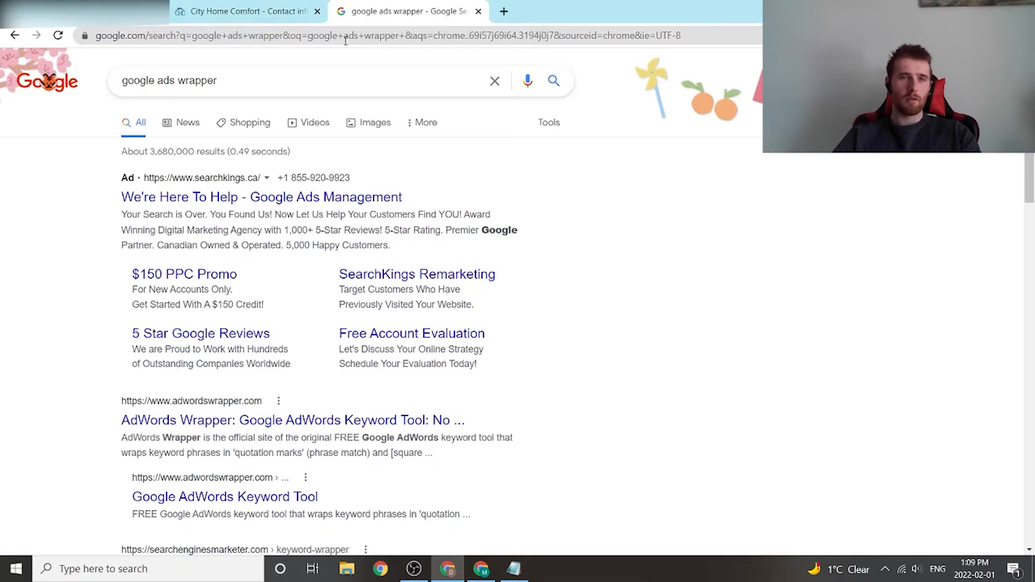
{"action": "scroll", "coordinate": [214, 274], "scroll_direction": "down", "scroll_amount": 4}
{"action": "left_click", "coordinate": [192, 154]}
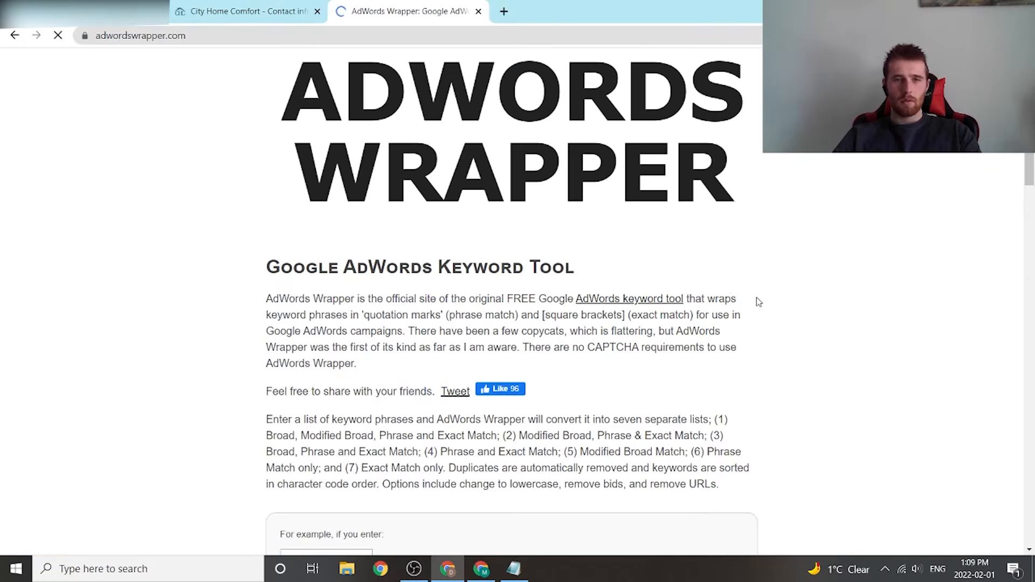
{"action": "scroll", "coordinate": [490, 261], "scroll_direction": "down", "scroll_amount": 3}
{"action": "scroll", "coordinate": [277, 250], "scroll_direction": "down", "scroll_amount": 5}
{"action": "scroll", "coordinate": [419, 271], "scroll_direction": "down", "scroll_amount": 10}
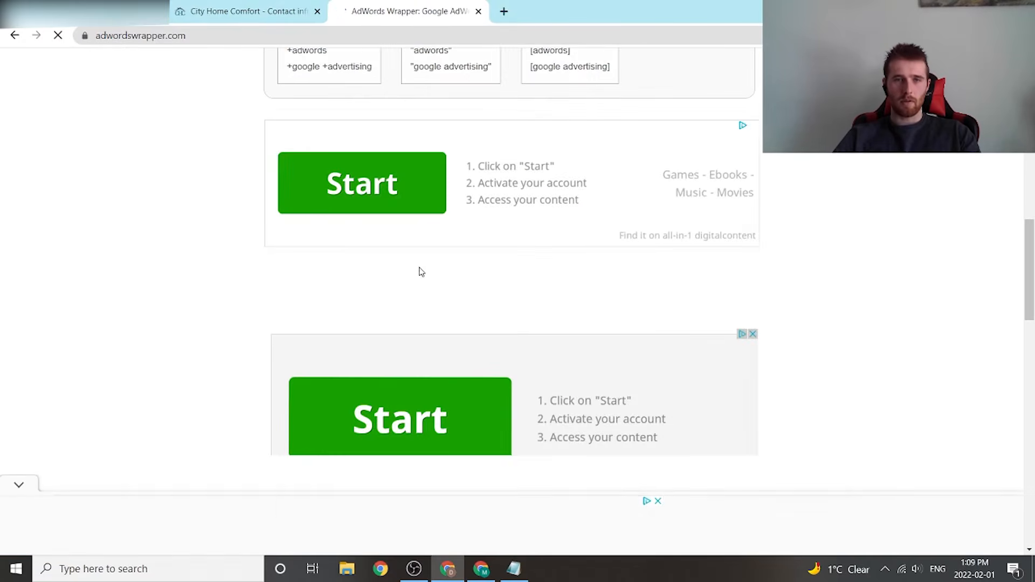
{"action": "scroll", "coordinate": [346, 253], "scroll_direction": "down", "scroll_amount": 8}
{"action": "left_click", "coordinate": [453, 221]}
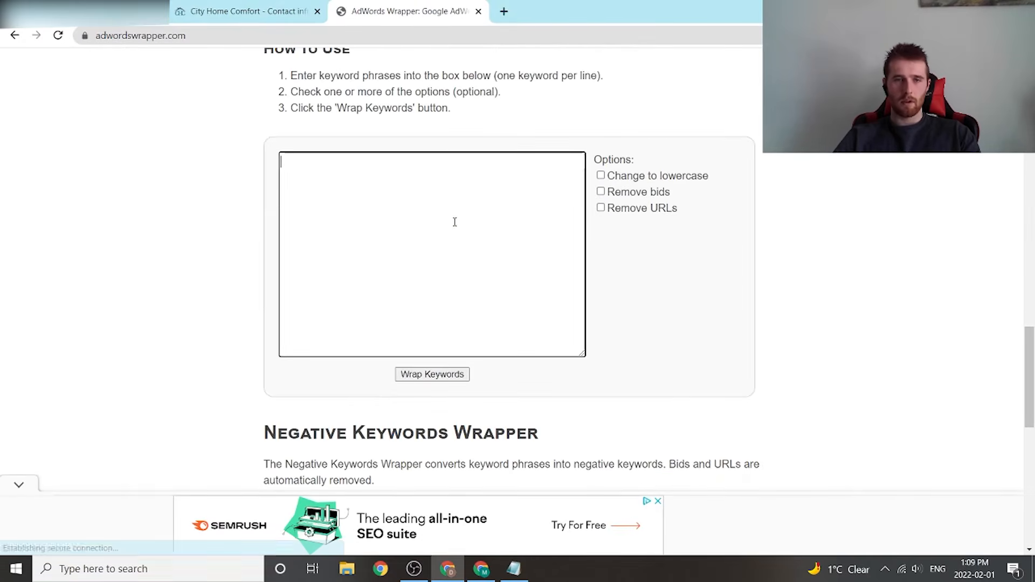
Step: Wrap the pasted furnace keywords in the AdWords Wrapper and copy the resulting phrase match list
{"action": "key", "text": "ctrl+v"}
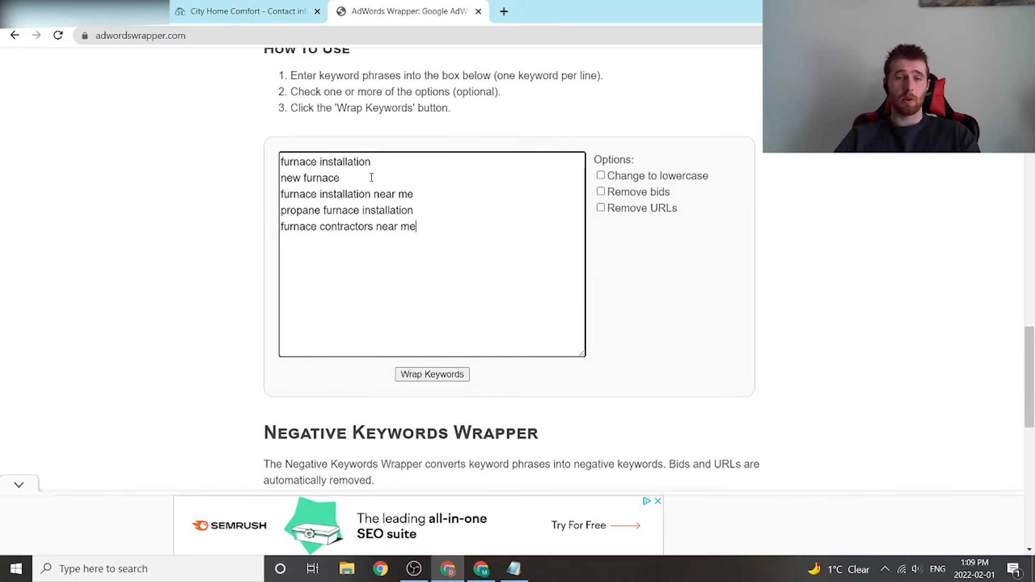
{"action": "left_click", "coordinate": [442, 378]}
{"action": "scroll", "coordinate": [610, 271], "scroll_direction": "down", "scroll_amount": 16}
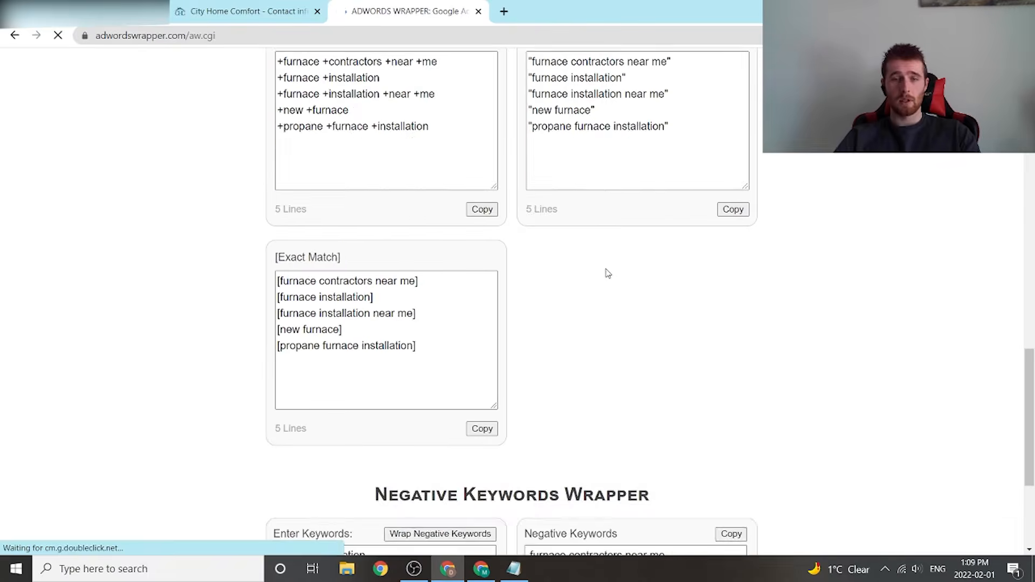
{"action": "scroll", "coordinate": [606, 273], "scroll_direction": "up", "scroll_amount": 4}
{"action": "scroll", "coordinate": [777, 329], "scroll_direction": "down", "scroll_amount": 2}
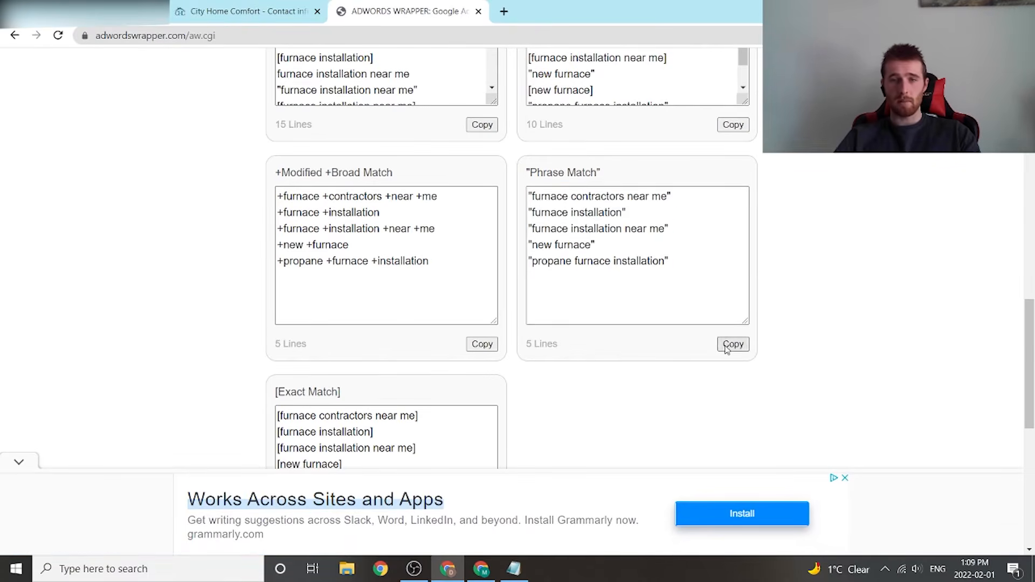
{"action": "left_click", "coordinate": [733, 344]}
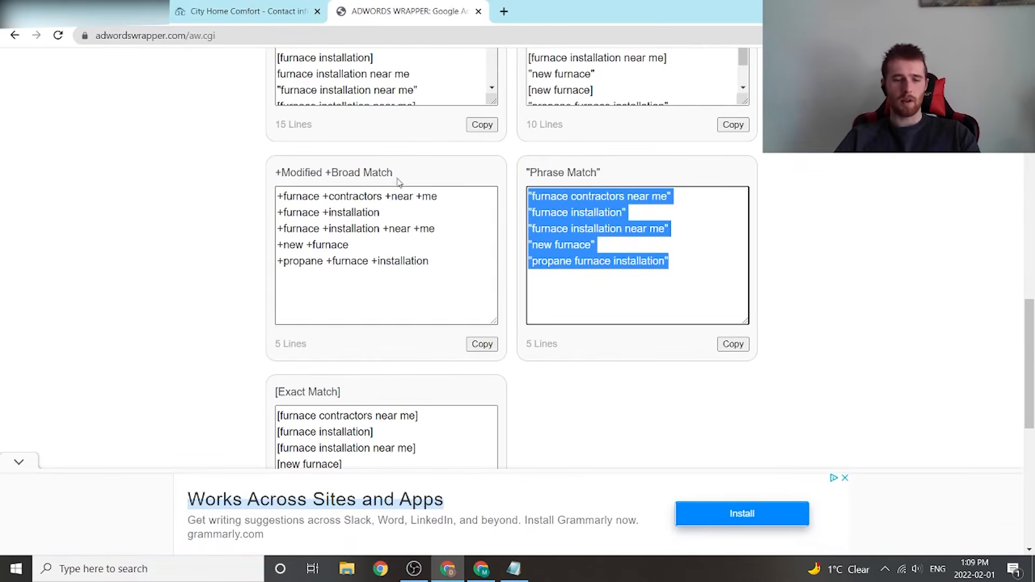
Step: Back in Google Ads, replace the ad group's keywords with the copied phrase match list and continue to ad creation
{"action": "key", "text": "alt+Tab"}
{"action": "scroll", "coordinate": [409, 411], "scroll_direction": "down", "scroll_amount": 3}
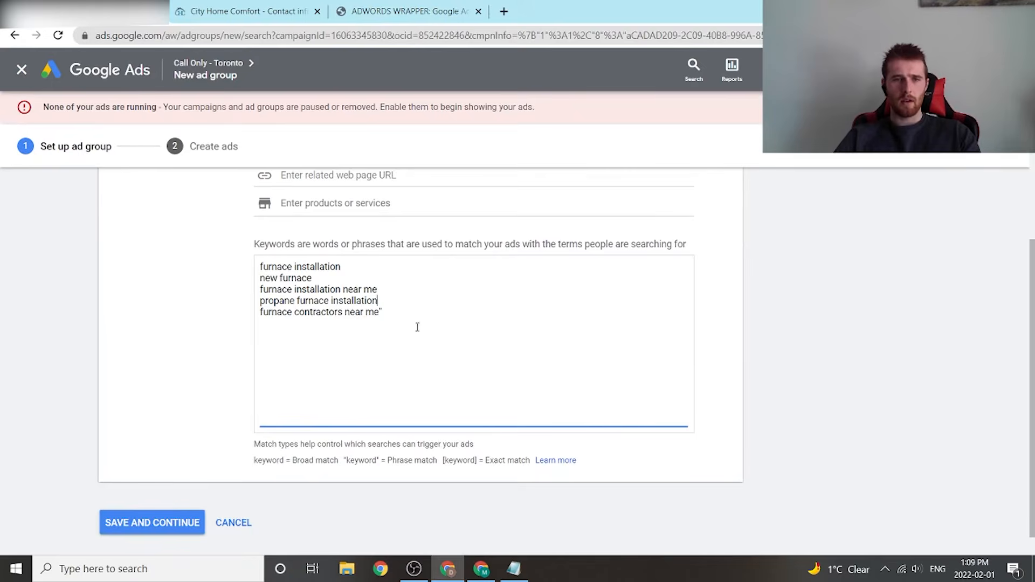
{"action": "key", "text": "ctrl+a"}
{"action": "key", "text": "ctrl+v"}
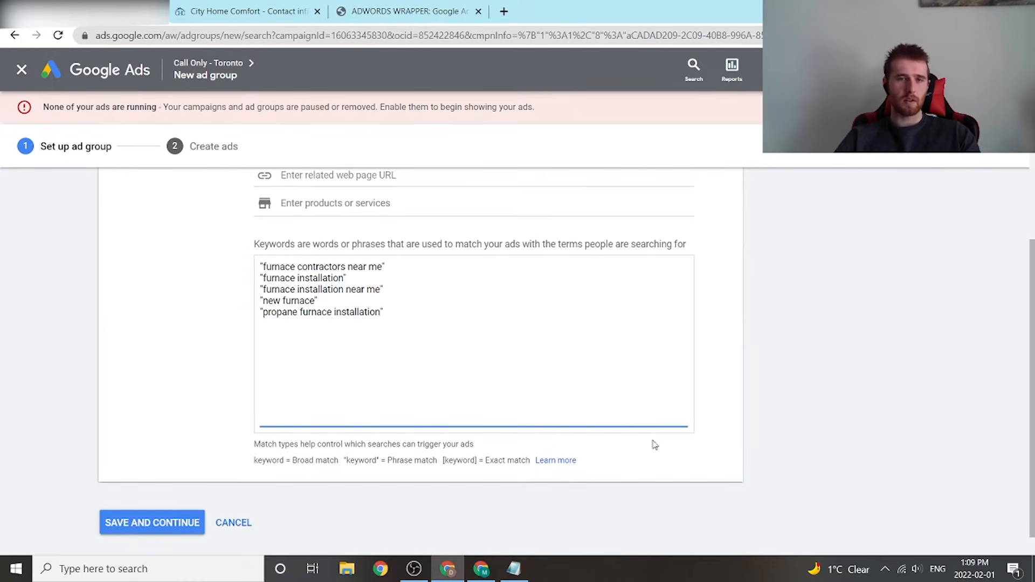
{"action": "left_click", "coordinate": [175, 522]}
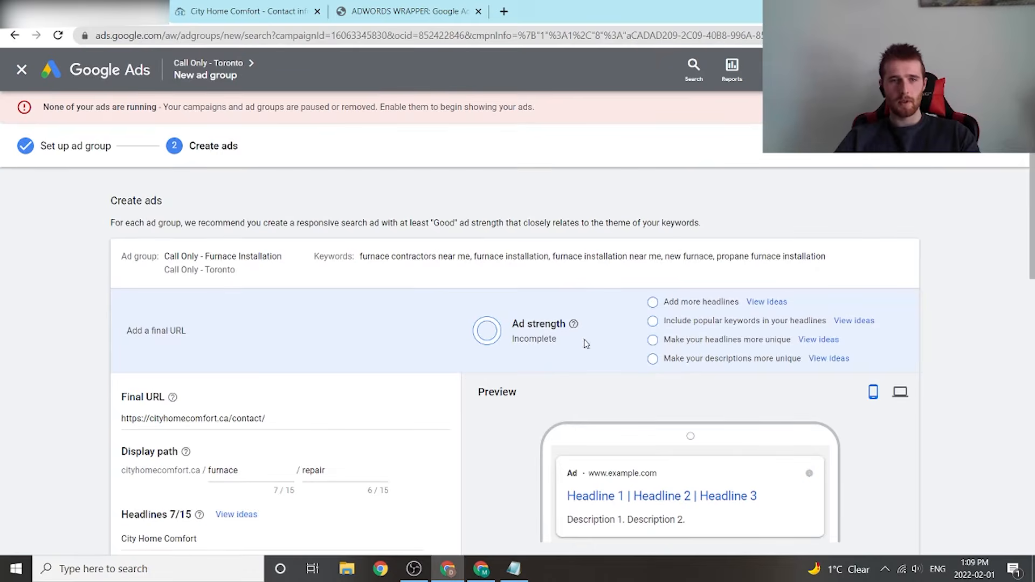
Step: Look through the prefilled responsive search ad and extensions, and save the new ad group without changing them
{"action": "scroll", "coordinate": [359, 273], "scroll_direction": "down", "scroll_amount": 9}
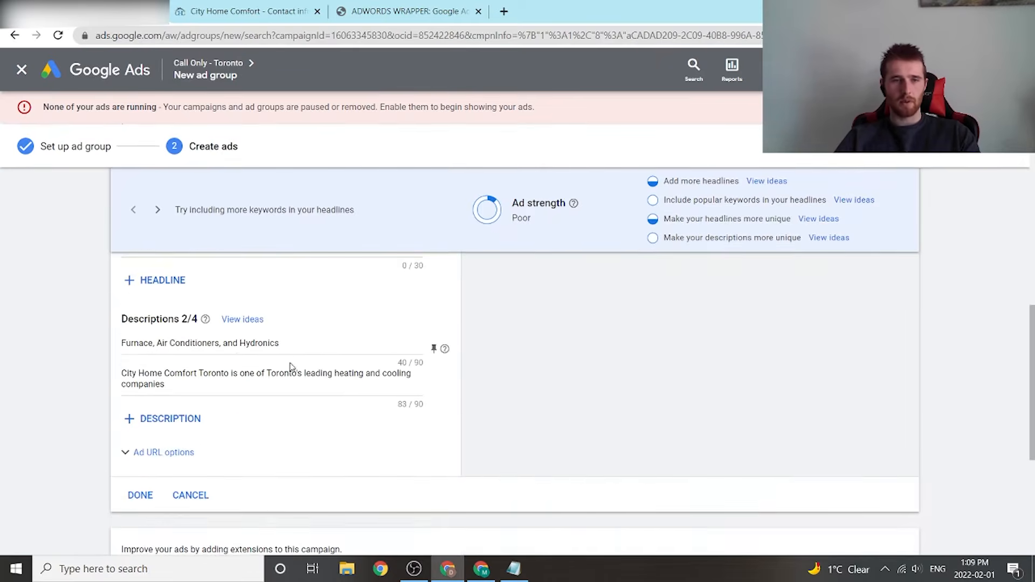
{"action": "scroll", "coordinate": [290, 367], "scroll_direction": "down", "scroll_amount": 5}
{"action": "scroll", "coordinate": [247, 323], "scroll_direction": "up", "scroll_amount": 12}
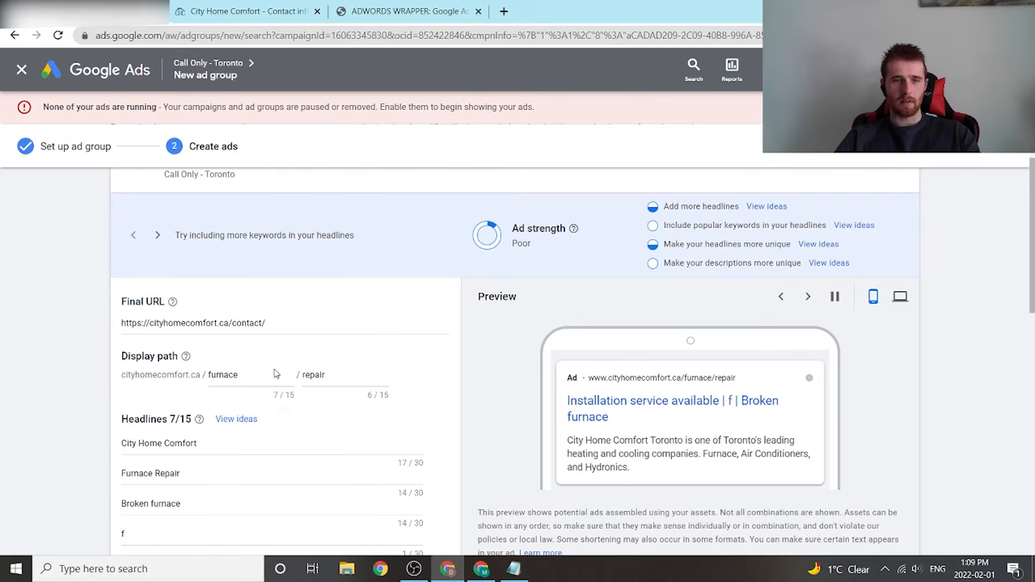
{"action": "scroll", "coordinate": [276, 374], "scroll_direction": "down", "scroll_amount": 15}
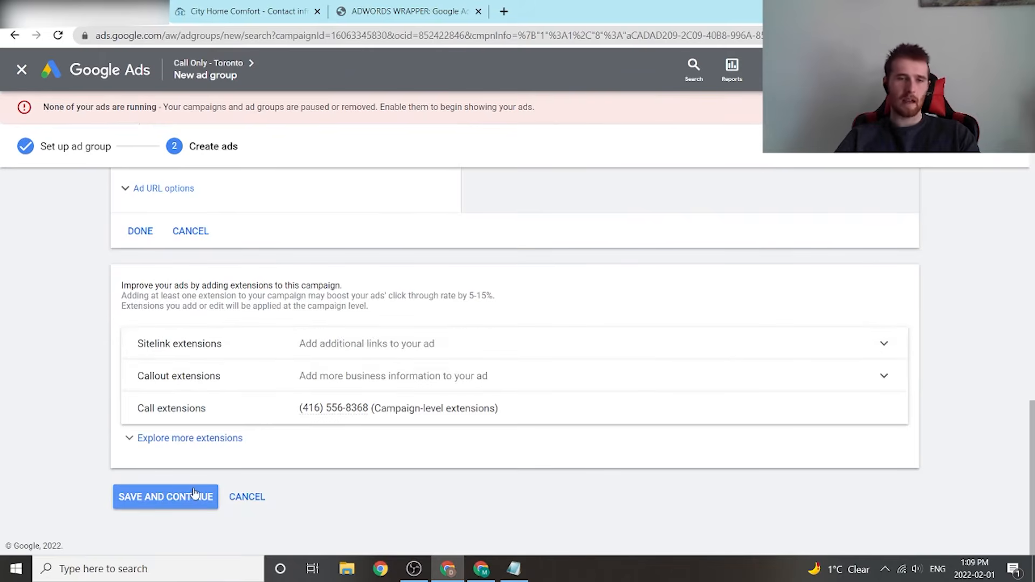
{"action": "left_click", "coordinate": [194, 495]}
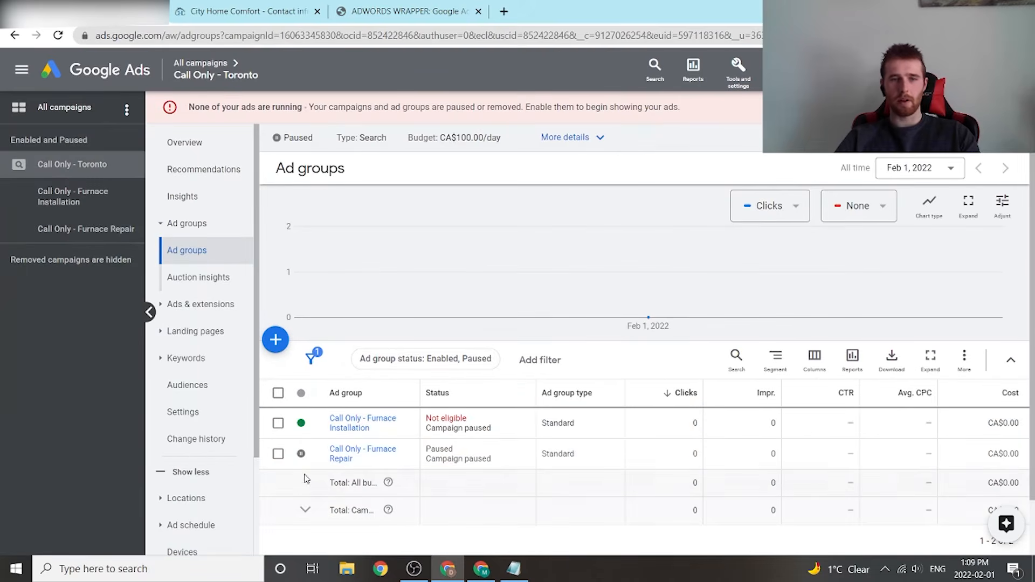
Step: Open the ads of the Call Only - Furnace Installation ad group and pause its responsive search ad
{"action": "left_click", "coordinate": [108, 211]}
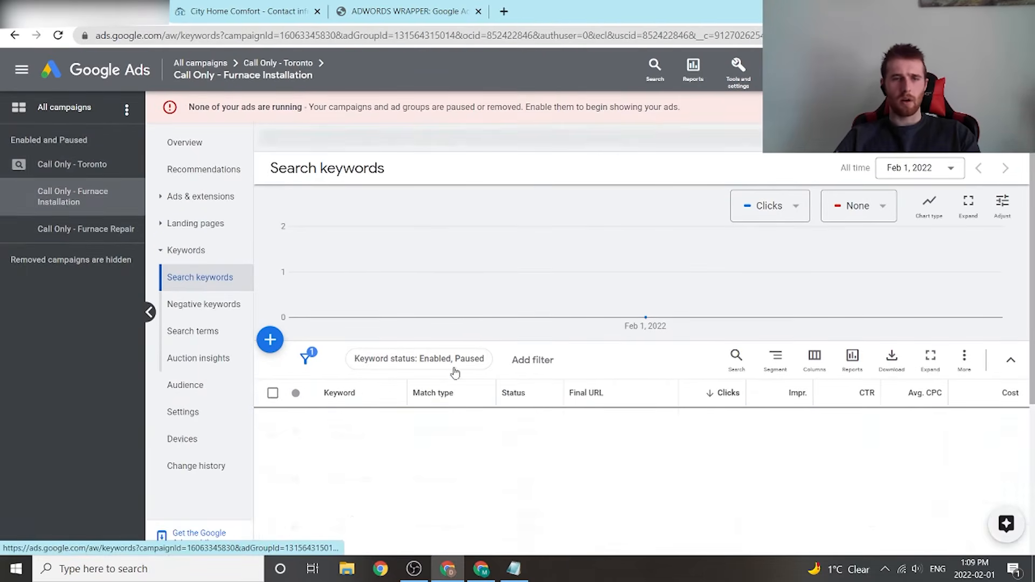
{"action": "left_click", "coordinate": [210, 204]}
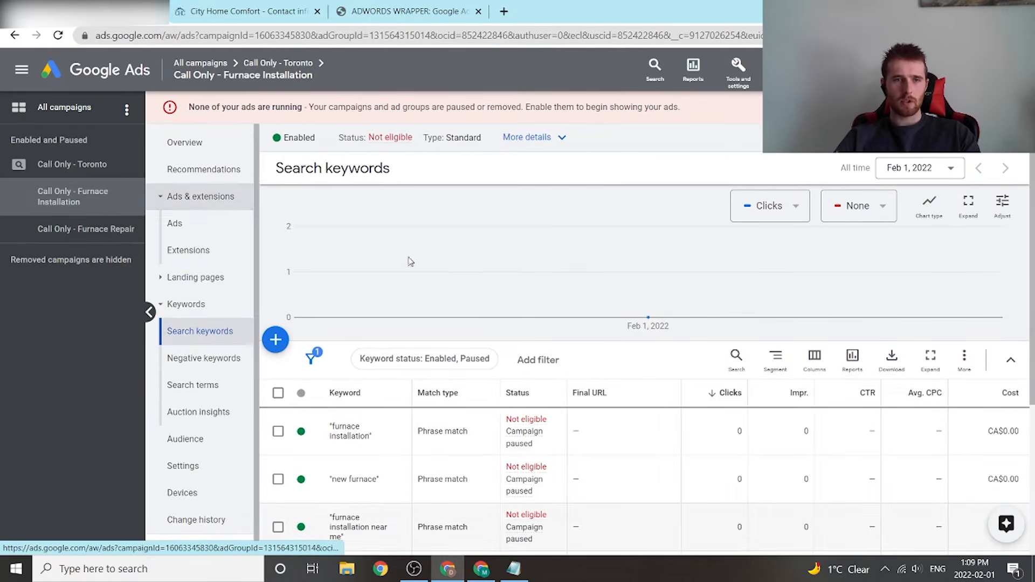
{"action": "left_click", "coordinate": [307, 447]}
{"action": "left_click", "coordinate": [312, 467]}
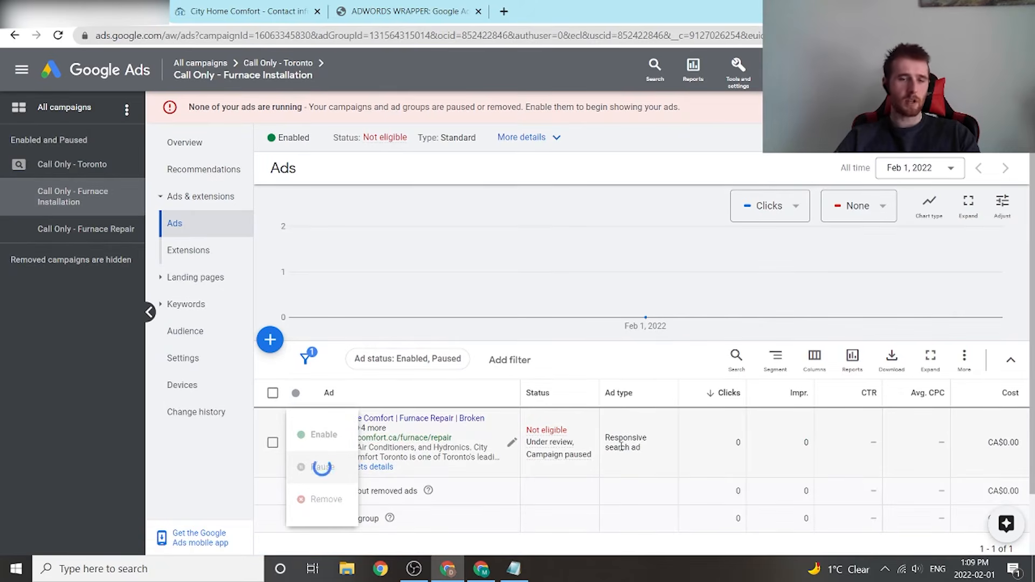
Step: Start a new call ad and fill in its phone number with the office number copied from the City Home Comfort contact page
{"action": "left_click", "coordinate": [271, 340]}
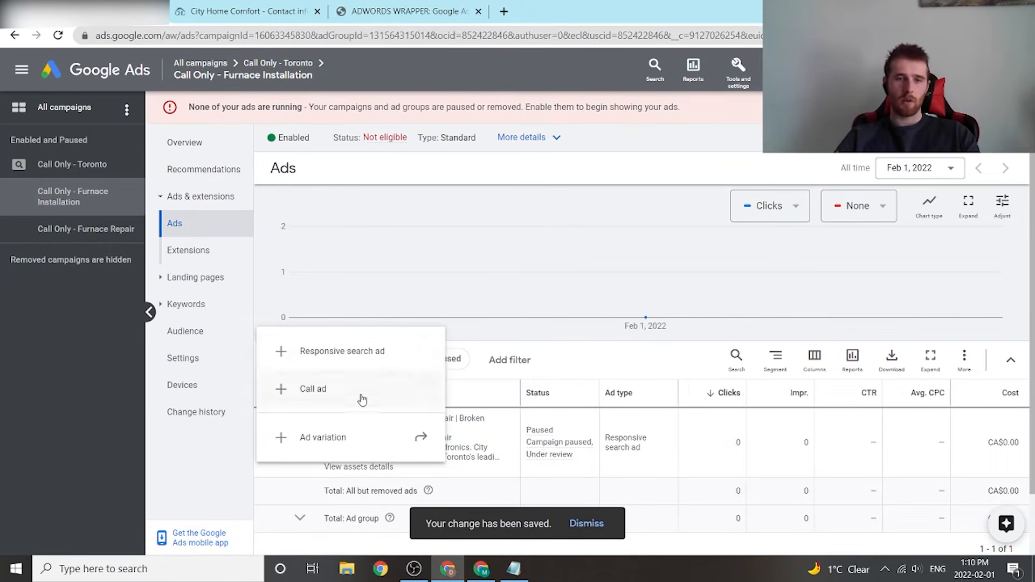
{"action": "left_click", "coordinate": [352, 390]}
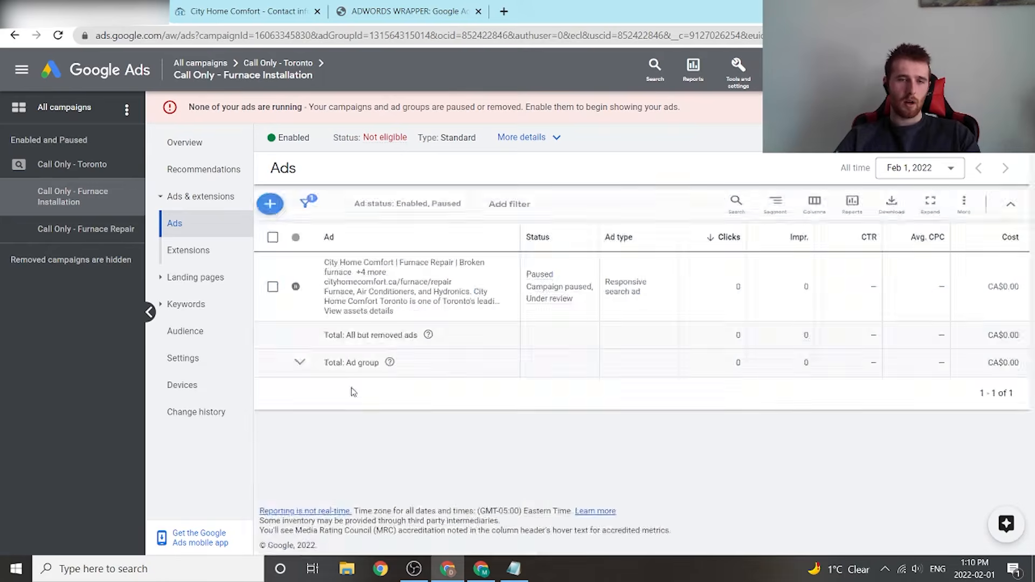
{"action": "left_click", "coordinate": [427, 232]}
{"action": "left_click", "coordinate": [270, 4]}
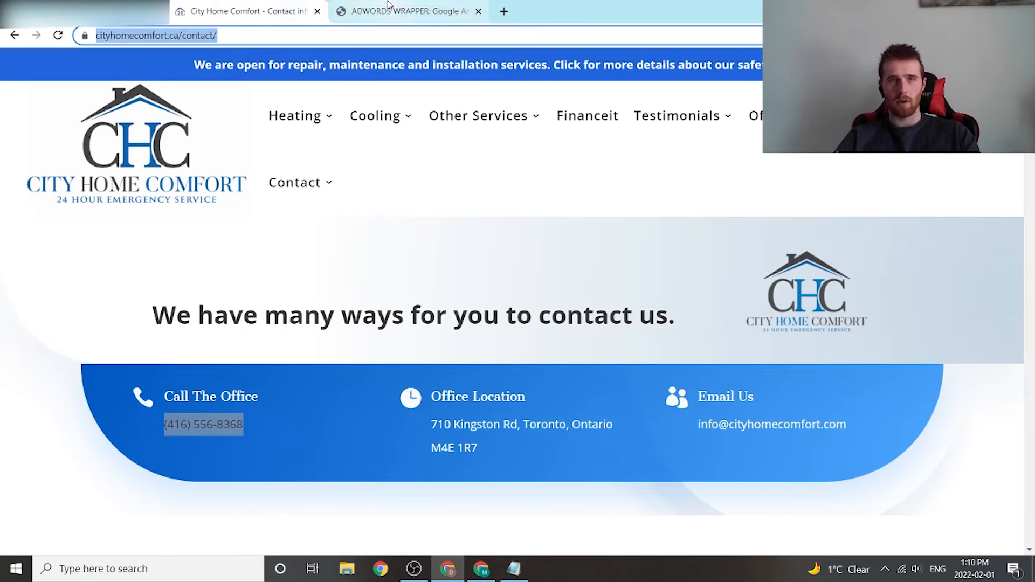
{"action": "right_click", "coordinate": [193, 424]}
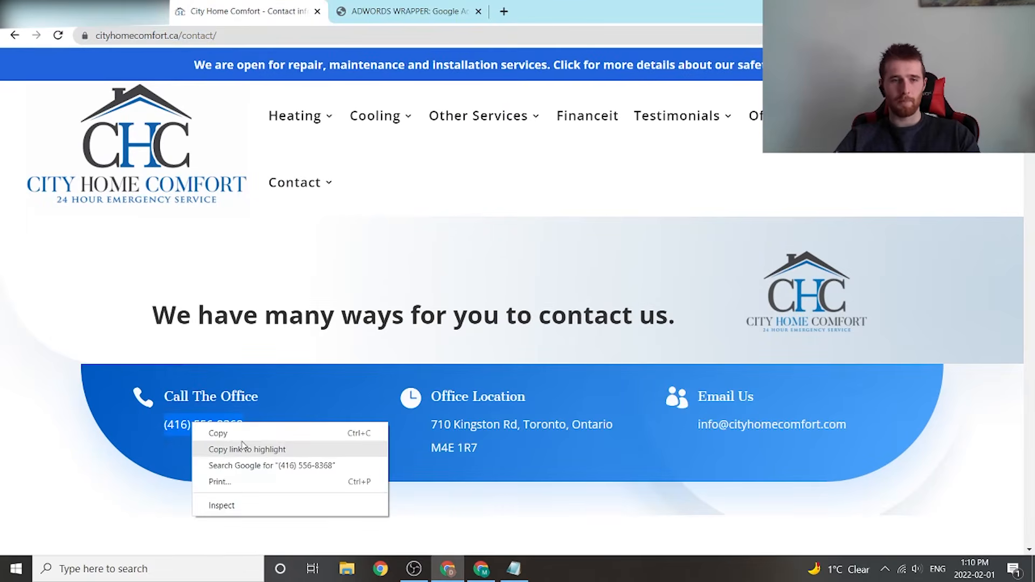
{"action": "left_click", "coordinate": [236, 435]}
{"action": "right_click", "coordinate": [228, 426]}
{"action": "left_click", "coordinate": [206, 419]}
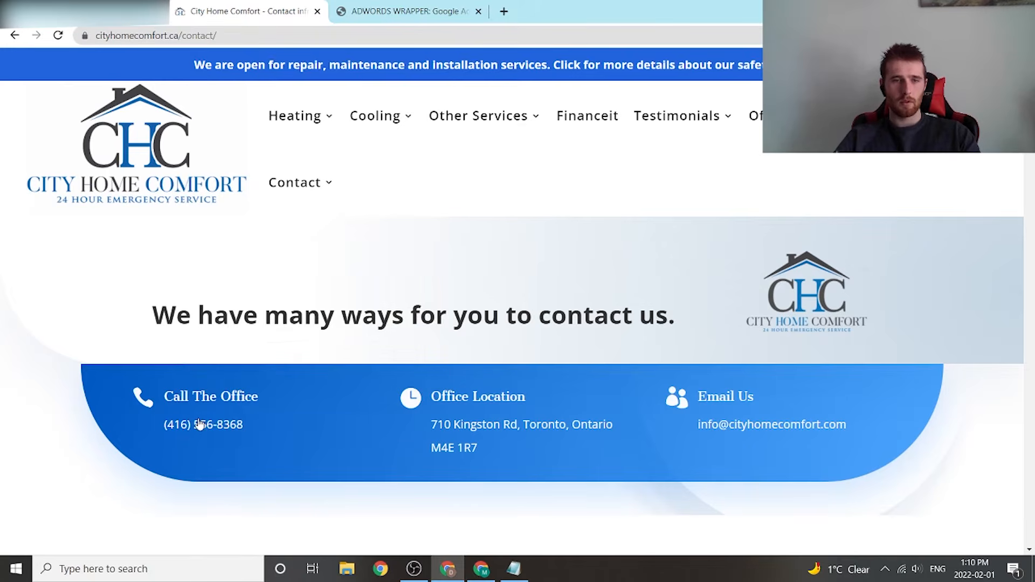
{"action": "triple_click", "coordinate": [199, 425]}
{"action": "right_click", "coordinate": [203, 424]}
{"action": "left_click", "coordinate": [214, 431]}
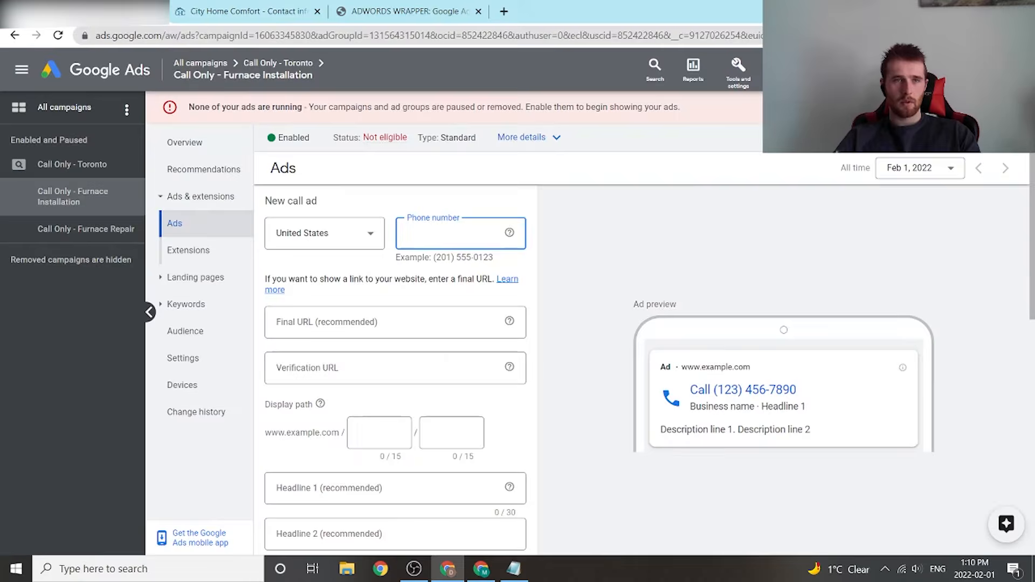
{"action": "key", "text": "ctrl+v"}
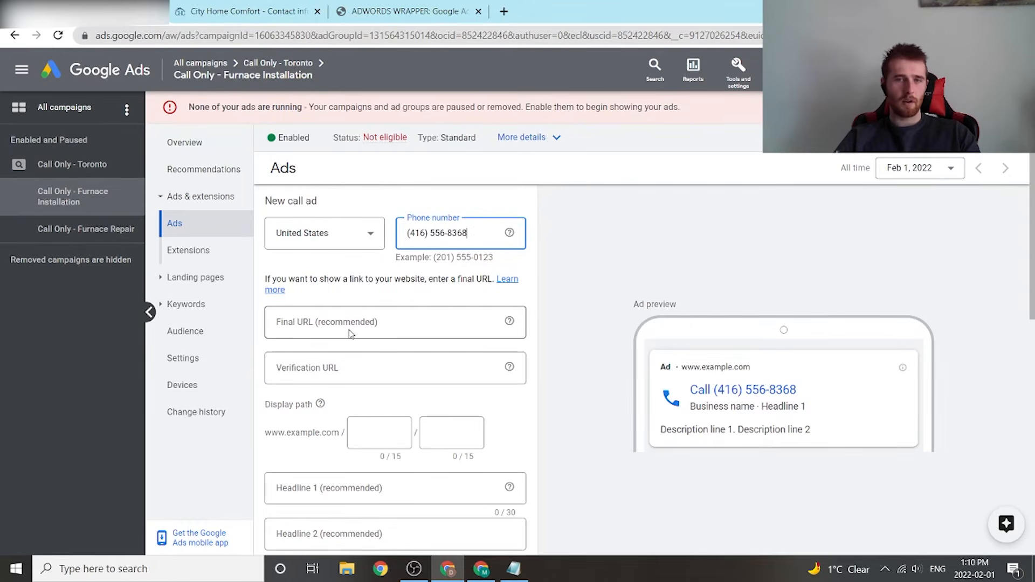
{"action": "left_click", "coordinate": [333, 317]}
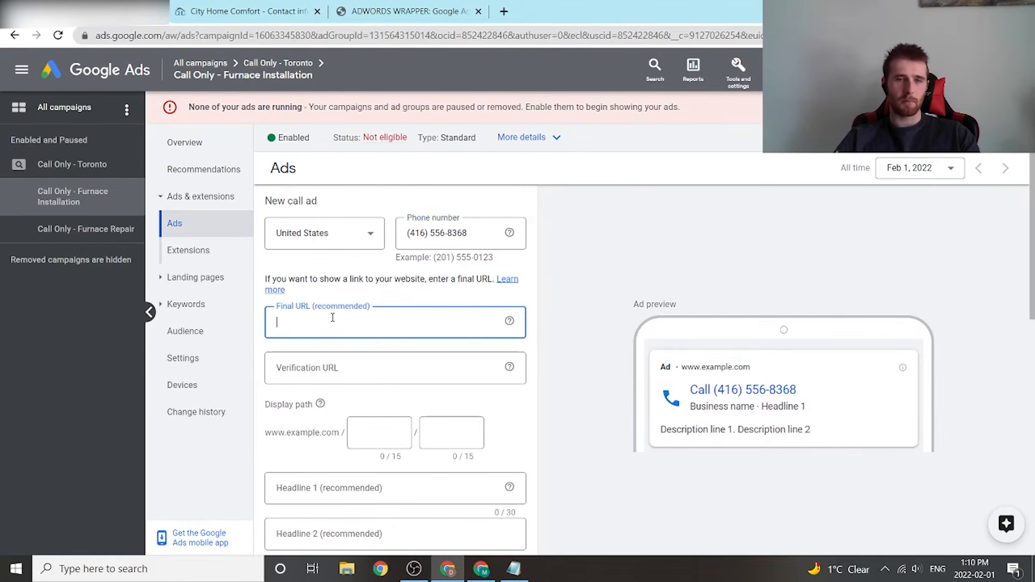
{"action": "left_click", "coordinate": [260, 6]}
{"action": "left_click", "coordinate": [123, 37]}
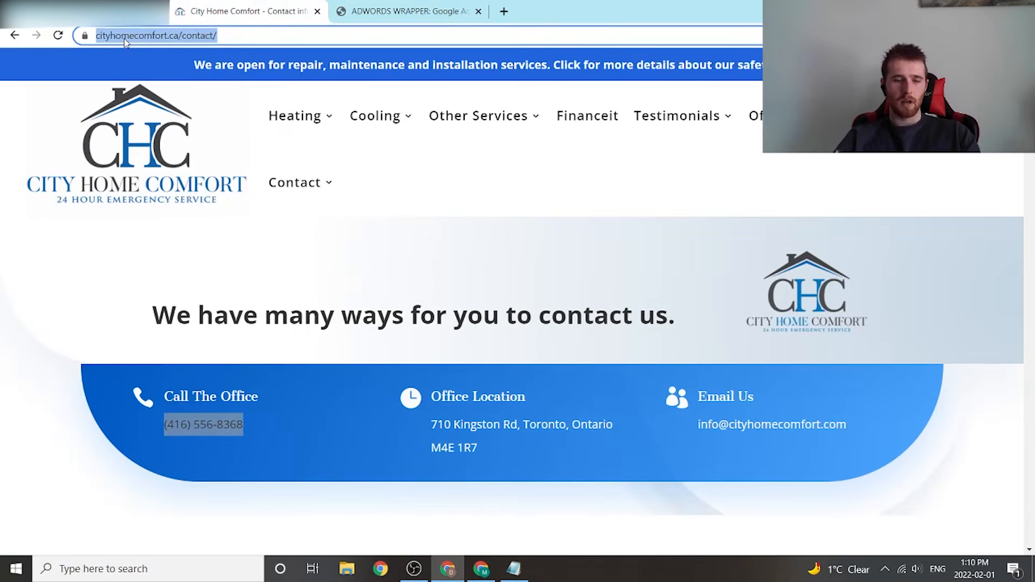
{"action": "left_click", "coordinate": [116, 12]}
{"action": "key", "text": "ctrl+v"}
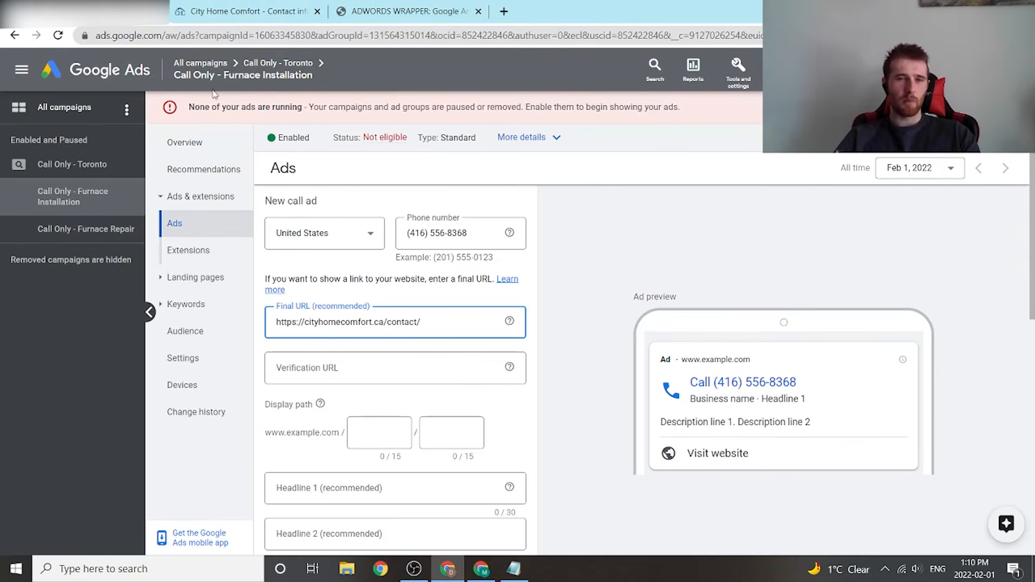
{"action": "left_click", "coordinate": [203, 4]}
{"action": "left_click", "coordinate": [127, 14]}
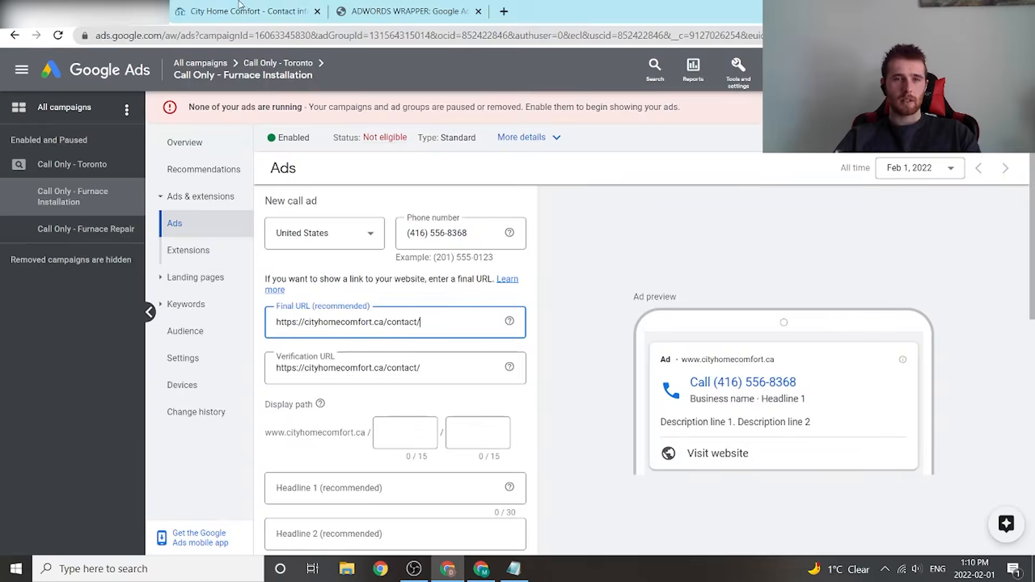
{"action": "left_click", "coordinate": [423, 368]}
{"action": "scroll", "coordinate": [424, 377], "scroll_direction": "down", "scroll_amount": 1}
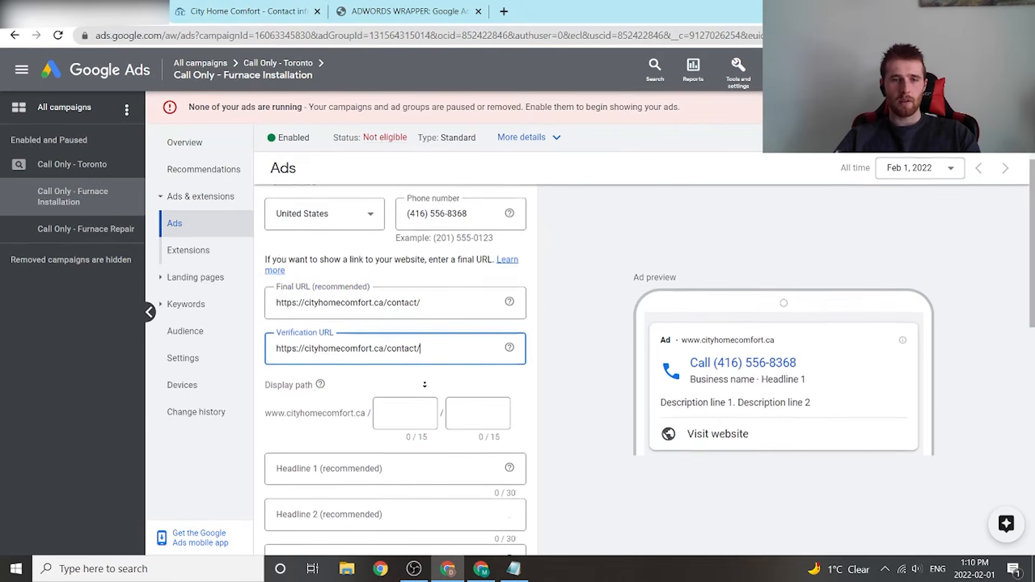
Step: Set the call ad's display path to Furnace / Installation
{"action": "left_click", "coordinate": [406, 379]}
{"action": "type", "text": "Furnace"}
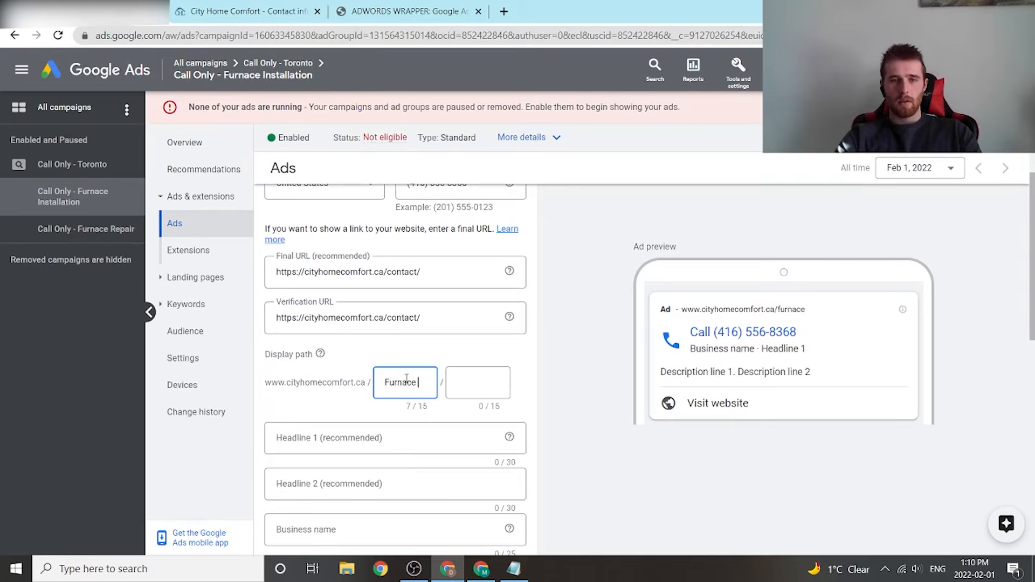
{"action": "key", "text": "Tab"}
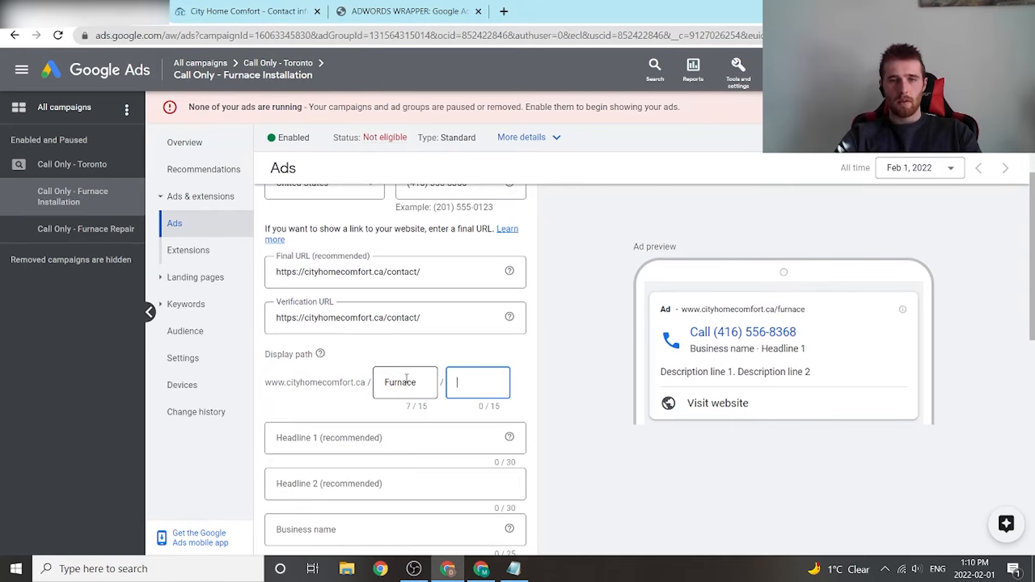
{"action": "key", "text": "BackSpace"}
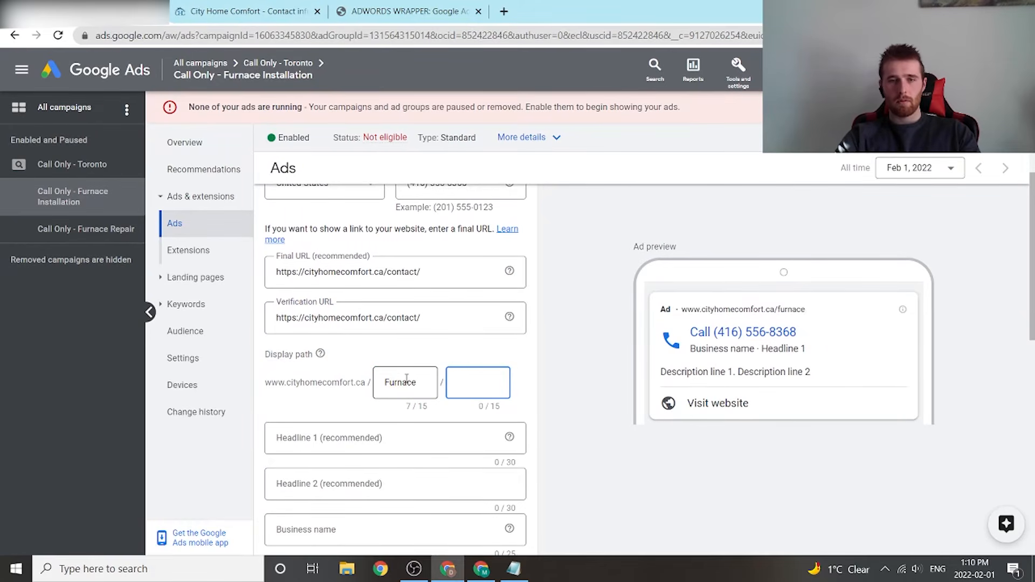
{"action": "type", "text": "Installation"}
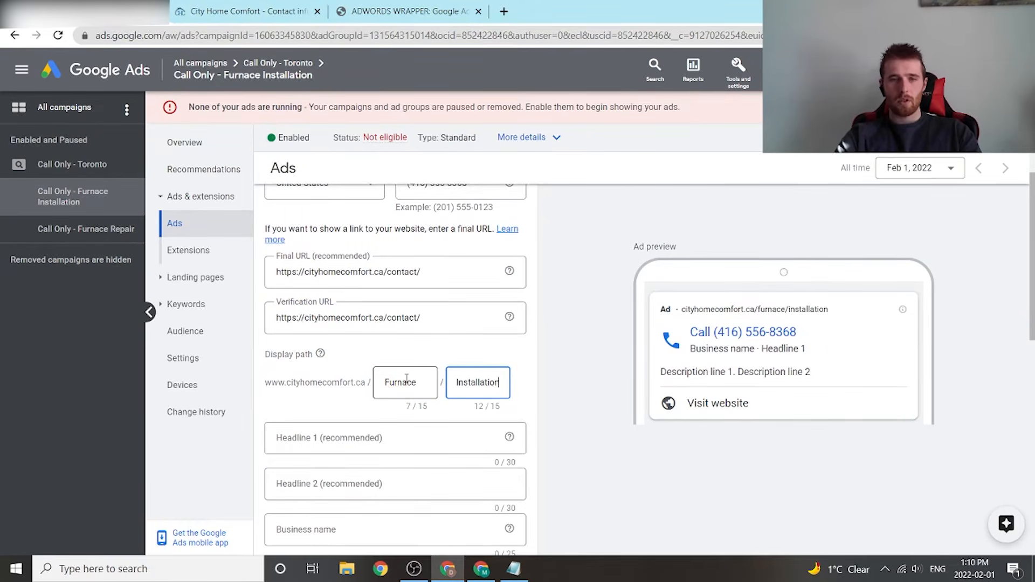
Step: Enter "Need A New Furnace?" as headline 1 and "Get An Instant Reply Now!" as headline 2
{"action": "left_click", "coordinate": [326, 439]}
{"action": "scroll", "coordinate": [485, 367], "scroll_direction": "down", "scroll_amount": 3}
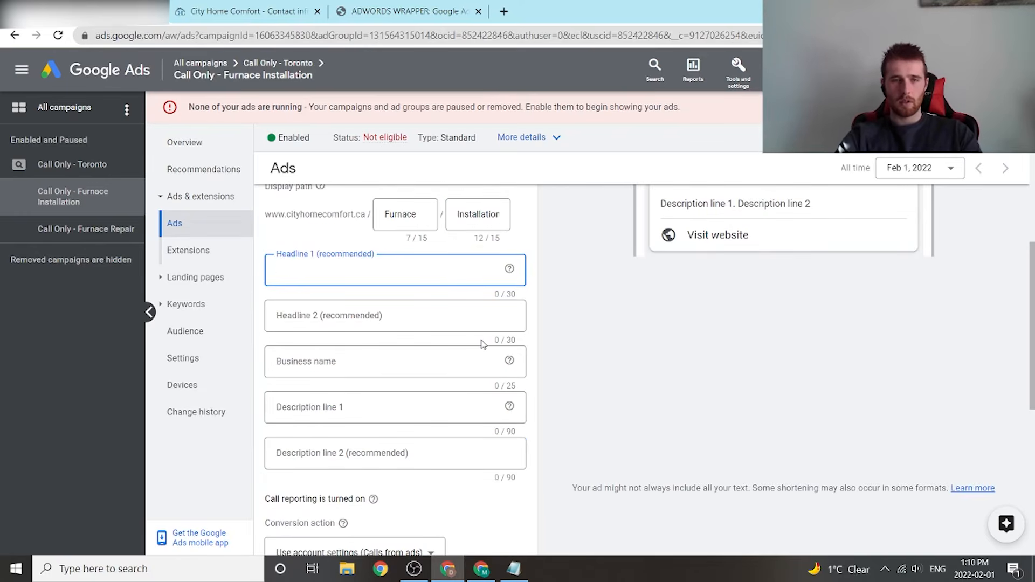
{"action": "type", "text": "Need A New Furnac"}
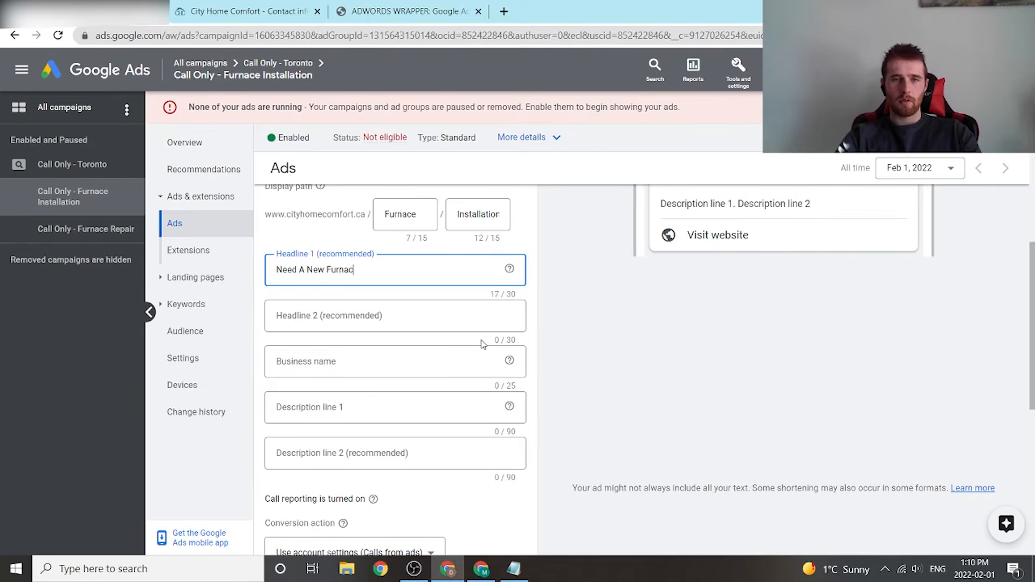
{"action": "type", "text": "e?"}
{"action": "key", "text": "Tab"}
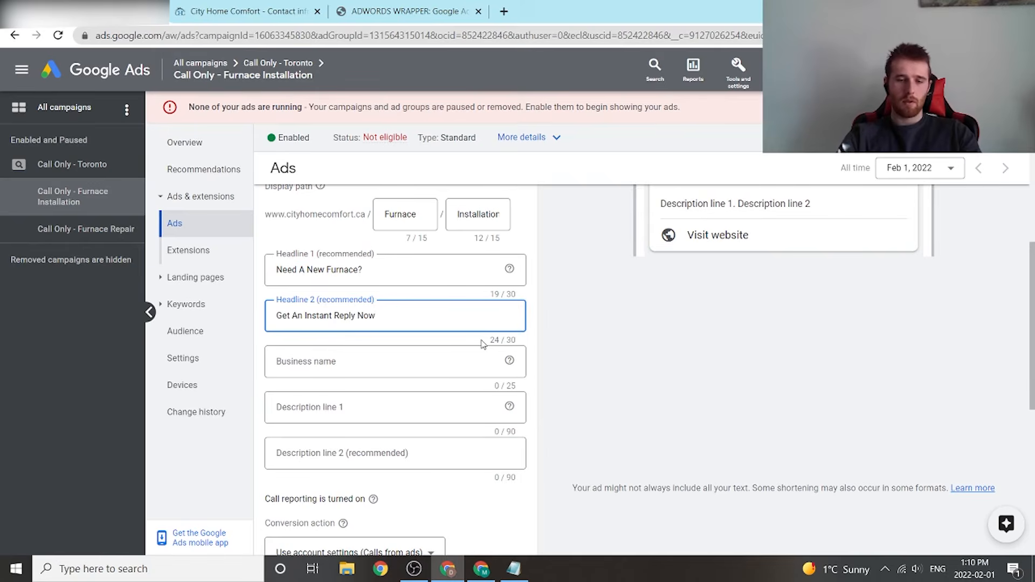
Step: Enter "City Home Comfort" as the business name of the call ad
{"action": "left_click", "coordinate": [365, 359]}
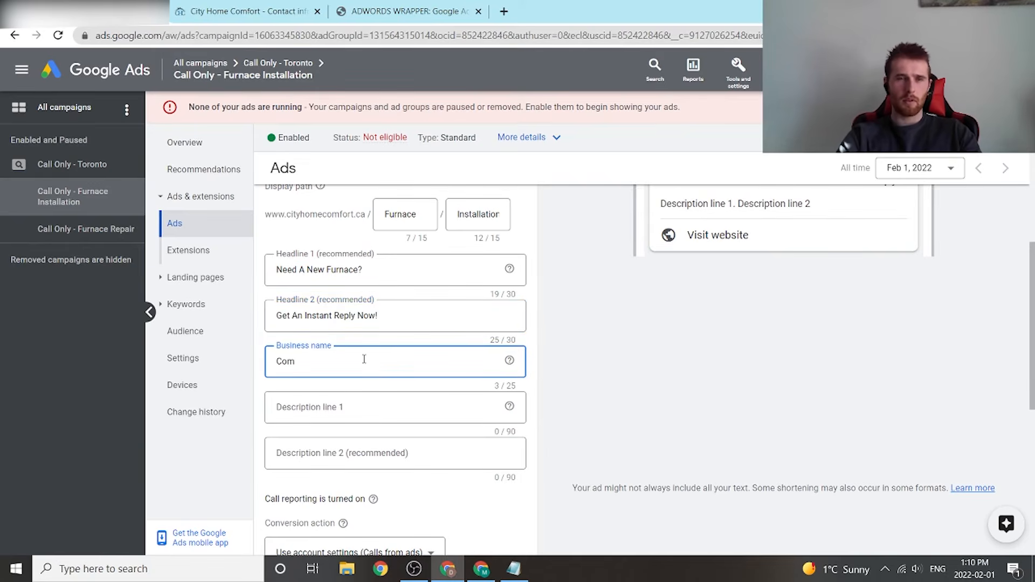
{"action": "key", "text": "BackSpace"}
{"action": "key", "text": "BackSpace"}
{"action": "key", "text": "BackSpace"}
{"action": "type", "text": "City Ho"}
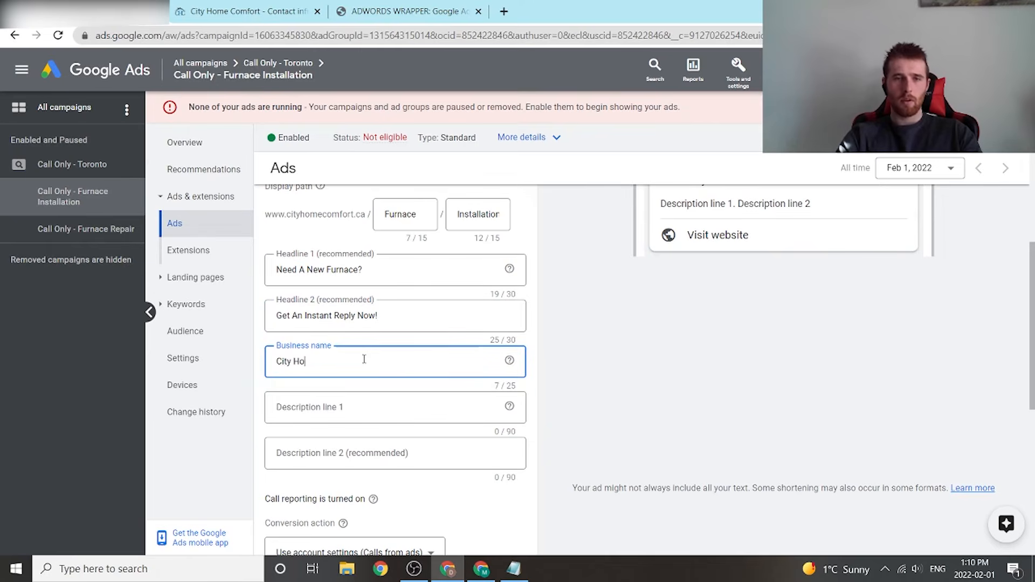
{"action": "type", "text": "me Comgo"}
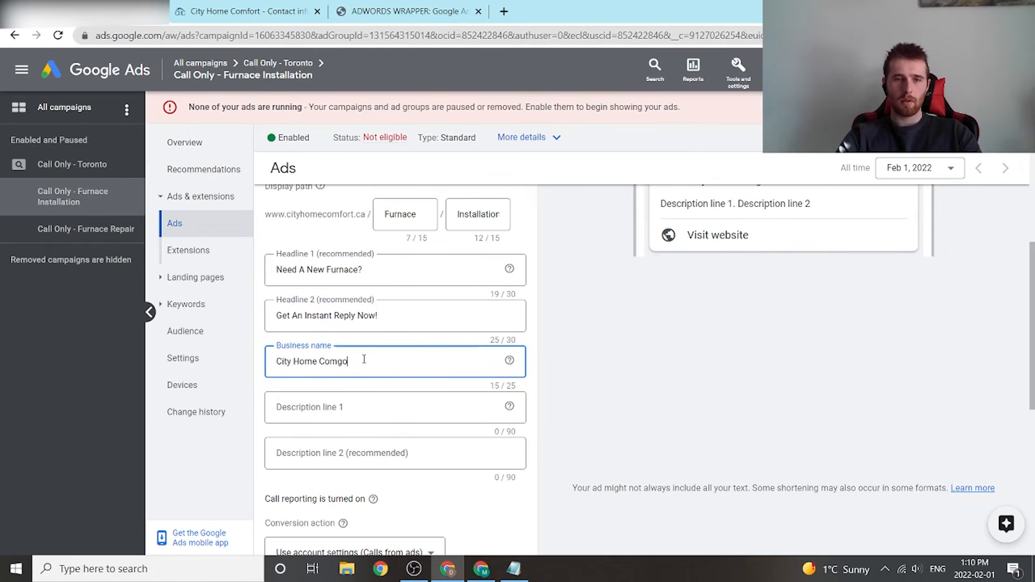
{"action": "key", "text": "Tab"}
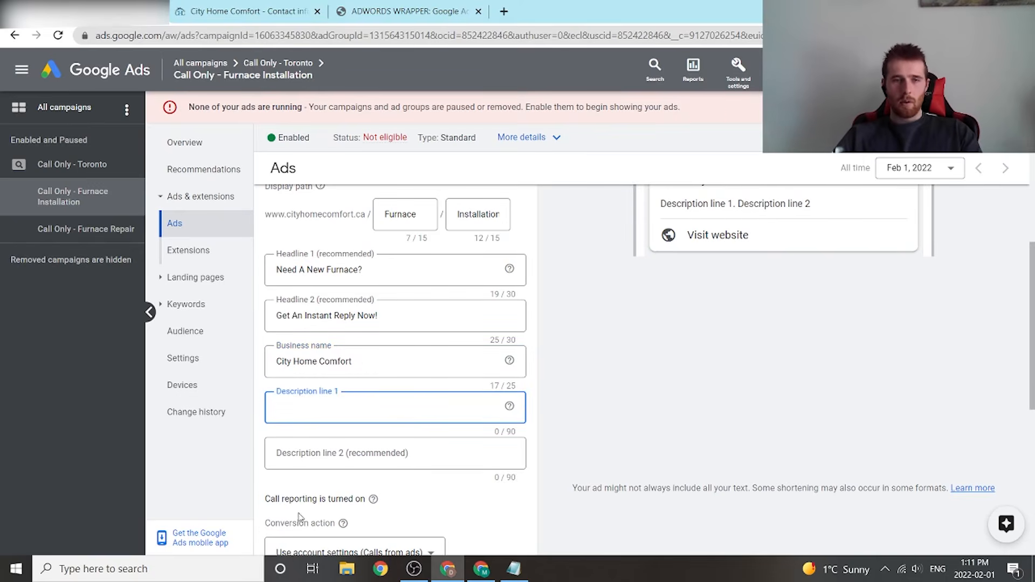
Step: Fill in both description lines, covering 24/7 customer support, 30+ years of HVAC experience, a free quote call, and extending equipment life
{"action": "scroll", "coordinate": [409, 405], "scroll_direction": "down", "scroll_amount": 1}
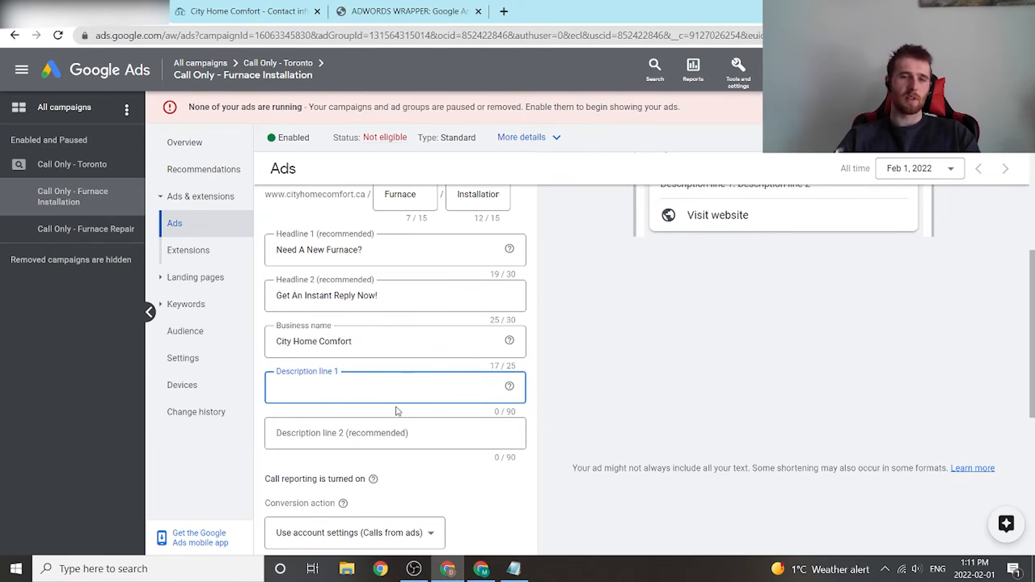
{"action": "scroll", "coordinate": [654, 363], "scroll_direction": "up", "scroll_amount": 3}
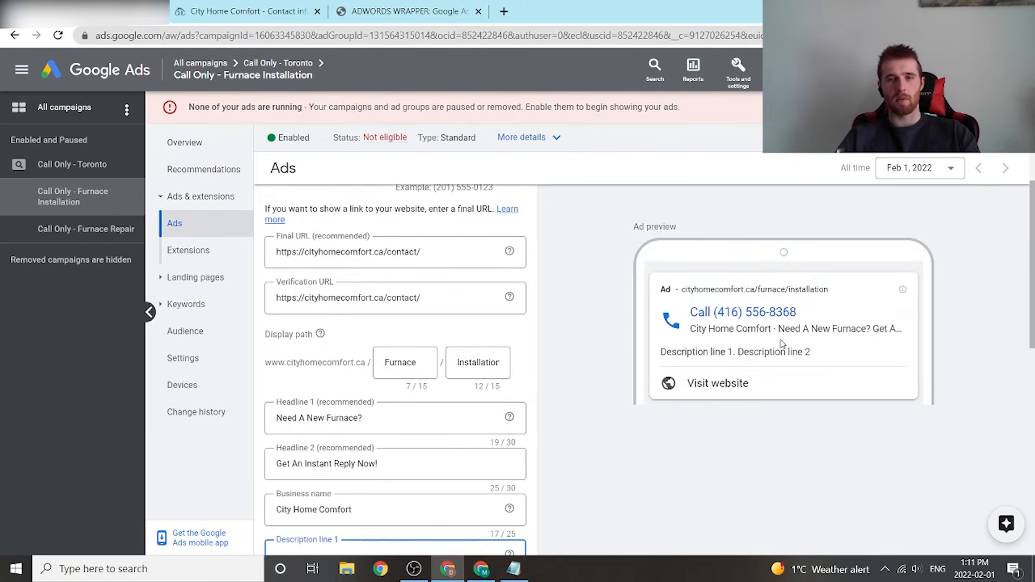
{"action": "left_click", "coordinate": [597, 475]}
{"action": "scroll", "coordinate": [597, 476], "scroll_direction": "down", "scroll_amount": 1}
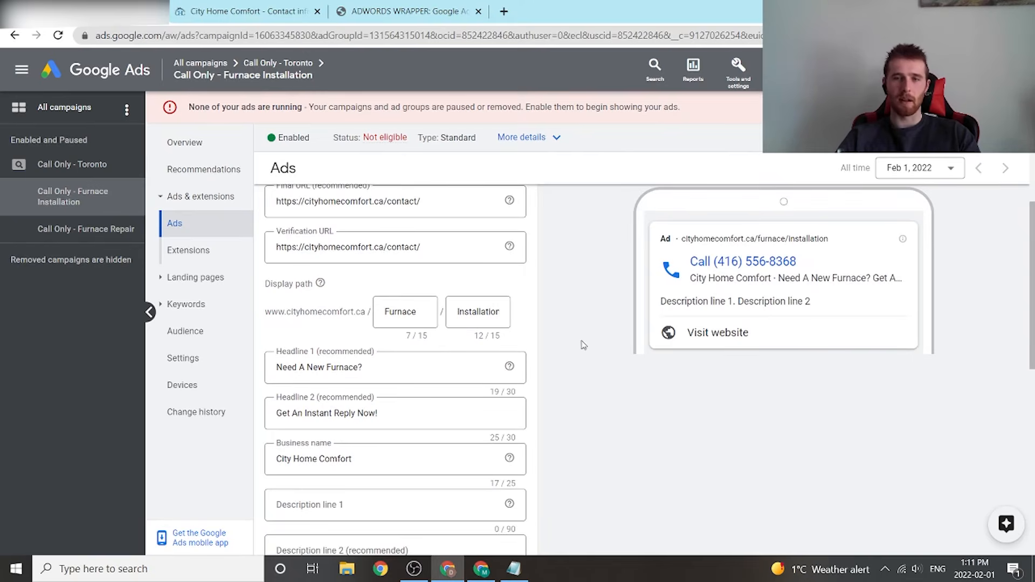
{"action": "scroll", "coordinate": [582, 346], "scroll_direction": "down", "scroll_amount": 1}
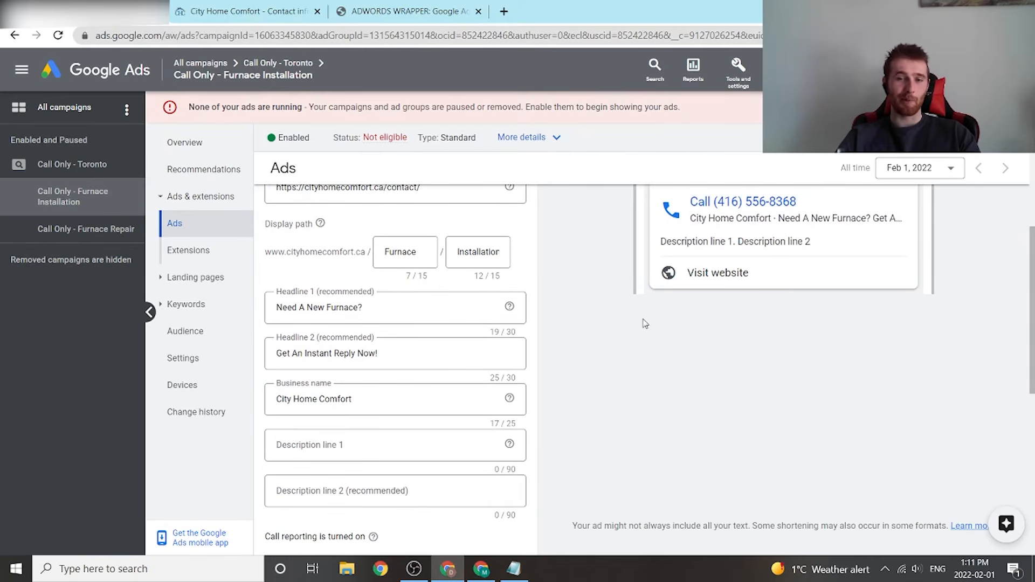
{"action": "scroll", "coordinate": [645, 323], "scroll_direction": "down", "scroll_amount": 4}
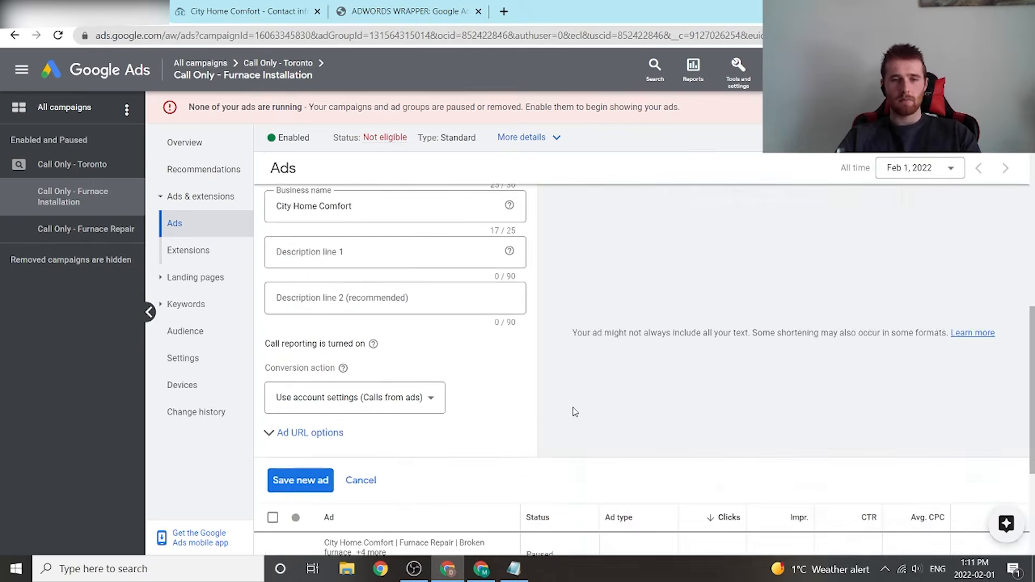
{"action": "scroll", "coordinate": [575, 412], "scroll_direction": "up", "scroll_amount": 3}
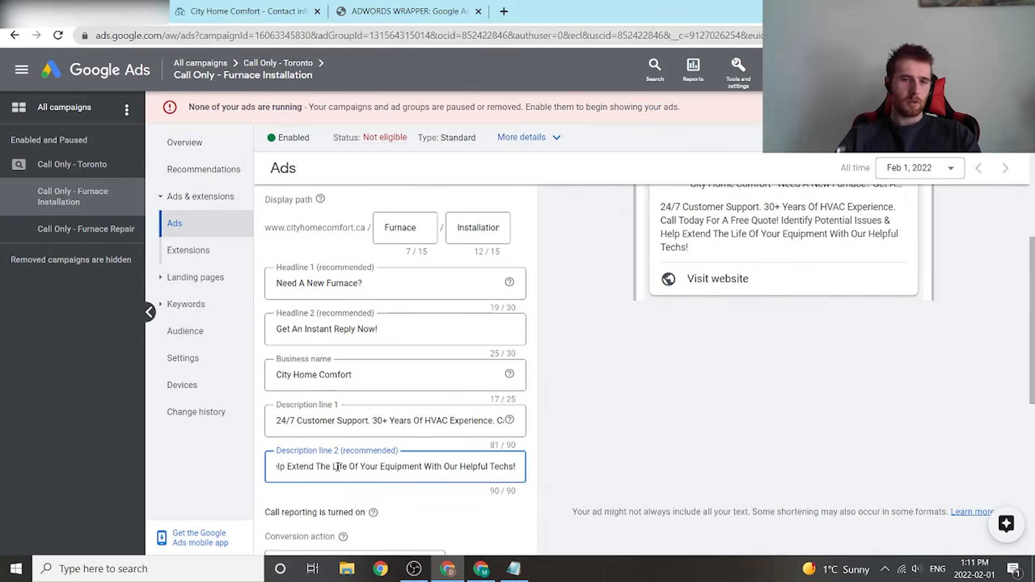
Step: Read through the full wording of description lines 1 and 2 of the call ad
{"action": "left_click_drag", "start_coordinate": [348, 467], "coordinate": [274, 474]}
{"action": "left_click", "coordinate": [386, 468]}
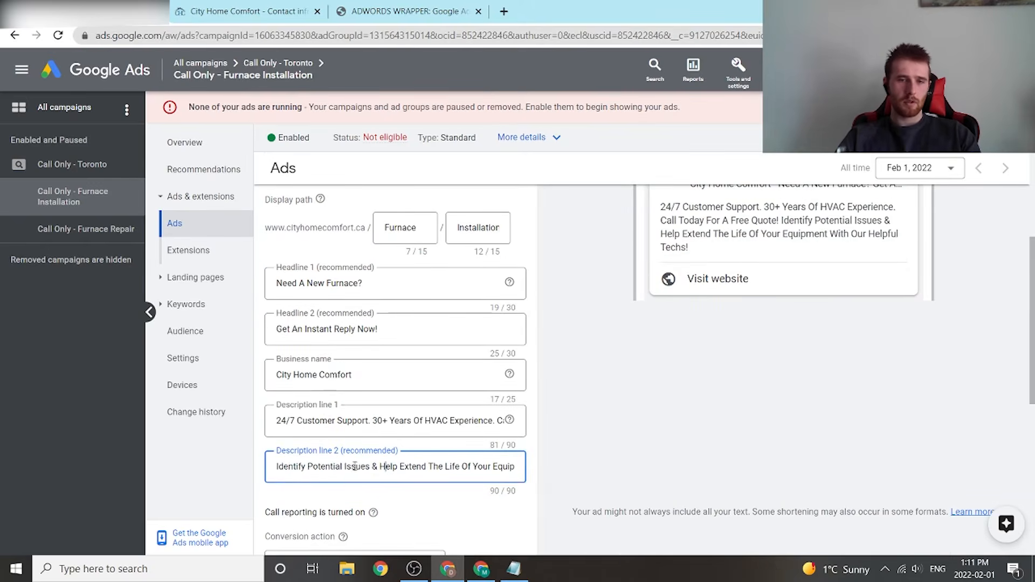
{"action": "left_click_drag", "start_coordinate": [345, 467], "coordinate": [515, 467]}
{"action": "left_click_drag", "start_coordinate": [504, 421], "coordinate": [599, 441]}
{"action": "left_click", "coordinate": [272, 423]}
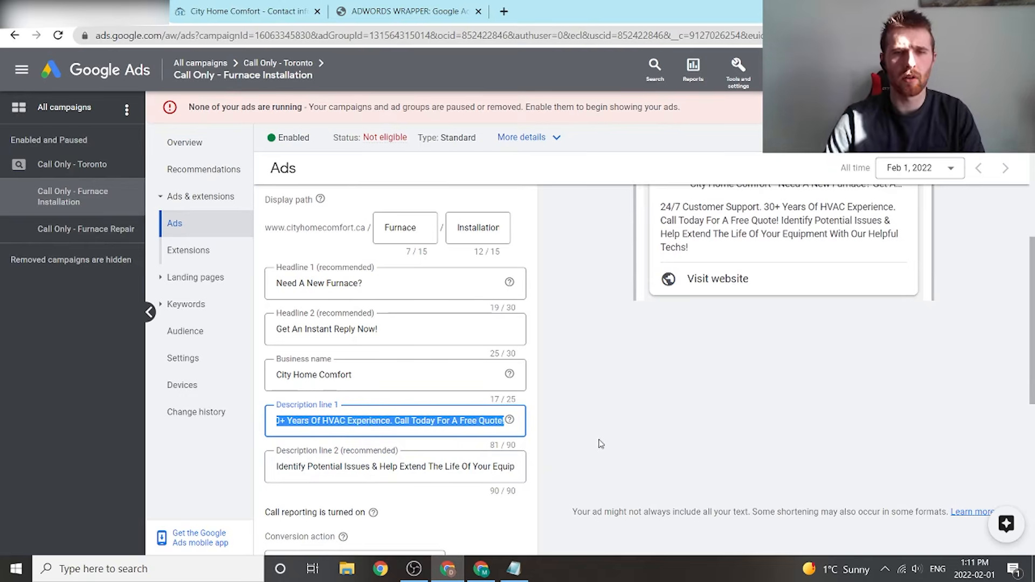
{"action": "left_click", "coordinate": [321, 421]}
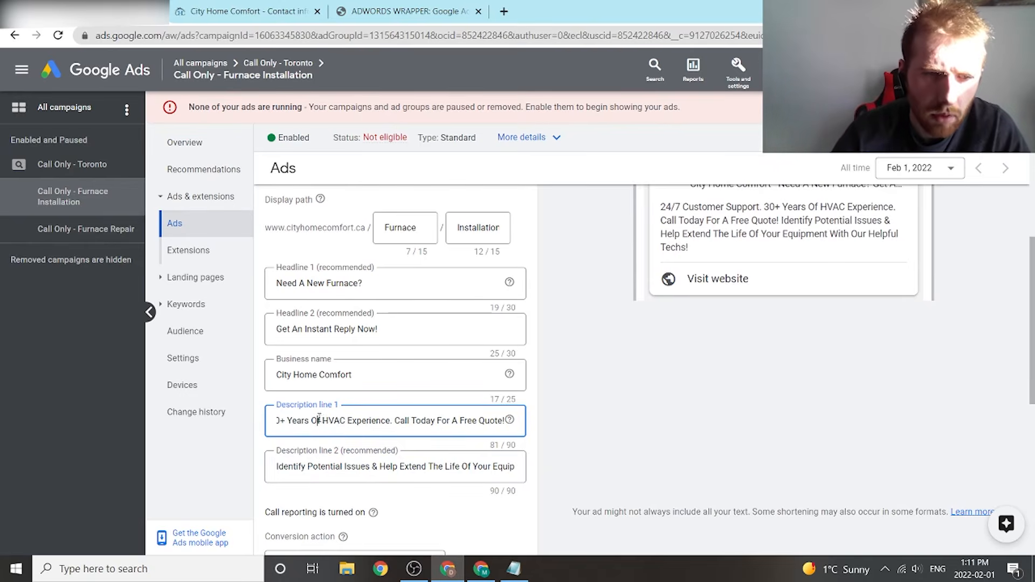
{"action": "left_click_drag", "start_coordinate": [321, 421], "coordinate": [117, 399]}
{"action": "left_click", "coordinate": [376, 424]}
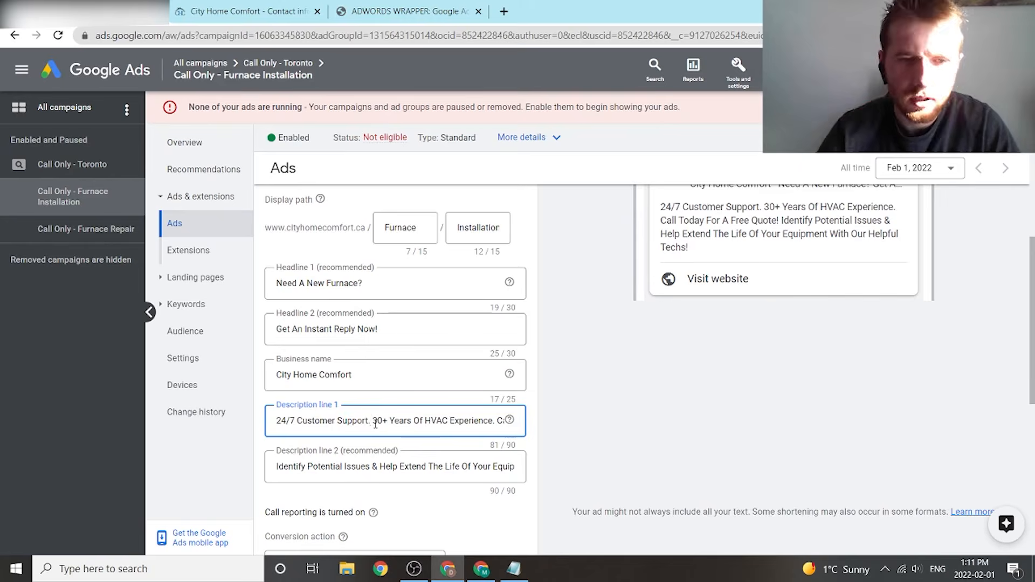
{"action": "left_click_drag", "start_coordinate": [376, 424], "coordinate": [546, 476]}
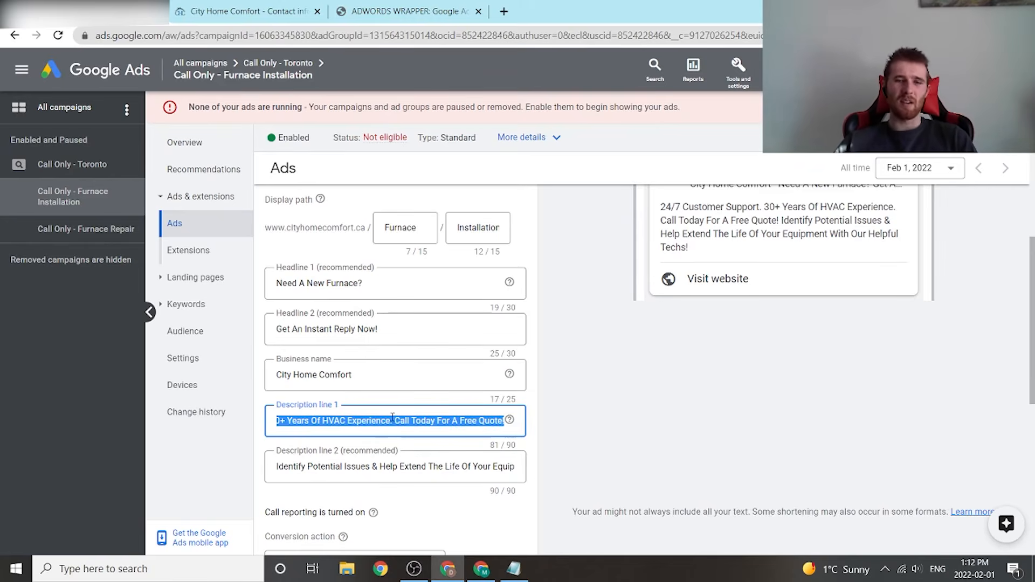
{"action": "left_click", "coordinate": [410, 423]}
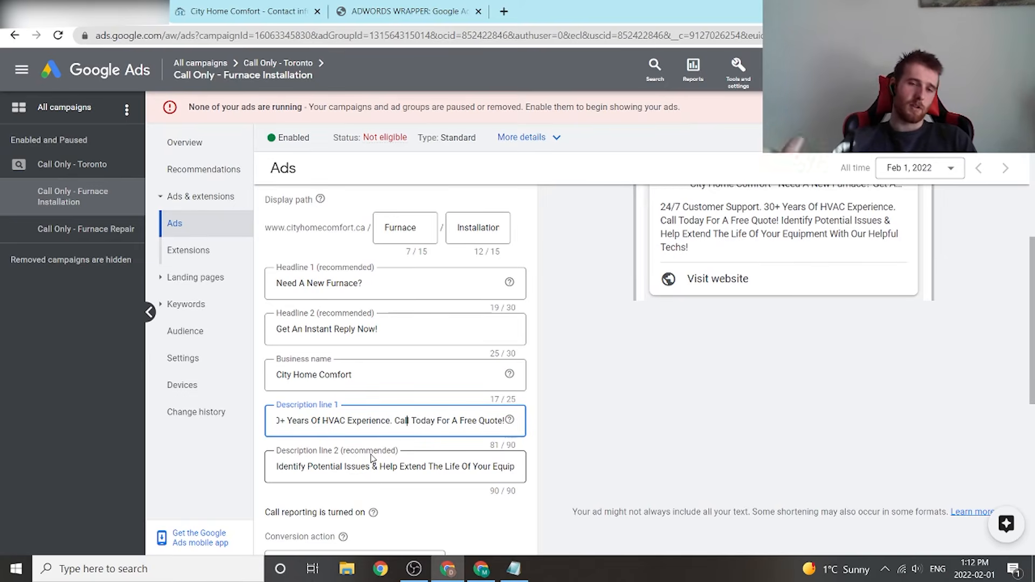
Step: Review the wording of headlines 1 and 2, focusing on the "A New" phrase in headline 1
{"action": "left_click_drag", "start_coordinate": [302, 329], "coordinate": [351, 329]}
{"action": "left_click_drag", "start_coordinate": [297, 283], "coordinate": [327, 286]}
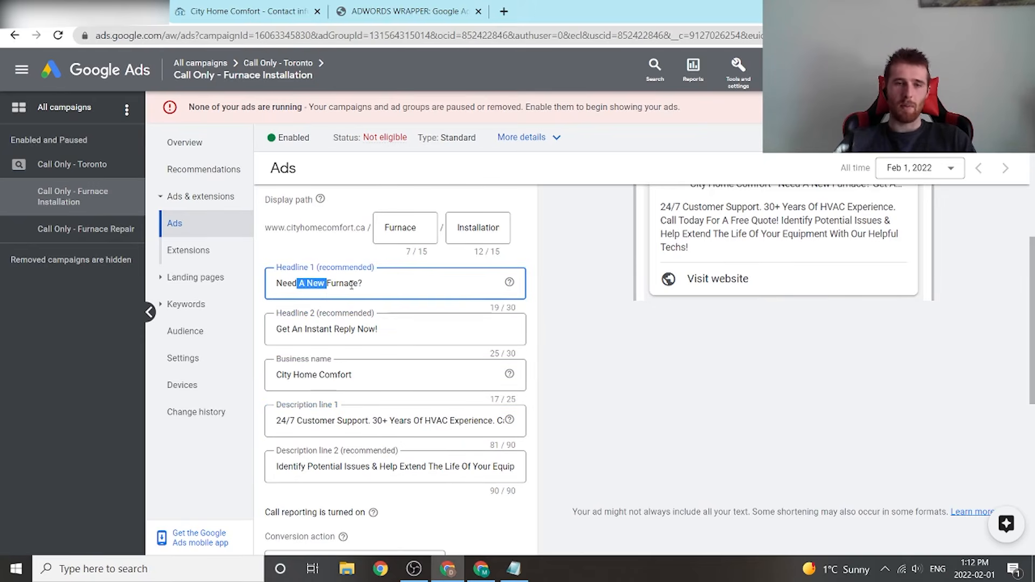
{"action": "left_click", "coordinate": [436, 308]}
{"action": "scroll", "coordinate": [439, 334], "scroll_direction": "down", "scroll_amount": 1}
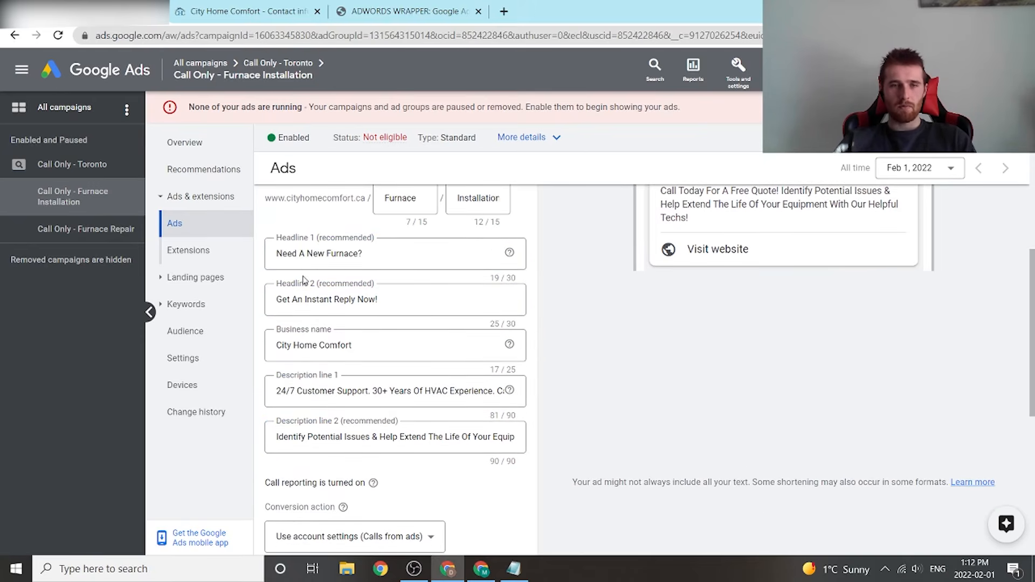
{"action": "left_click_drag", "start_coordinate": [297, 253], "coordinate": [327, 254]}
{"action": "left_click", "coordinate": [326, 252]}
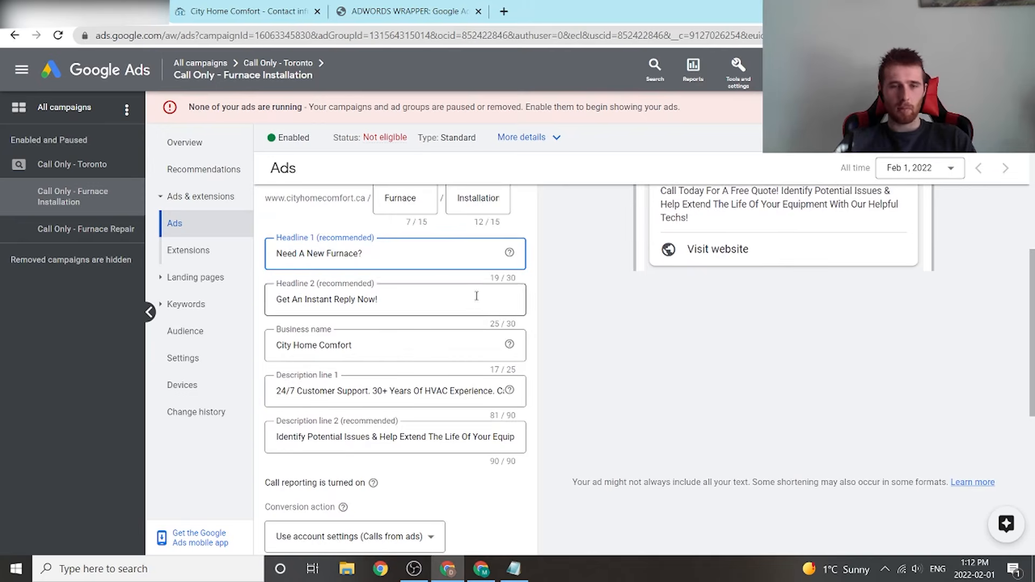
{"action": "left_click", "coordinate": [481, 322]}
Step: Recheck description line 2 for its fit with a furnace installation ad
{"action": "scroll", "coordinate": [486, 352], "scroll_direction": "down", "scroll_amount": 1}
{"action": "scroll", "coordinate": [483, 351], "scroll_direction": "down", "scroll_amount": 1}
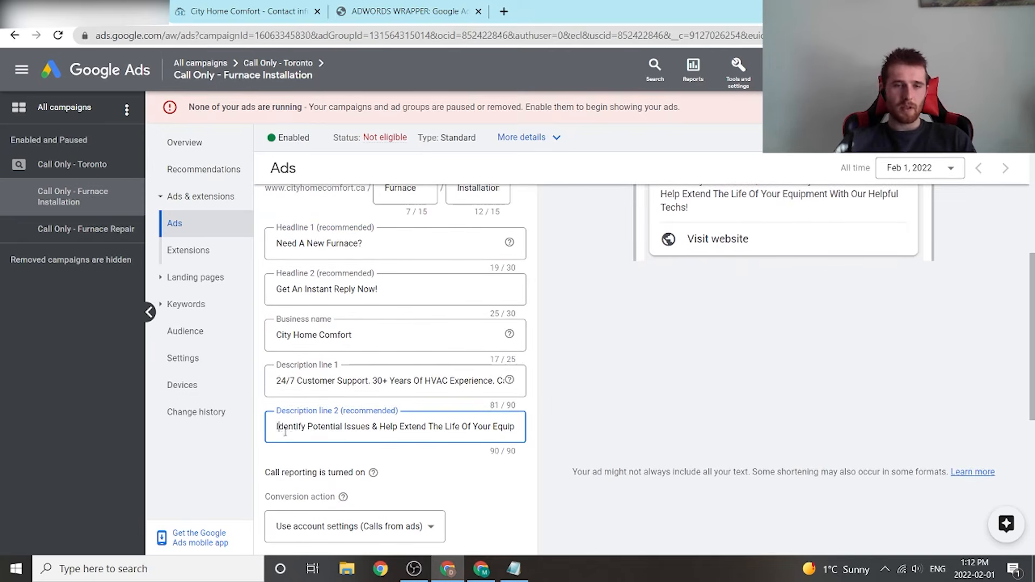
{"action": "left_click_drag", "start_coordinate": [277, 430], "coordinate": [401, 426]}
{"action": "left_click", "coordinate": [393, 428]}
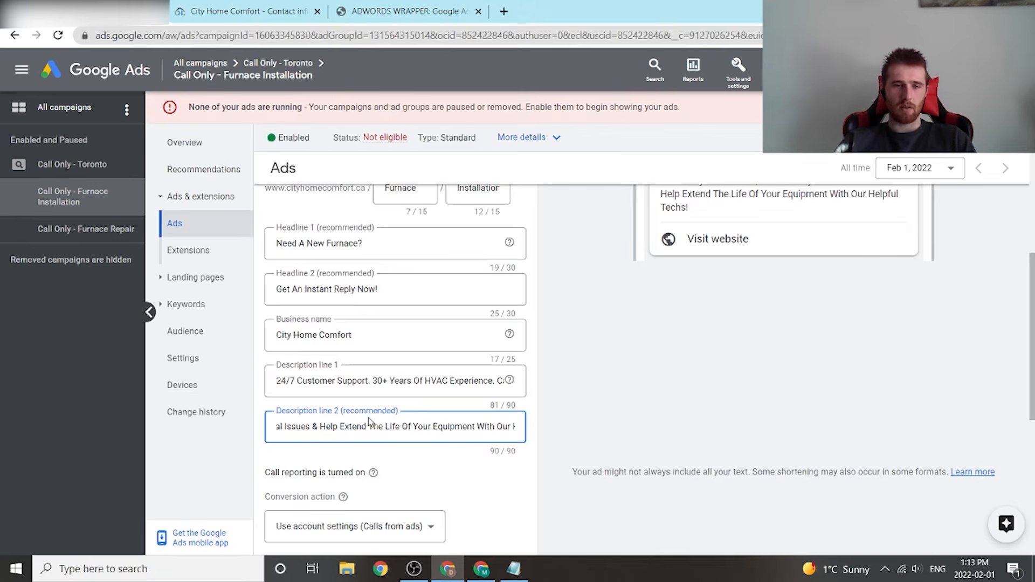
{"action": "left_click", "coordinate": [505, 418]}
{"action": "scroll", "coordinate": [332, 363], "scroll_direction": "down", "scroll_amount": 1}
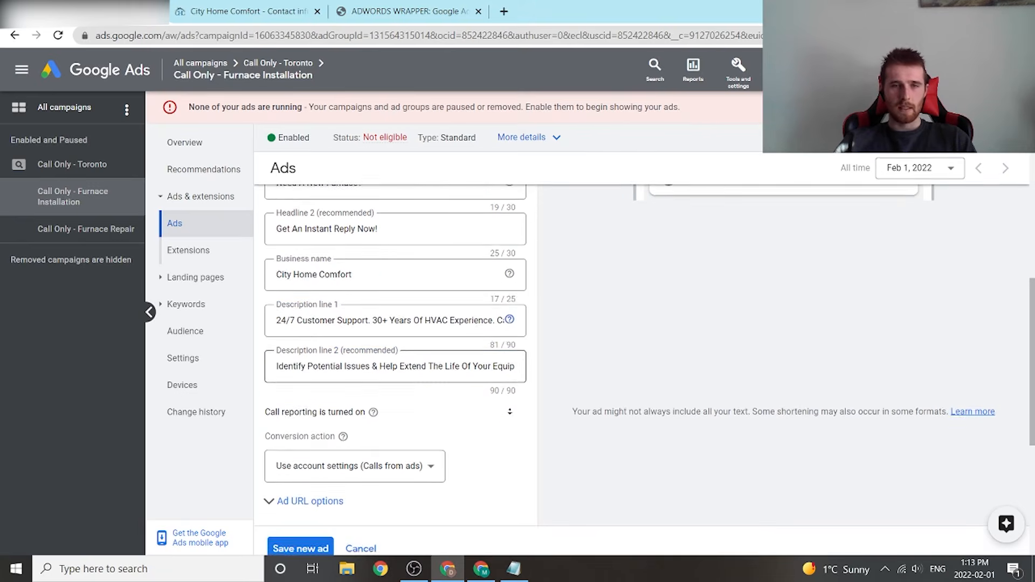
{"action": "left_click_drag", "start_coordinate": [313, 364], "coordinate": [525, 377]}
{"action": "left_click", "coordinate": [412, 401]}
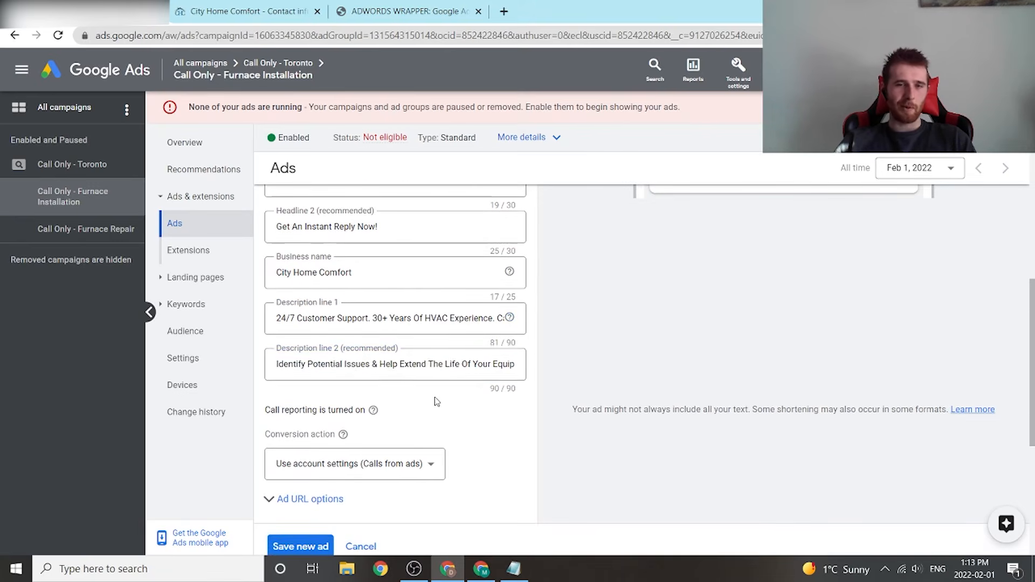
Step: Check the conversion action choices, keep "Use account settings (Calls from ads)", and try to save the new ad
{"action": "middle_click", "coordinate": [459, 412]}
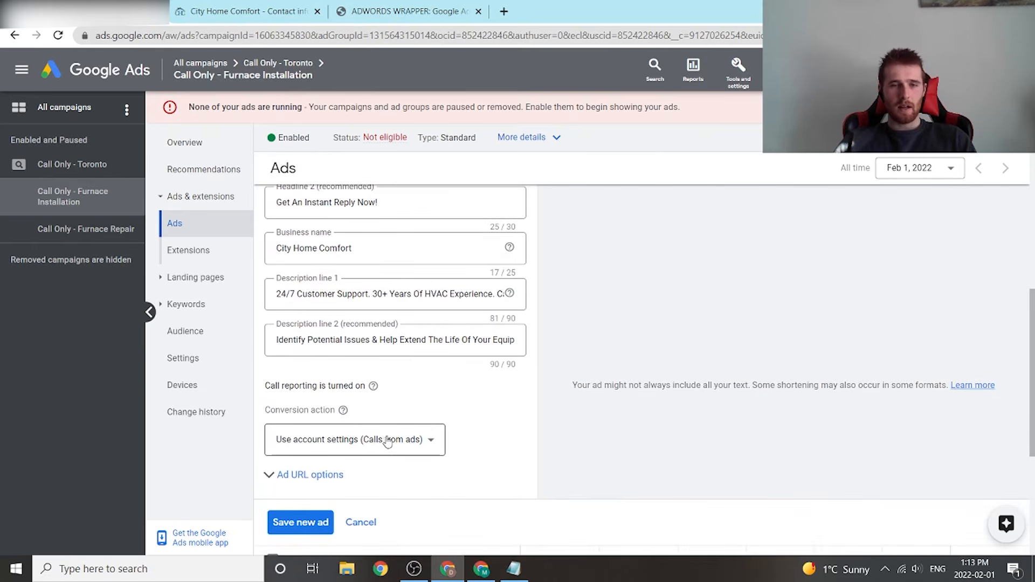
{"action": "left_click", "coordinate": [393, 432]}
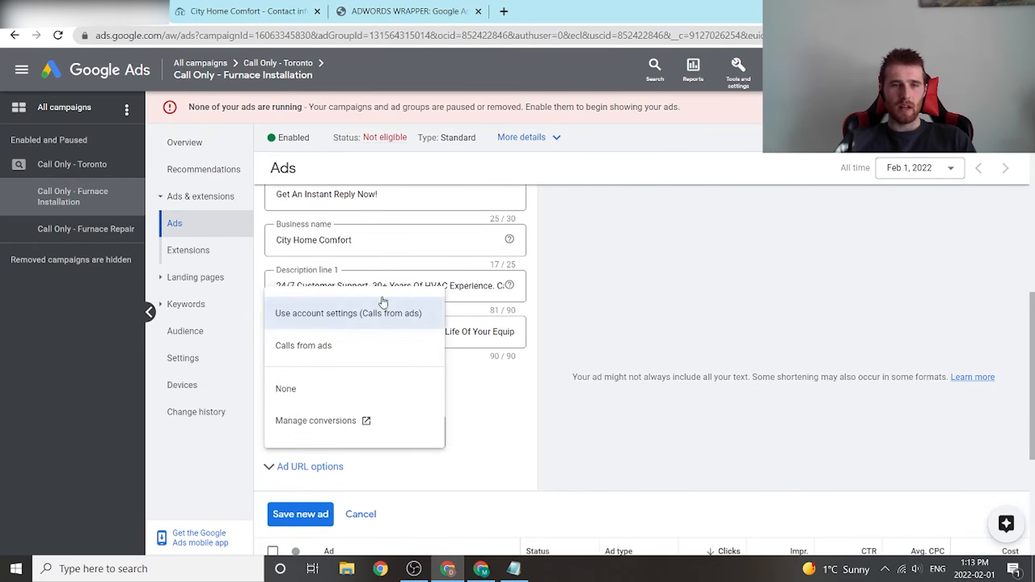
{"action": "left_click", "coordinate": [499, 430]}
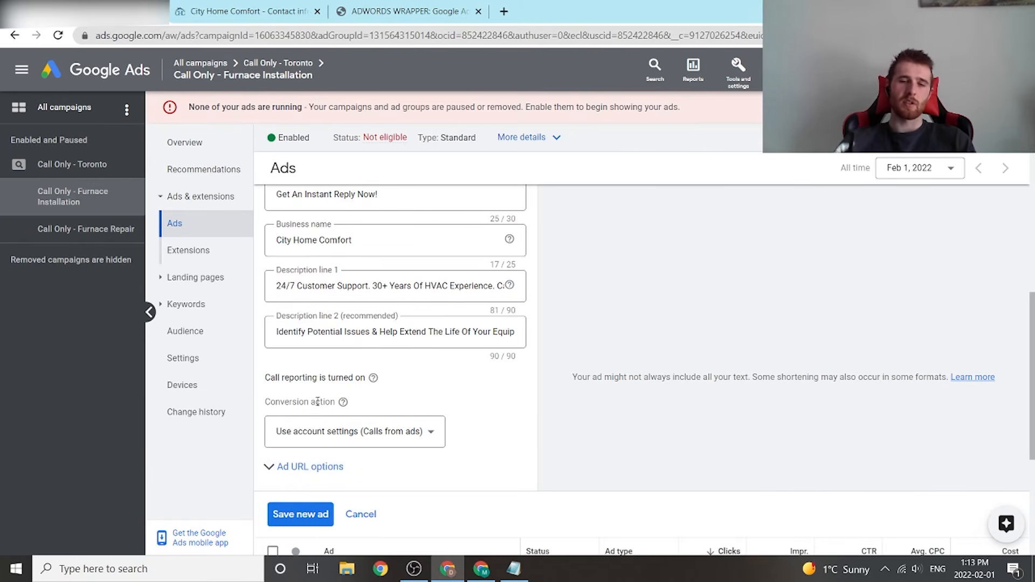
{"action": "scroll", "coordinate": [472, 413], "scroll_direction": "down", "scroll_amount": 2}
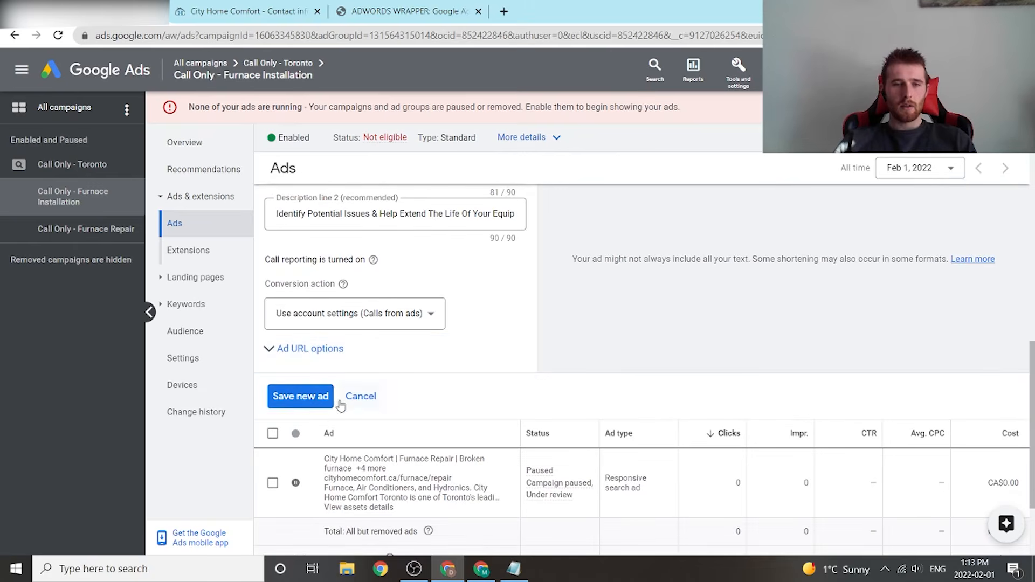
{"action": "left_click", "coordinate": [295, 396]}
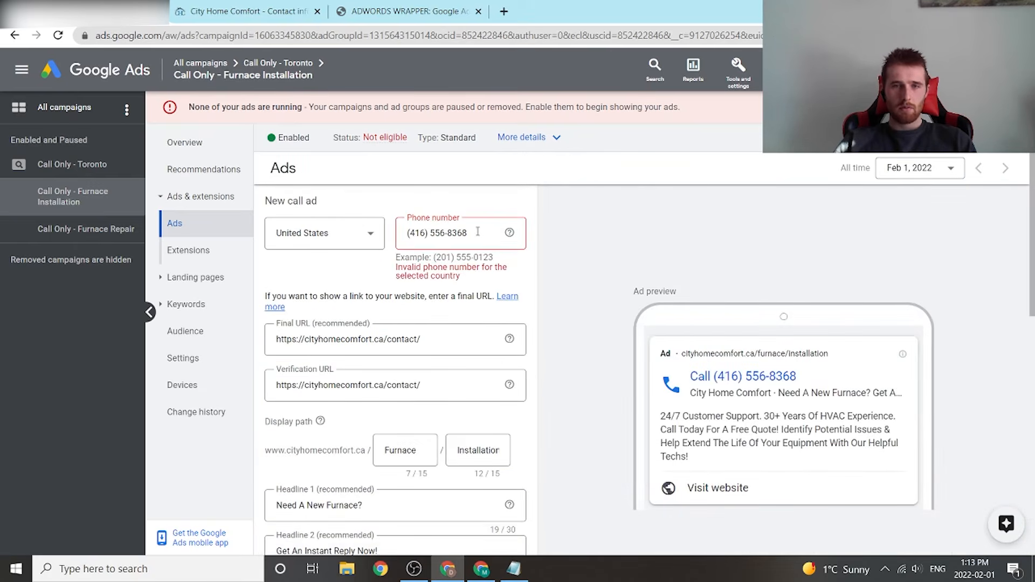
Step: Strip the brackets, space and hyphen from the ad's phone number and try to save the ad again
{"action": "left_click", "coordinate": [477, 233]}
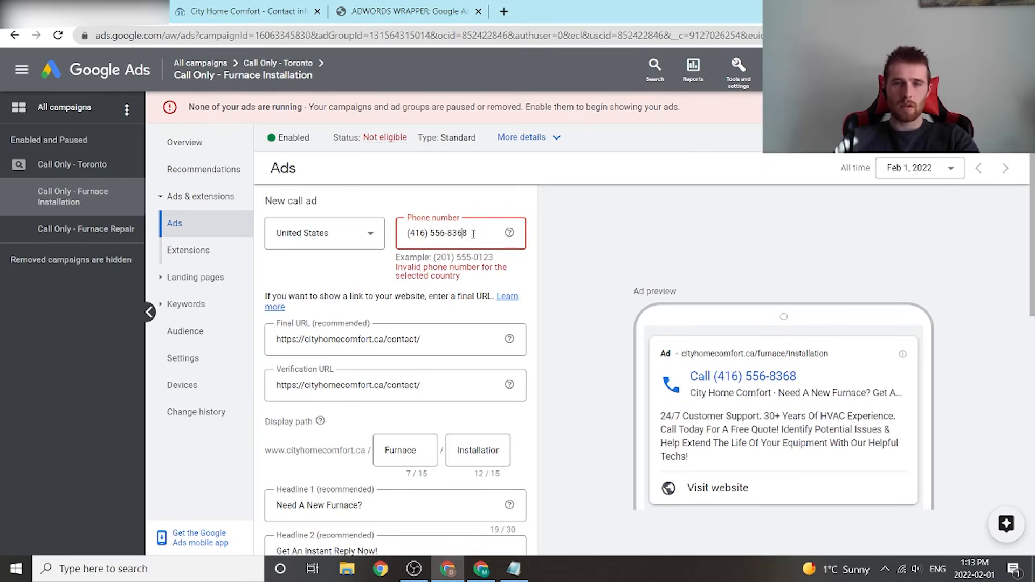
{"action": "key", "text": "BackSpace"}
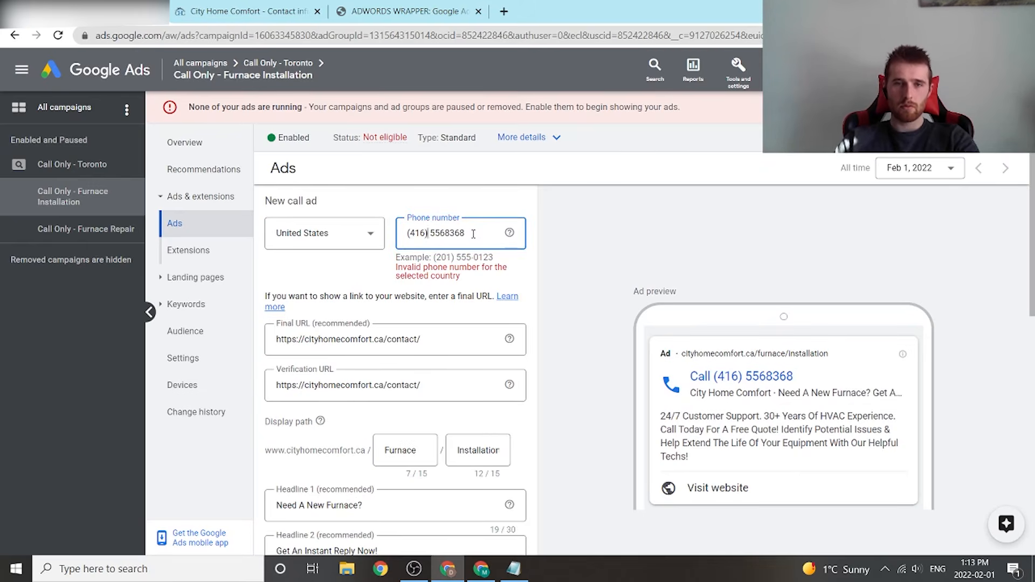
{"action": "key", "text": "Delete"}
{"action": "key", "text": "BackSpace"}
{"action": "key", "text": "Left"}
{"action": "key", "text": "Left"}
{"action": "key", "text": "Left"}
{"action": "key", "text": "BackSpace"}
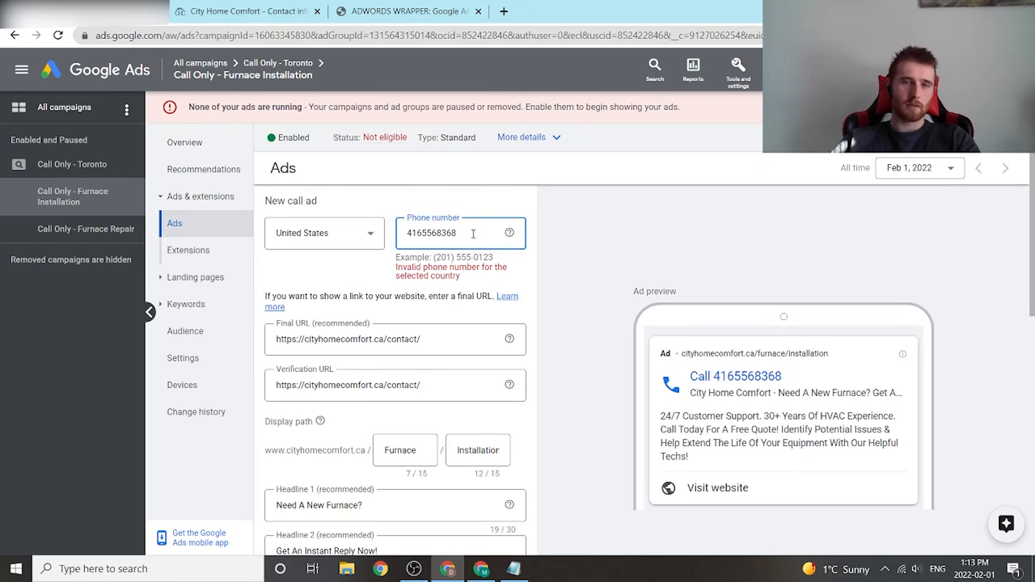
{"action": "scroll", "coordinate": [474, 233], "scroll_direction": "down", "scroll_amount": 10}
{"action": "left_click", "coordinate": [300, 371]}
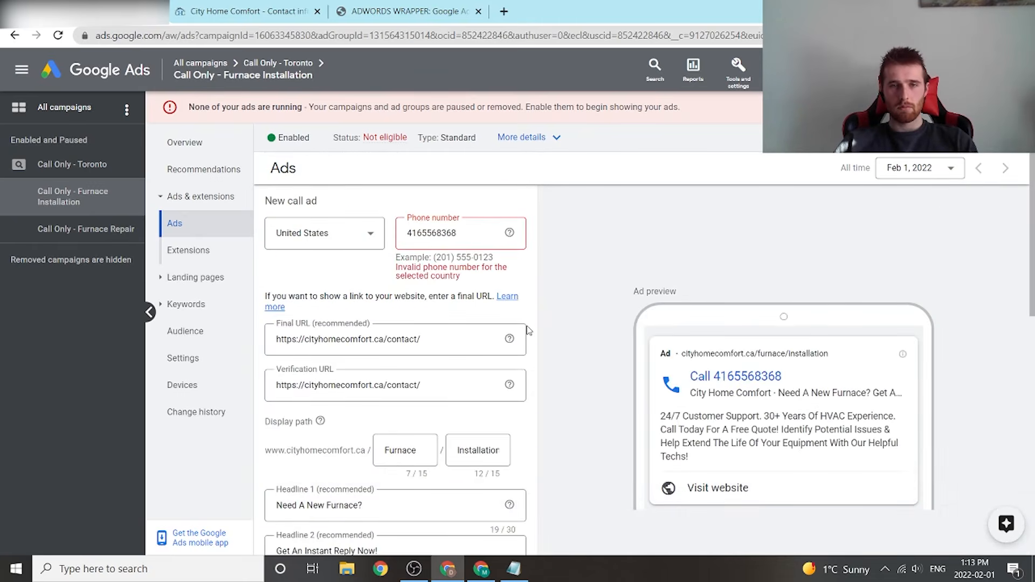
Step: Set the phone number's country to Canada and save the new call ad
{"action": "left_click", "coordinate": [312, 231]}
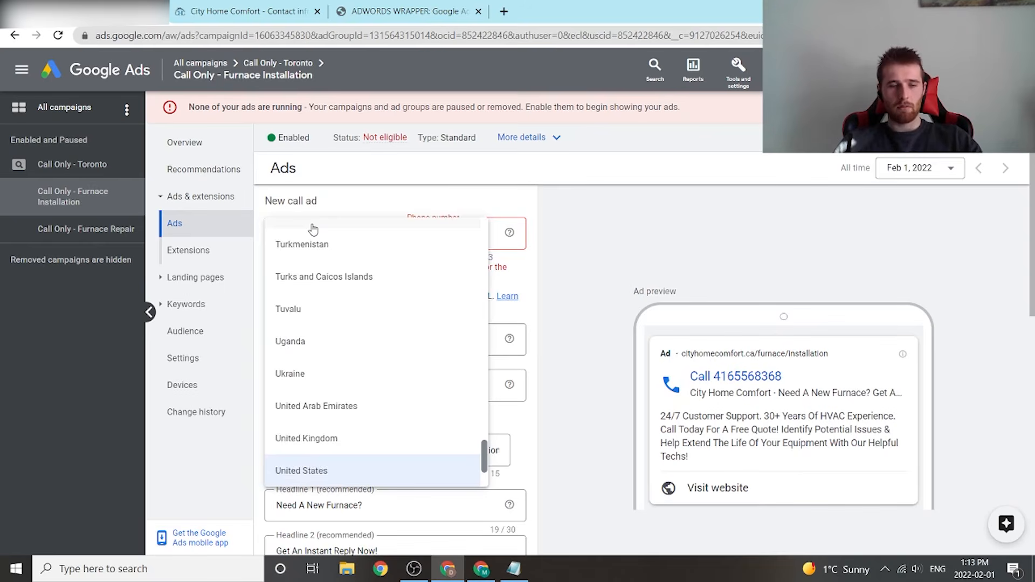
{"action": "key", "text": "c"}
{"action": "left_click", "coordinate": [326, 293]}
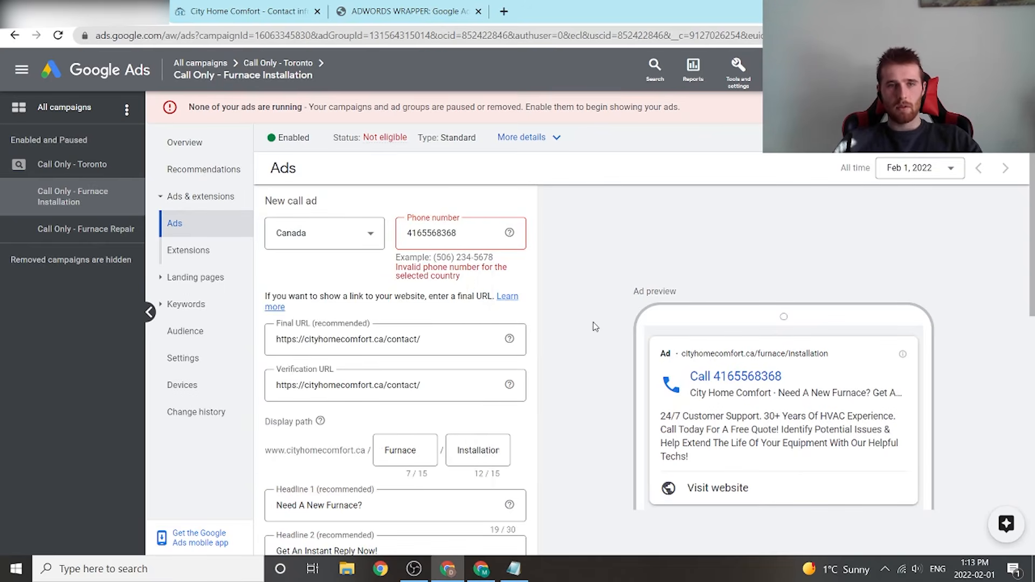
{"action": "scroll", "coordinate": [596, 327], "scroll_direction": "down", "scroll_amount": 5}
{"action": "left_click", "coordinate": [301, 539]}
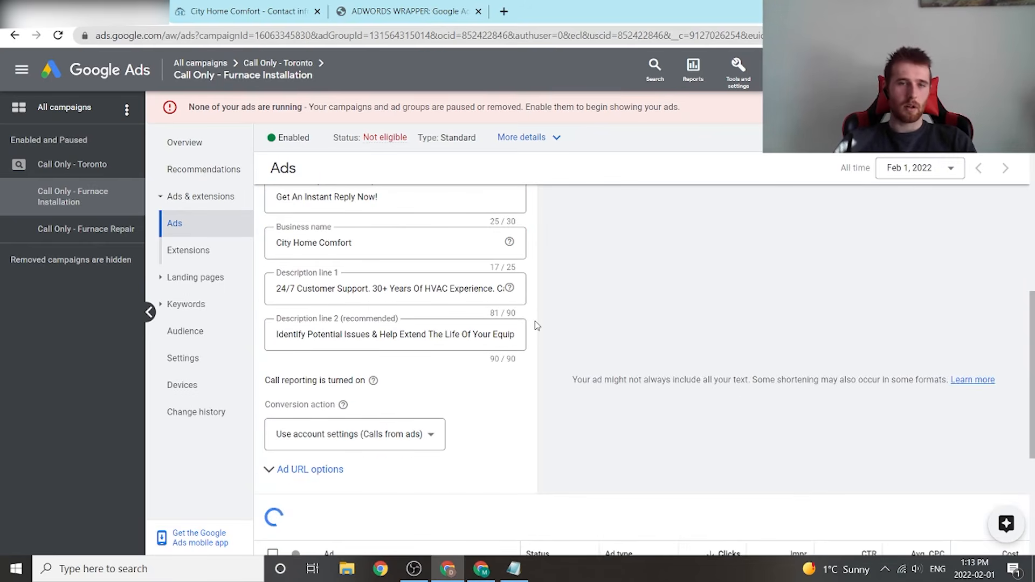
Step: Review the saved furnace installation call ad and enable the Call Only - Toronto campaign
{"action": "scroll", "coordinate": [387, 339], "scroll_direction": "down", "scroll_amount": 3}
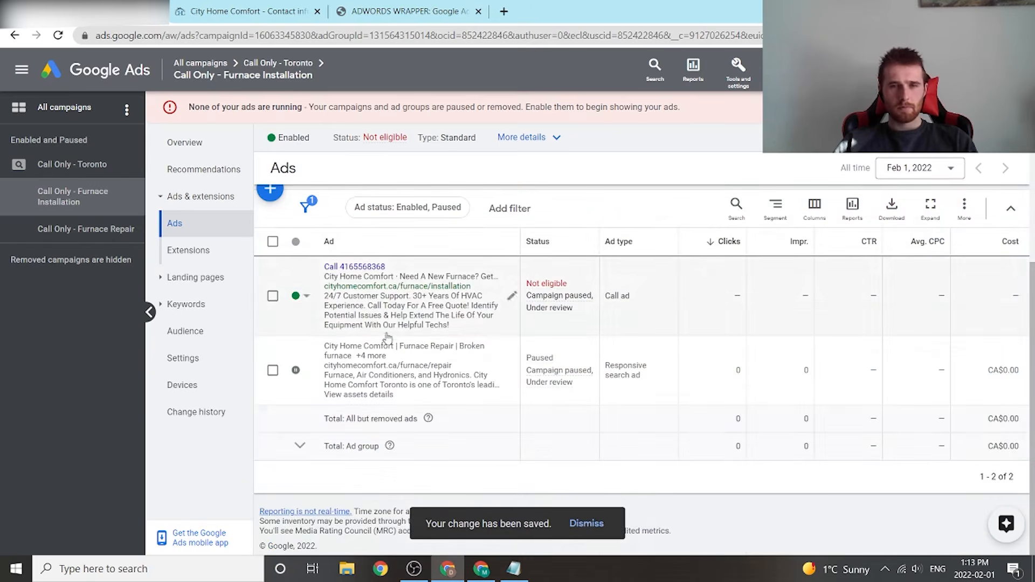
{"action": "scroll", "coordinate": [387, 339], "scroll_direction": "up", "scroll_amount": 3}
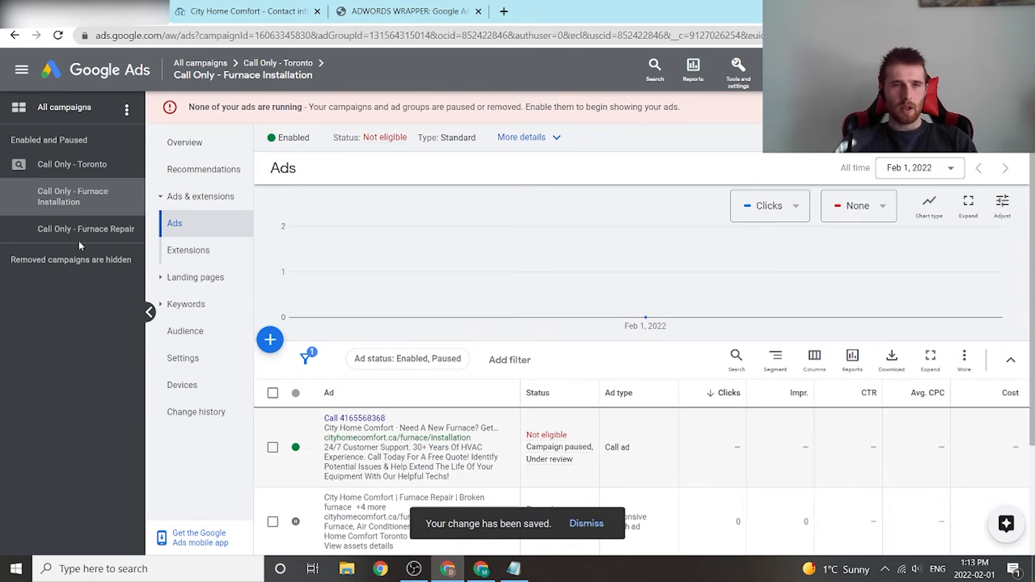
{"action": "left_click", "coordinate": [77, 168]}
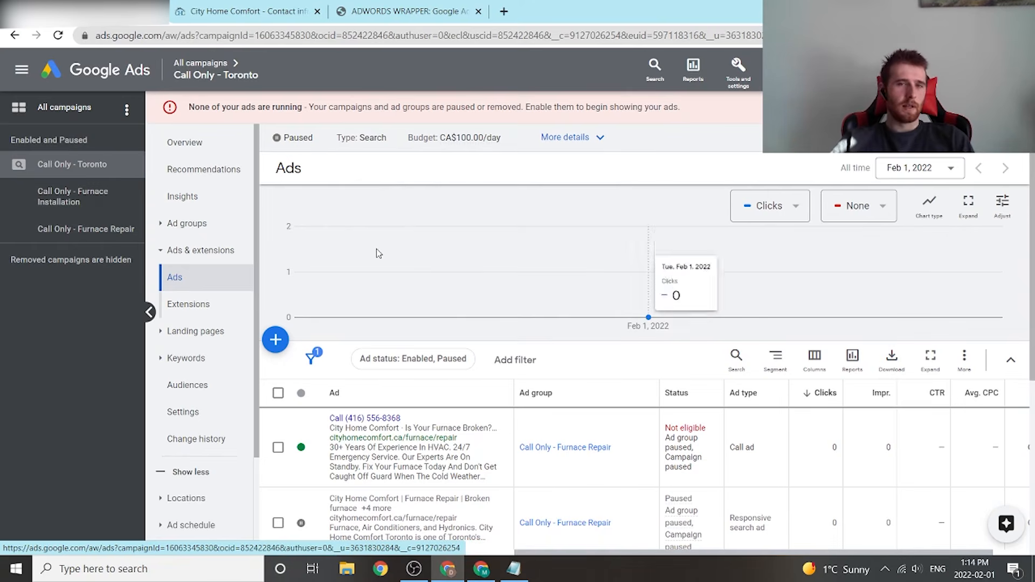
{"action": "left_click", "coordinate": [297, 137]}
{"action": "left_click", "coordinate": [314, 156]}
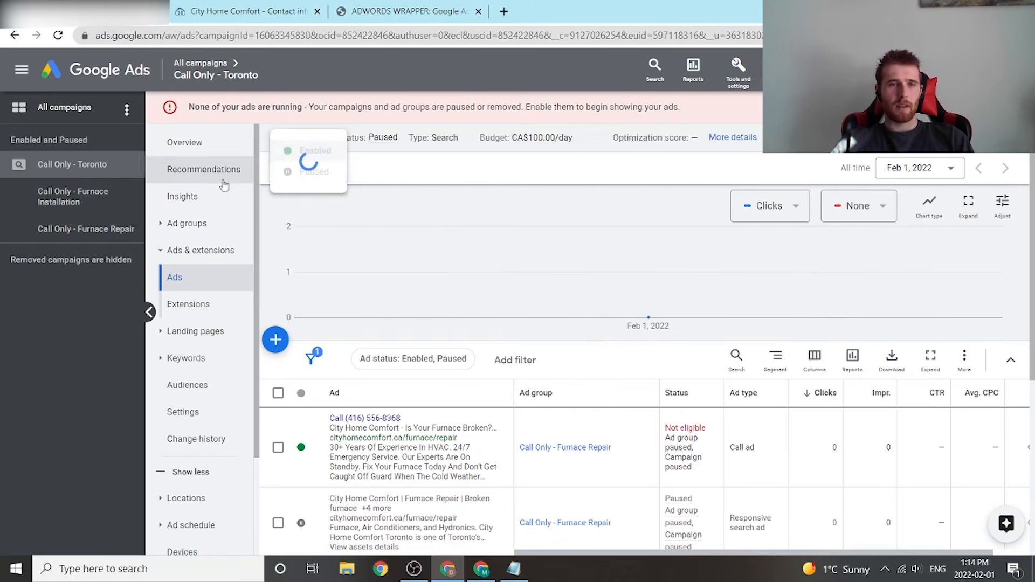
Step: Enable the Call Only - Furnace Repair ad group
{"action": "left_click", "coordinate": [90, 229]}
{"action": "left_click", "coordinate": [305, 141]}
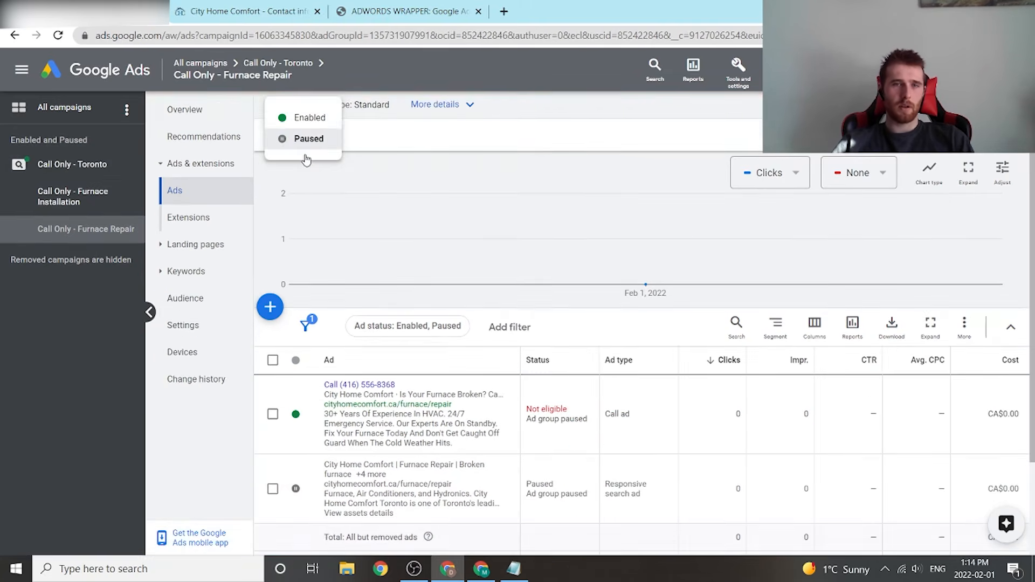
{"action": "left_click", "coordinate": [304, 118]}
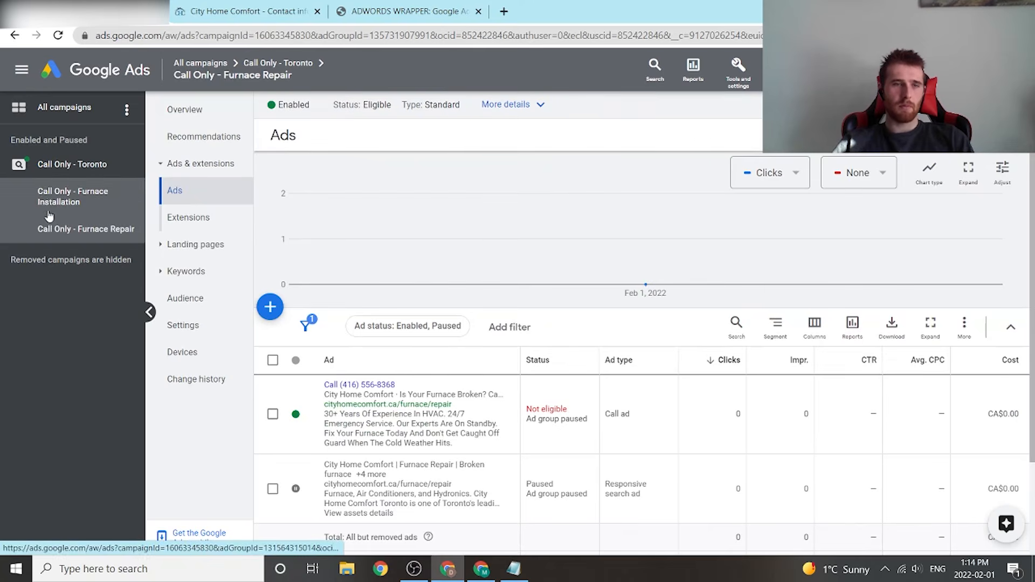
Step: Pause the Call Only - Toronto campaign at campaign level
{"action": "left_click", "coordinate": [54, 170]}
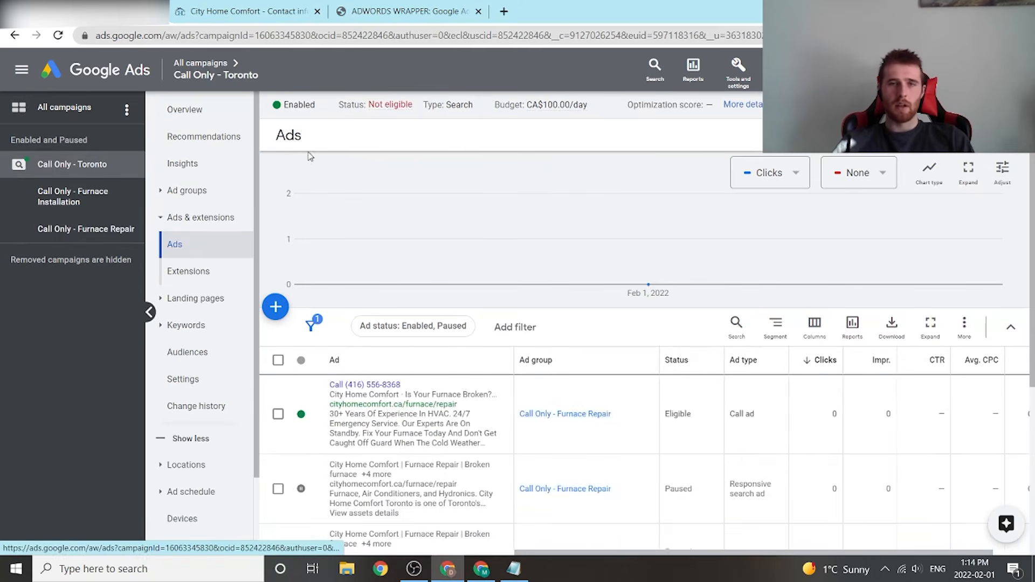
{"action": "left_click", "coordinate": [294, 105]}
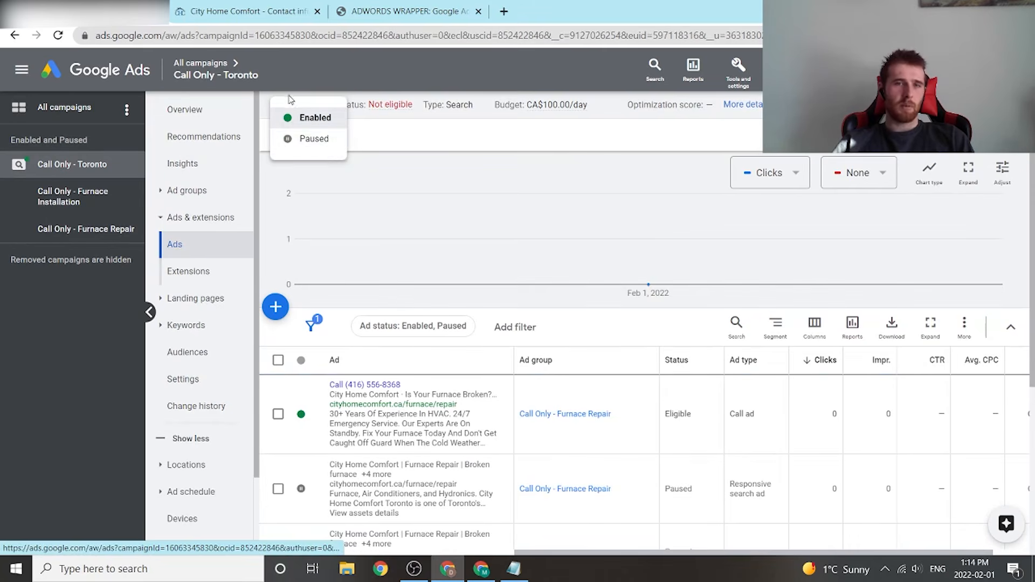
{"action": "left_click", "coordinate": [317, 141]}
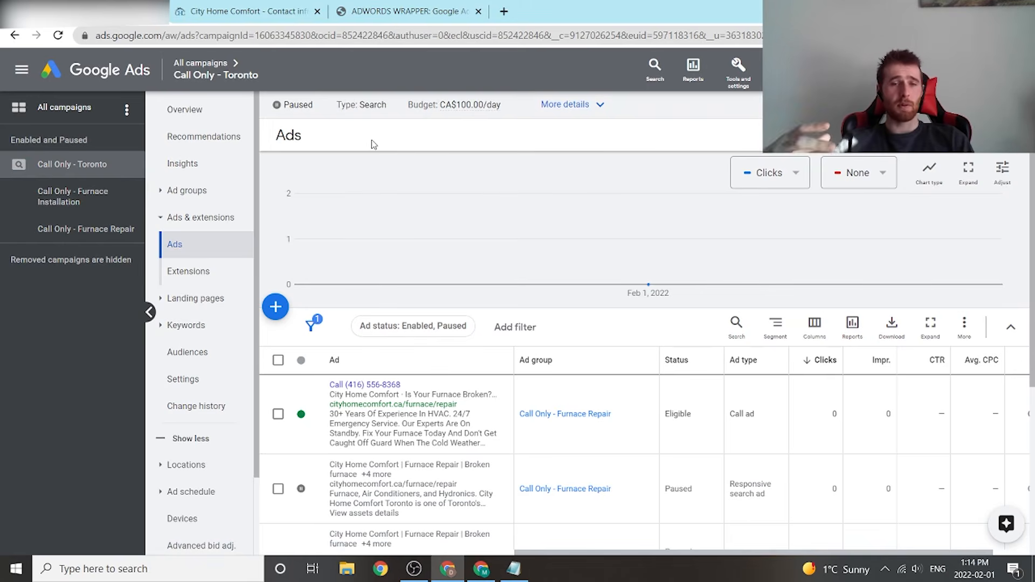
Step: Review the Call Only - Toronto campaign's search keywords with their match types and ad groups
{"action": "left_click", "coordinate": [184, 325]}
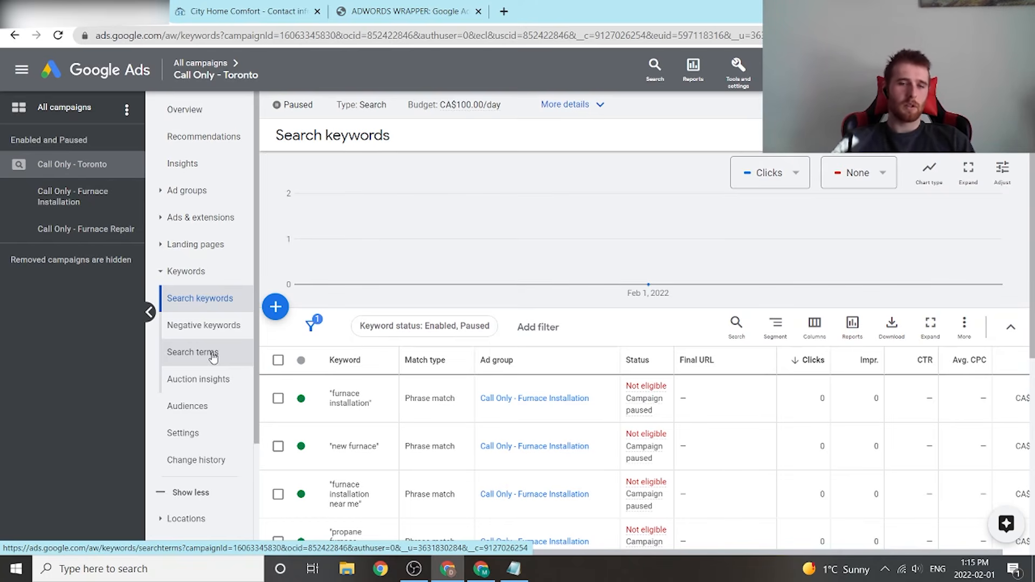
{"action": "scroll", "coordinate": [614, 359], "scroll_direction": "down", "scroll_amount": 1}
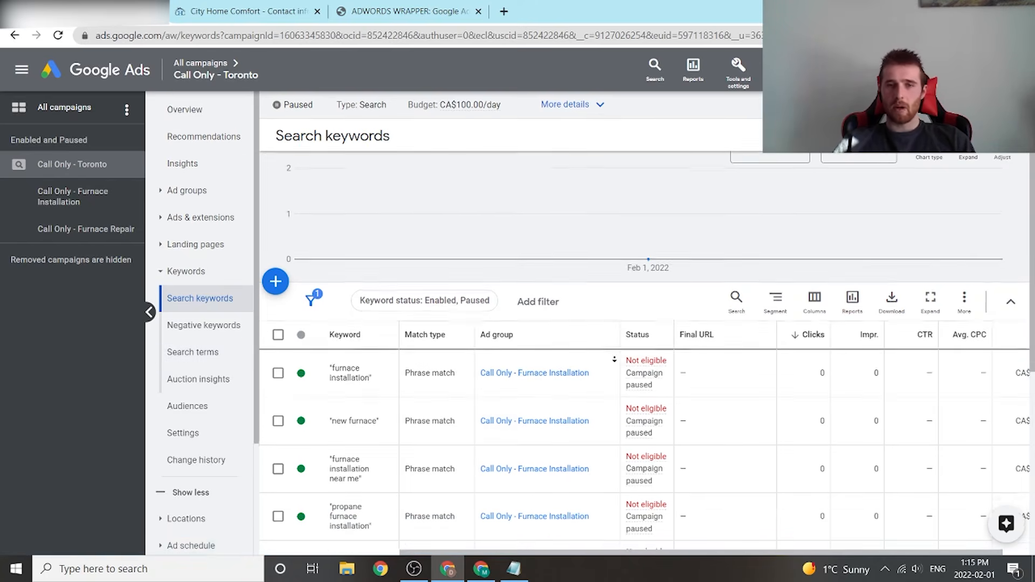
{"action": "scroll", "coordinate": [614, 359], "scroll_direction": "down", "scroll_amount": 3}
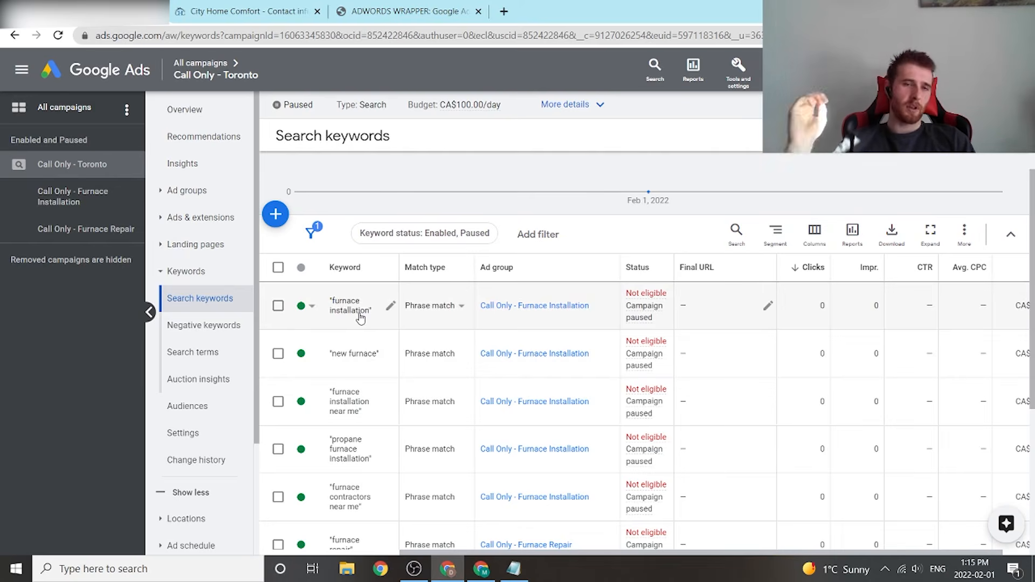
{"action": "scroll", "coordinate": [334, 313], "scroll_direction": "up", "scroll_amount": 2}
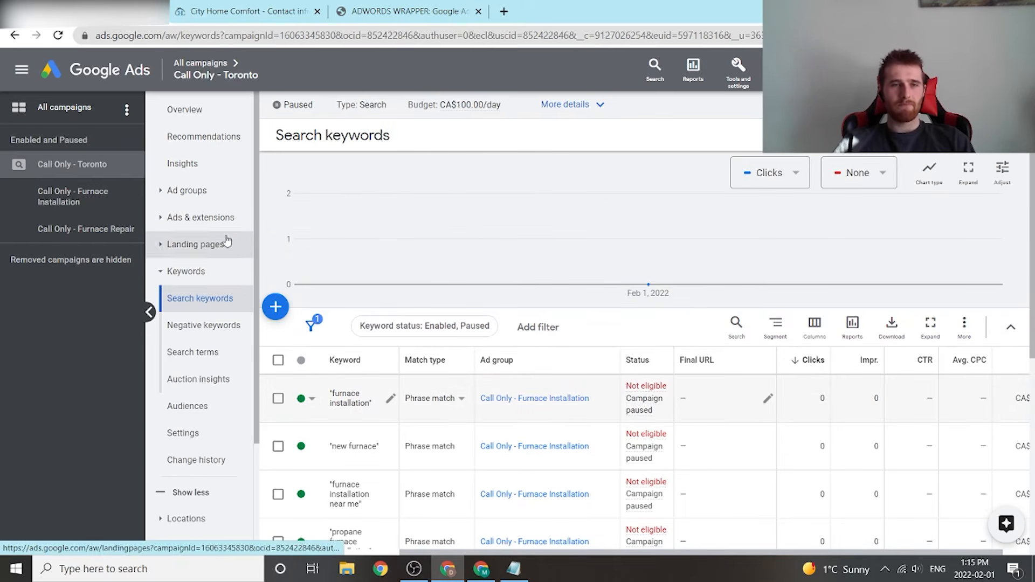
Step: Check the overview of the Call Only - Toronto campaign and of its Call Only - Furnace Installation ad group
{"action": "left_click", "coordinate": [203, 110]}
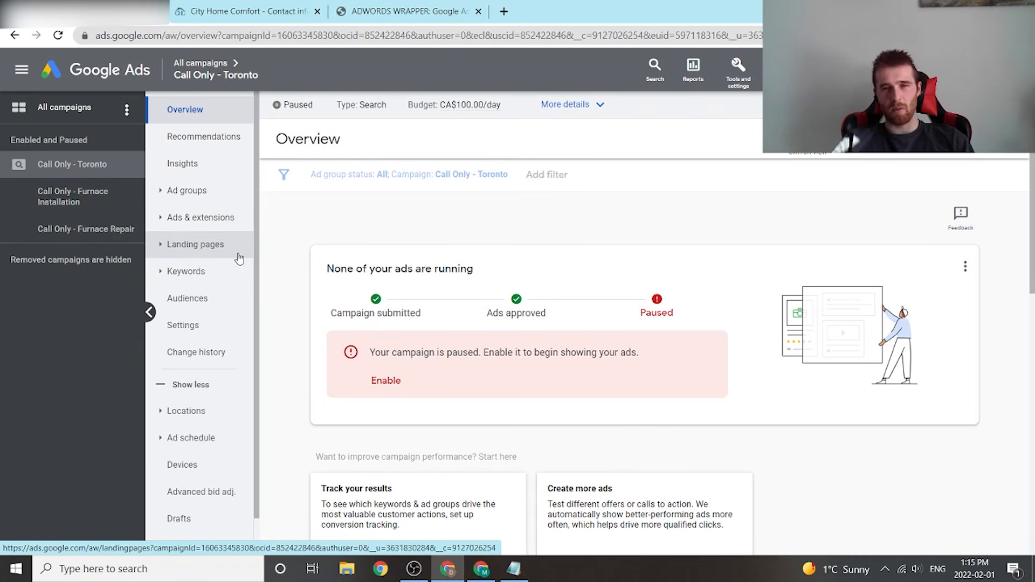
{"action": "scroll", "coordinate": [558, 224], "scroll_direction": "down", "scroll_amount": 2}
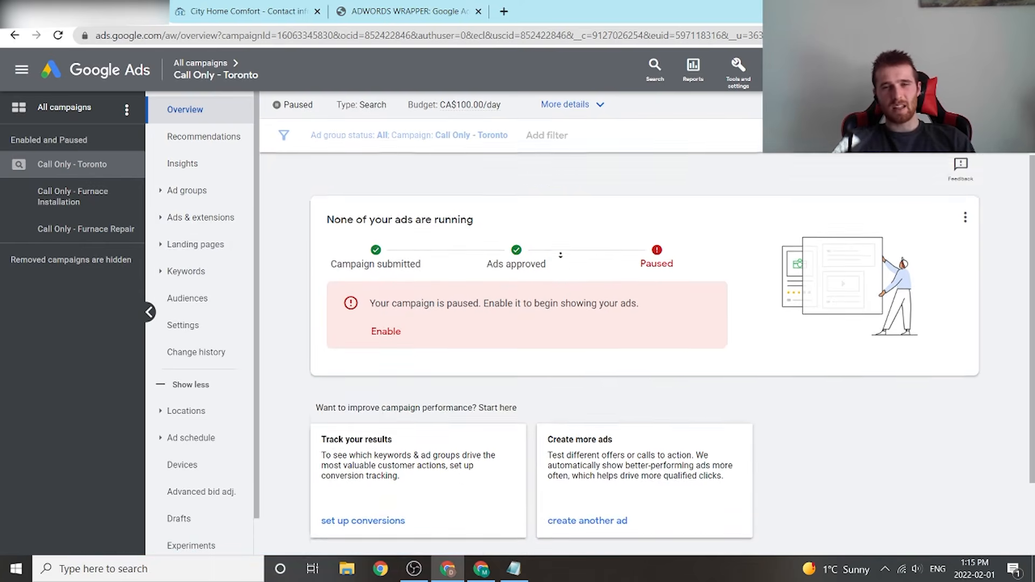
{"action": "scroll", "coordinate": [558, 166], "scroll_direction": "up", "scroll_amount": 2}
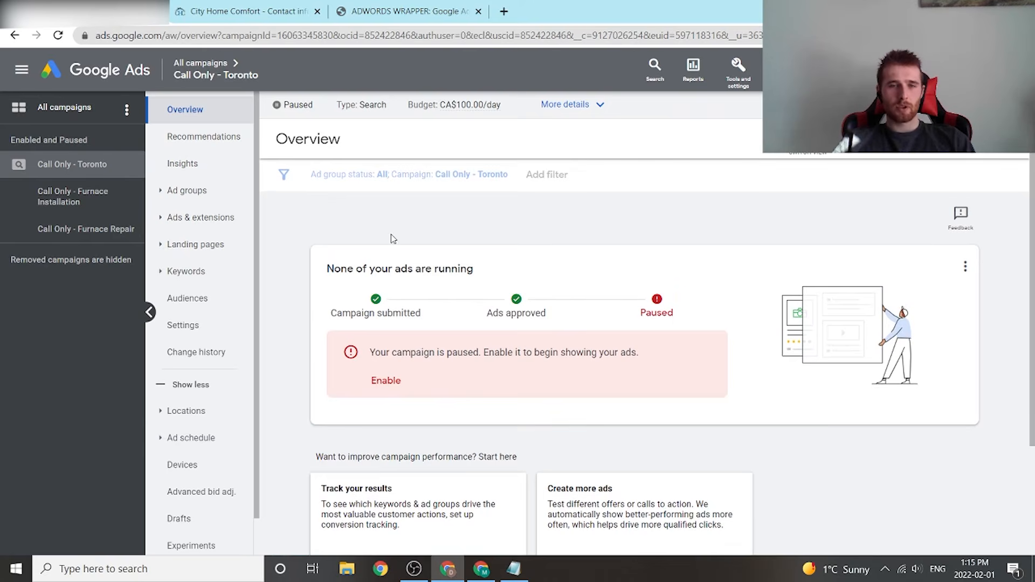
{"action": "left_click", "coordinate": [111, 212]}
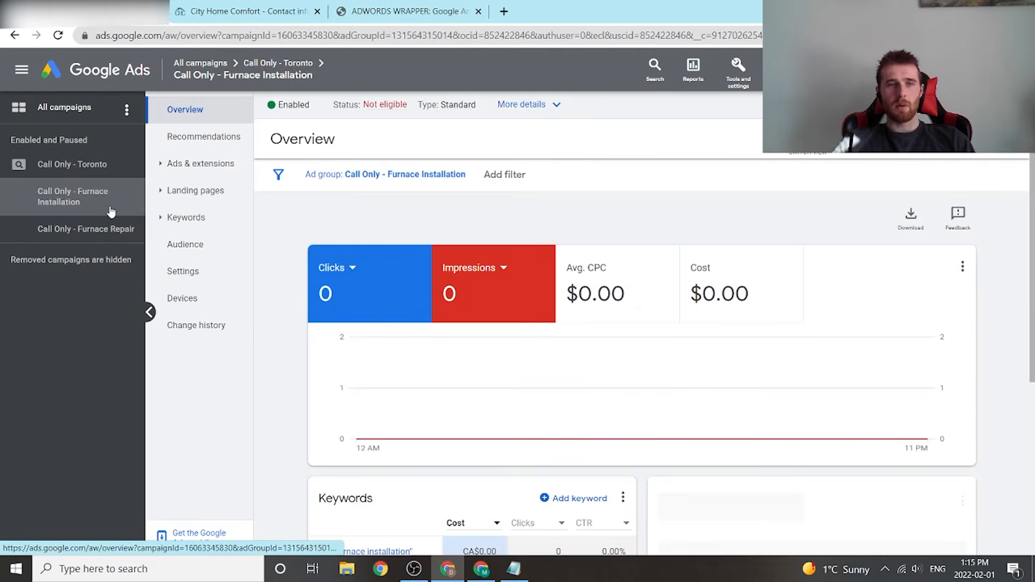